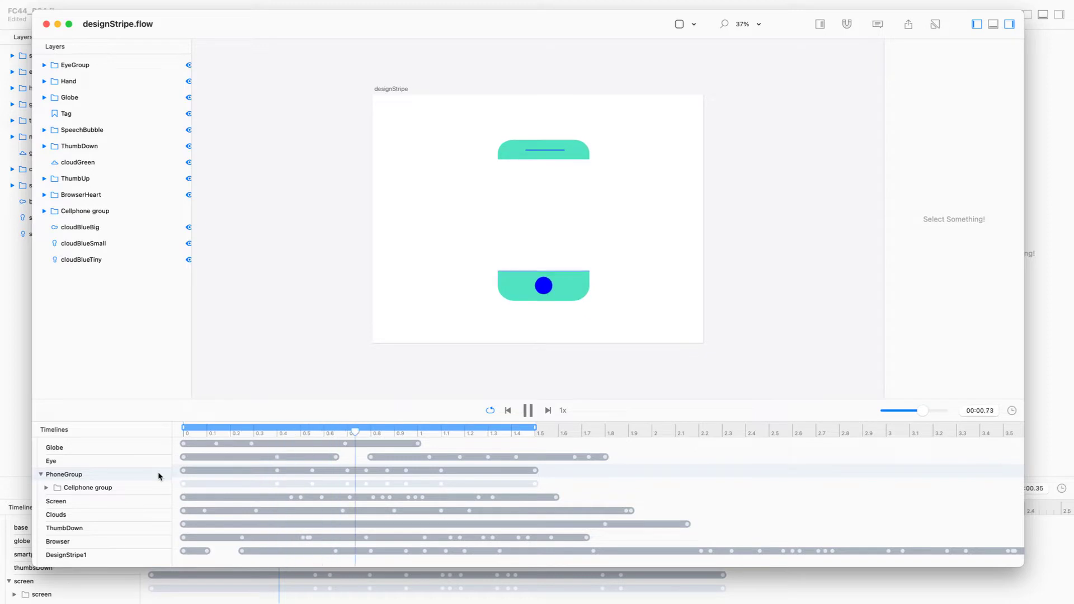
# Step: Preview the Browser timeline's animation in designStripe.flow
pyautogui.press('space')
pyautogui.click(129, 541)
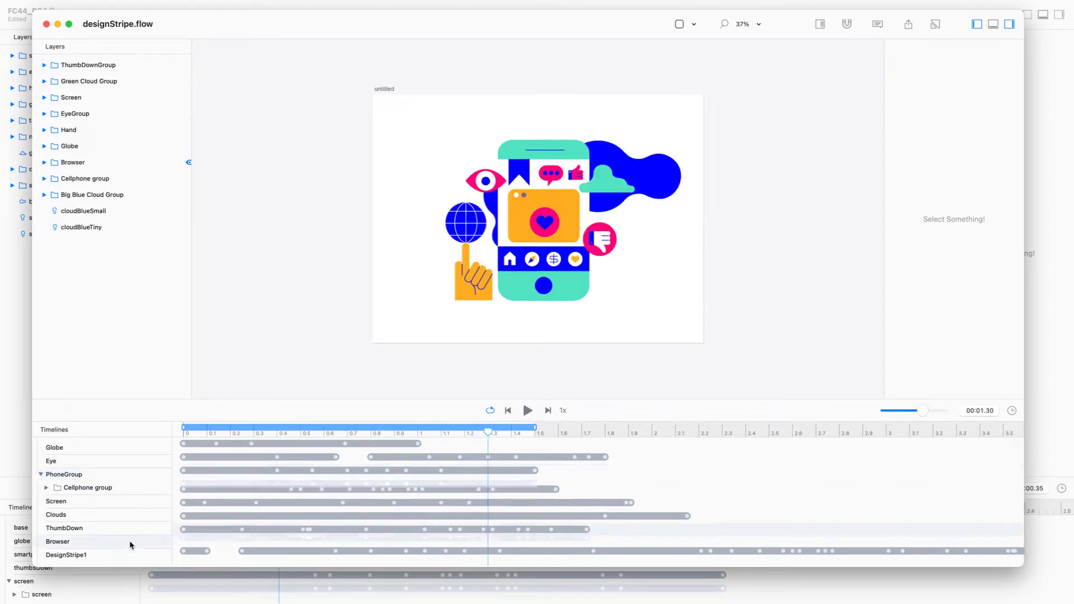
pyautogui.press('space')
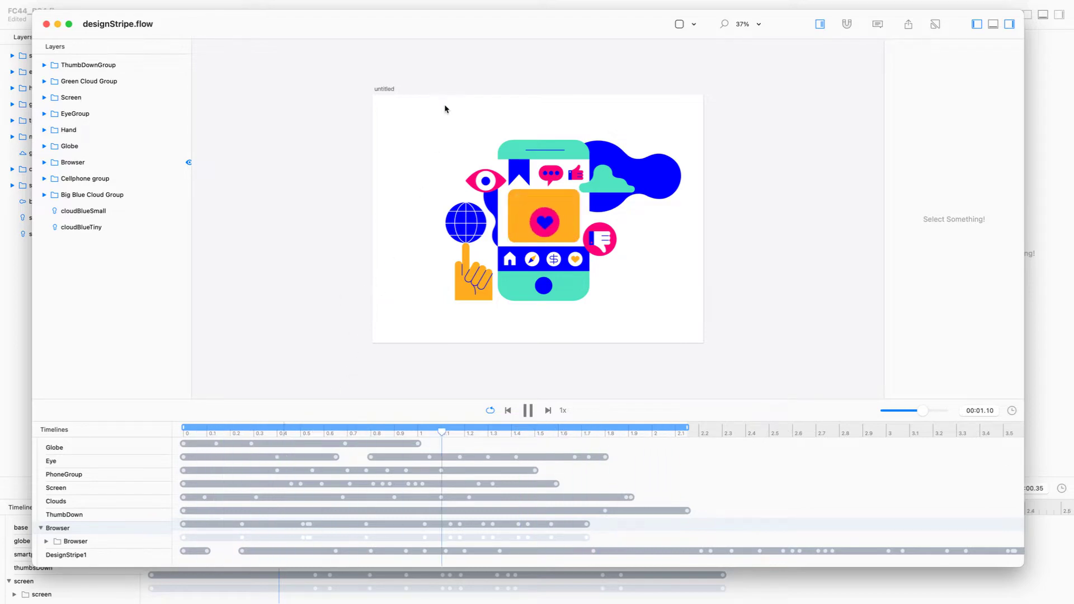
pyautogui.press('space')
# Step: Return to FC44_DS4.flow and duplicate the base timeline
pyautogui.moveTo(298, 13); pyautogui.dragTo(1073, 112)
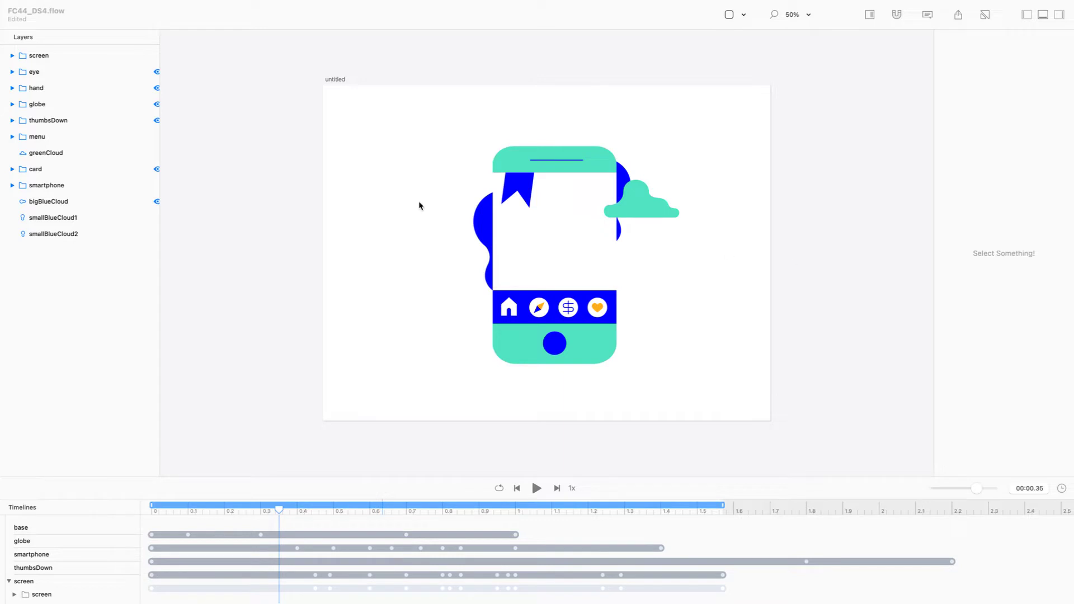
pyautogui.click(253, 212)
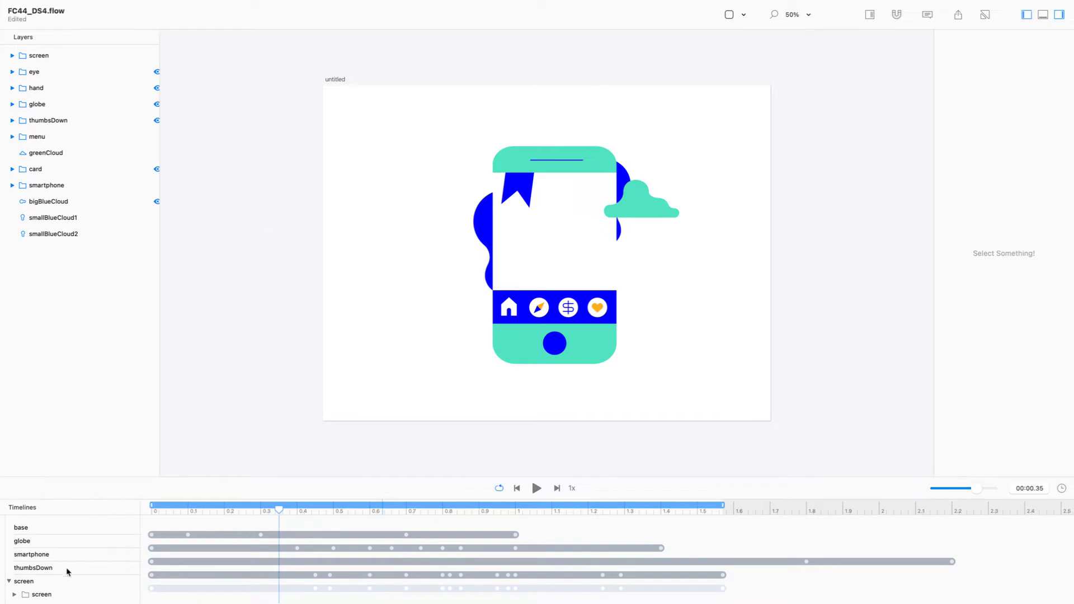
pyautogui.click(45, 529)
pyautogui.rightClick(45, 529)
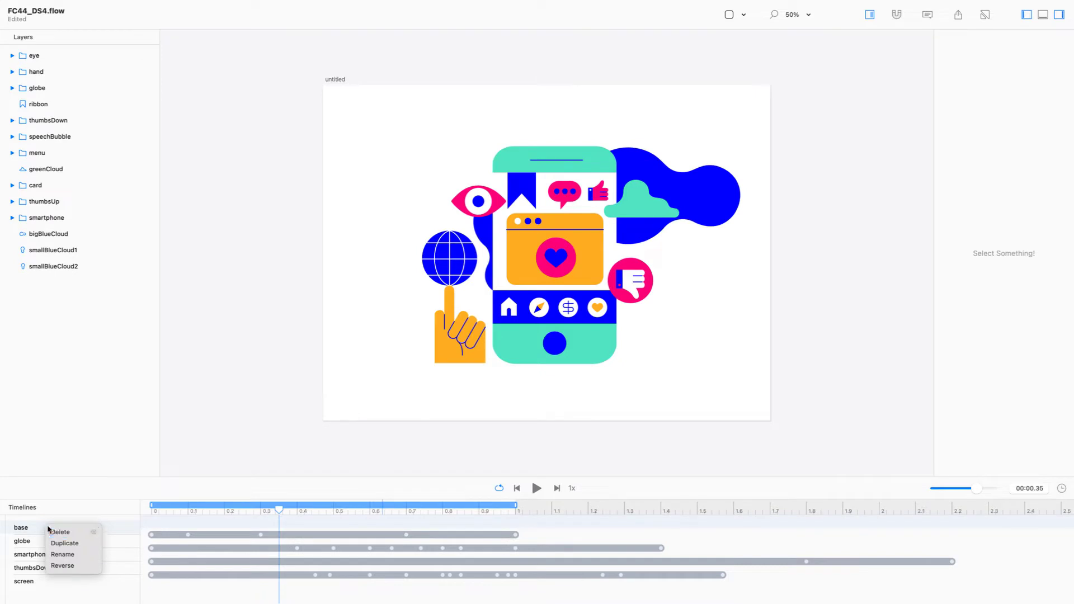
pyautogui.click(77, 543)
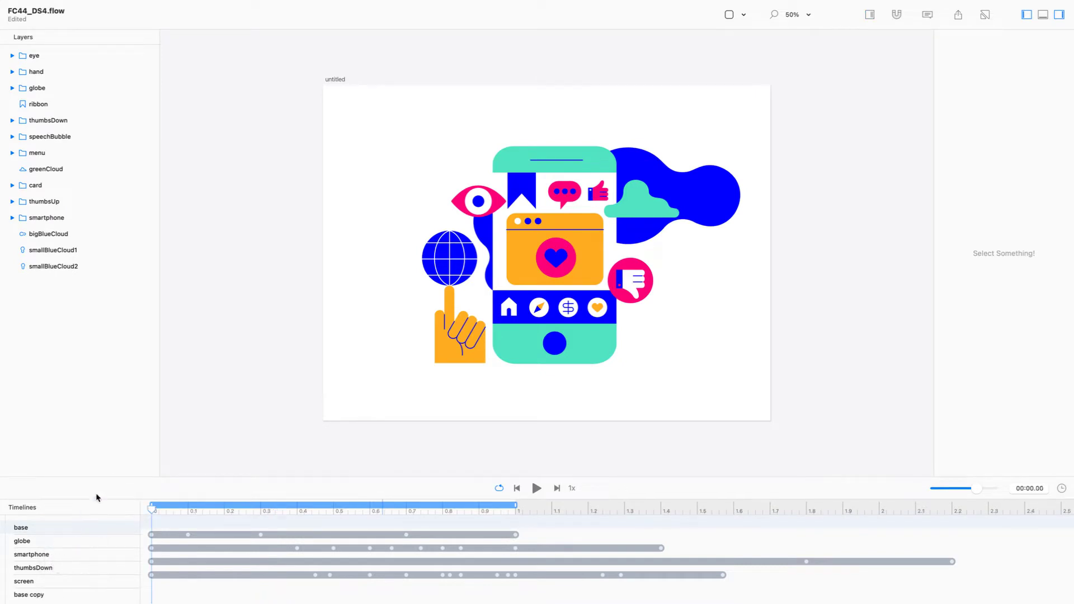
# Step: Enlarge the timeline area and rename the base copy timeline to "browser"
pyautogui.moveTo(104, 477); pyautogui.dragTo(108, 421)
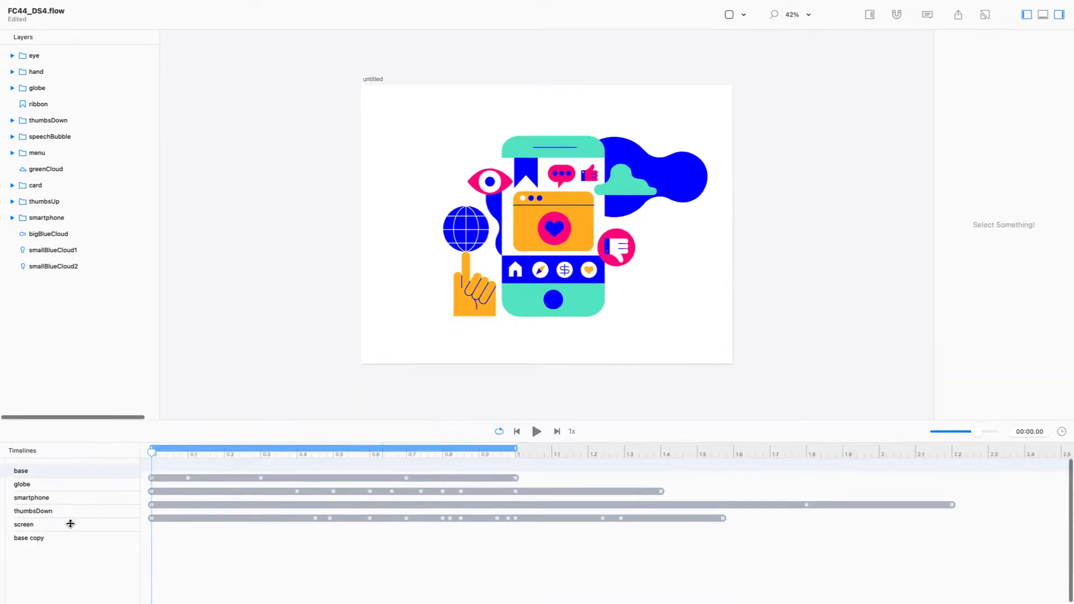
pyautogui.click(41, 539)
pyautogui.doubleClick(40, 539)
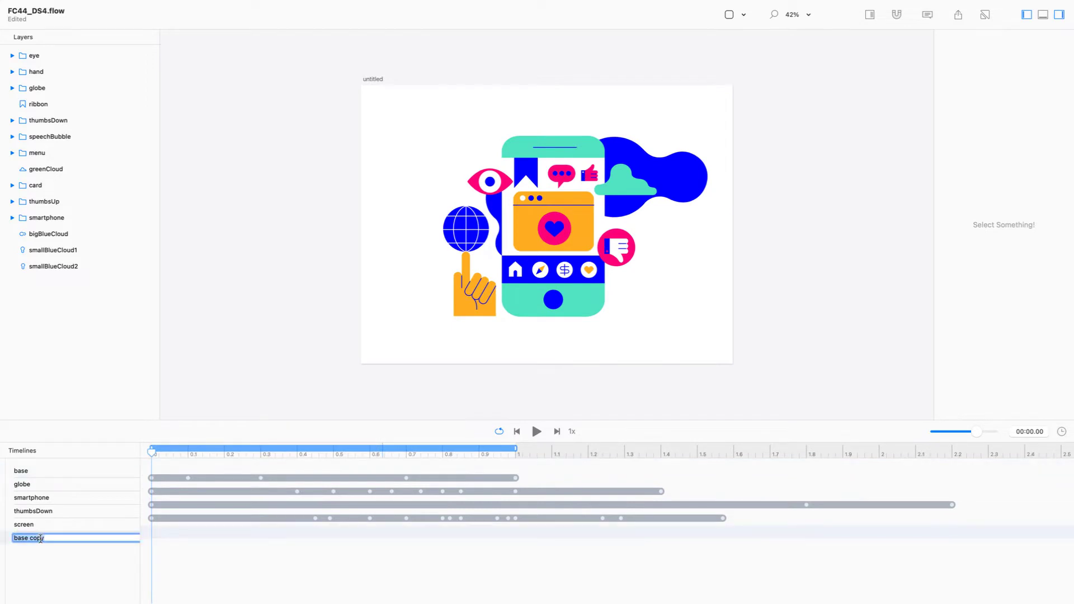
pyautogui.write('browser')
pyautogui.press('Return')
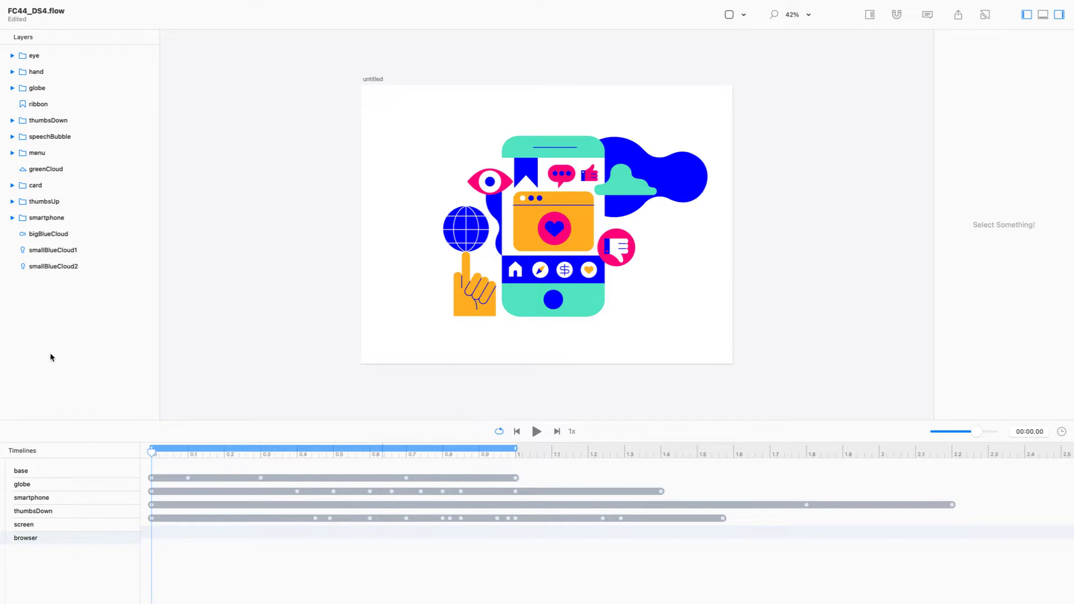
# Step: Hide every layer except the card group in the browser timeline
pyautogui.click(157, 56)
pyautogui.click(157, 71)
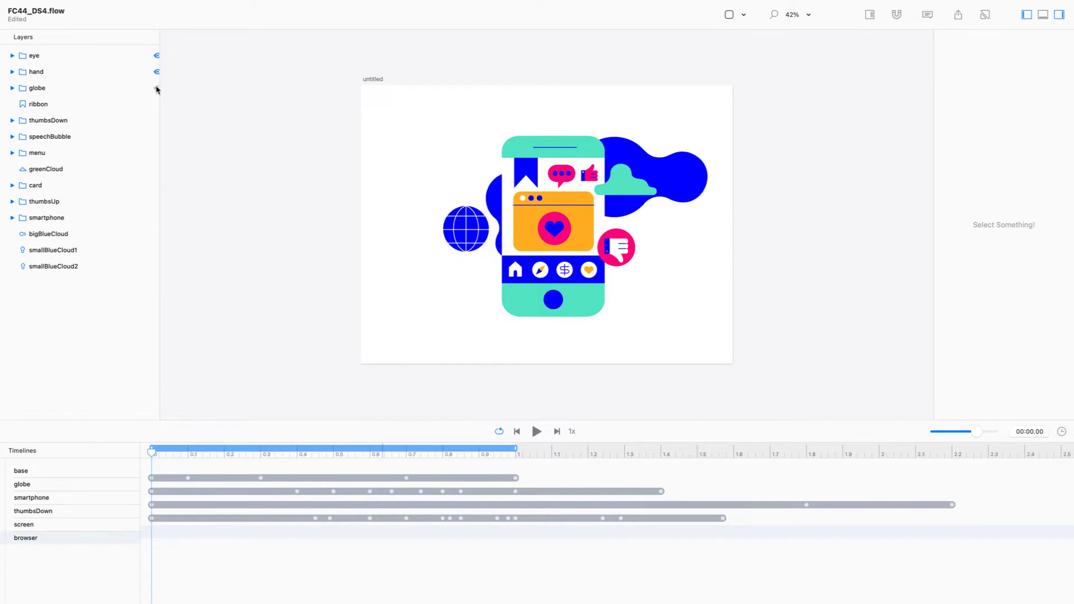
pyautogui.click(157, 89)
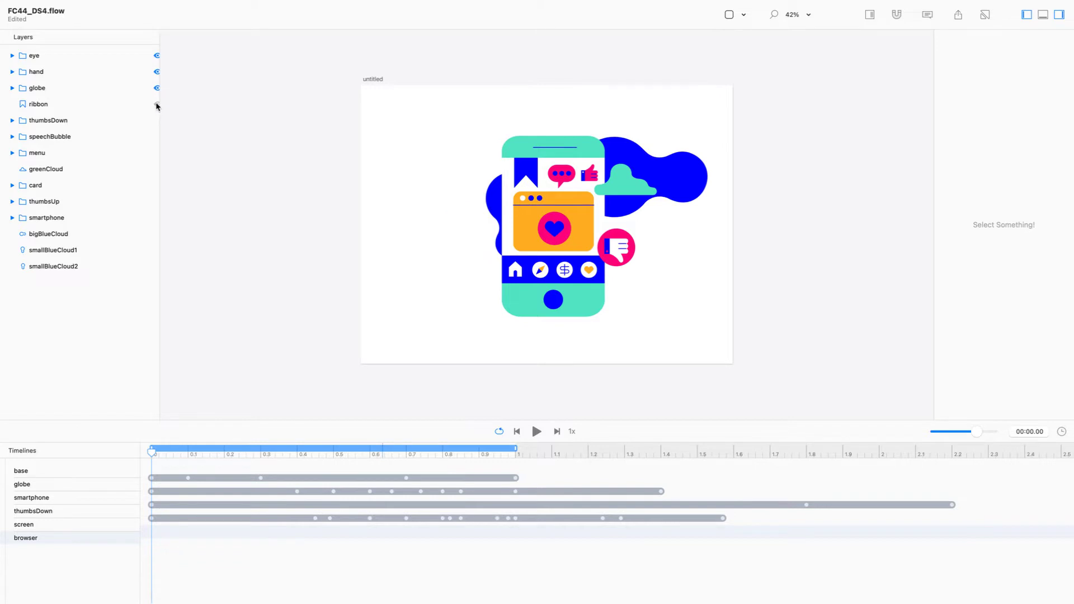
pyautogui.click(157, 104)
pyautogui.click(156, 121)
pyautogui.click(157, 137)
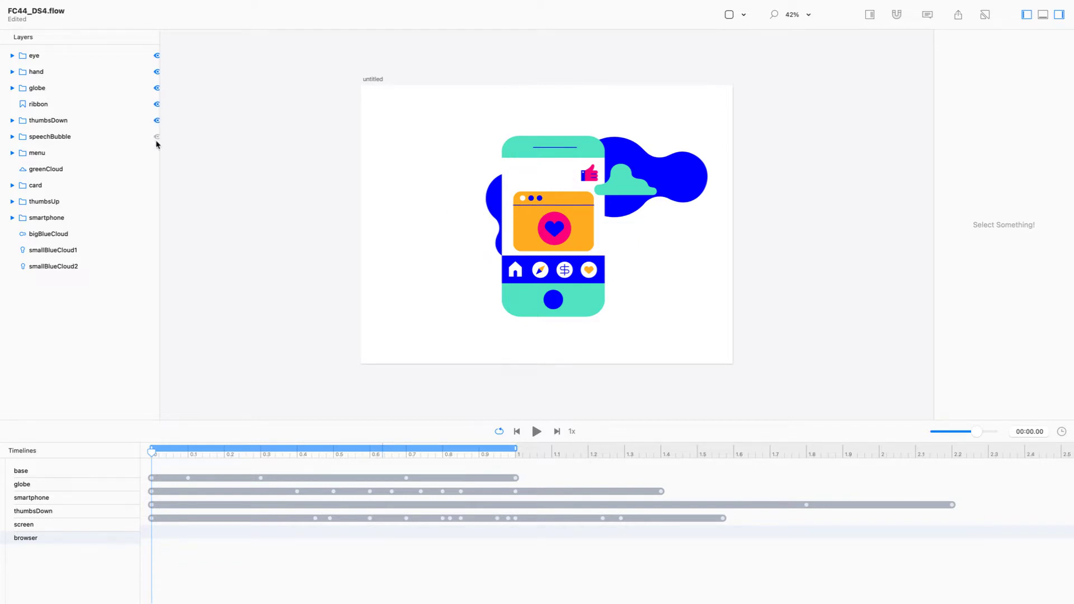
pyautogui.click(157, 153)
pyautogui.click(156, 169)
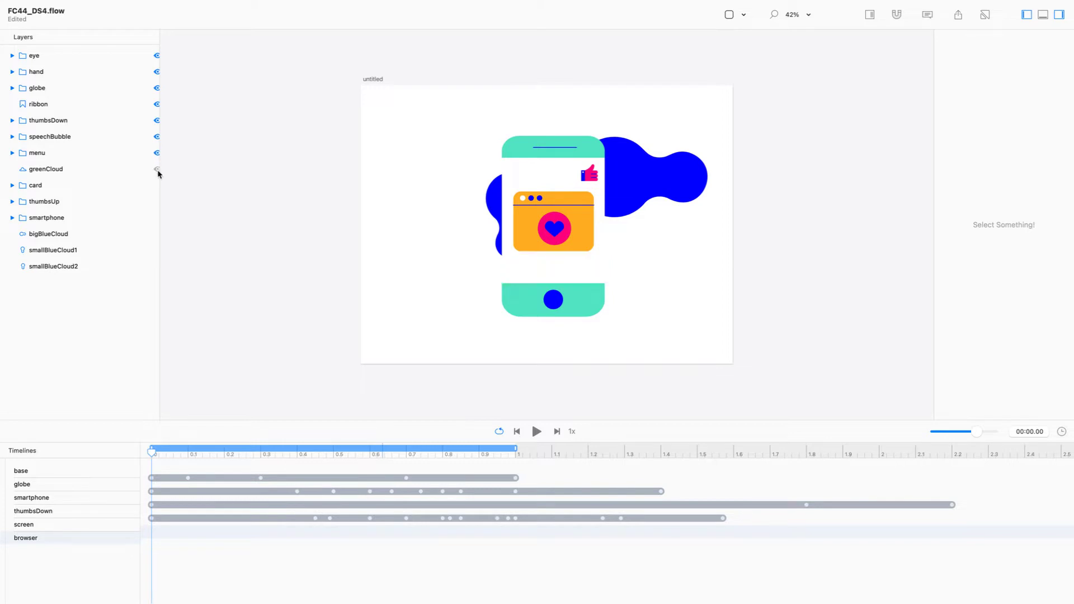
pyautogui.click(156, 202)
pyautogui.click(156, 218)
pyautogui.click(156, 235)
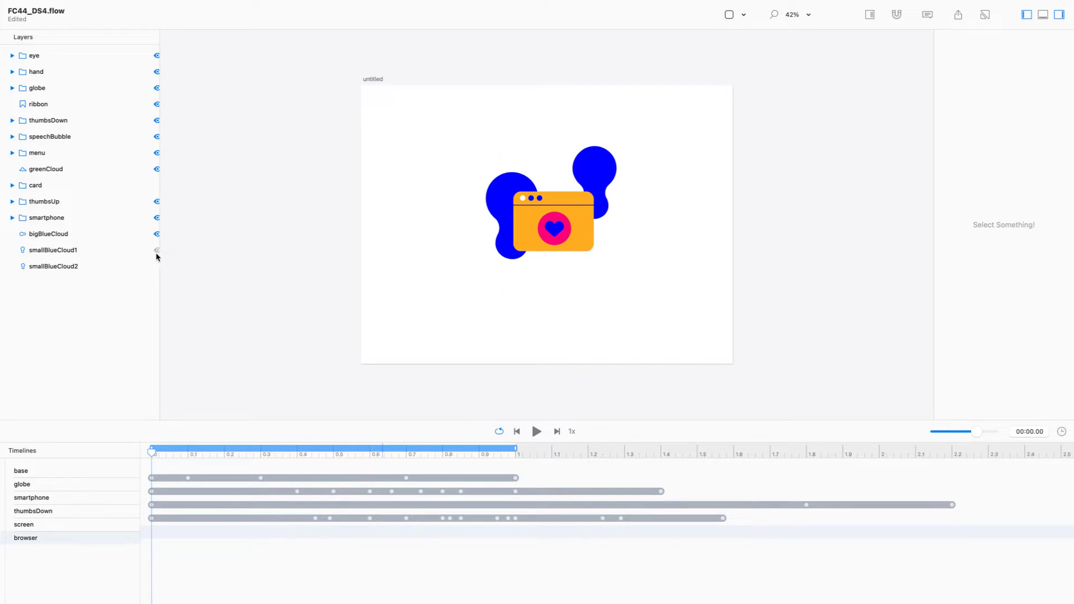
pyautogui.click(157, 252)
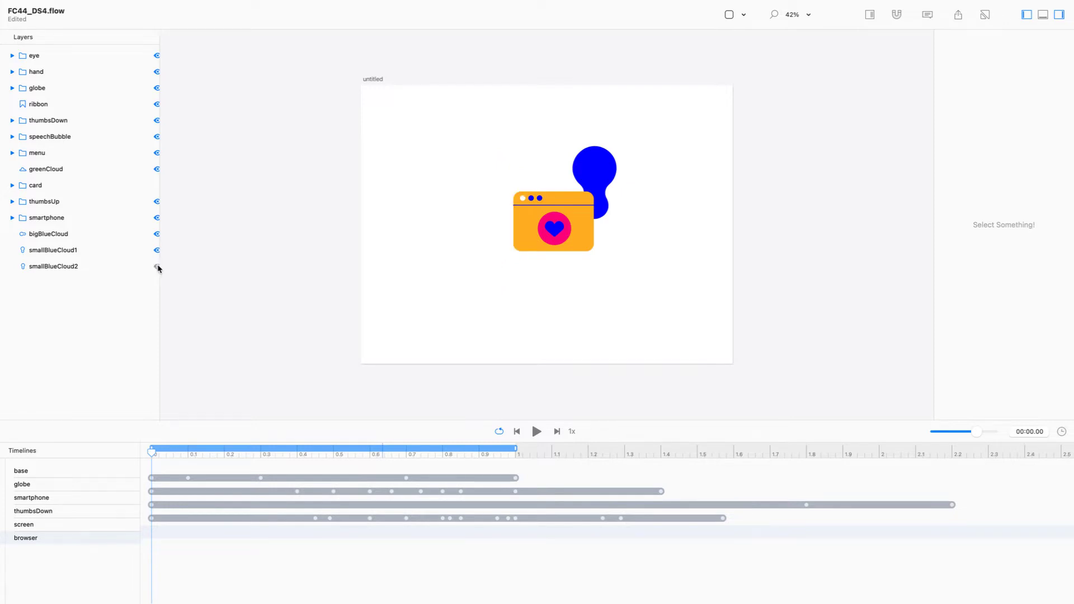
pyautogui.click(157, 267)
# Step: Expand the card group in the layer list and rename it "browser"
pyautogui.click(48, 185)
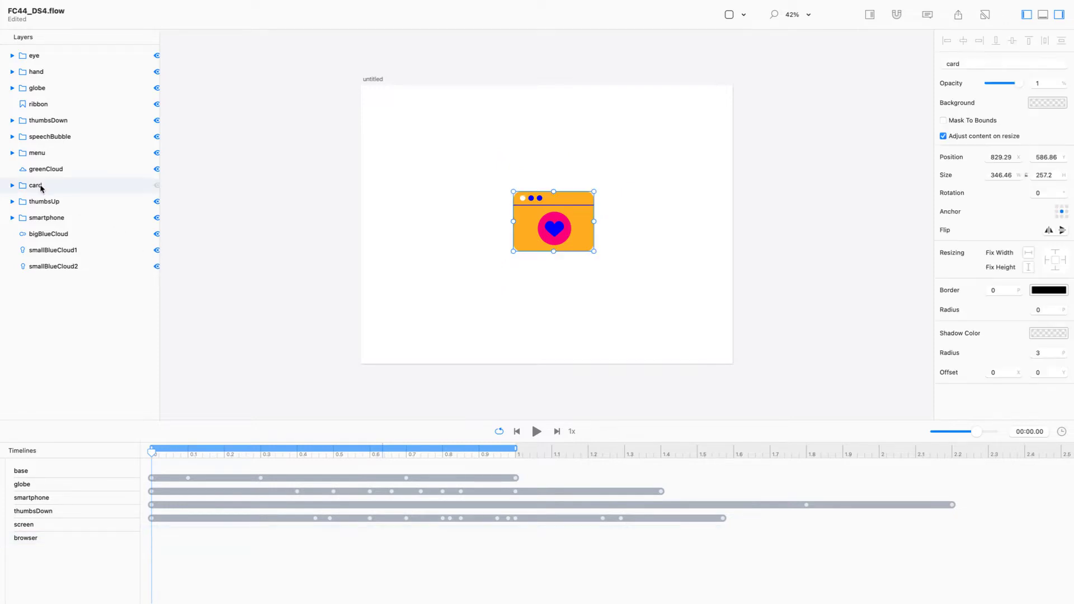
pyautogui.click(13, 185)
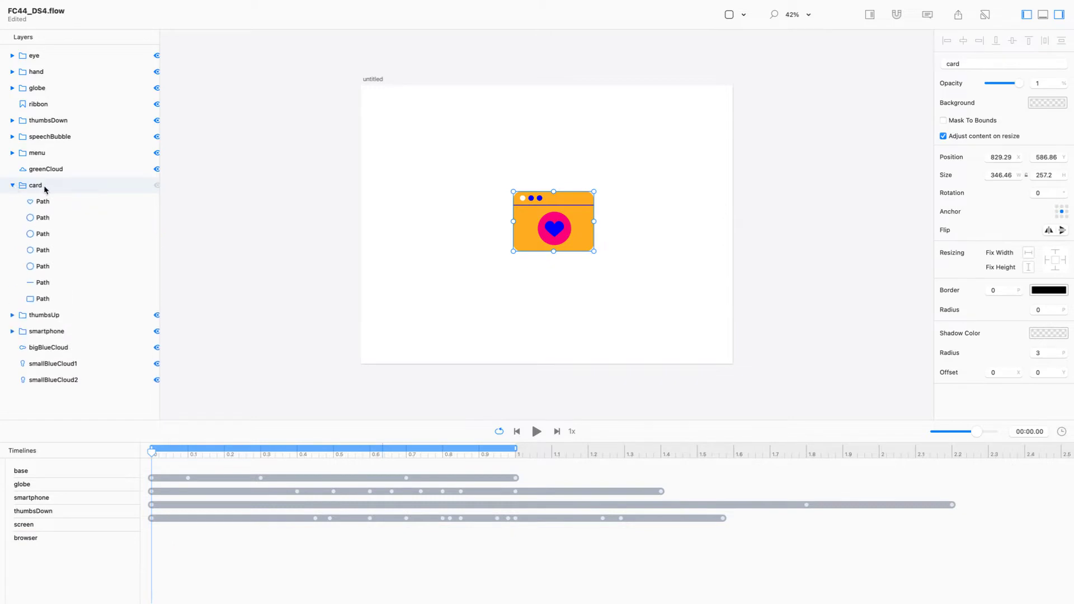
pyautogui.doubleClick(36, 185)
pyautogui.write('browser')
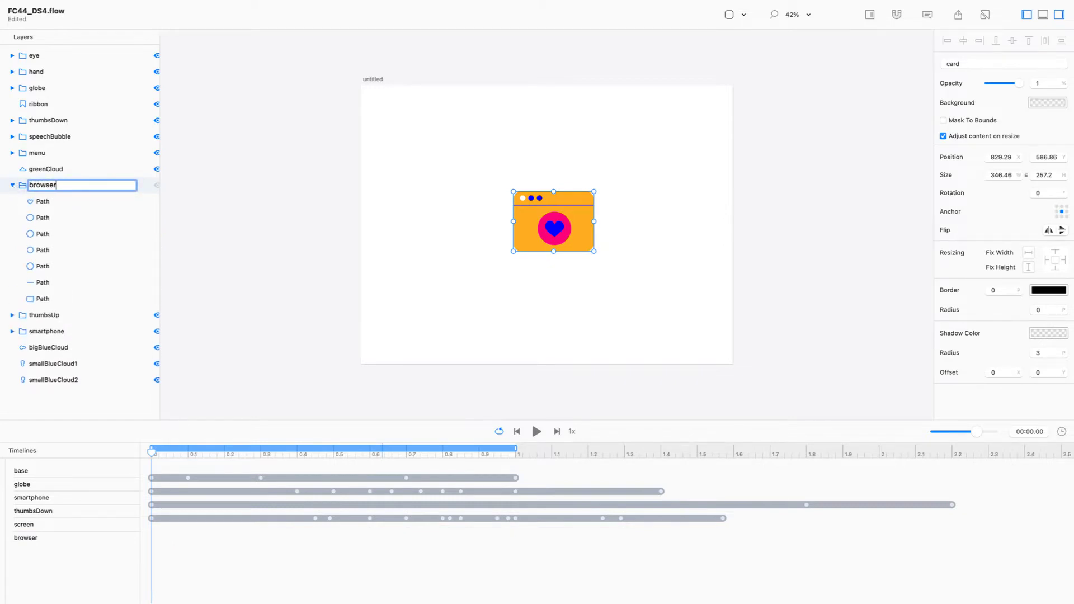
pyautogui.press('Return')
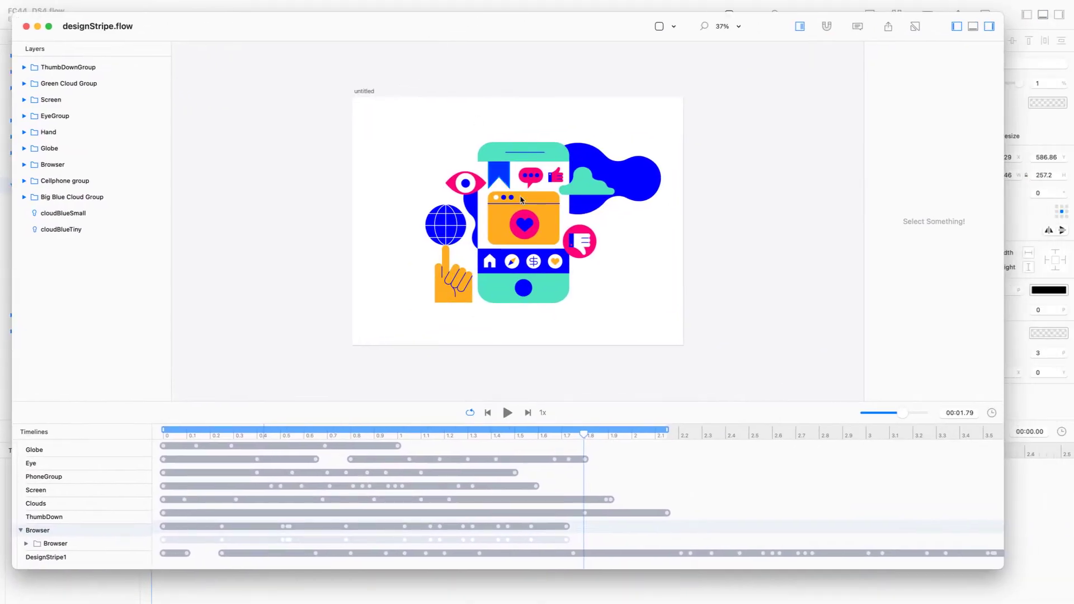
# Step: Scrub the reference Browser animation in designStripe.flow toward its end, and return to FC44_DS4.flow
pyautogui.moveTo(584, 435); pyautogui.dragTo(644, 426)
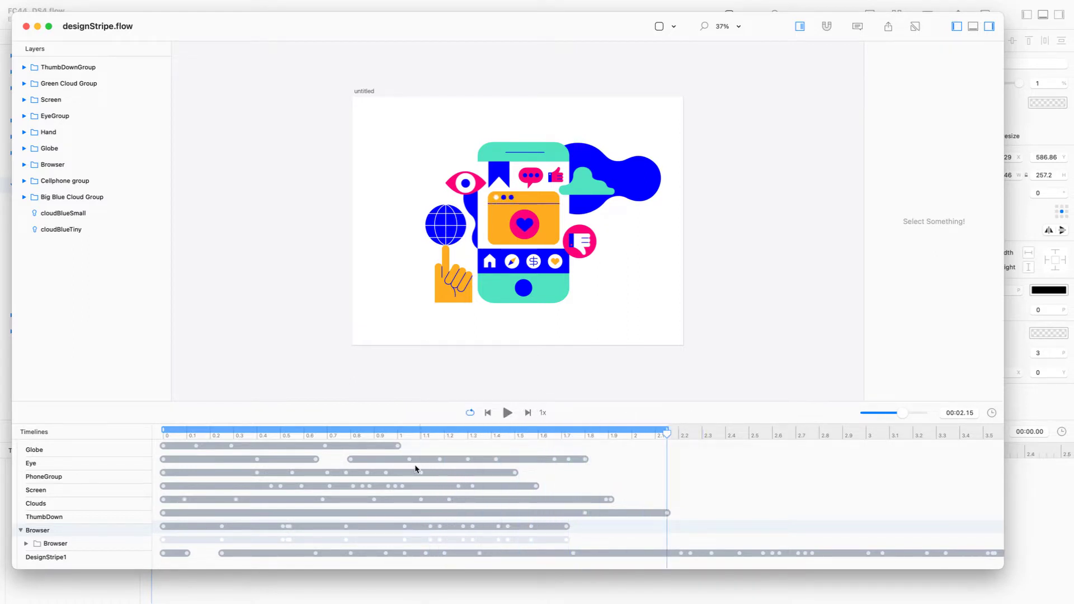
pyautogui.moveTo(239, 37); pyautogui.dragTo(1073, 196)
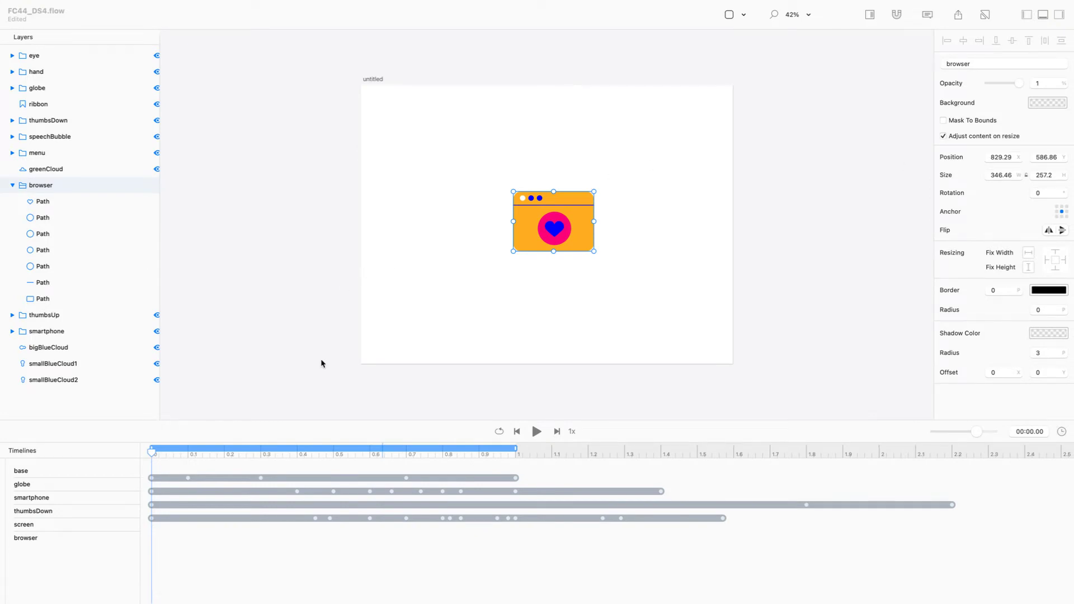
# Step: Insert a new layer named "background" and place it inside the browser group
pyautogui.click(151, 451)
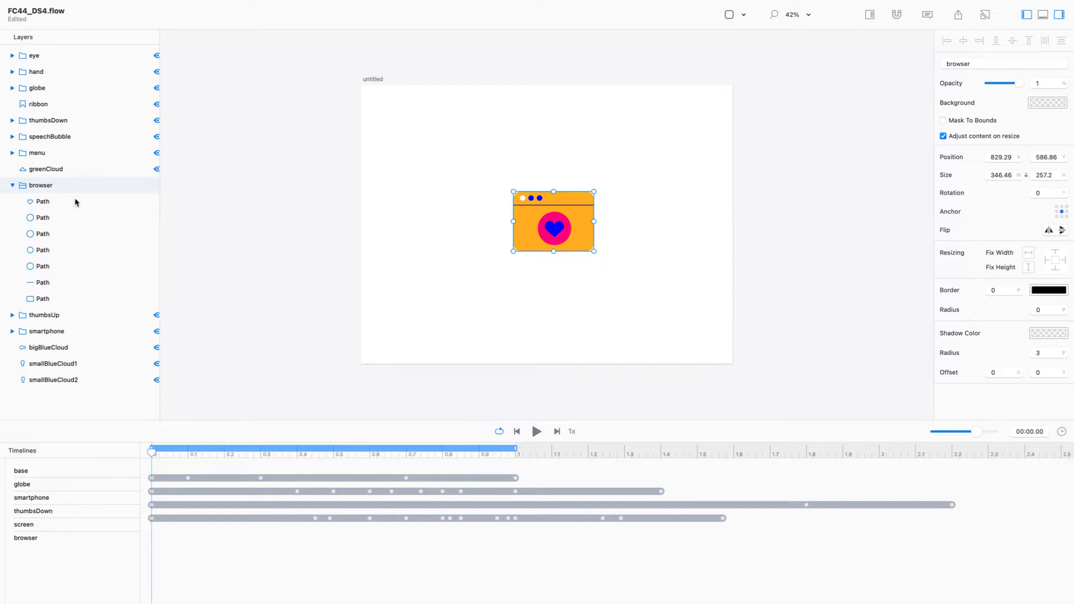
pyautogui.click(78, 302)
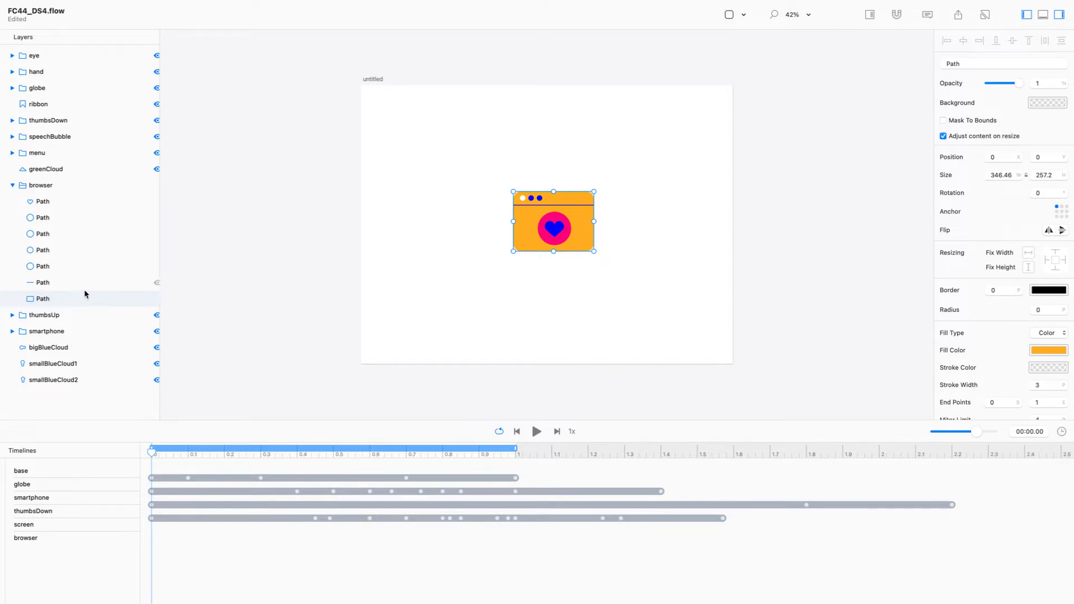
pyautogui.click(90, 6)
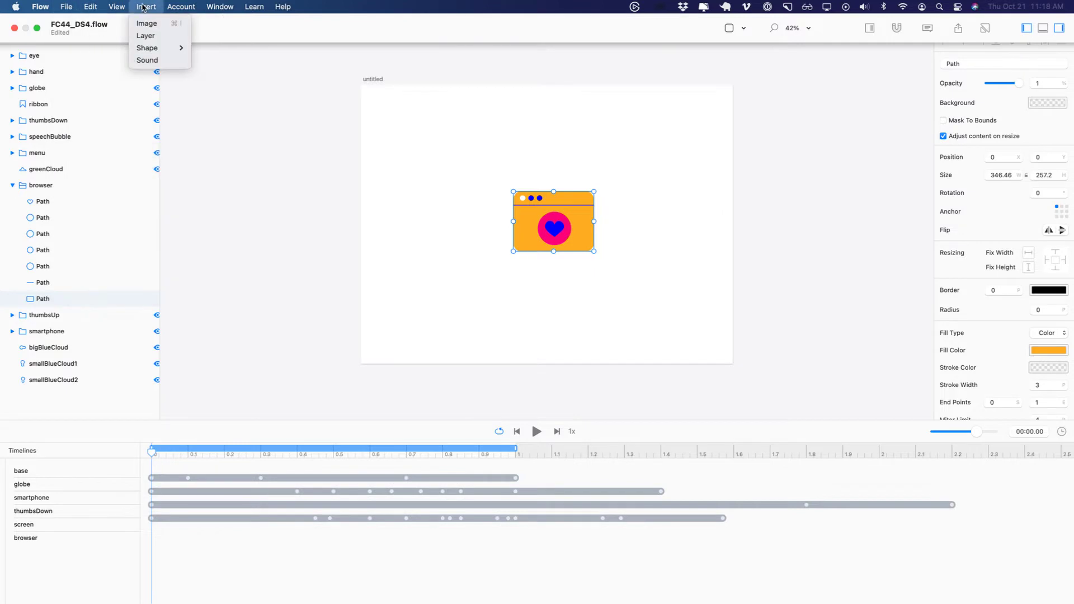
pyautogui.click(176, 103)
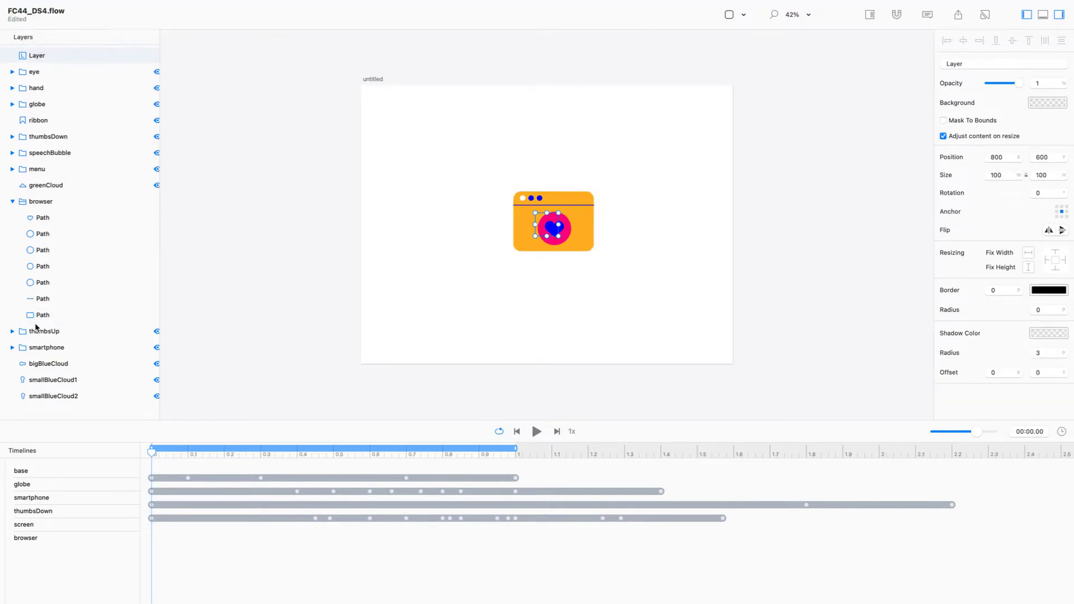
pyautogui.doubleClick(37, 56)
pyautogui.write('background')
pyautogui.press('Return')
pyautogui.moveTo(43, 185); pyautogui.dragTo(44, 210)
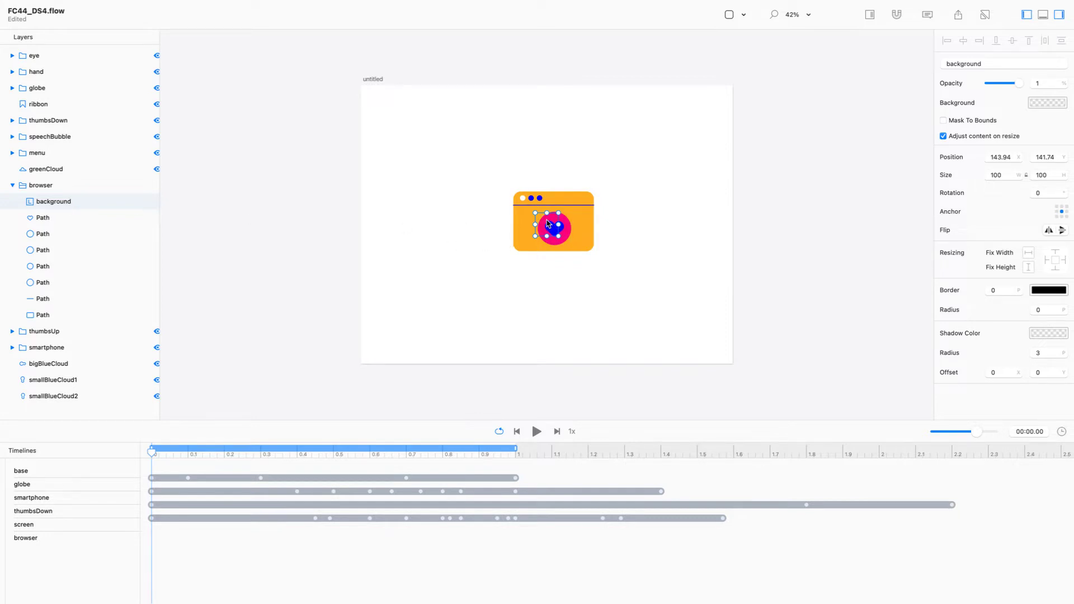
# Step: Turn on Relative Mode and move the background layer to the orange card's upper-left corner, at position 50, 50
pyautogui.moveTo(548, 222); pyautogui.dragTo(518, 196)
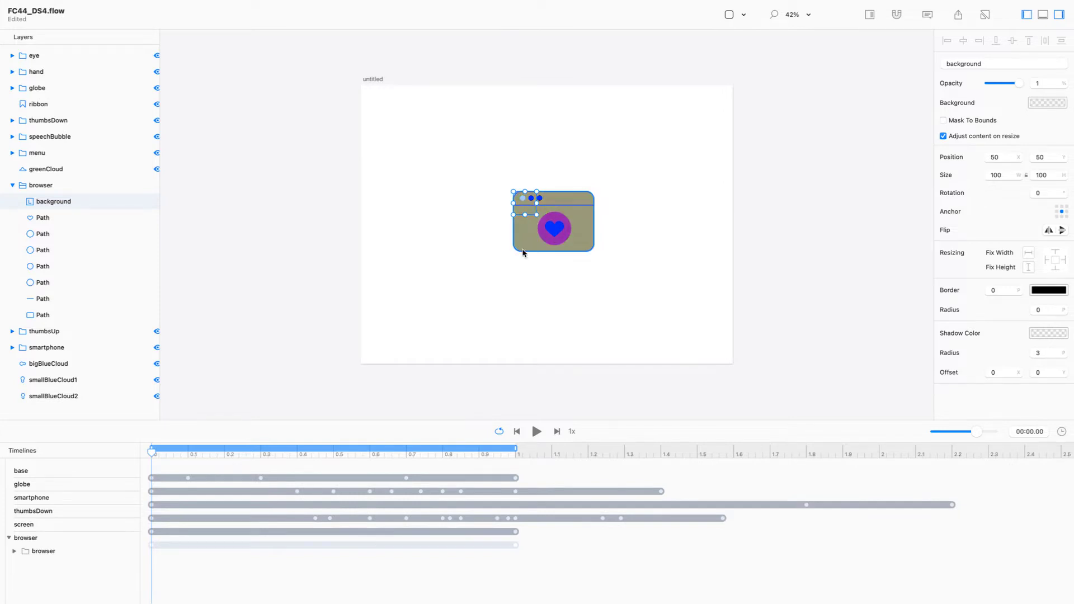
pyautogui.hotkey('ctrl', 'z')
pyautogui.press('super+r')
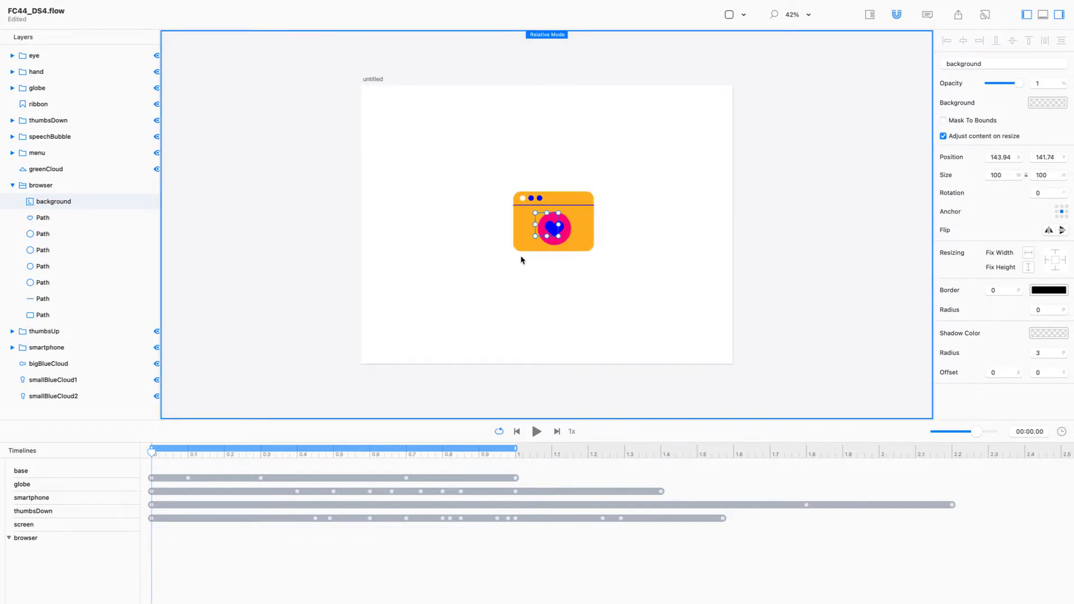
pyautogui.moveTo(538, 217); pyautogui.dragTo(518, 196)
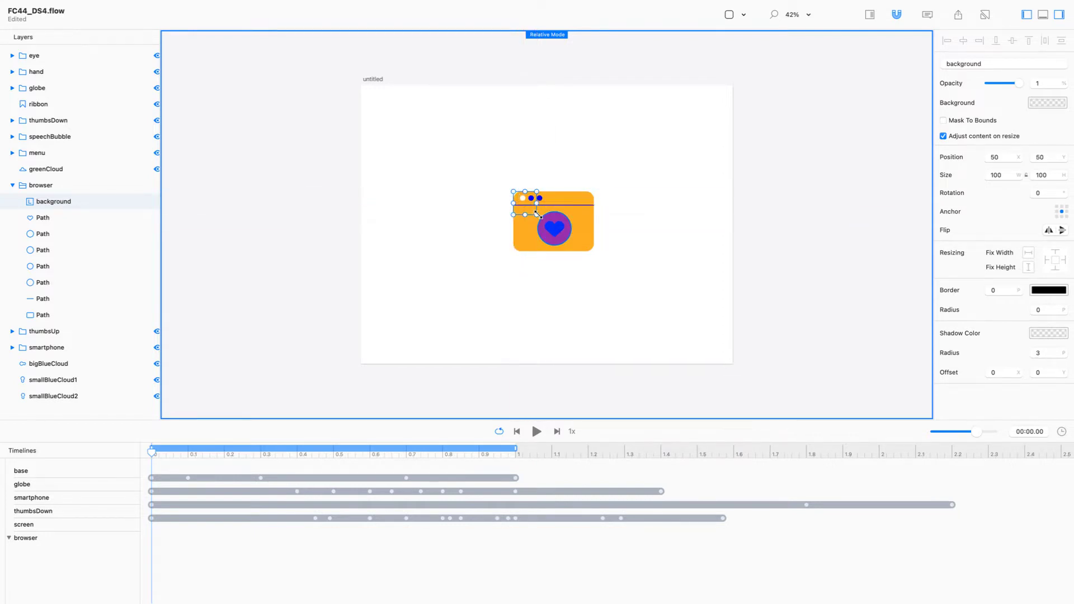
# Step: Set the background layer's width to 346.46, copying the value from the orange rectangle path
pyautogui.click(525, 245)
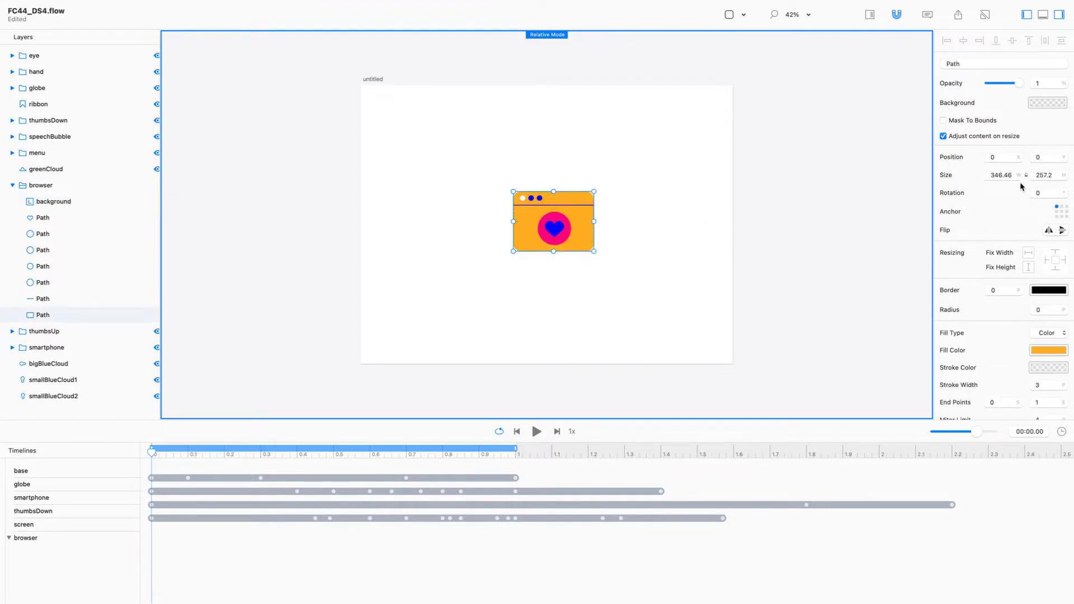
pyautogui.click(998, 175)
pyautogui.hotkey('ctrl', 'c')
pyautogui.click(526, 199)
pyautogui.click(1002, 175)
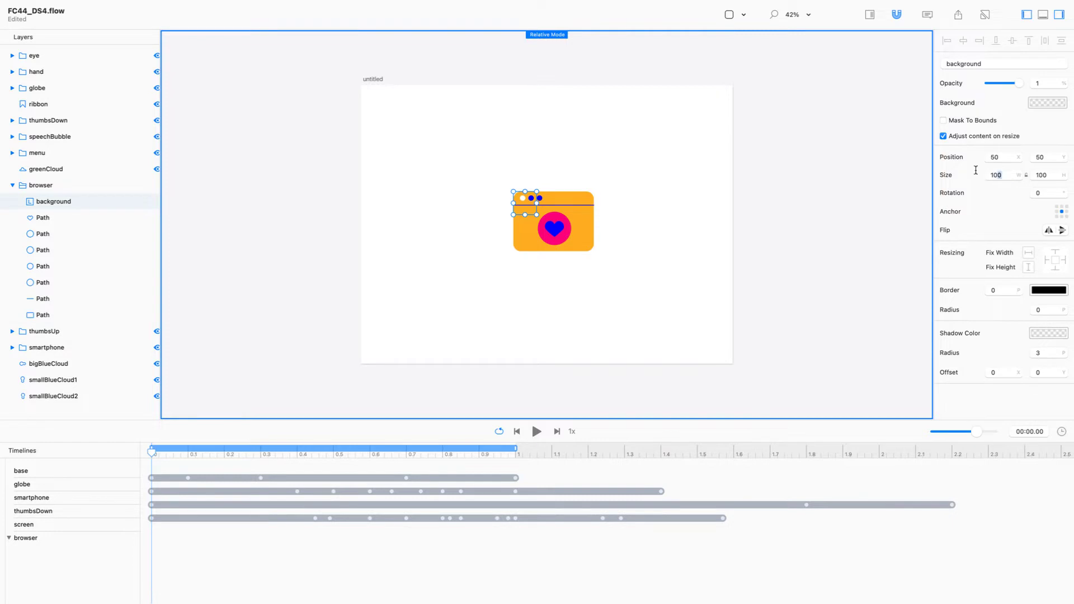
pyautogui.hotkey('ctrl', 'v')
pyautogui.press('Return')
pyautogui.hotkey('ctrl', 'c')
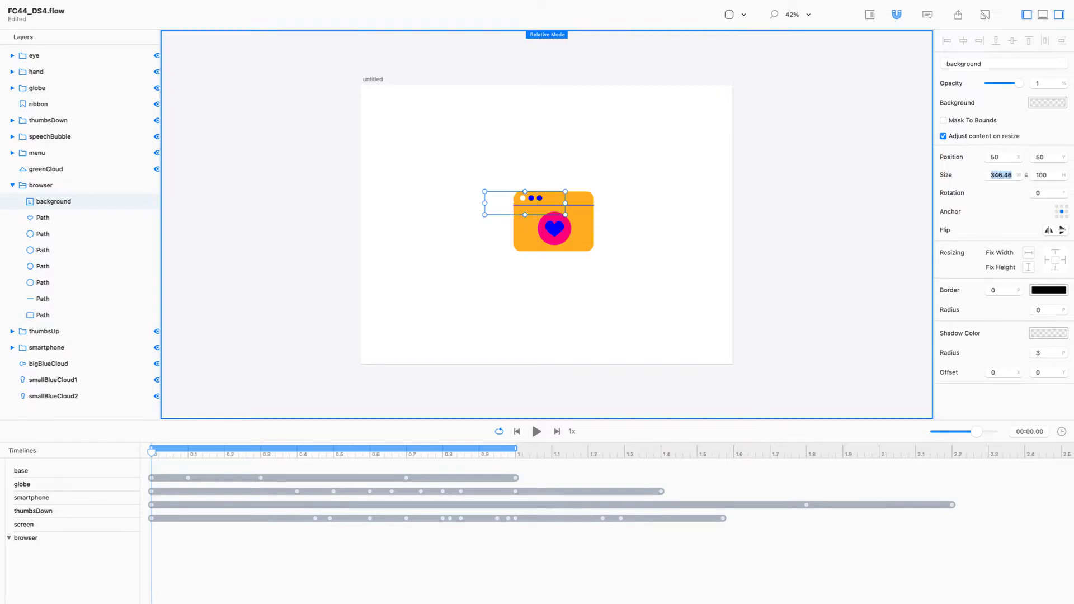
pyautogui.hotkey('ctrl', 'z')
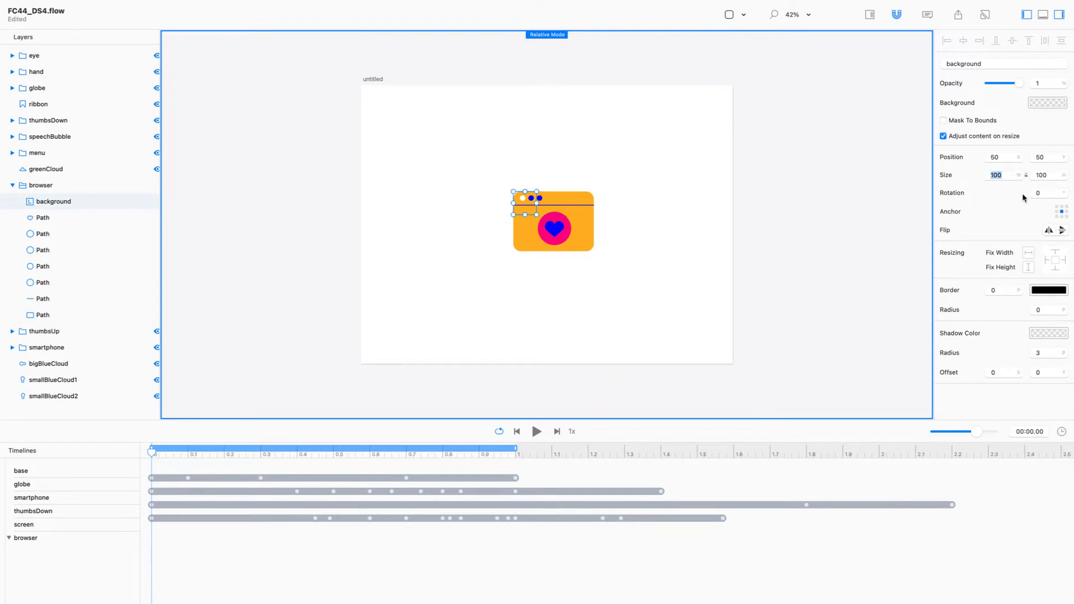
pyautogui.hotkey('ctrl', 'v')
pyautogui.press('Return')
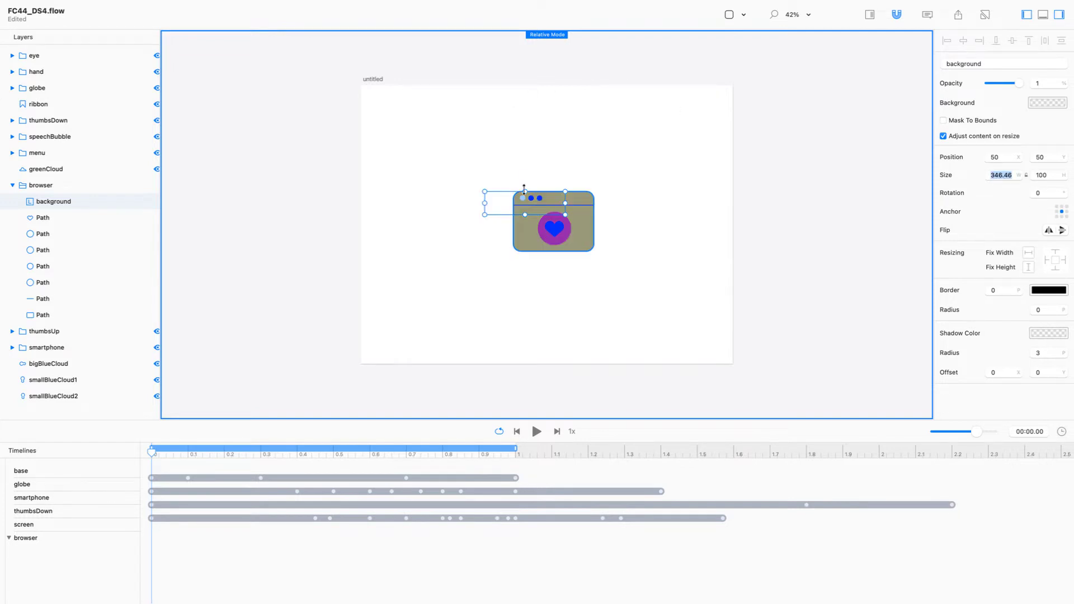
# Step: Move the background layer over the orange card at position 173, 129, and set its height to 257.2, copied from the orange rectangle path
pyautogui.moveTo(499, 208); pyautogui.dragTo(525, 222)
pyautogui.click(525, 238)
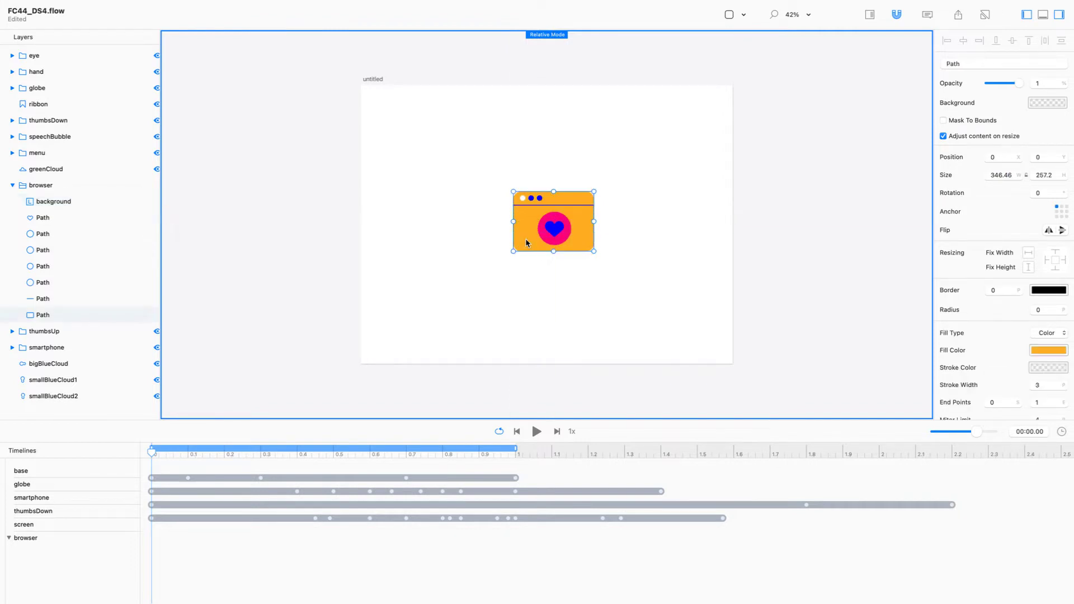
pyautogui.click(1038, 175)
pyautogui.press('cmd+c')
pyautogui.click(521, 223)
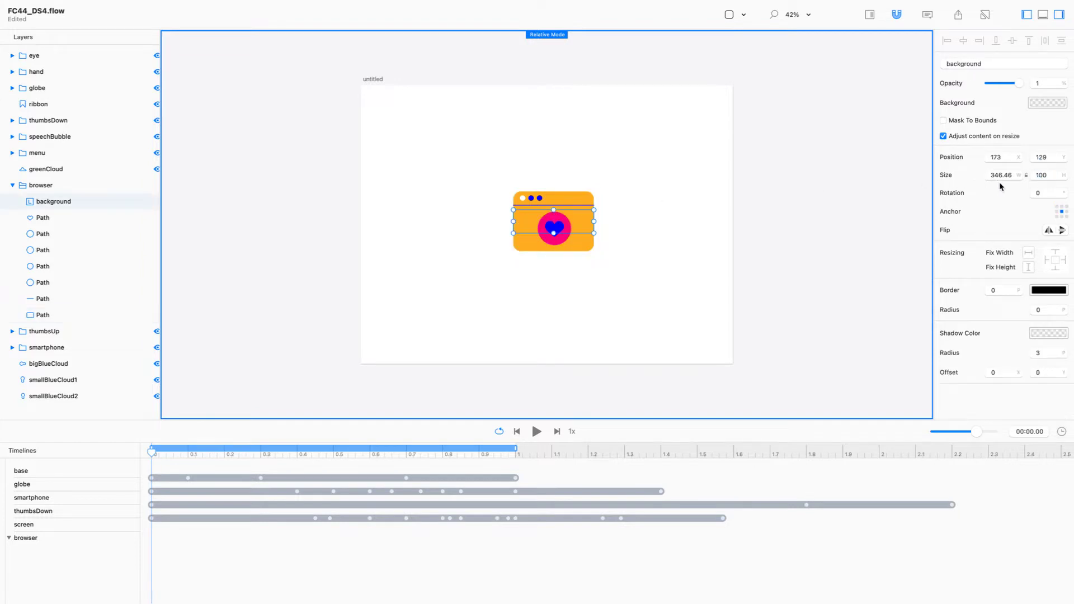
pyautogui.click(1042, 175)
pyautogui.press('cmd+v')
pyautogui.press('Return')
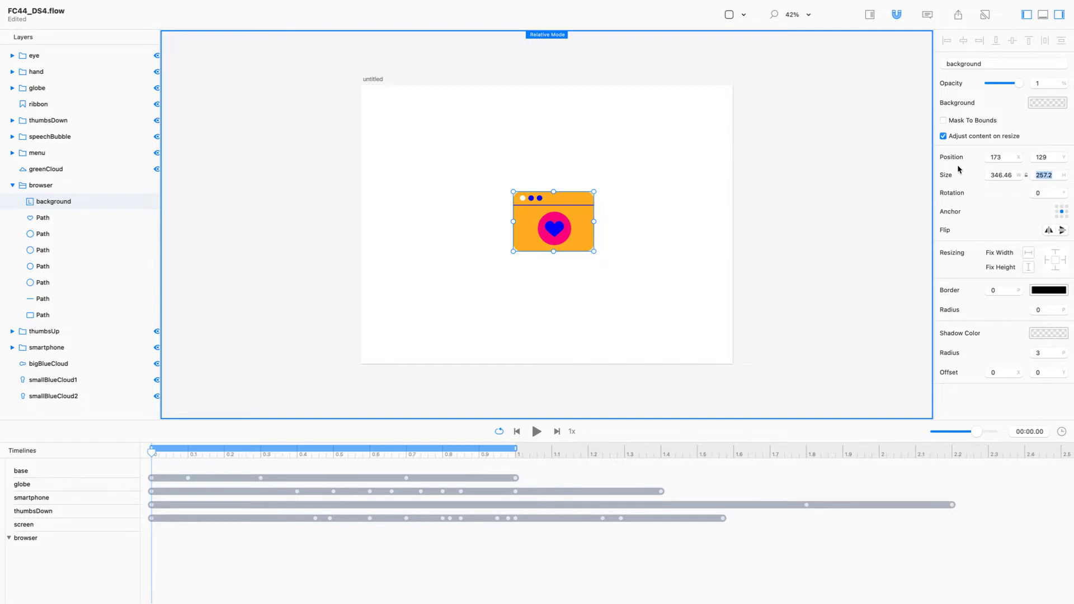
# Step: Give the background layer a contrasting bright green 00FF00 background color at 100% opacity
pyautogui.press('super+equal')
pyautogui.press('super+equal')
pyautogui.press('super+equal')
pyautogui.press('super+equal')
pyautogui.press('super+minus')
pyautogui.press('super+minus')
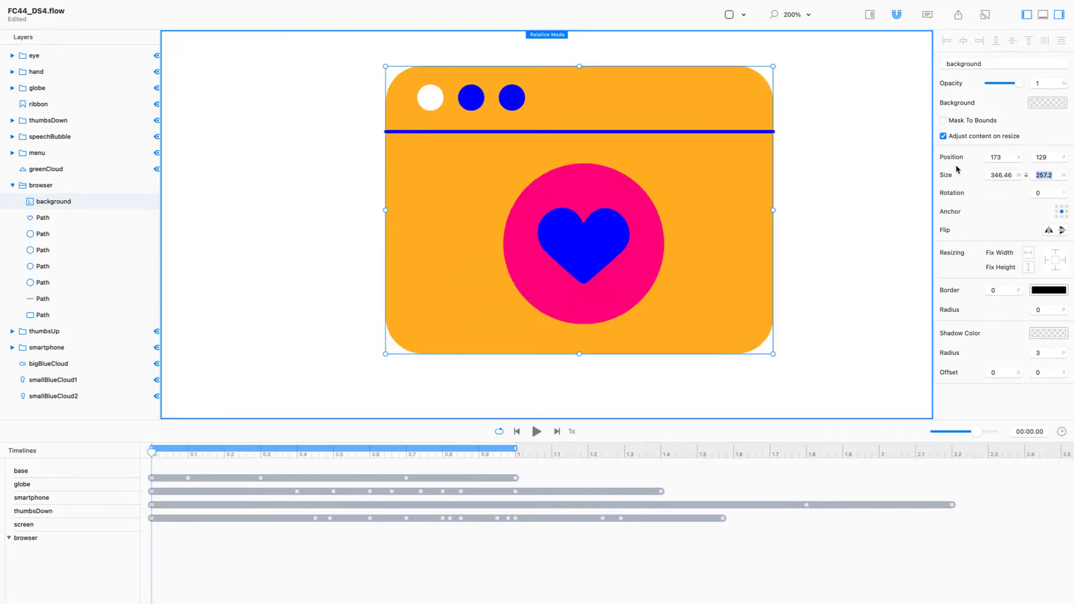
pyautogui.press('super+equal')
pyautogui.click(1037, 105)
pyautogui.click(900, 307)
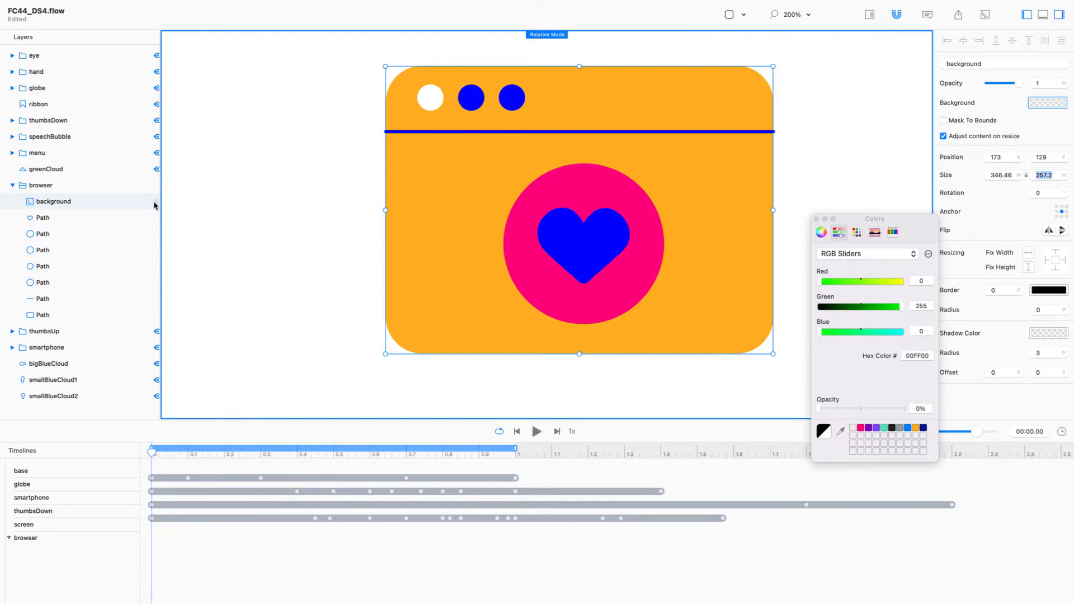
pyautogui.moveTo(893, 411); pyautogui.dragTo(908, 412)
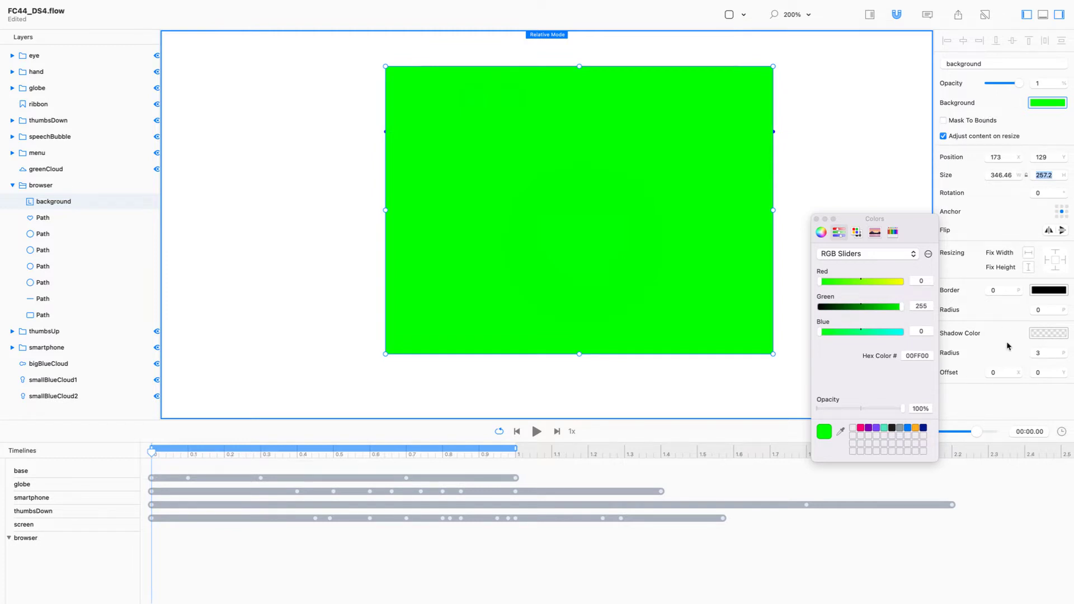
# Step: Set the background layer's corner radius to 32 so it matches the rounded corners of the orange card beneath
pyautogui.click(1046, 312)
pyautogui.press('BackSpace')
pyautogui.write('10')
pyautogui.hotkey('shift', 'Up')
pyautogui.hotkey('shift', 'Up')
pyautogui.hotkey('shift', 'Up')
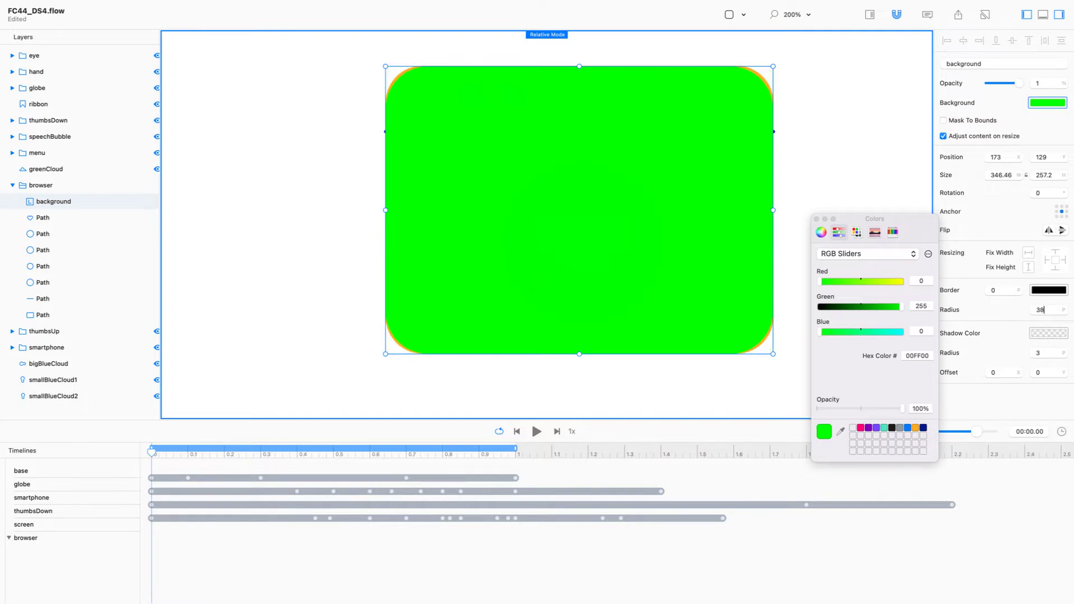
pyautogui.hotkey('shift', 'Up')
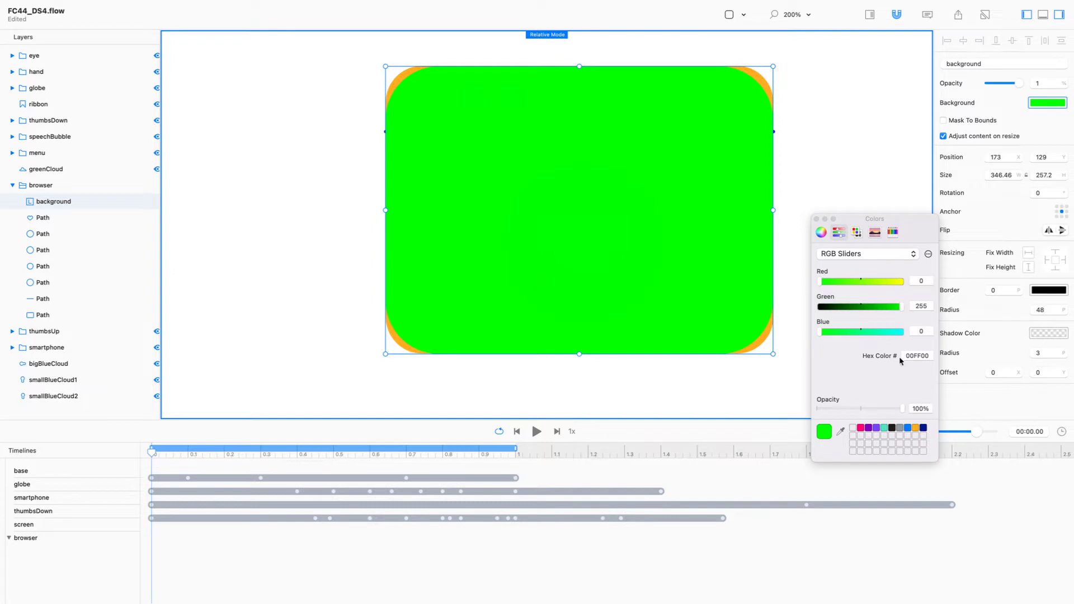
pyautogui.moveTo(1045, 311); pyautogui.dragTo(1026, 311)
pyautogui.hotkey('shift', 'Down')
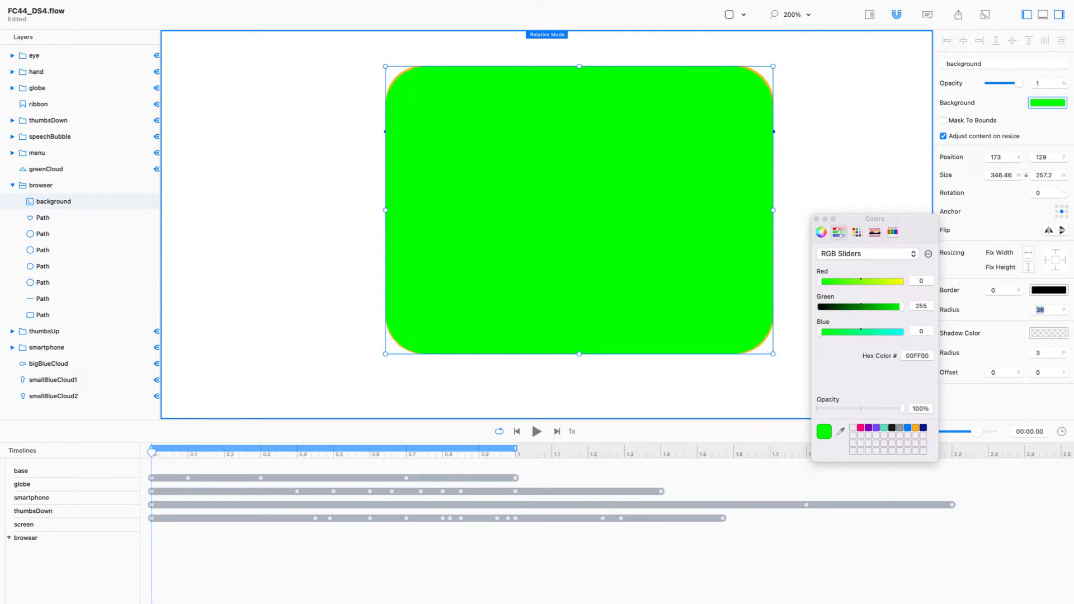
pyautogui.press('Down')
pyautogui.press('Down')
pyautogui.press('Down')
# Step: Recolor the background layer orange FFAE20, shift it sideways to compare it with the original card, and undo the shift
pyautogui.moveTo(918, 432); pyautogui.dragTo(1043, 103)
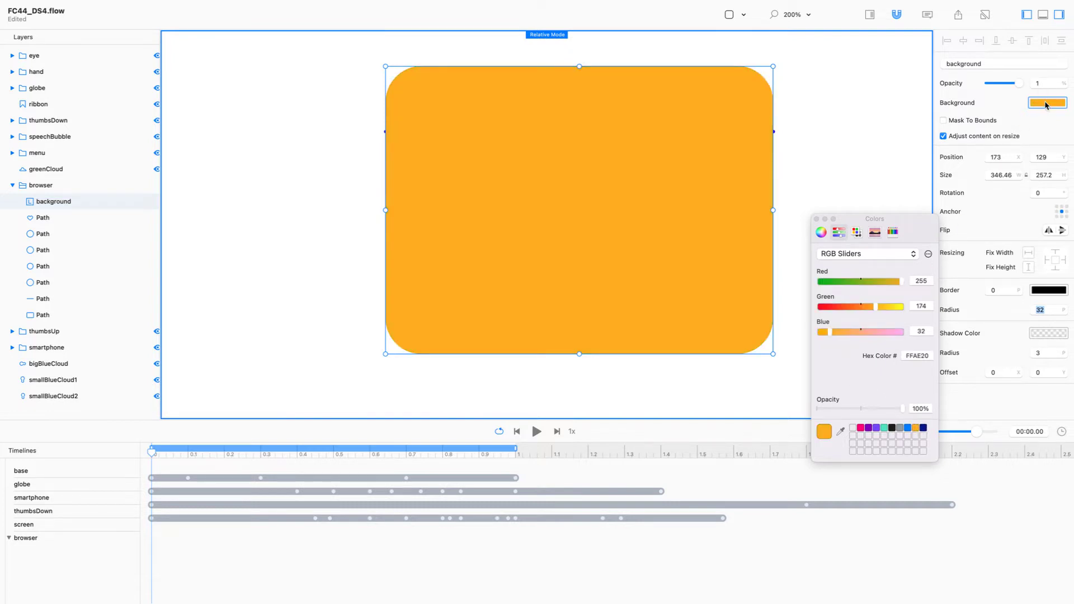
pyautogui.moveTo(622, 137); pyautogui.dragTo(511, 142)
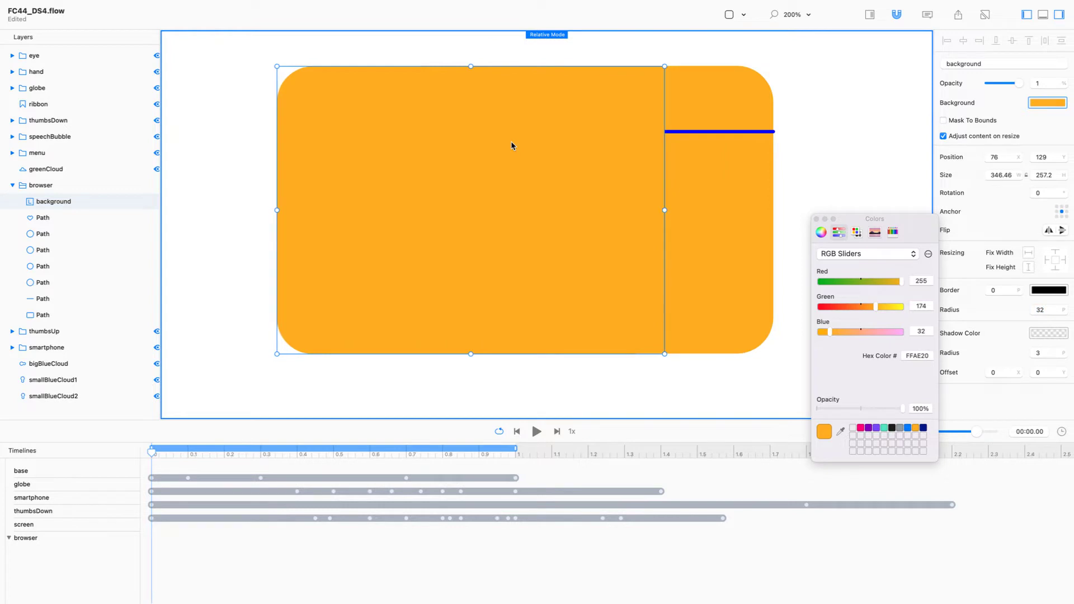
pyautogui.press('super+z')
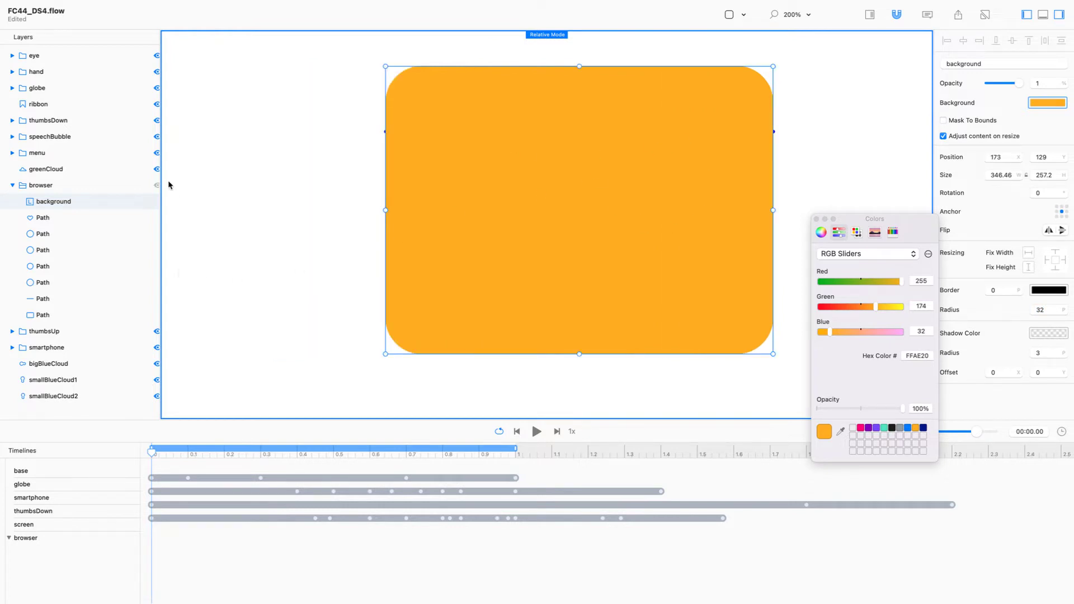
# Step: Move the background layer directly above the orange rectangle path at the end of the browser group, and delete that path
pyautogui.click(51, 316)
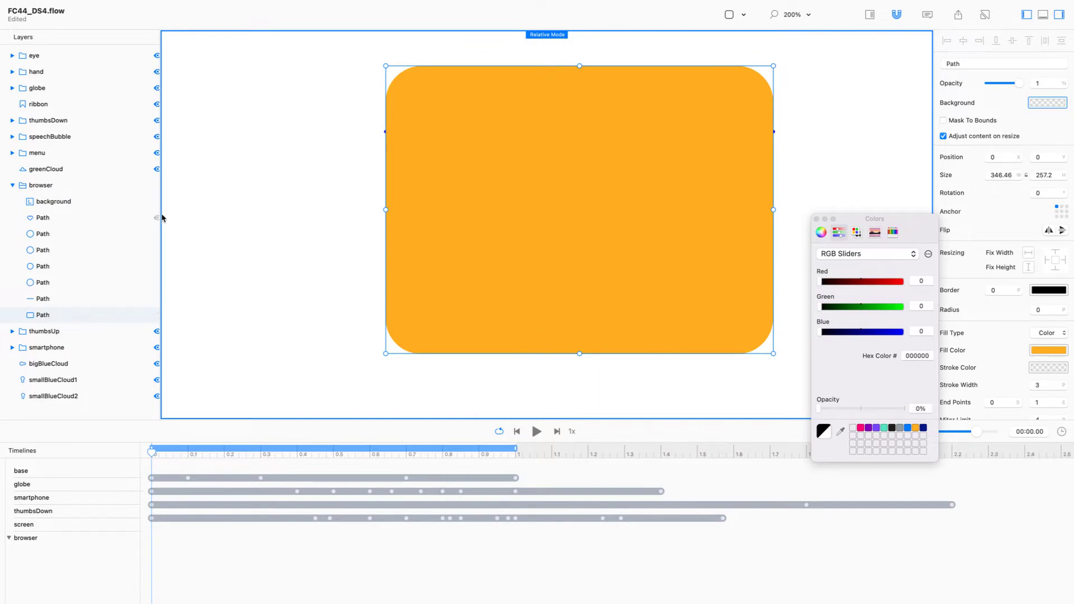
pyautogui.moveTo(60, 204); pyautogui.dragTo(45, 308)
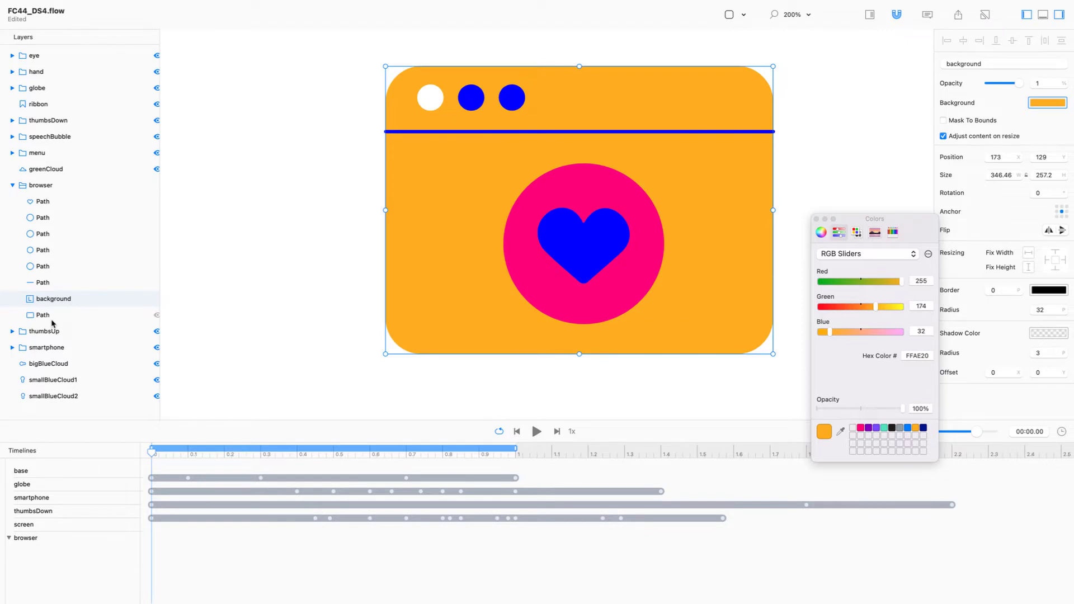
pyautogui.click(51, 319)
pyautogui.press('Delete')
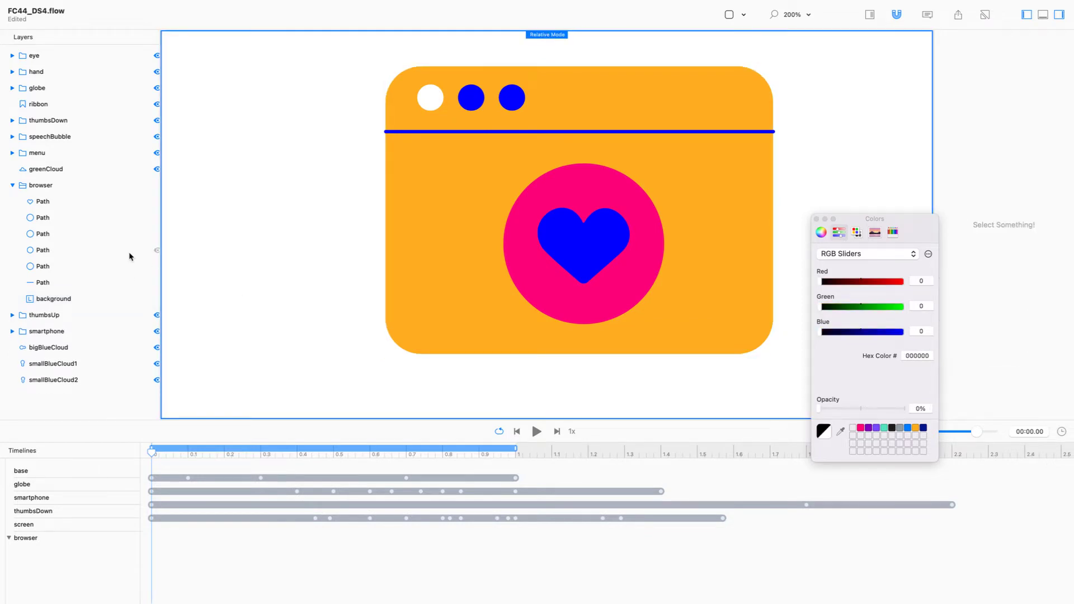
# Step: Duplicate the background layer in place and rename the copy "heartGroup"
pyautogui.click(95, 299)
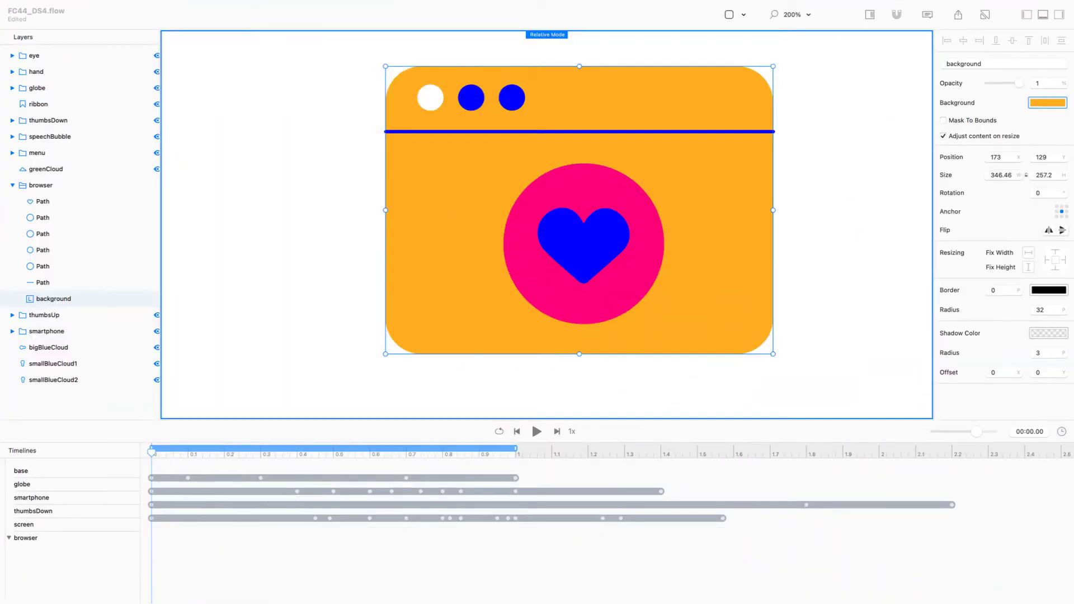
pyautogui.rightClick(94, 298)
pyautogui.moveTo(112, 314)
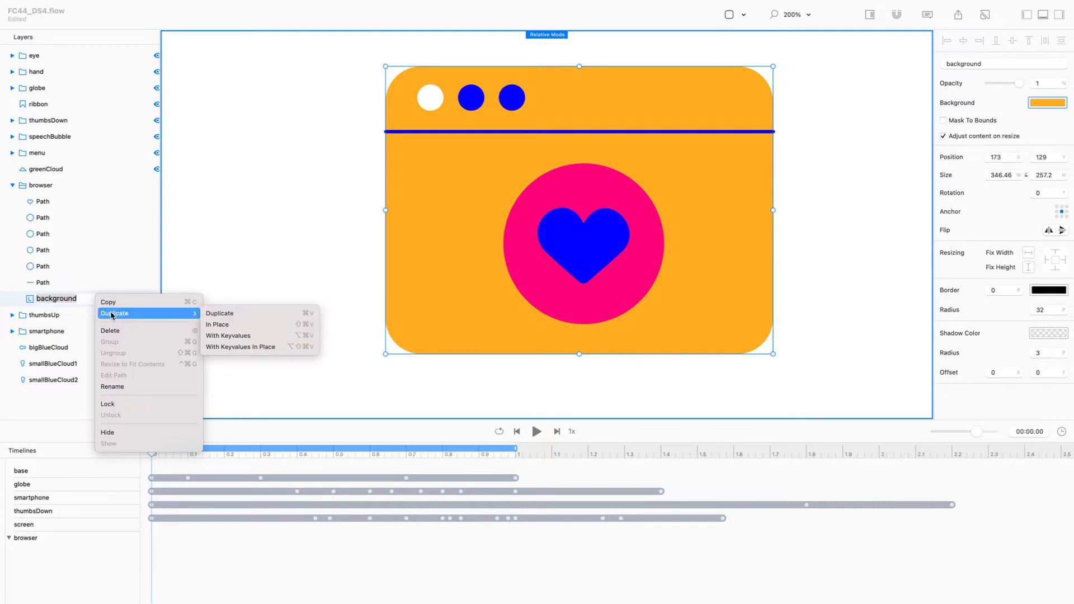
pyautogui.click(226, 325)
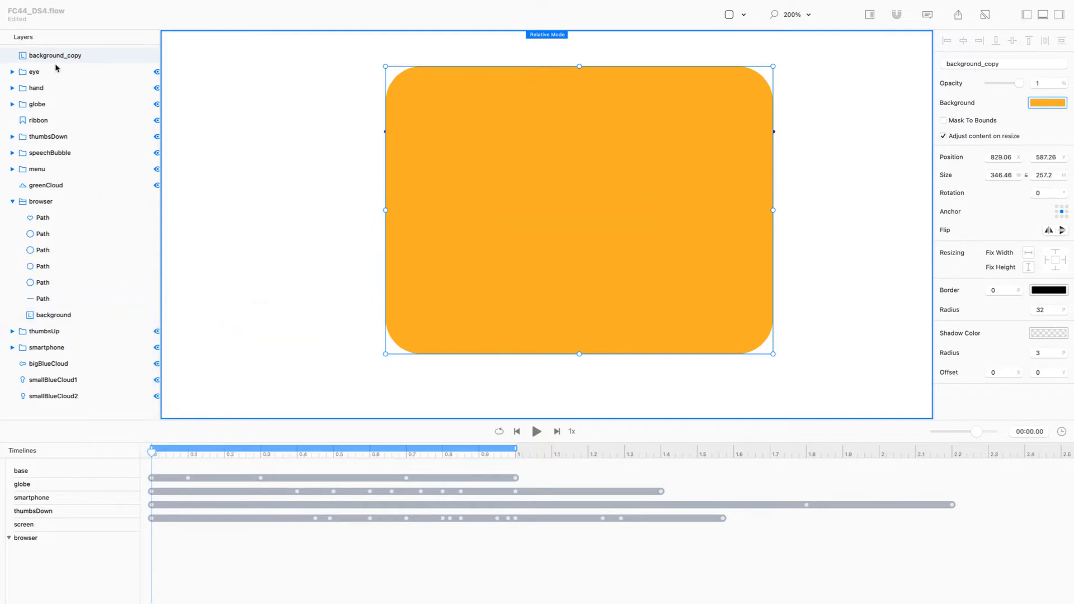
pyautogui.click(67, 62)
pyautogui.doubleClick(67, 56)
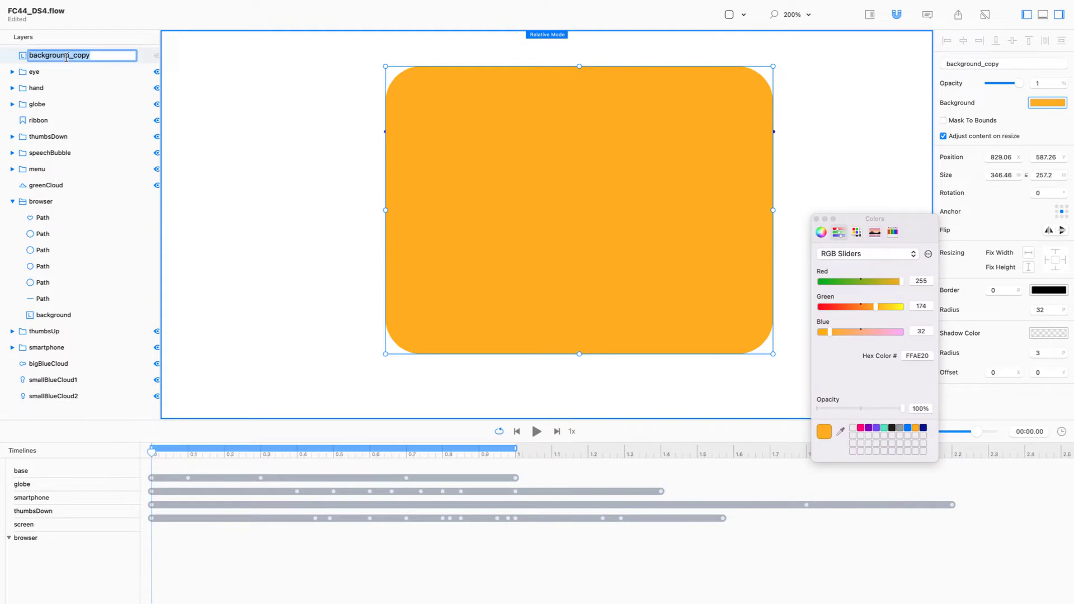
pyautogui.write('heartGroup')
pyautogui.press('Return')
# Step: Move heartGroup into the browser group and place it directly above the background layer
pyautogui.moveTo(54, 55); pyautogui.dragTo(55, 206)
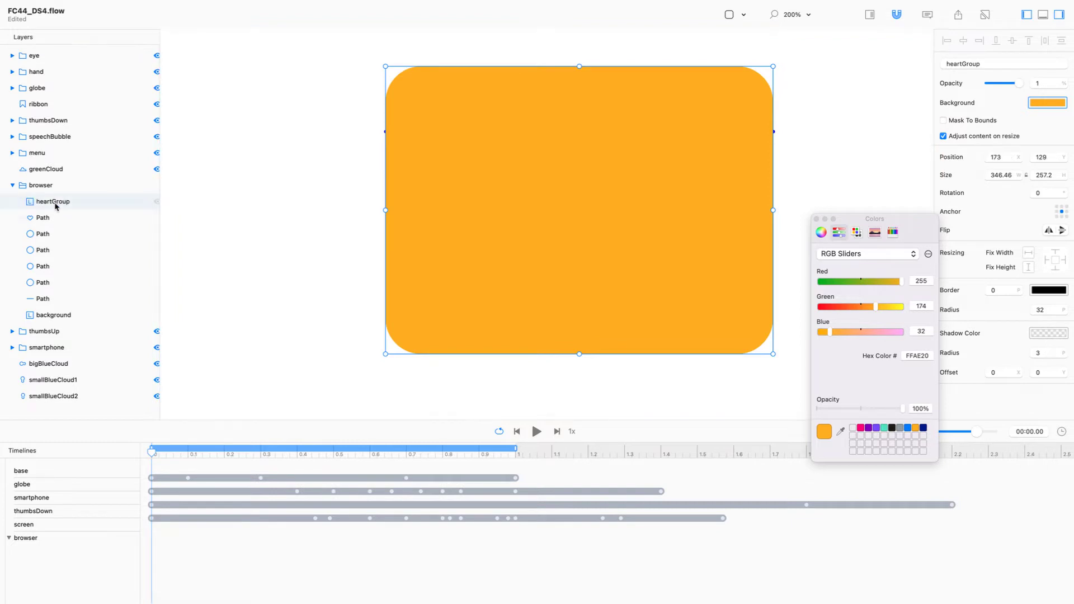
pyautogui.click(62, 221)
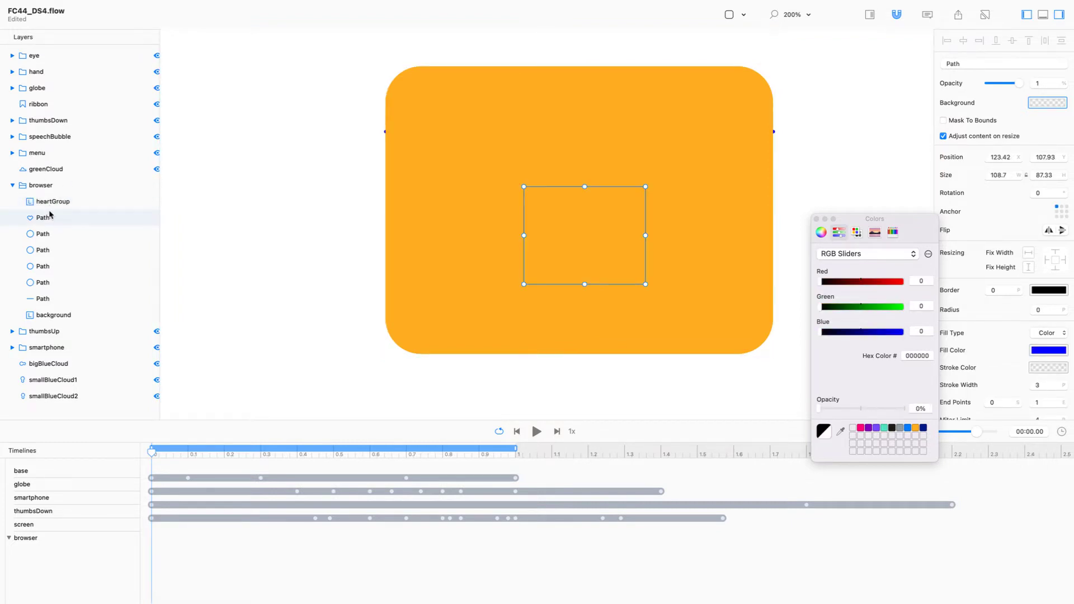
pyautogui.moveTo(53, 201); pyautogui.dragTo(52, 305)
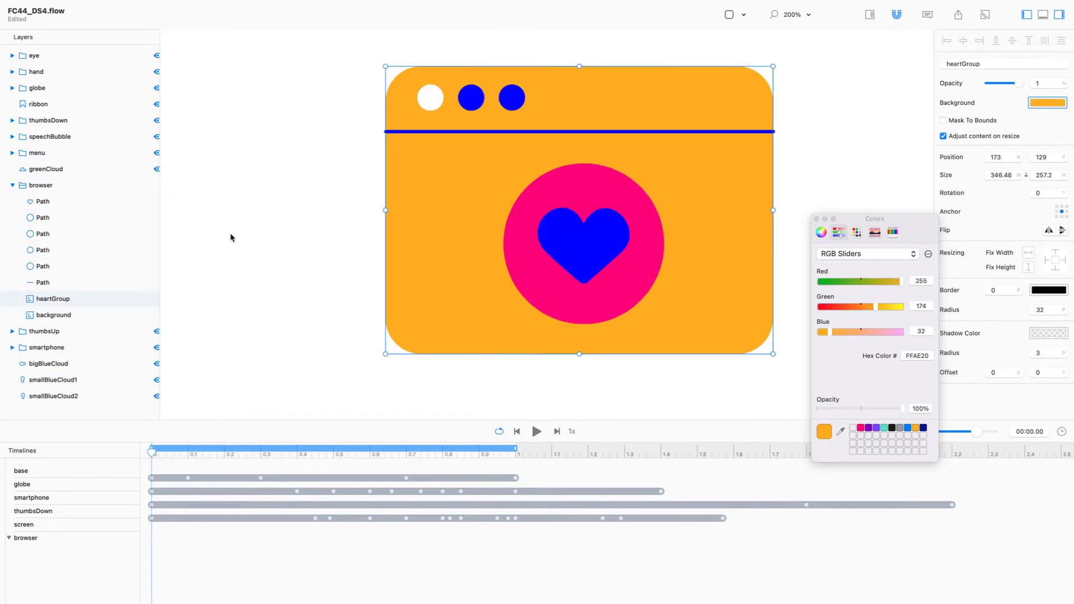
# Step: Nest the heart path and the pink circle path inside heartGroup, and expand the group to check its contents
pyautogui.click(64, 219)
pyautogui.keyDown('shift'); pyautogui.click(56, 202); pyautogui.keyUp('shift')
pyautogui.moveTo(48, 203); pyautogui.dragTo(64, 300)
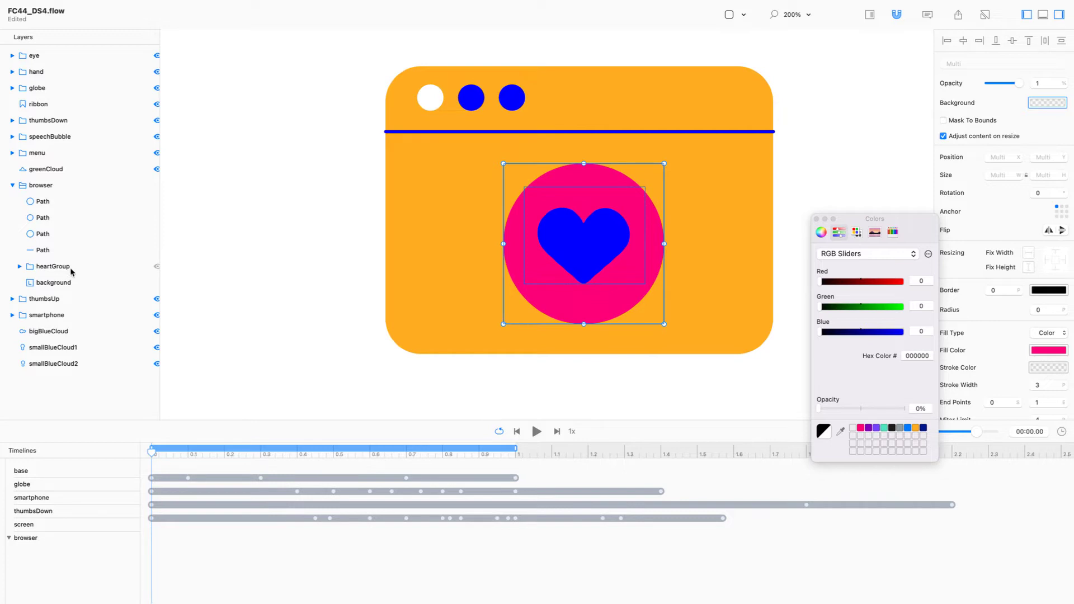
pyautogui.click(20, 267)
pyautogui.click(70, 302)
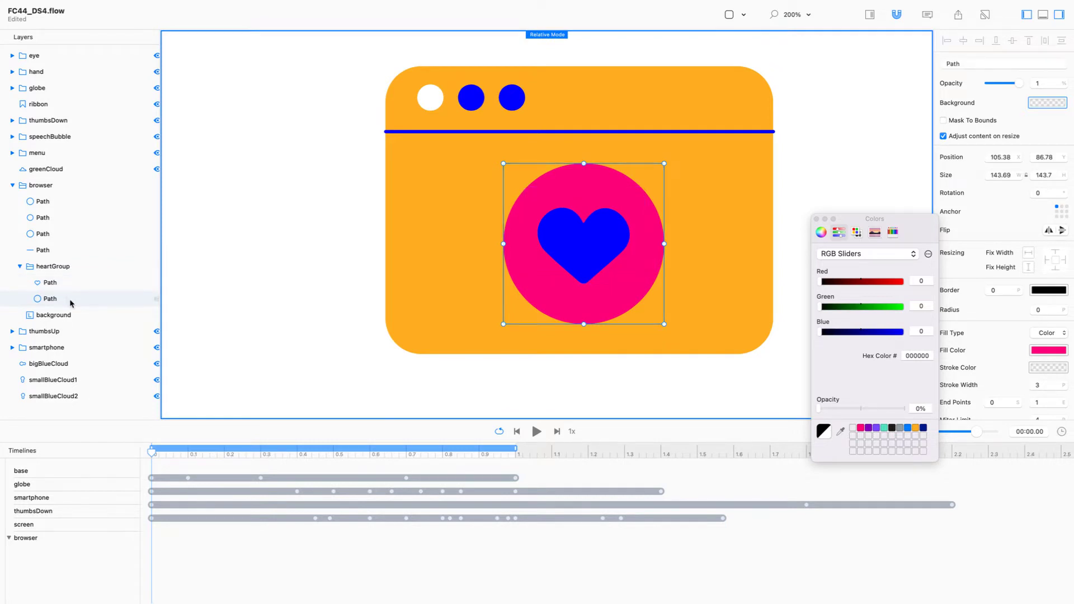
# Step: Turn on Mask To Bounds for heartGroup and check its corner radius
pyautogui.click(65, 267)
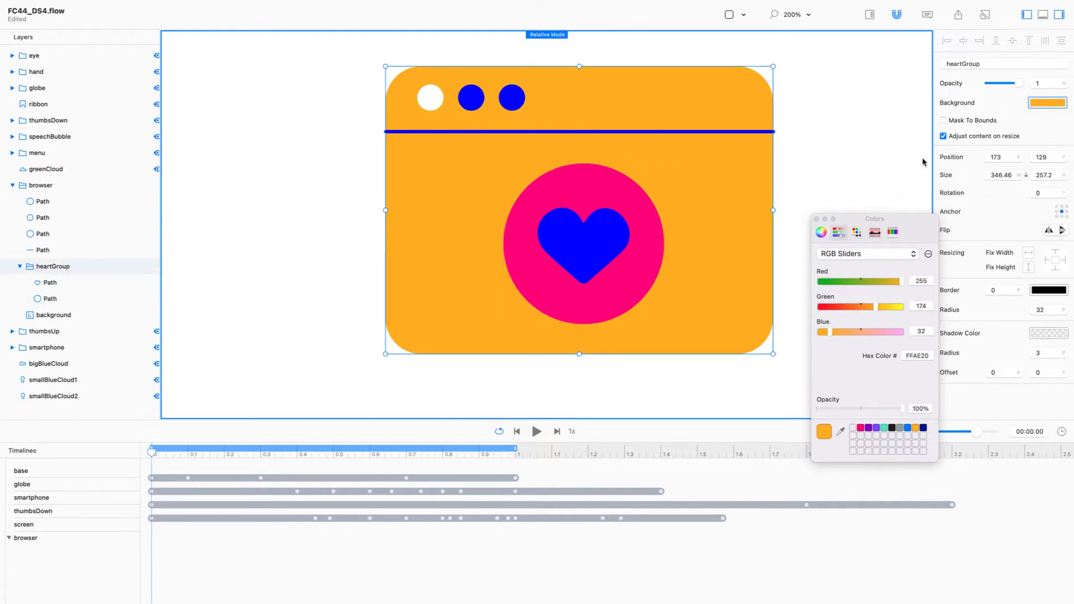
pyautogui.click(944, 121)
pyautogui.doubleClick(1047, 308)
# Step: Try enlarging the pink circle to about 450 × 450 over the card and shrinking the heart to about 8 × 6 at opacity 0
pyautogui.click(584, 186)
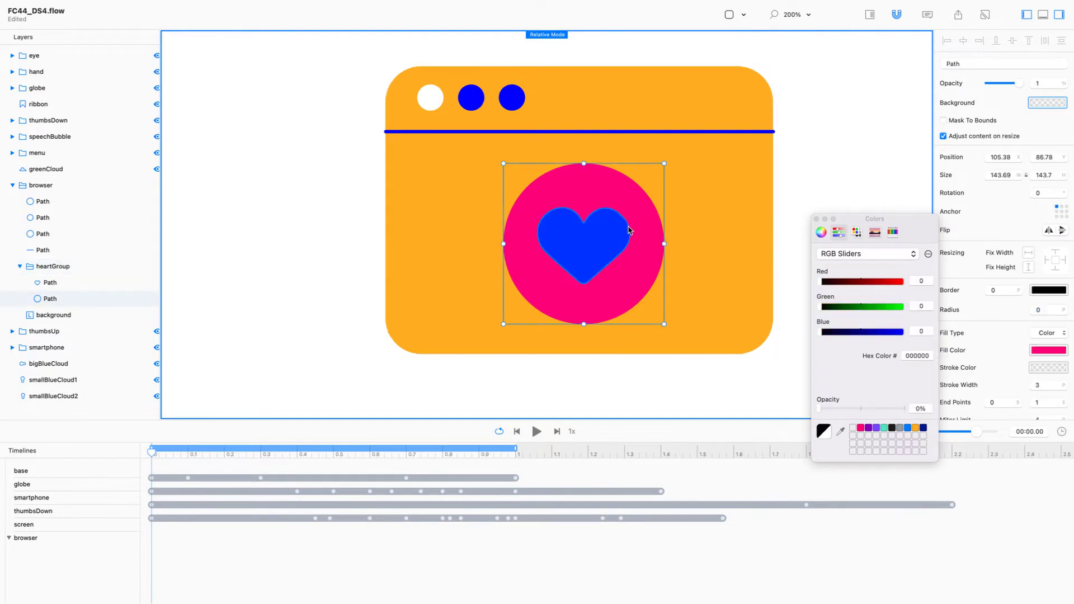
pyautogui.moveTo(665, 244); pyautogui.dragTo(838, 262)
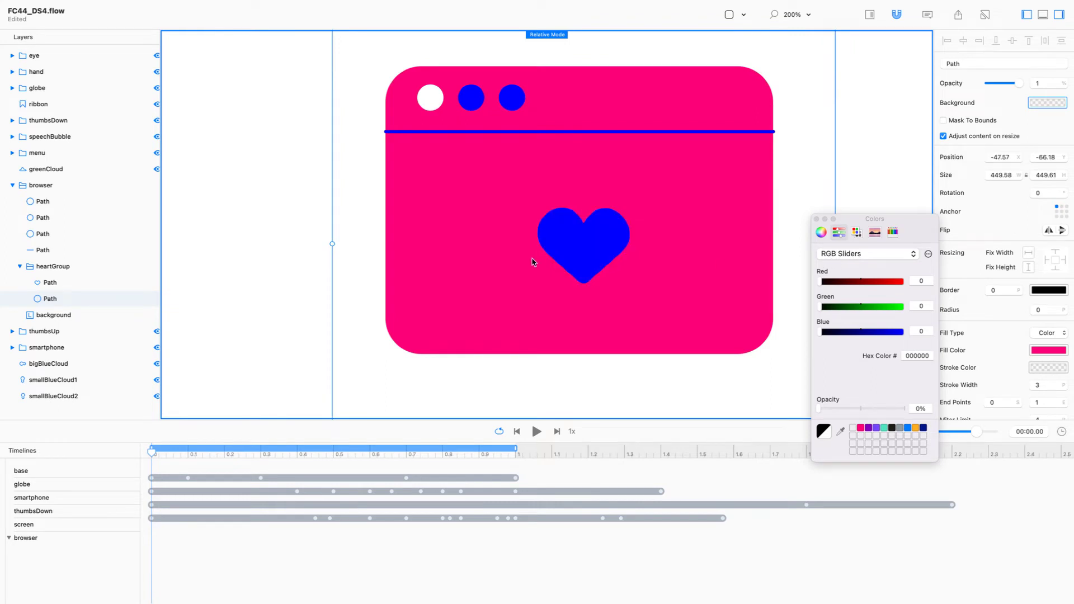
pyautogui.click(581, 259)
pyautogui.press('super+z')
pyautogui.press('super+z')
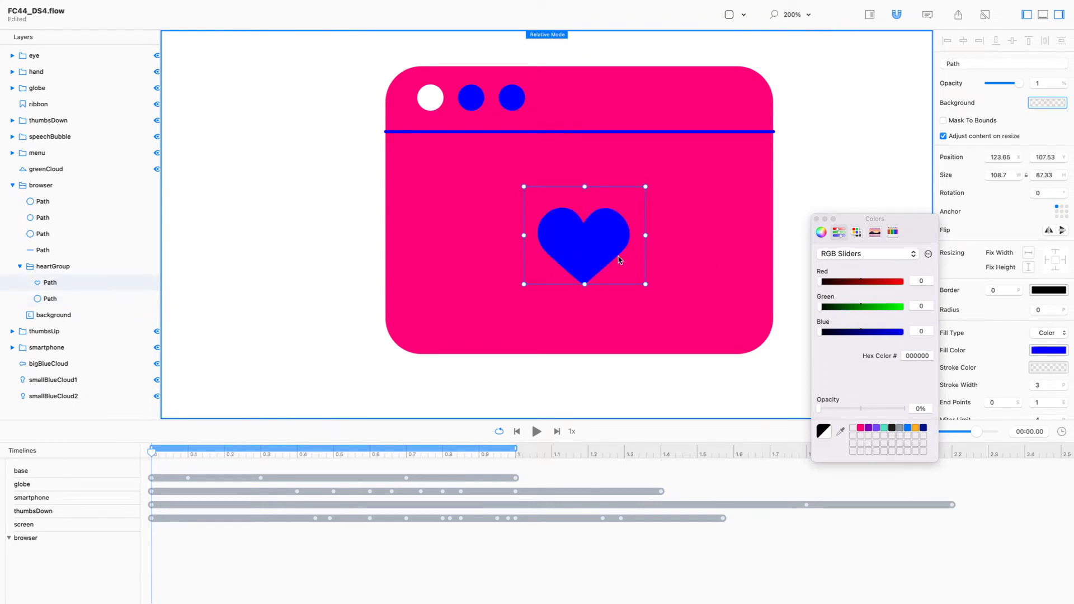
pyautogui.moveTo(646, 235); pyautogui.dragTo(589, 241)
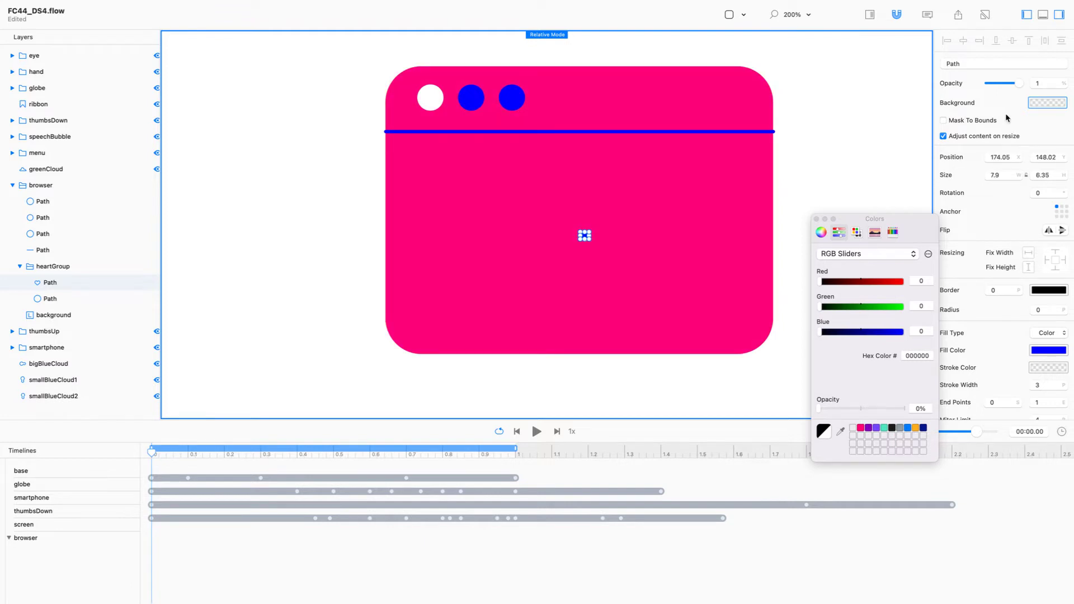
pyautogui.moveTo(1020, 87); pyautogui.dragTo(915, 85)
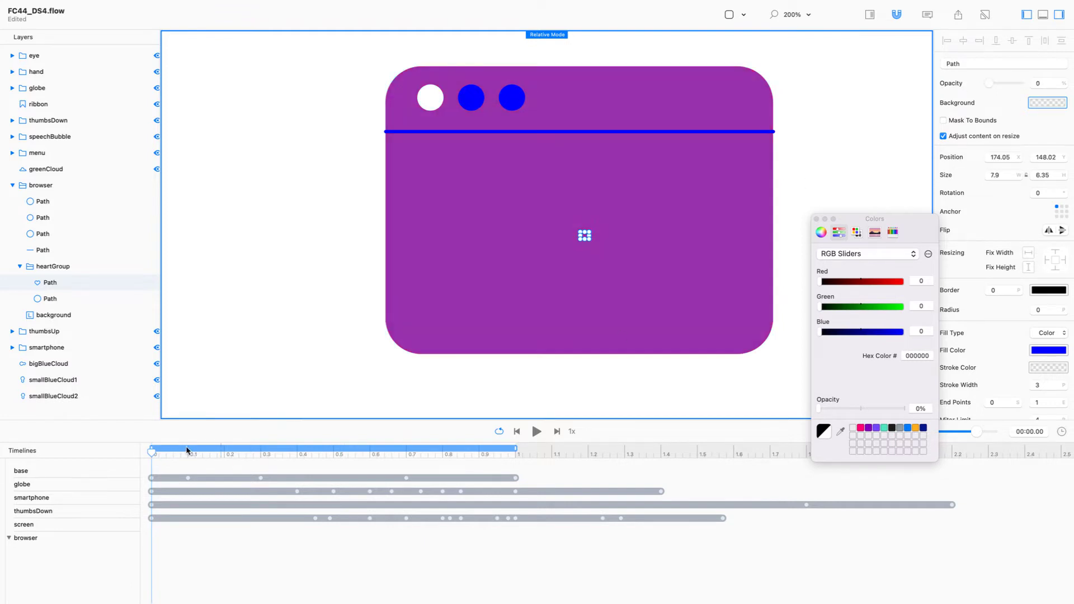
# Step: Turn off Relative Mode and undo the test changes to the heart and the pink circle
pyautogui.press('super+r')
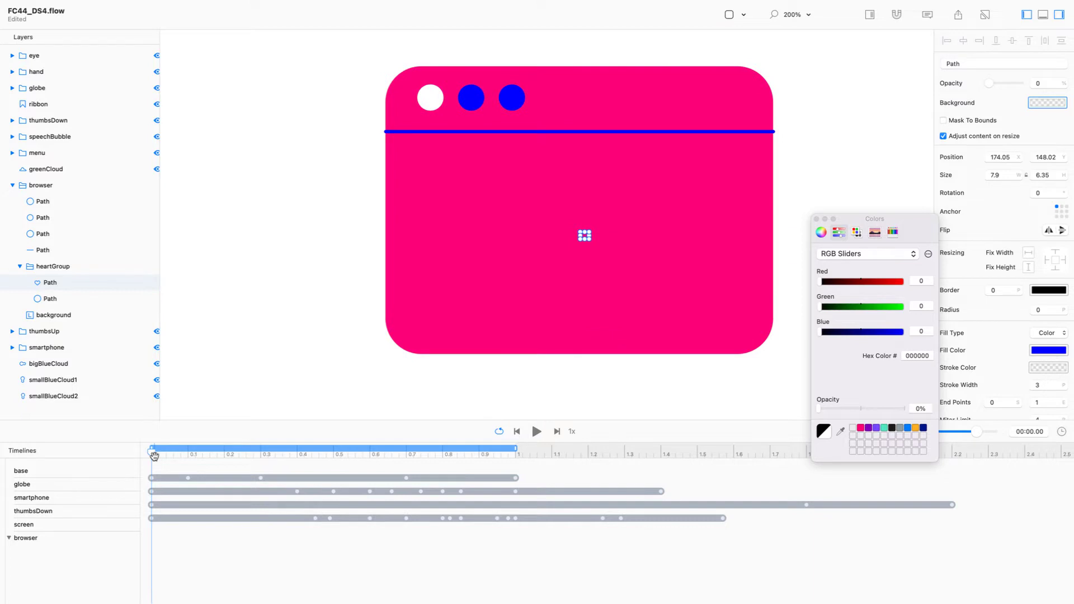
pyautogui.press('super+z')
pyautogui.press('super+z')
pyautogui.press('super+z')
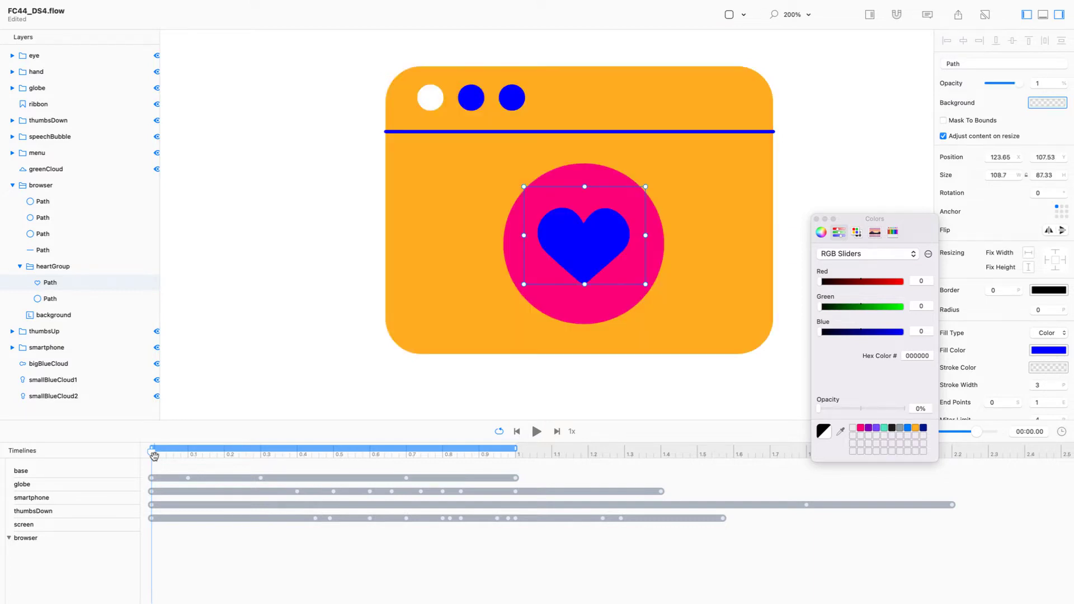
# Step: Make the browser timeline current and select the background layer in the browser group
pyautogui.click(43, 540)
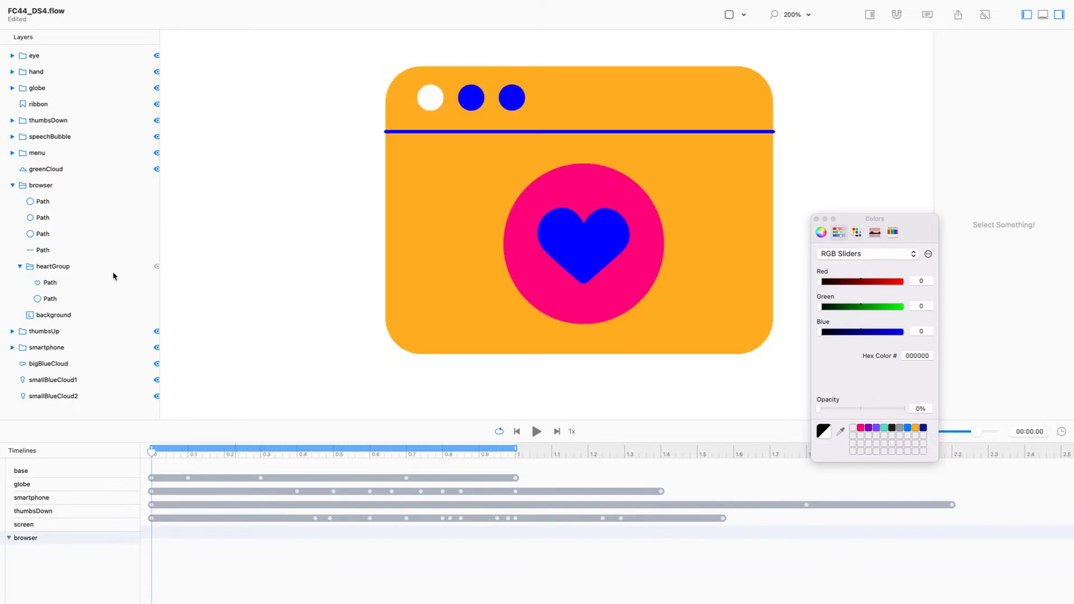
pyautogui.click(105, 198)
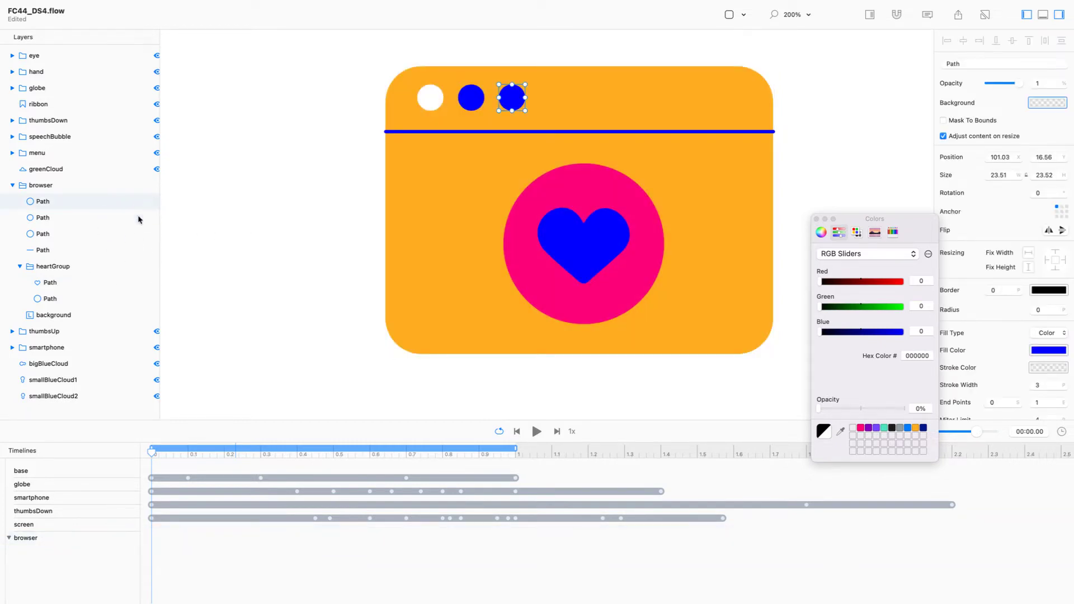
pyautogui.click(73, 267)
pyautogui.click(68, 315)
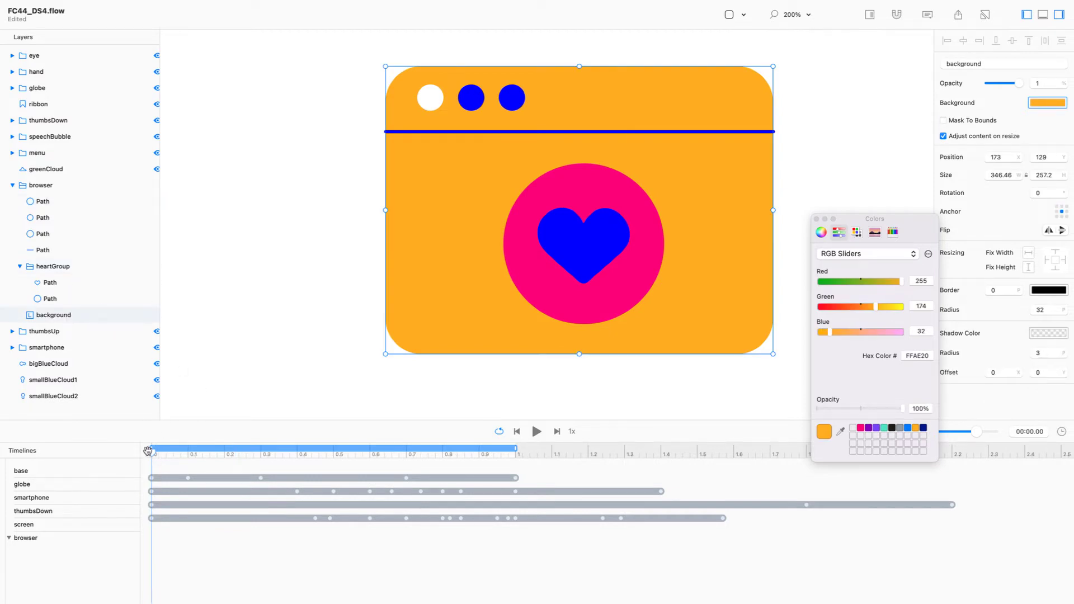
# Step: At 0 s on the browser timeline, enlarge heartGroup's pink circle to about 477 × 477 so it fills the card
pyautogui.moveTo(148, 451); pyautogui.dragTo(121, 452)
pyautogui.press('r')
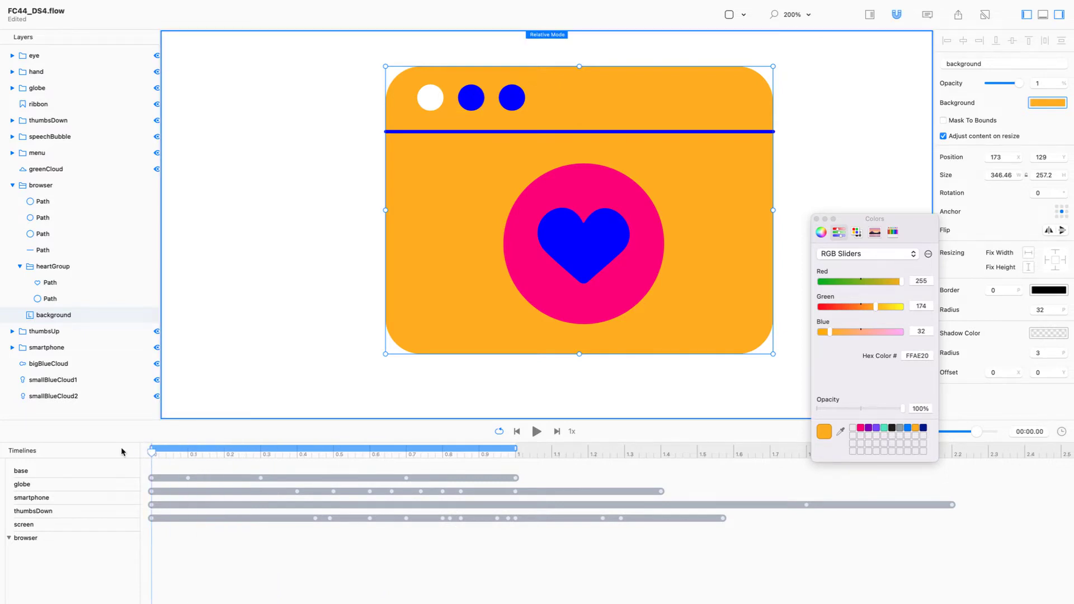
pyautogui.press('r')
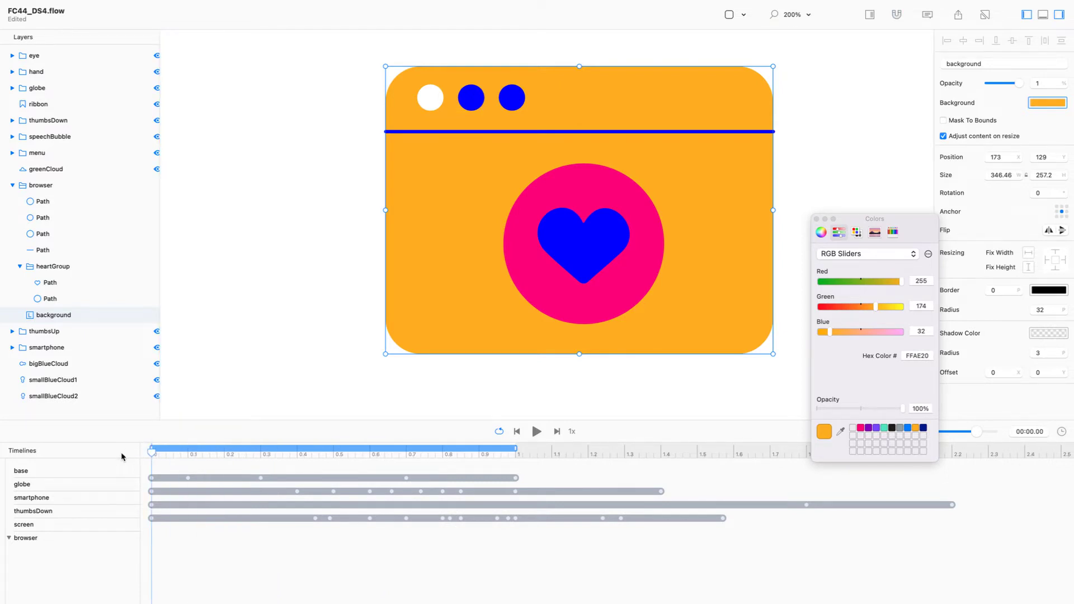
pyautogui.click(102, 540)
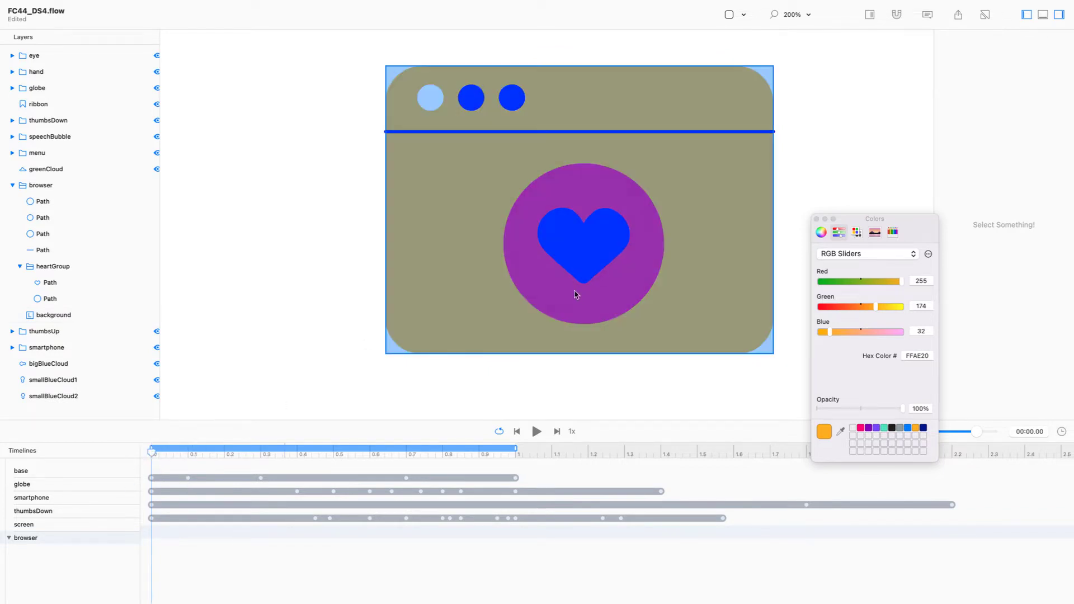
pyautogui.click(548, 315)
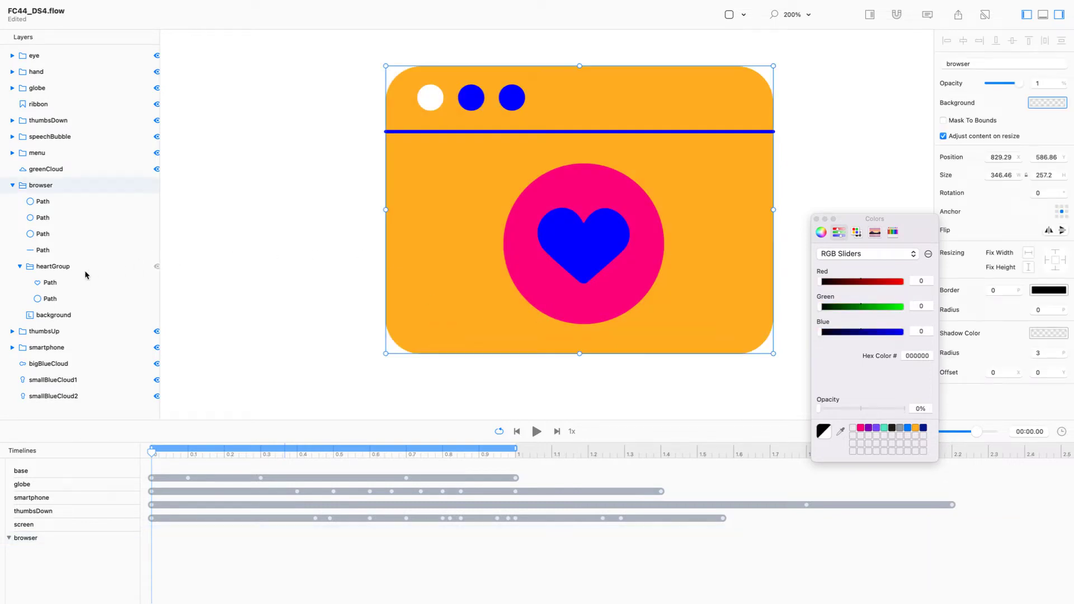
pyautogui.click(87, 299)
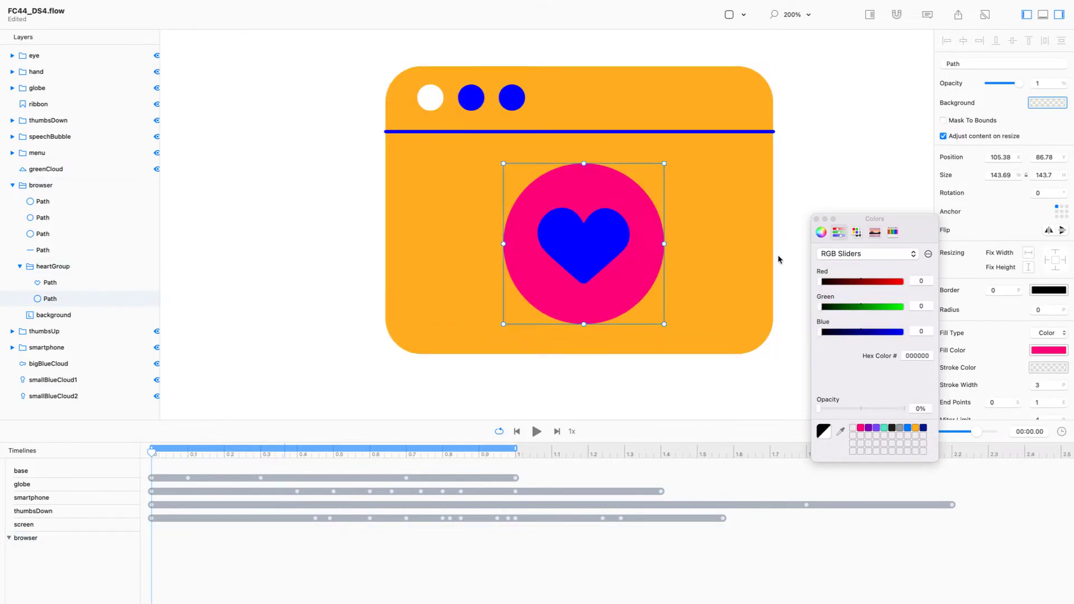
pyautogui.moveTo(663, 243); pyautogui.dragTo(852, 242)
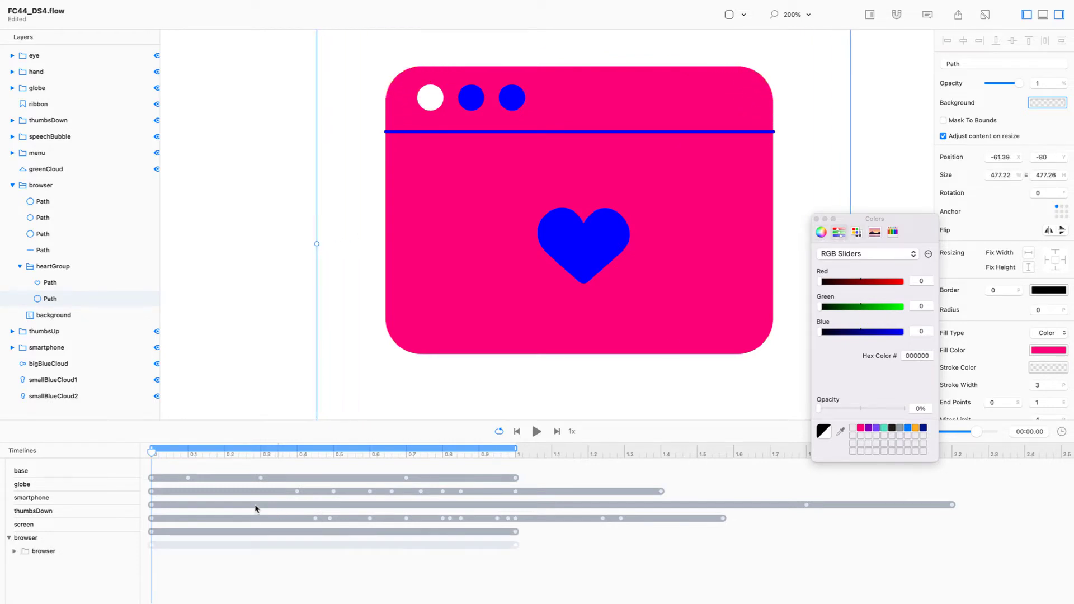
# Step: At 0 s, centre the heart's anchor, set its width to 10 with locked proportions, and lower its opacity to 0
pyautogui.click(613, 252)
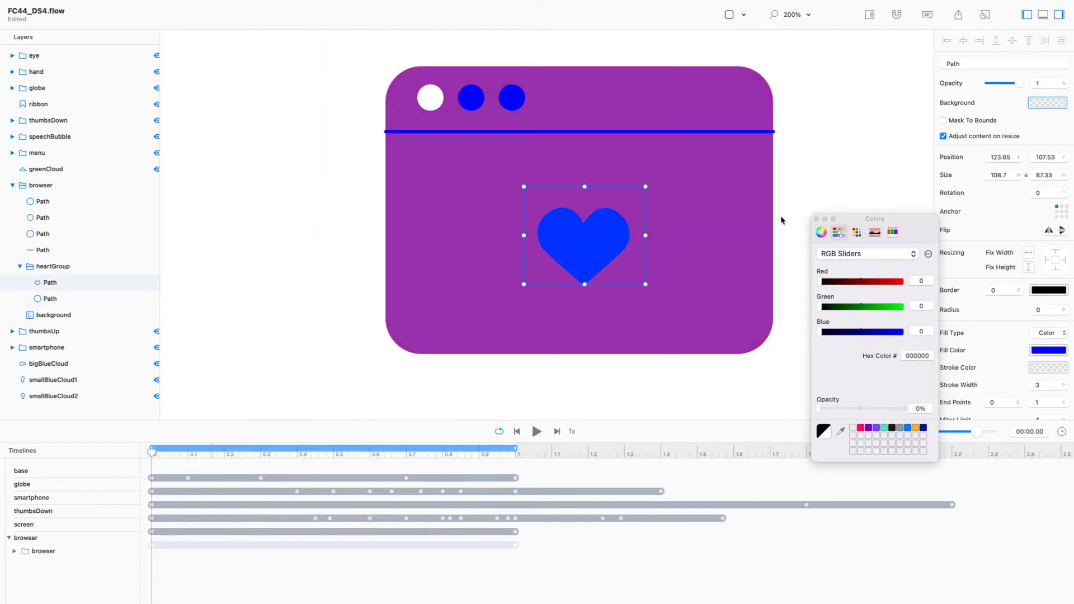
pyautogui.doubleClick(1014, 174)
pyautogui.write('10')
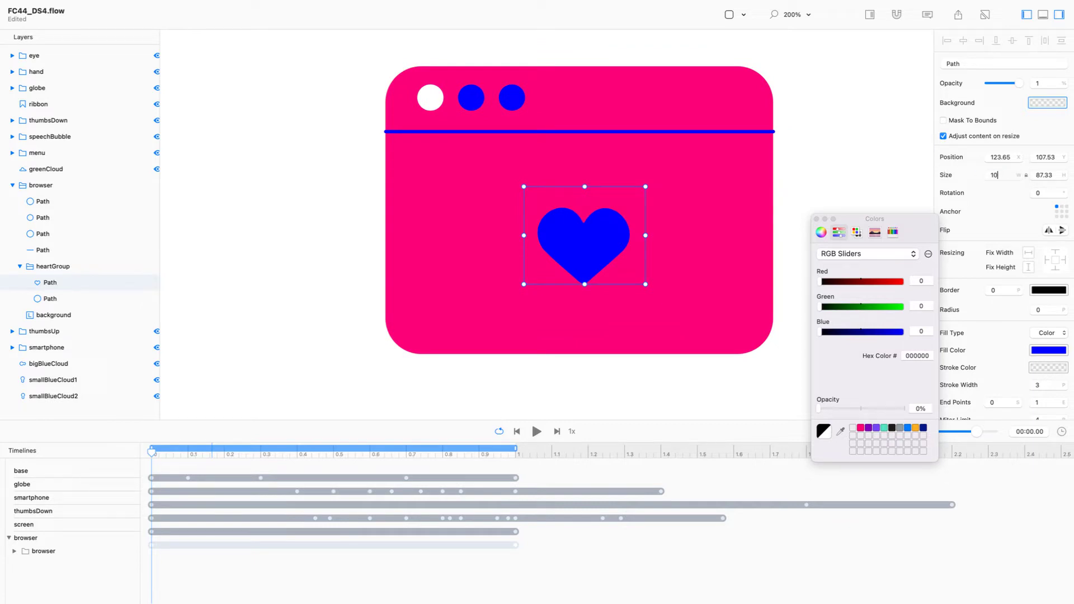
pyautogui.press('Return')
pyautogui.press('super+z')
pyautogui.click(1062, 212)
pyautogui.write('1')
pyautogui.press('Return')
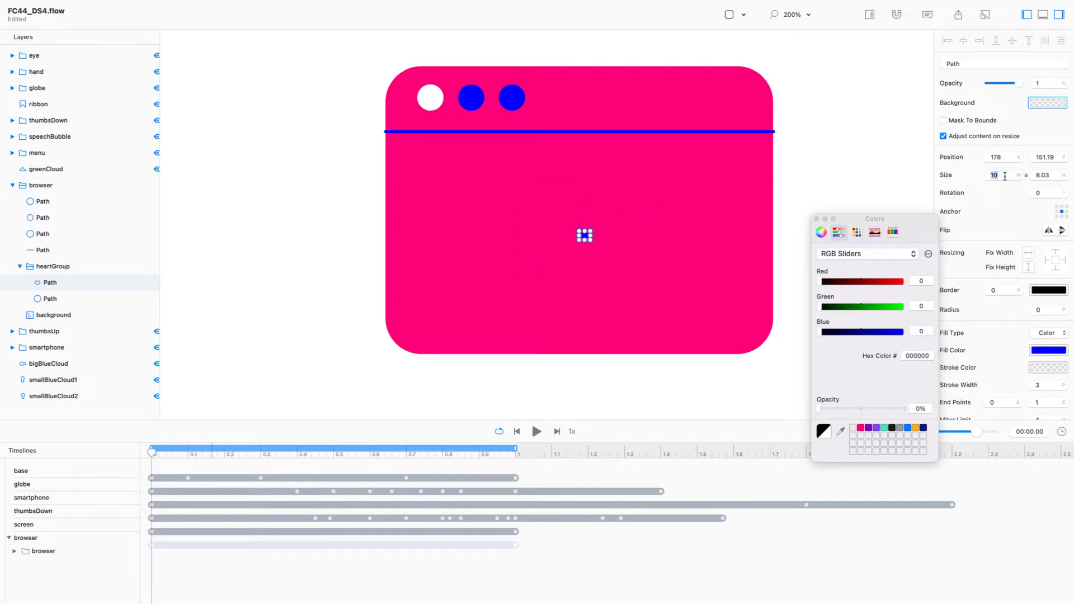
pyautogui.moveTo(1019, 83); pyautogui.dragTo(981, 83)
# Step: Expand both heartGroup paths in the browser timeline and delete the heart's Anchor Point X and Y keyframes
pyautogui.click(15, 552)
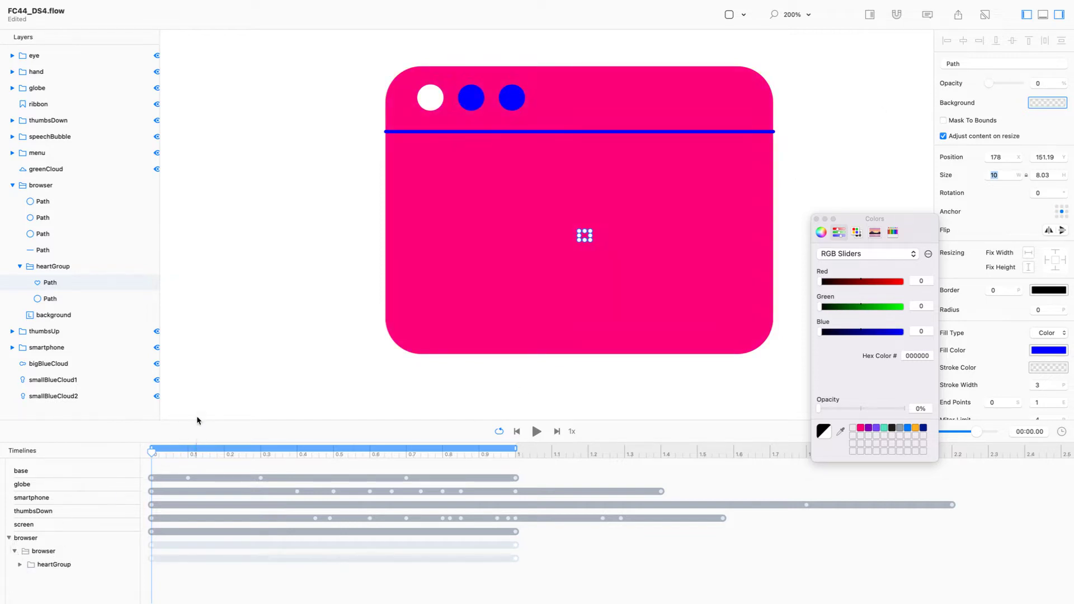
pyautogui.press('super+1')
pyautogui.moveTo(197, 418); pyautogui.dragTo(184, 339)
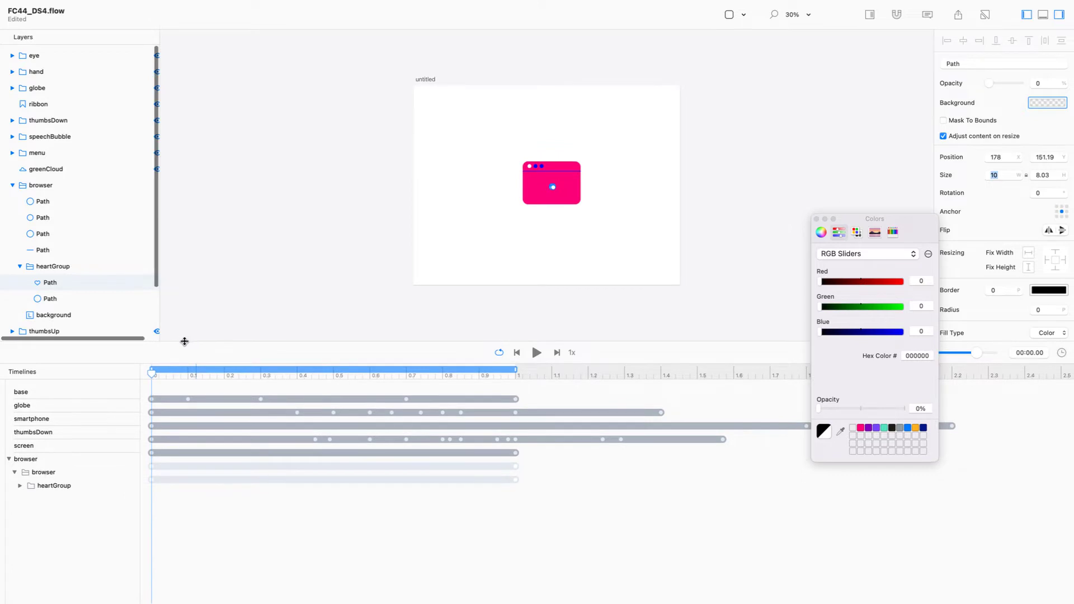
pyautogui.click(20, 486)
pyautogui.click(25, 499)
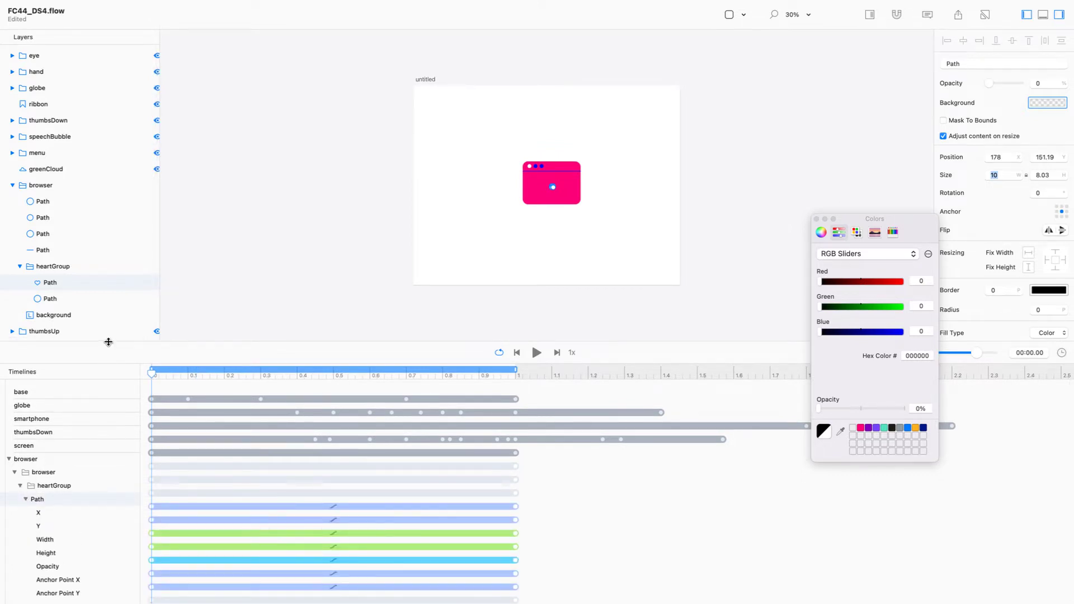
pyautogui.moveTo(108, 342); pyautogui.dragTo(106, 271)
pyautogui.click(26, 537)
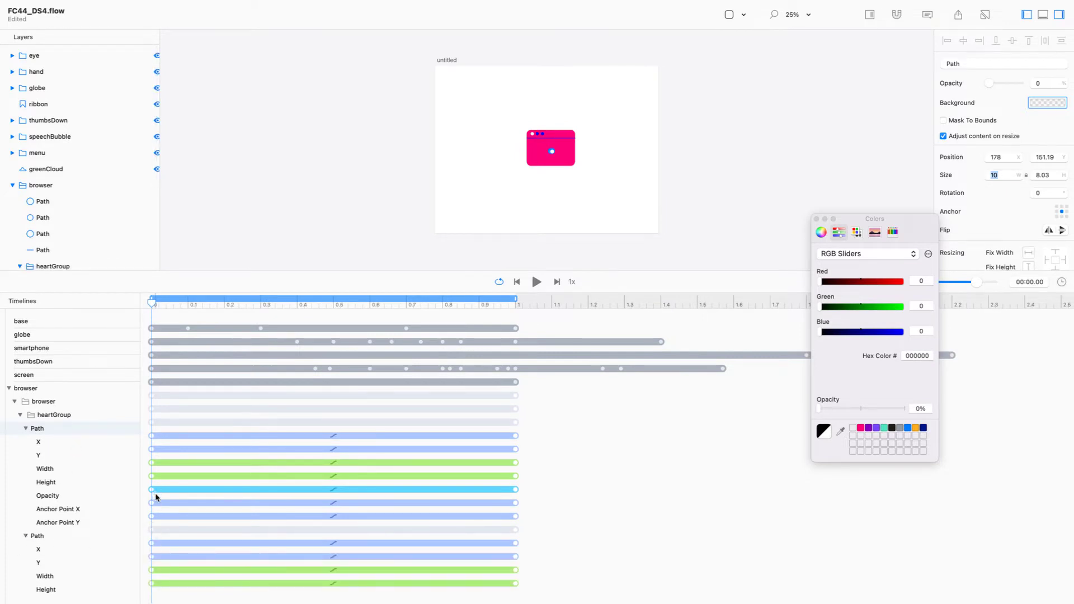
pyautogui.moveTo(157, 497); pyautogui.dragTo(150, 520)
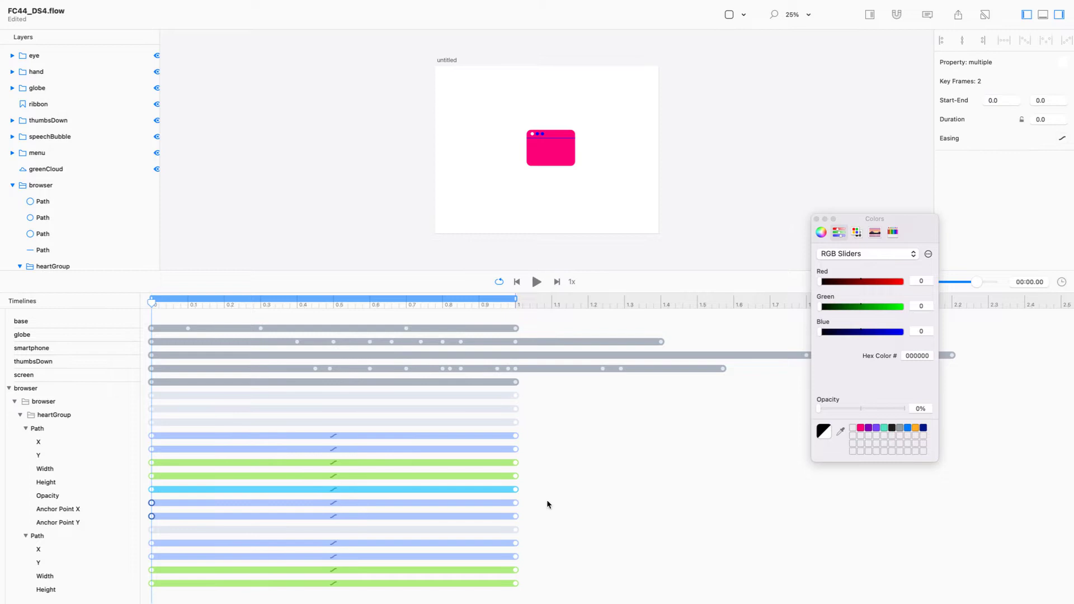
pyautogui.moveTo(535, 497); pyautogui.dragTo(504, 523)
pyautogui.press('Delete')
# Step: Delete the heart's X and Y keyframes from the browser timeline
pyautogui.moveTo(527, 432); pyautogui.dragTo(511, 457)
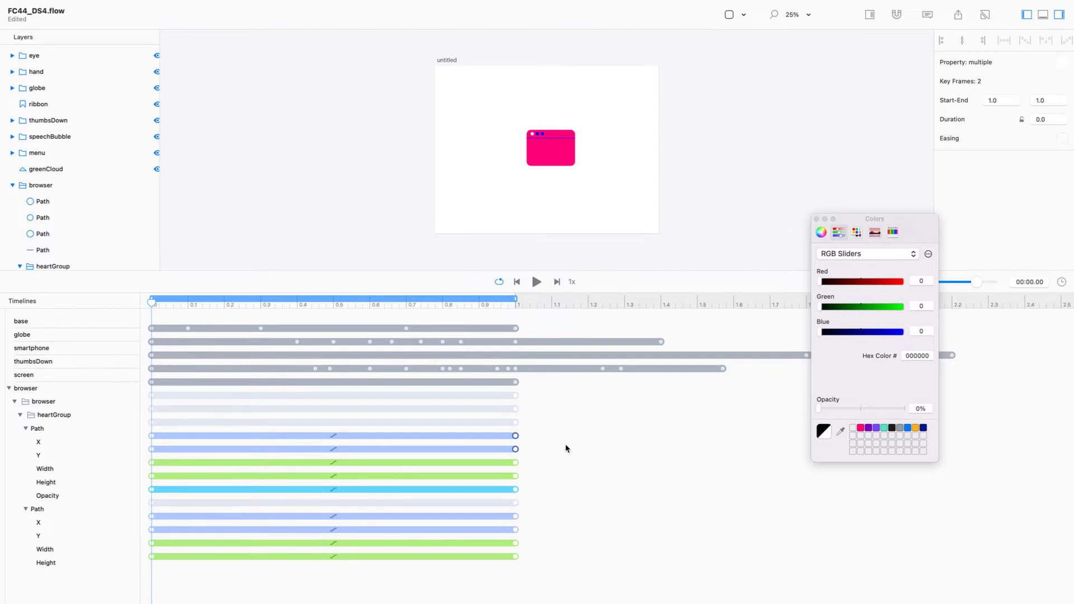
pyautogui.moveTo(154, 303); pyautogui.dragTo(556, 340)
pyautogui.press('Delete')
pyautogui.click(516, 442)
pyautogui.press('Delete')
# Step: Set the circle's end keyframes for X, Y, Width and Height to 0.5 s
pyautogui.moveTo(514, 304); pyautogui.dragTo(580, 372)
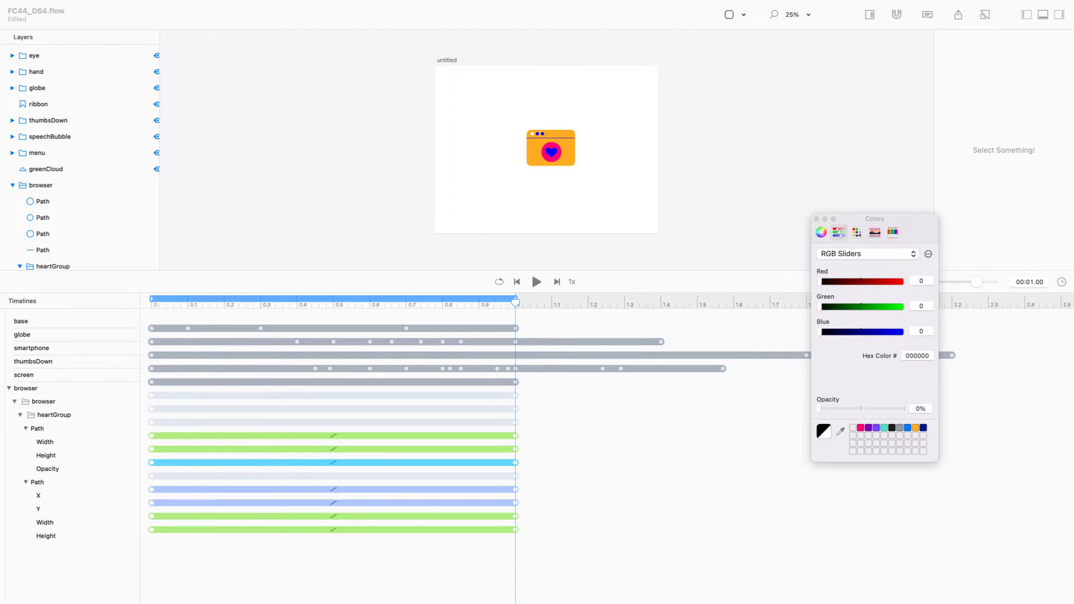
pyautogui.click(542, 496)
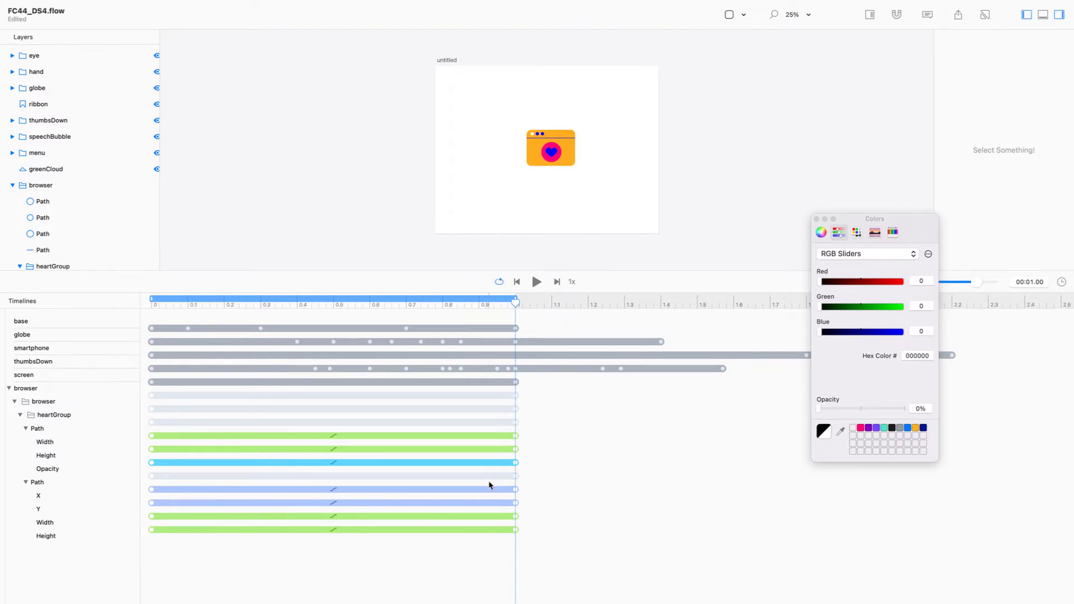
pyautogui.moveTo(552, 472); pyautogui.dragTo(462, 557)
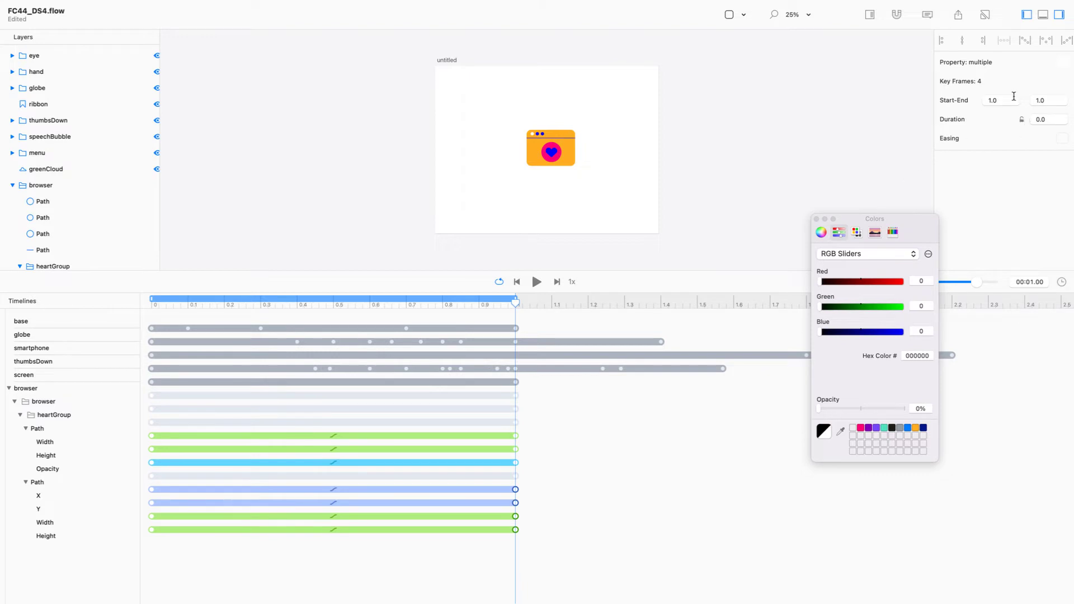
pyautogui.click(1042, 98)
pyautogui.write('.5')
pyautogui.press('Return')
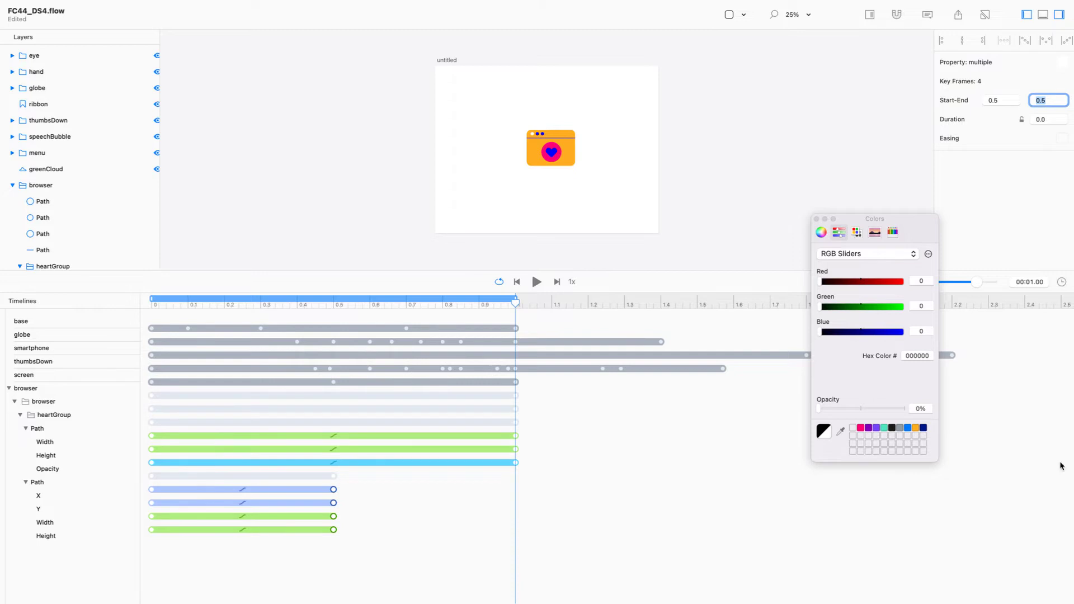
# Step: Retime the heart's Width and Height keyframes to 0.25–0.75 s and its Opacity keyframes to 0.25–0.5 s
pyautogui.moveTo(567, 416); pyautogui.dragTo(243, 466)
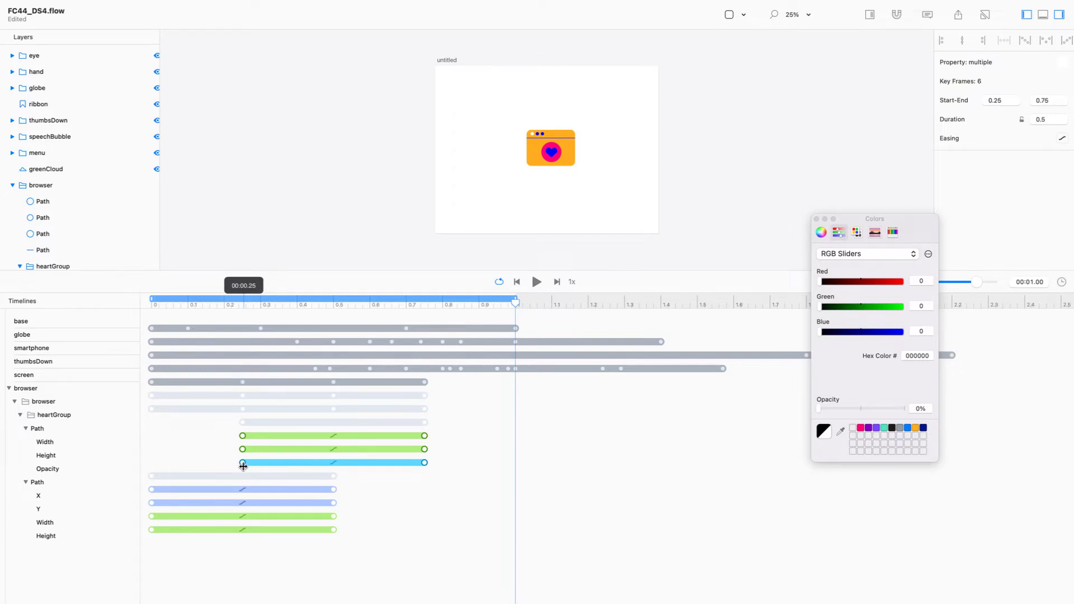
pyautogui.moveTo(243, 465); pyautogui.dragTo(243, 466)
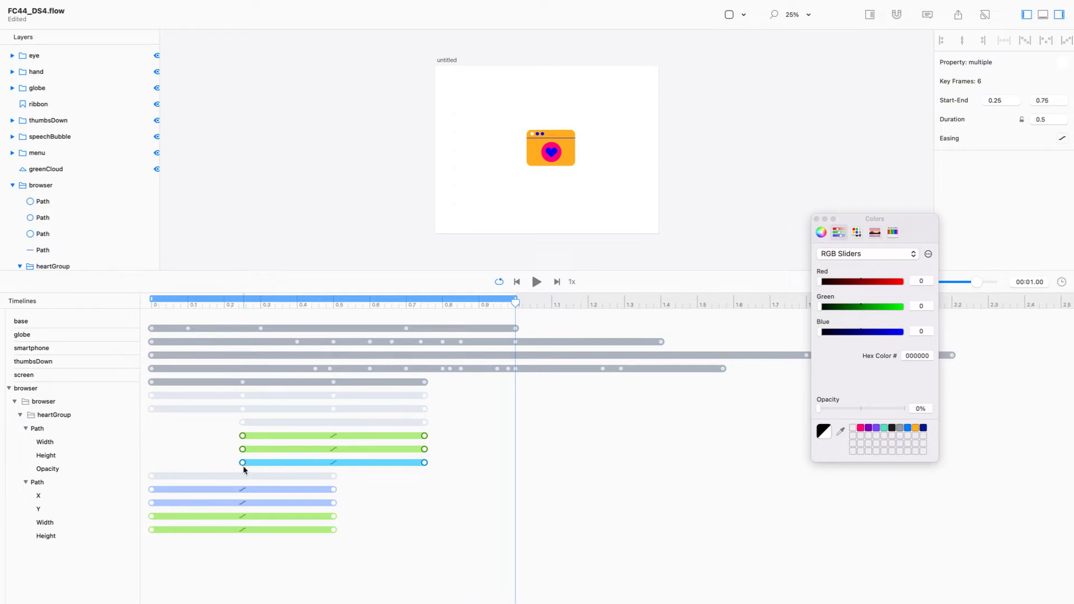
pyautogui.click(422, 489)
pyautogui.moveTo(425, 463); pyautogui.dragTo(333, 464)
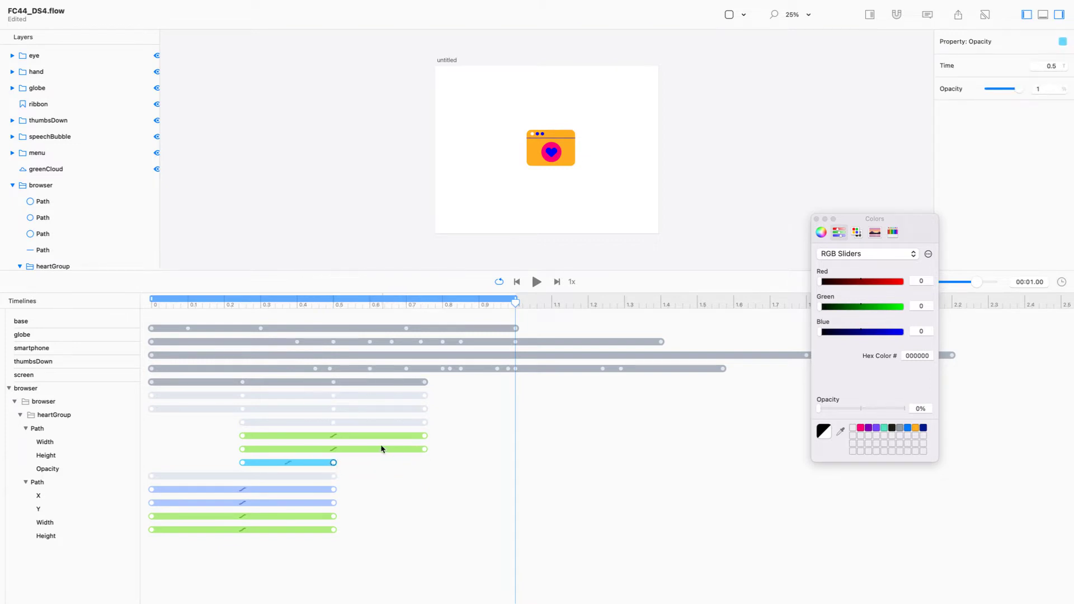
# Step: Examine the browser card close up while scrubbing its animation from 0 to 1 s
pyautogui.moveTo(515, 303); pyautogui.dragTo(151, 307)
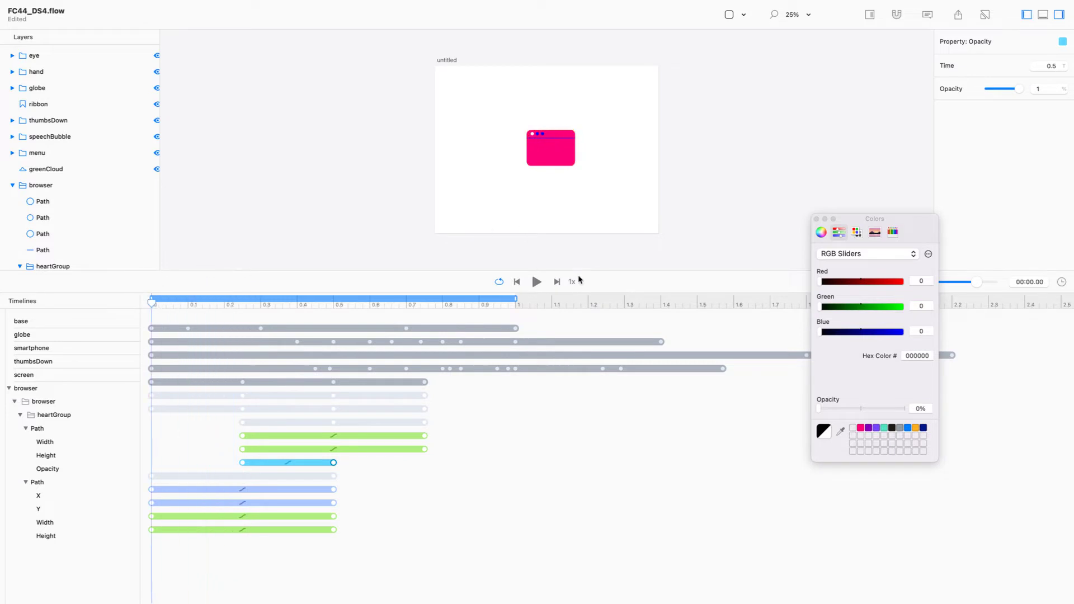
pyautogui.moveTo(578, 271); pyautogui.dragTo(577, 442)
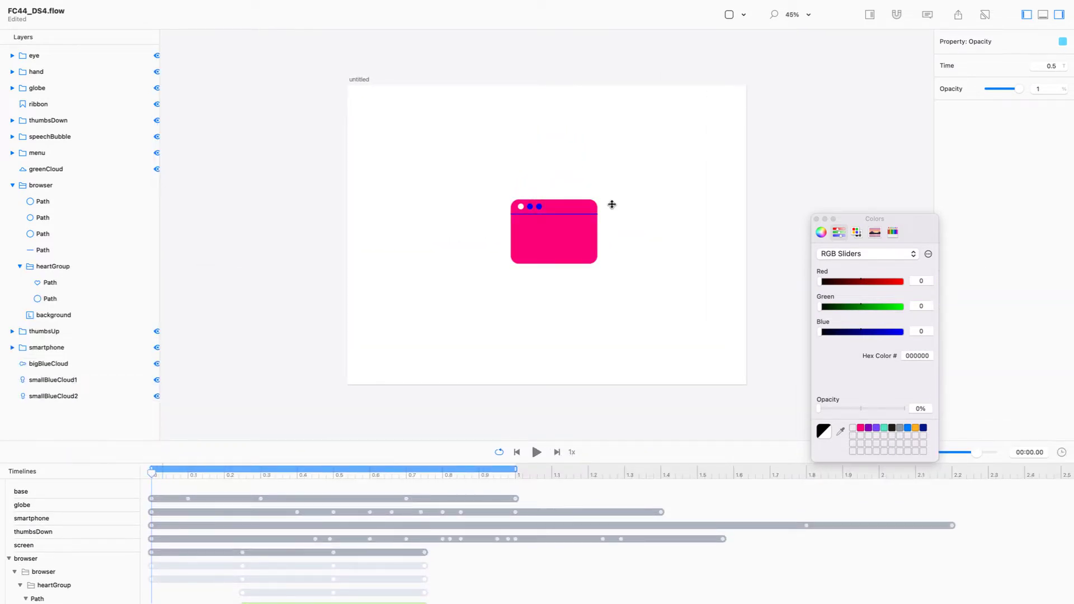
pyautogui.click(554, 237)
pyautogui.press('super+2')
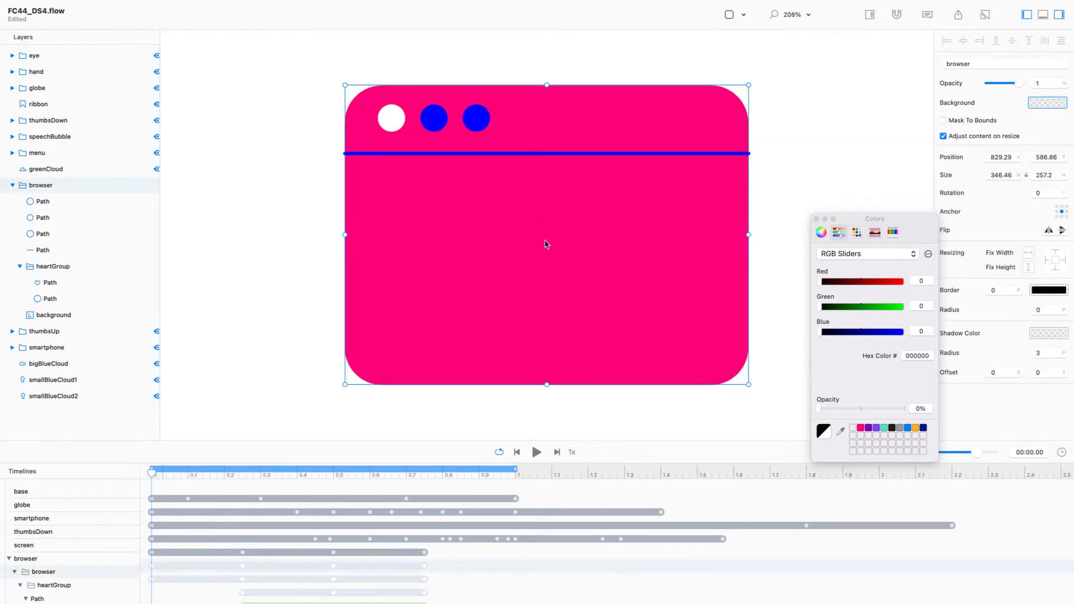
pyautogui.moveTo(151, 473); pyautogui.dragTo(580, 450)
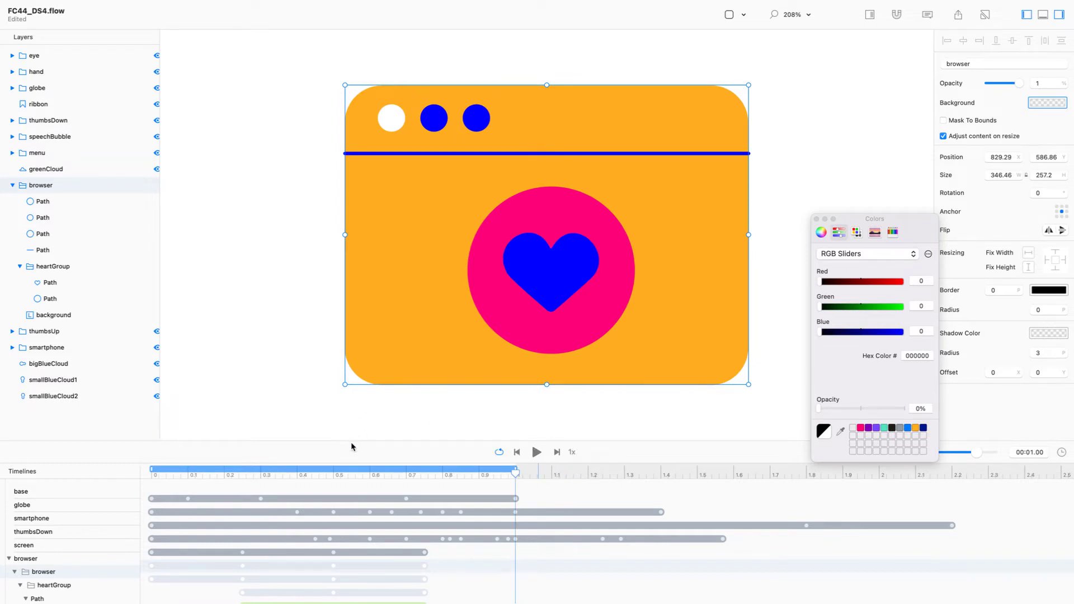
# Step: Shift all of the heart and circle keyframes together to span 0.5 to 1.25 s
pyautogui.moveTo(353, 440); pyautogui.dragTo(344, 258)
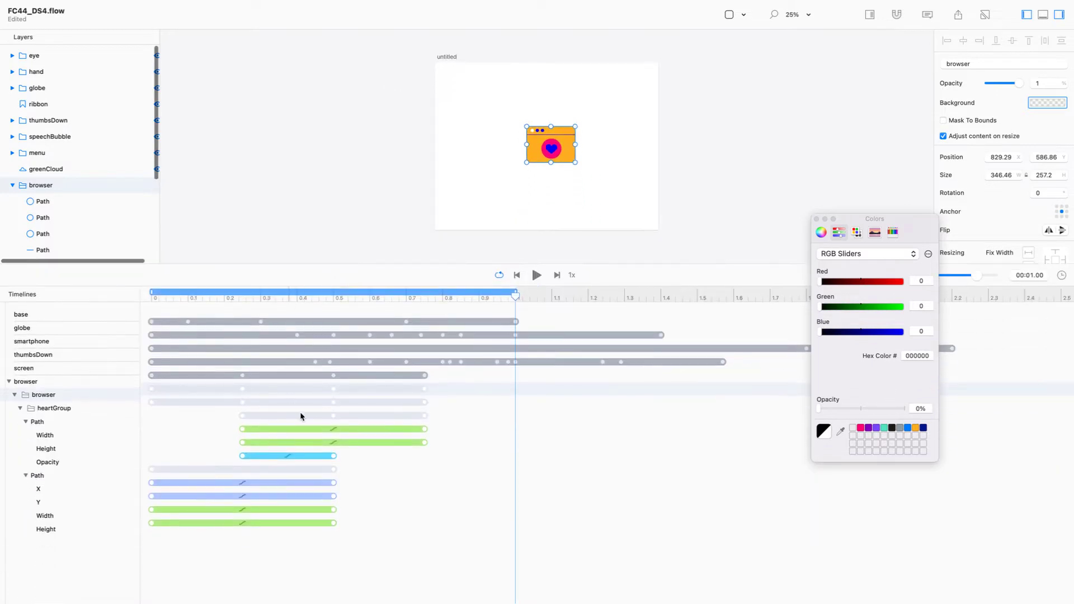
pyautogui.moveTo(471, 406); pyautogui.dragTo(334, 518)
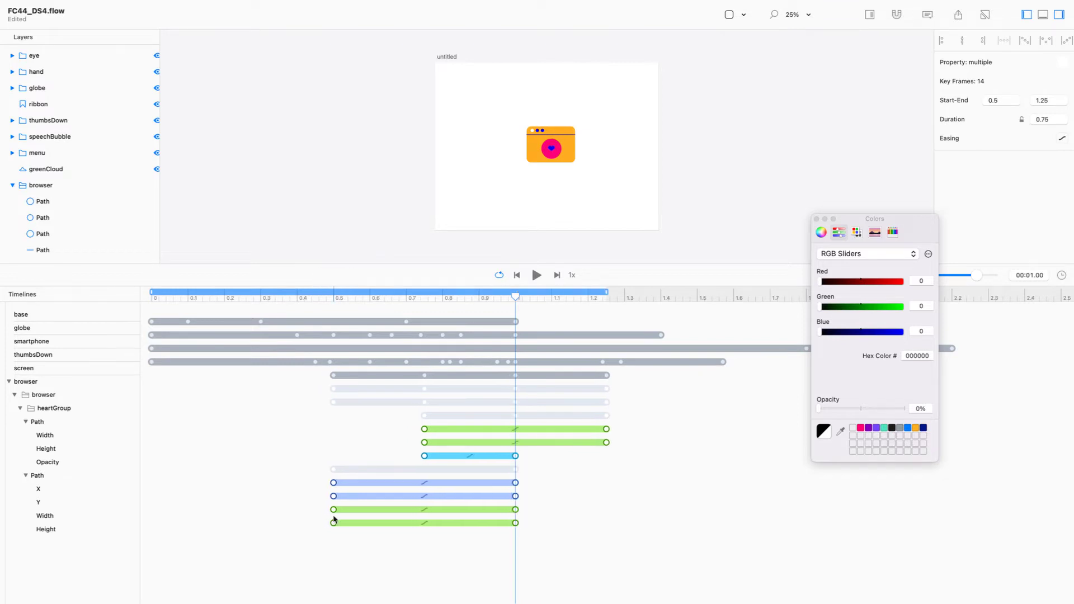
# Step: Set heartGroup's opacity to 0 at 0 s in the browser timeline
pyautogui.moveTo(517, 294); pyautogui.dragTo(8, 302)
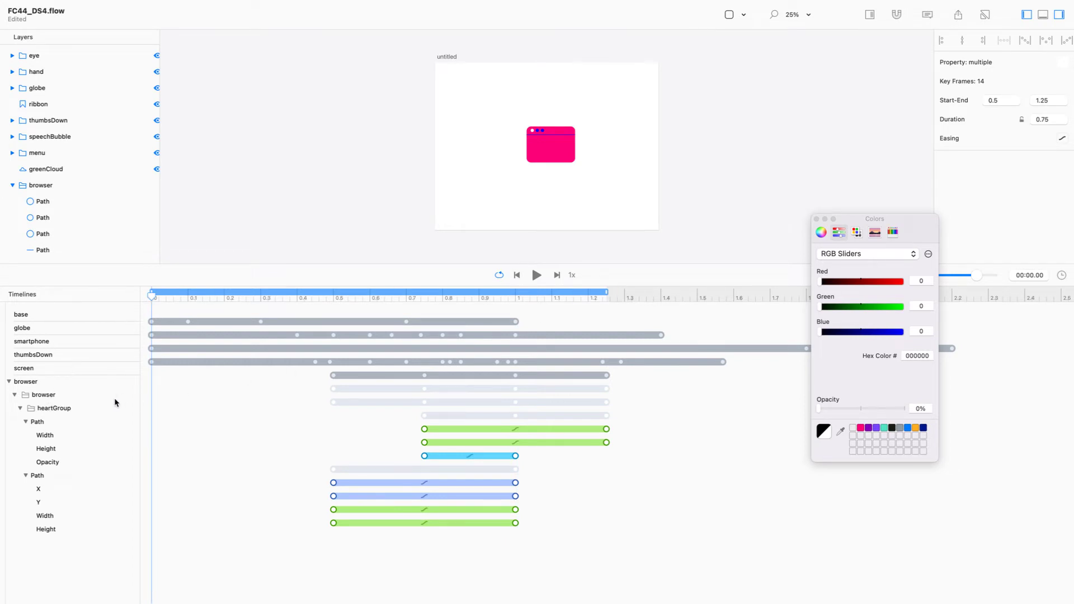
pyautogui.click(91, 408)
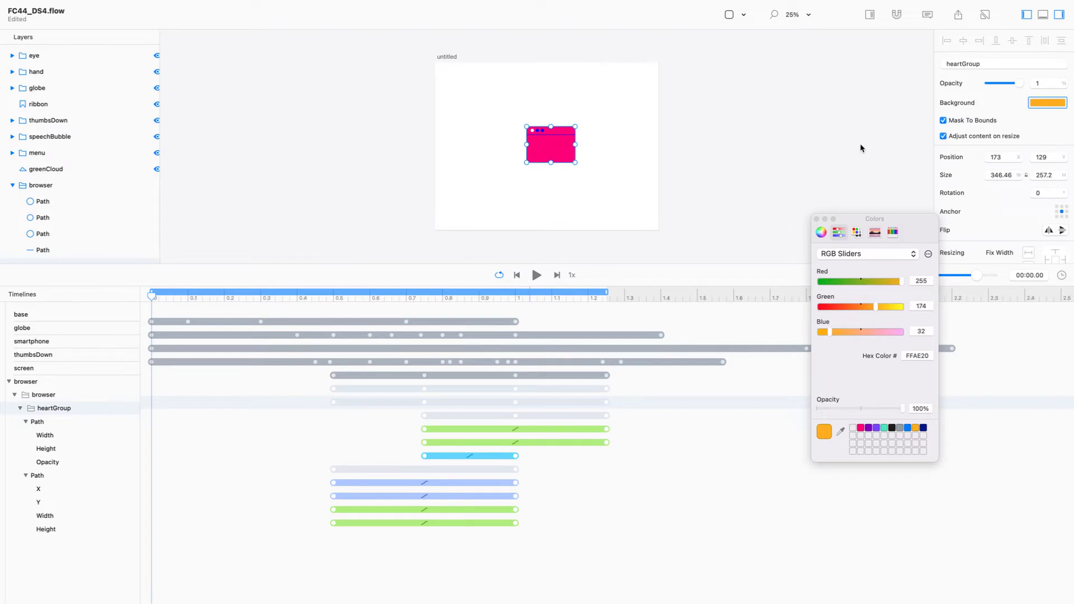
pyautogui.moveTo(1019, 85); pyautogui.dragTo(945, 86)
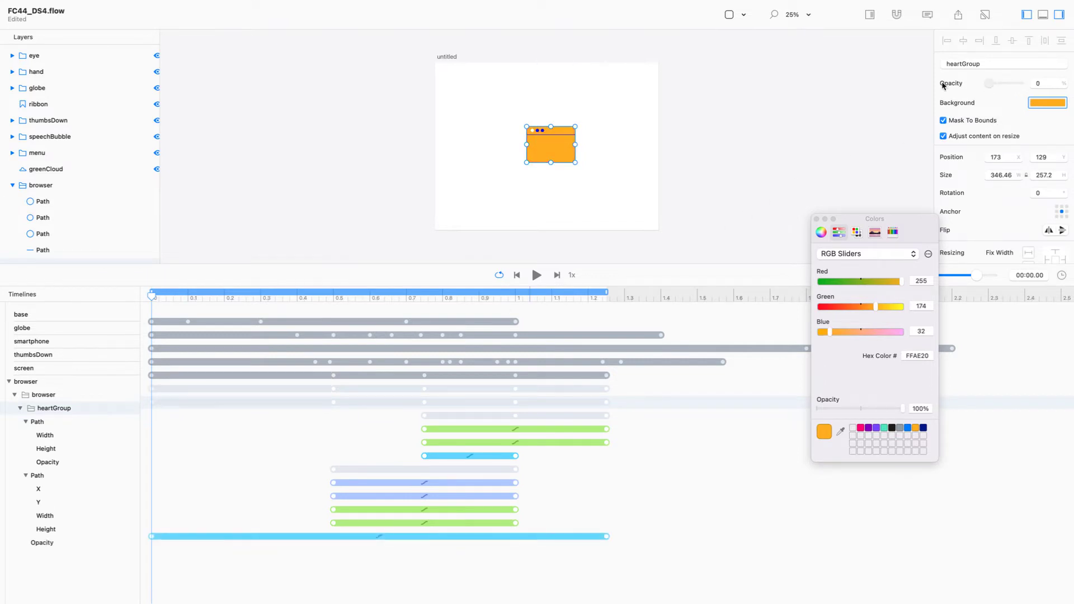
# Step: Move heartGroup's end Opacity keyframe to 0.5 s, apply Step Right easing to the segment, and play the animation
pyautogui.moveTo(606, 541); pyautogui.dragTo(334, 550)
pyautogui.click(243, 538)
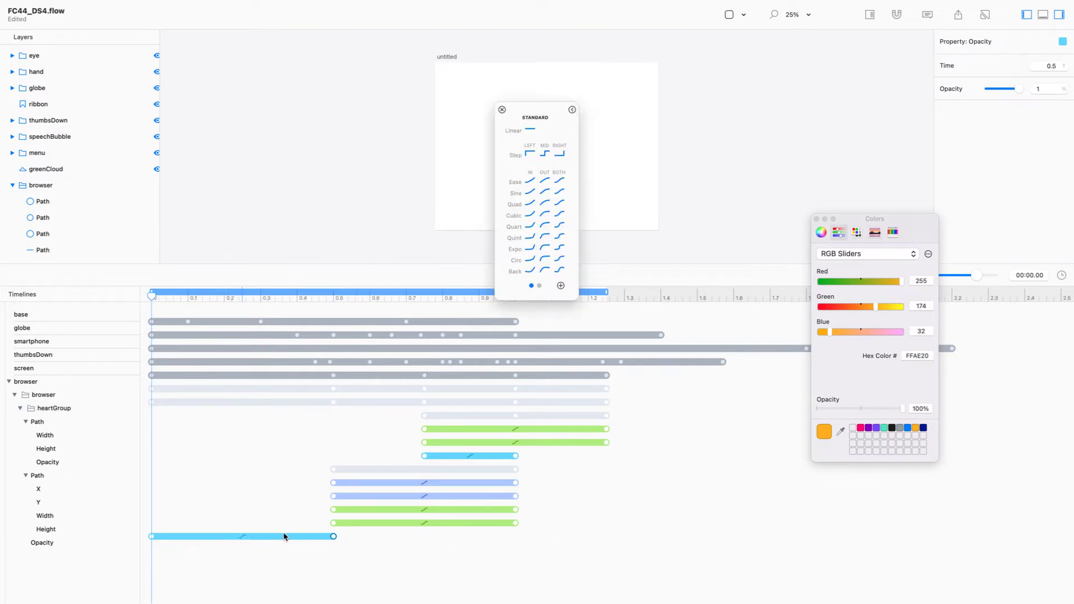
pyautogui.click(559, 154)
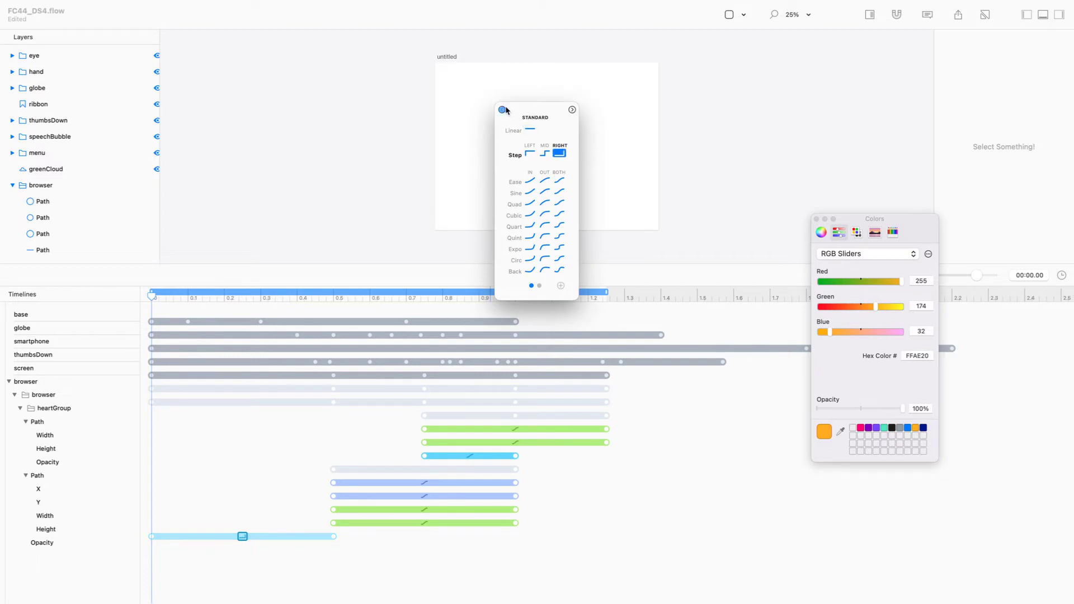
pyautogui.click(502, 110)
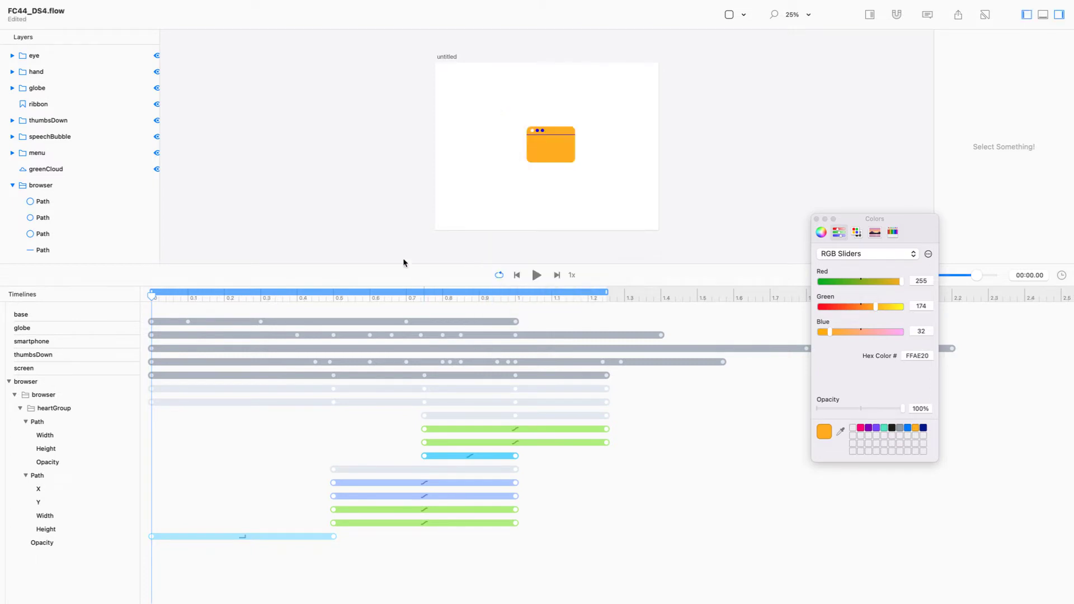
pyautogui.press('space')
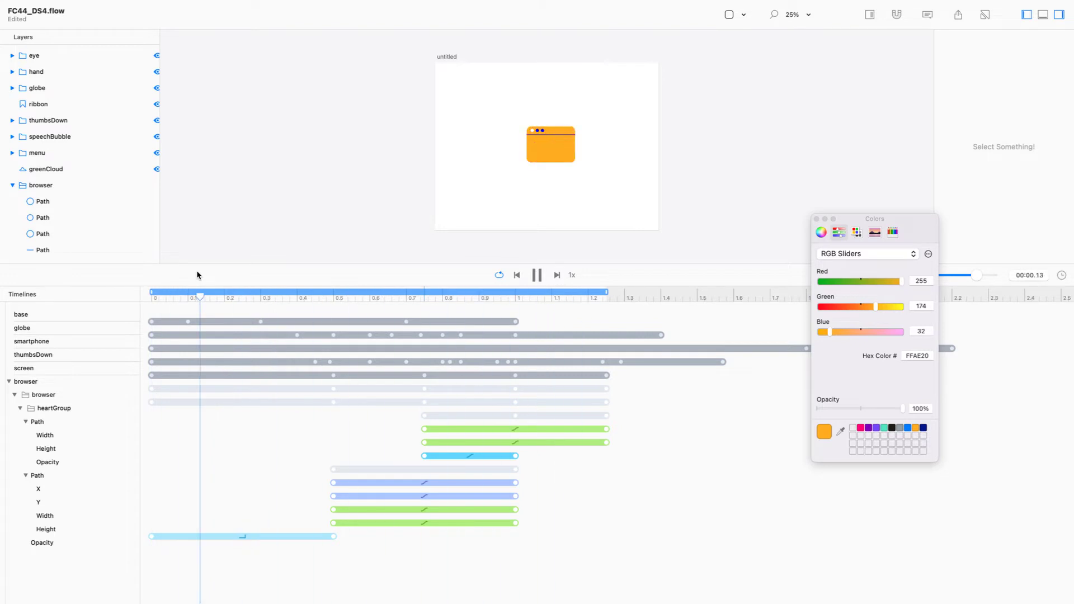
# Step: Stop playback and set the browser's background layer to the pink swatch FD0178 at 0 s
pyautogui.press('space')
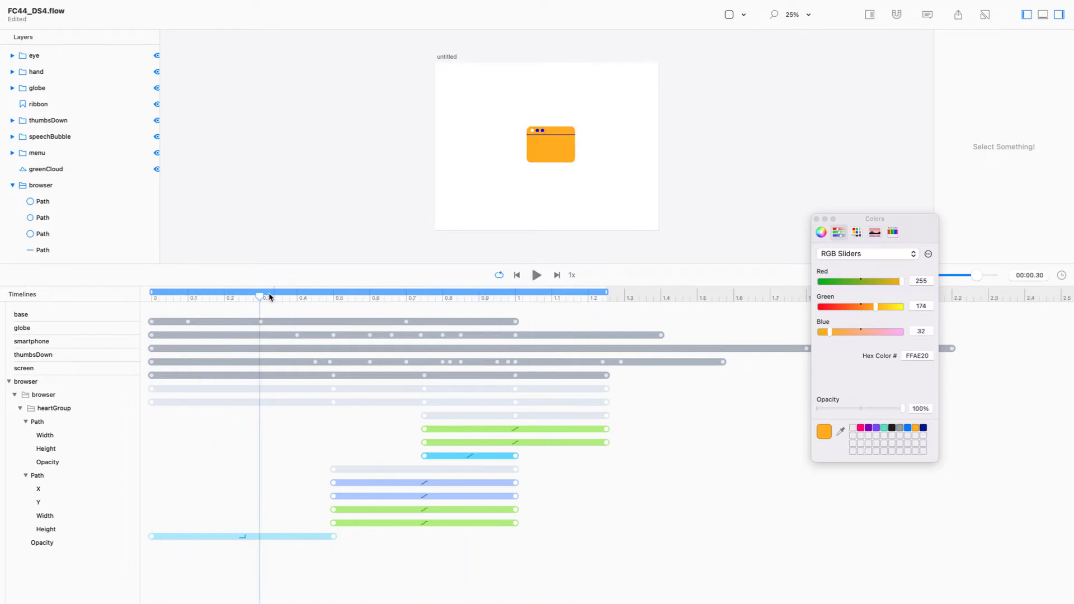
pyautogui.moveTo(260, 297); pyautogui.dragTo(151, 296)
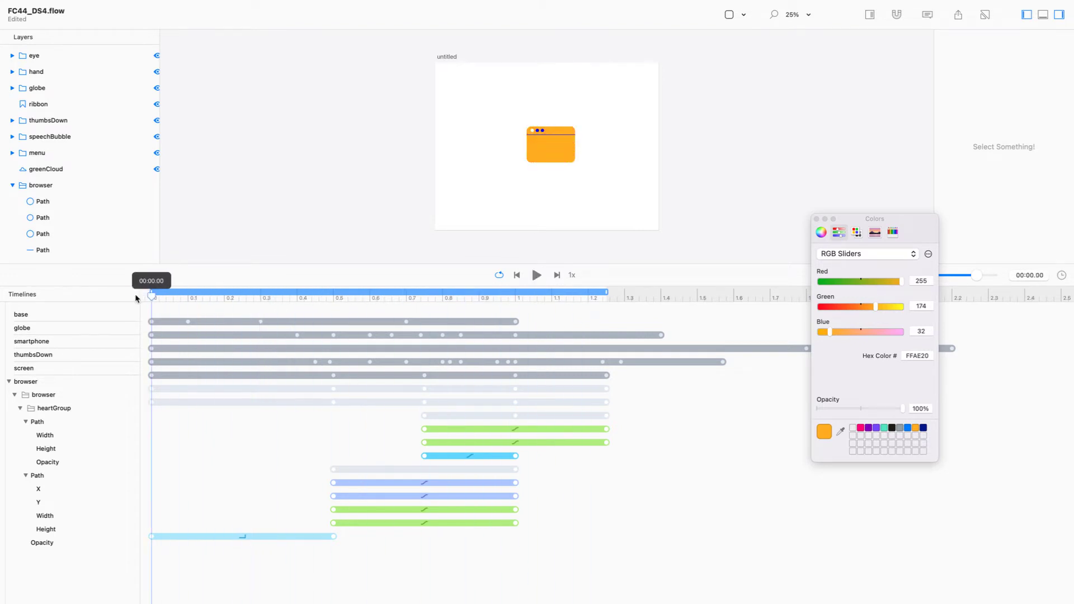
pyautogui.click(542, 146)
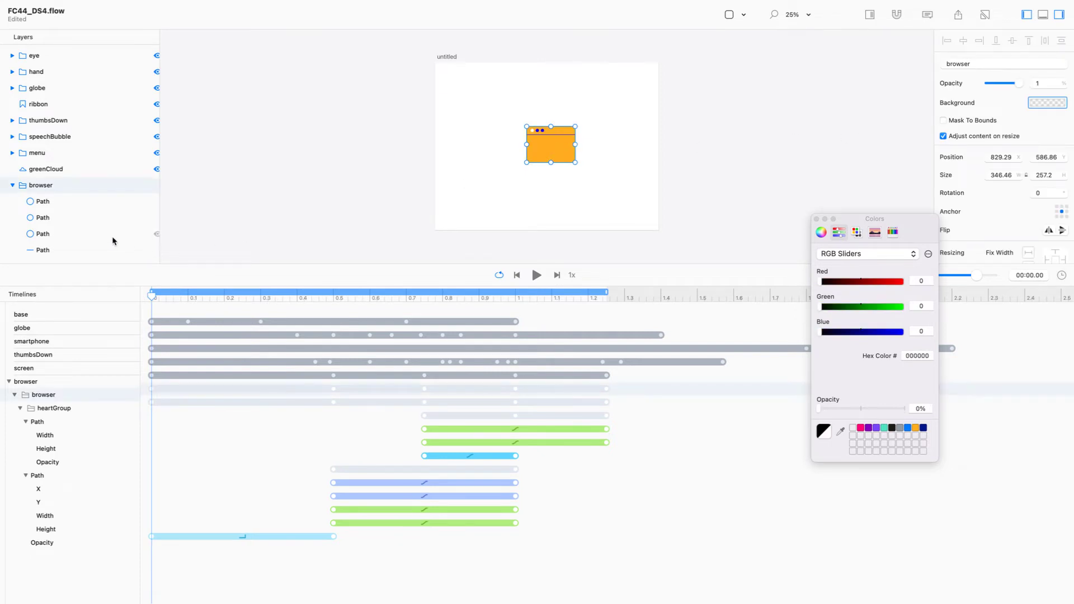
pyautogui.scroll(-5, 128, 242)
pyautogui.click(101, 174)
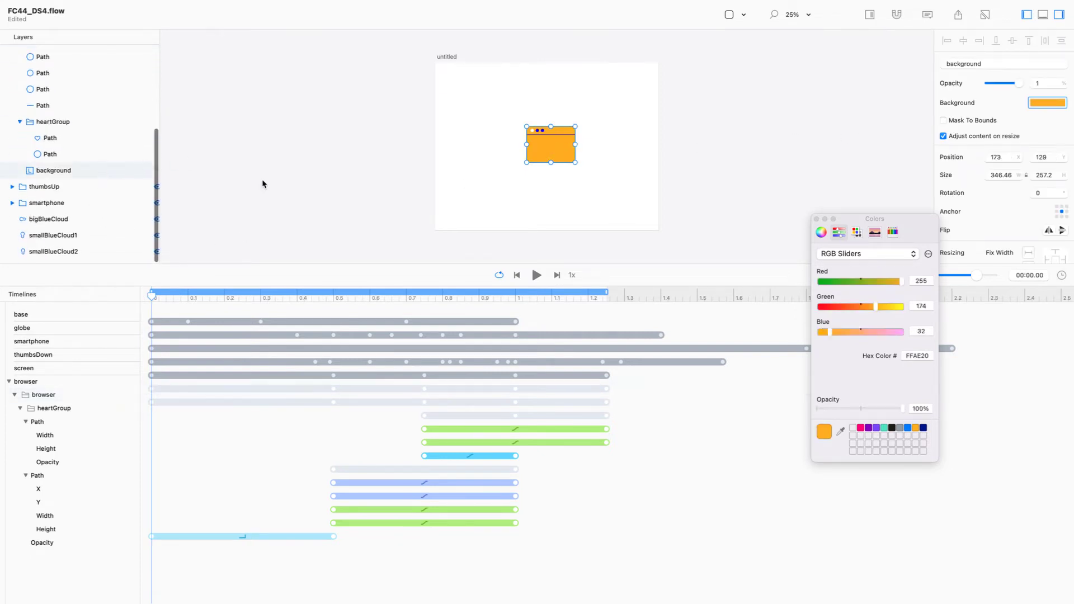
pyautogui.moveTo(861, 428); pyautogui.dragTo(1044, 104)
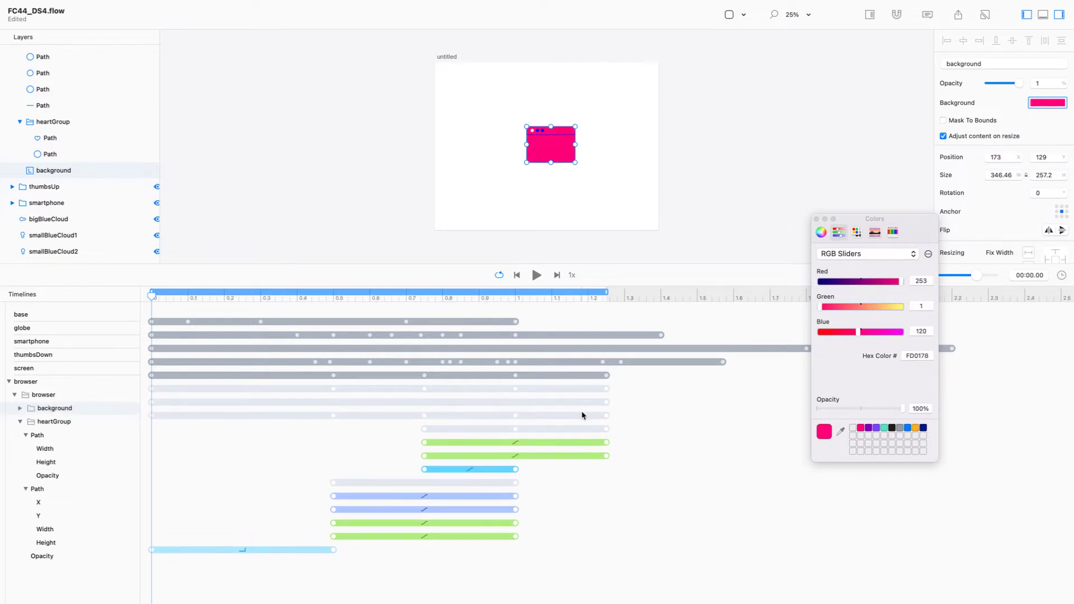
# Step: Move the background's end Background Color keyframe to 0.5 s and apply Step Right easing to the segment
pyautogui.click(20, 409)
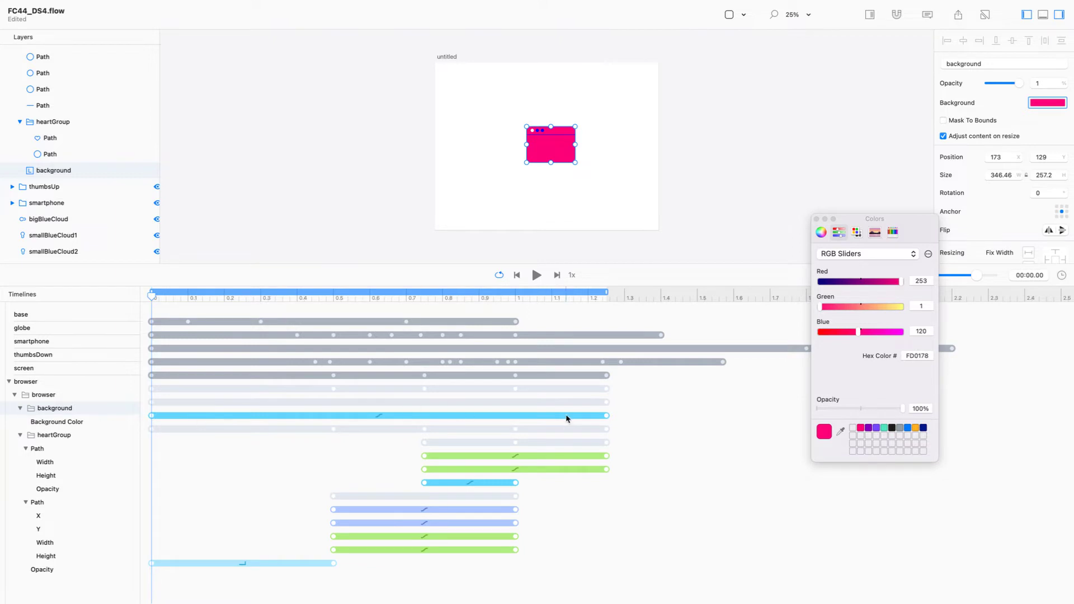
pyautogui.moveTo(605, 415); pyautogui.dragTo(336, 416)
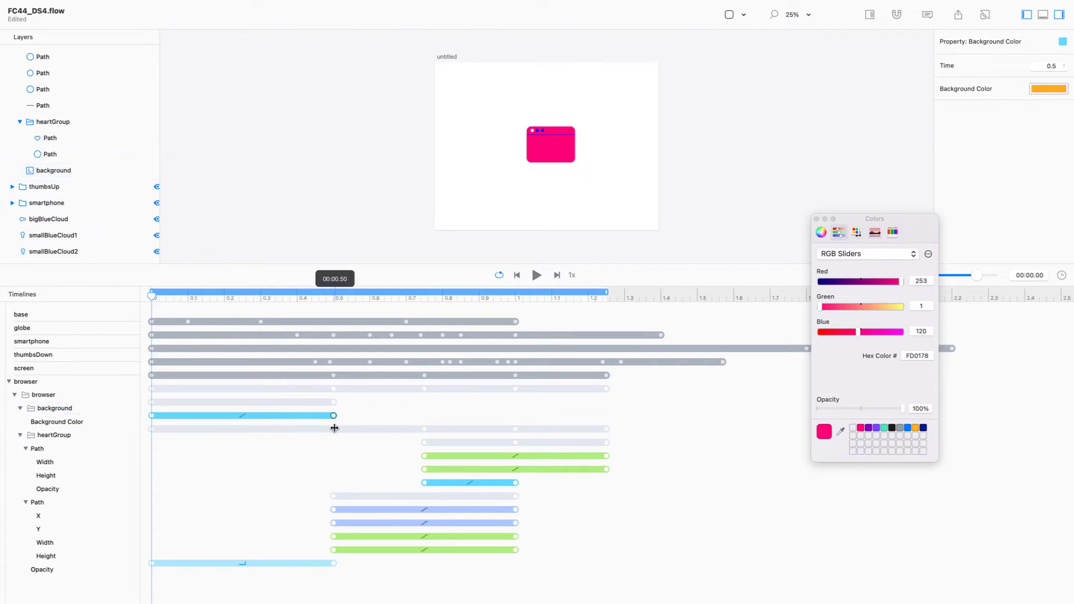
pyautogui.click(243, 416)
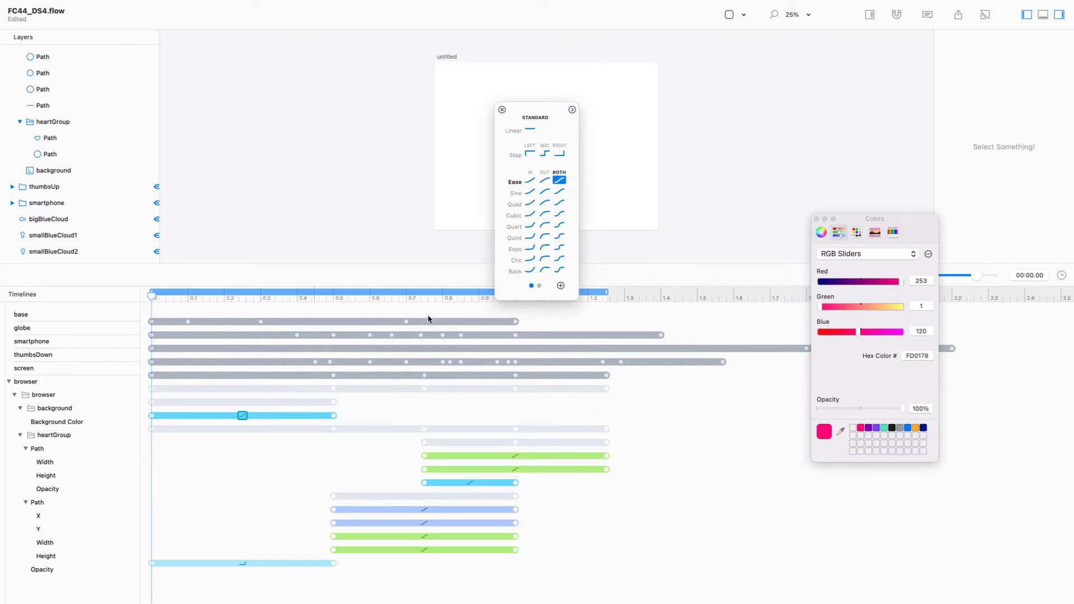
pyautogui.click(564, 157)
pyautogui.click(502, 111)
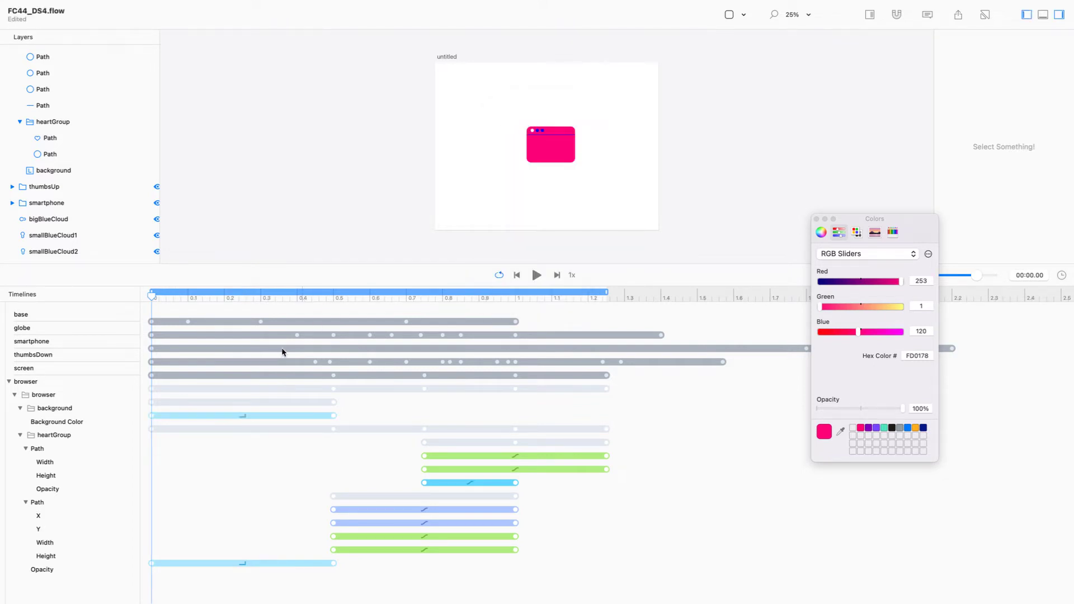
# Step: Try moving heartGroup's end Opacity keyframe beyond 0.5 s, scrub the animation, and undo the move
pyautogui.moveTo(153, 295); pyautogui.dragTo(450, 389)
pyautogui.moveTo(334, 563); pyautogui.dragTo(461, 564)
pyautogui.moveTo(450, 296); pyautogui.dragTo(344, 336)
pyautogui.press('super+z')
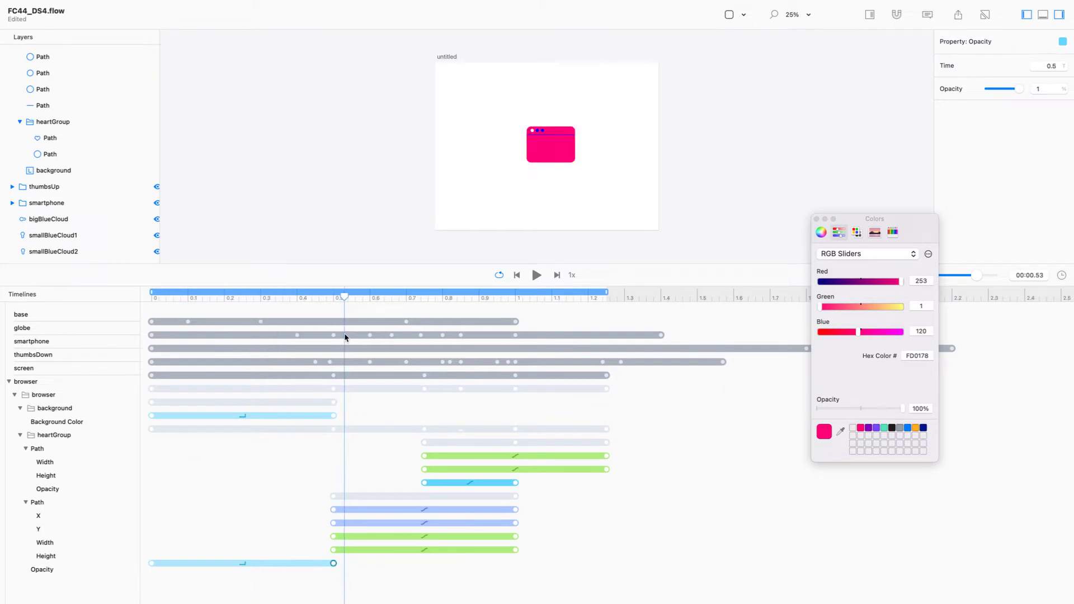
# Step: Set the width of the browser's background layer to 10 at 0 s with its proportions locked
pyautogui.moveTo(347, 295); pyautogui.dragTo(80, 404)
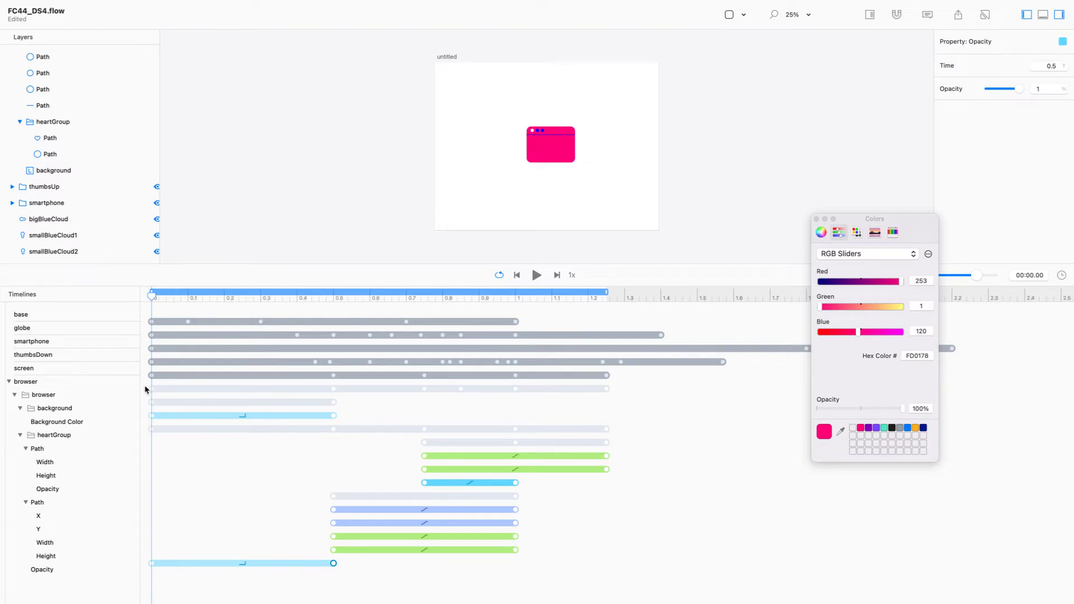
pyautogui.click(559, 150)
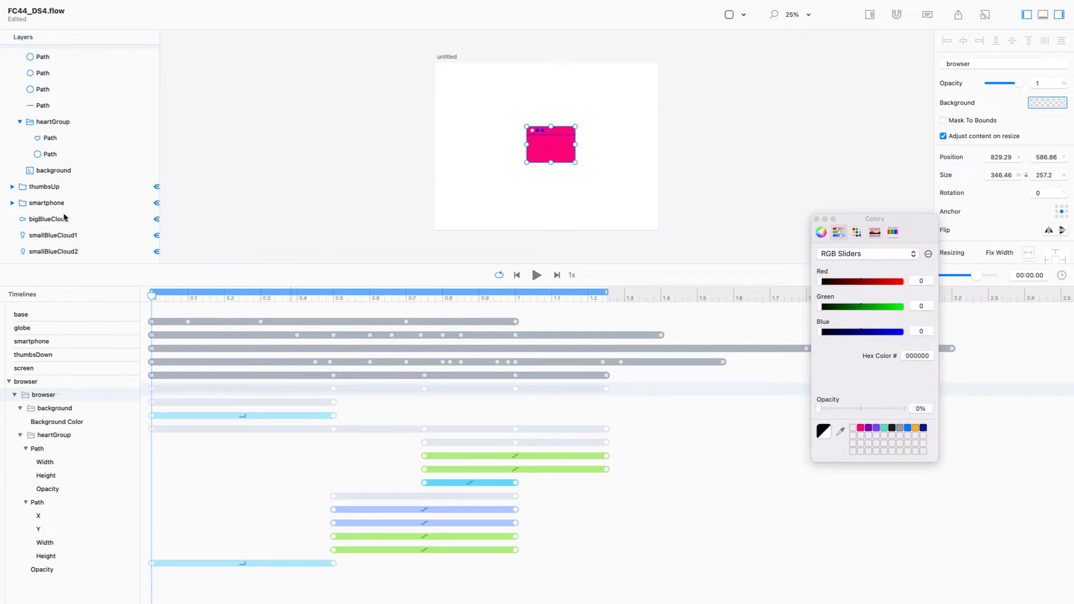
pyautogui.scroll(-1, 64, 218)
pyautogui.click(68, 170)
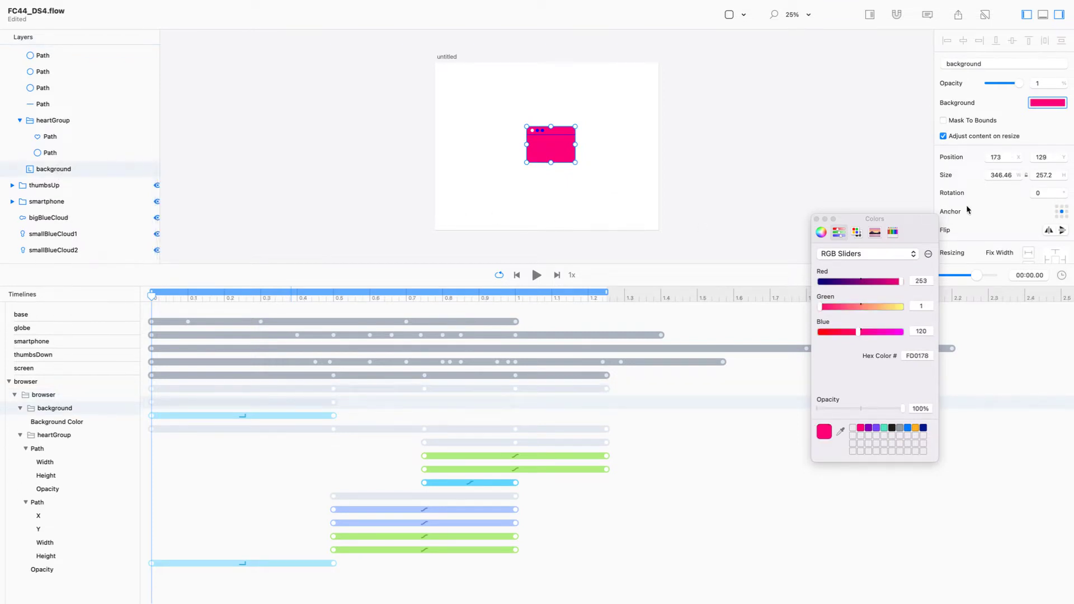
pyautogui.doubleClick(1015, 174)
pyautogui.write('10')
pyautogui.press('Return')
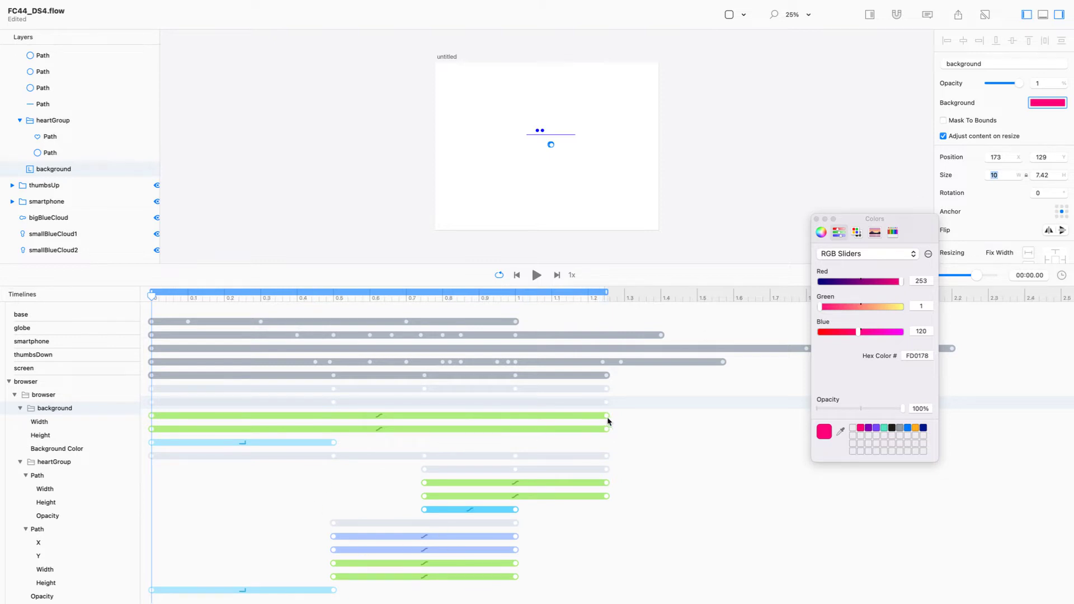
# Step: Move the background's end Width and Height keyframes to 0.5 s and close the color picker
pyautogui.moveTo(618, 414); pyautogui.dragTo(334, 430)
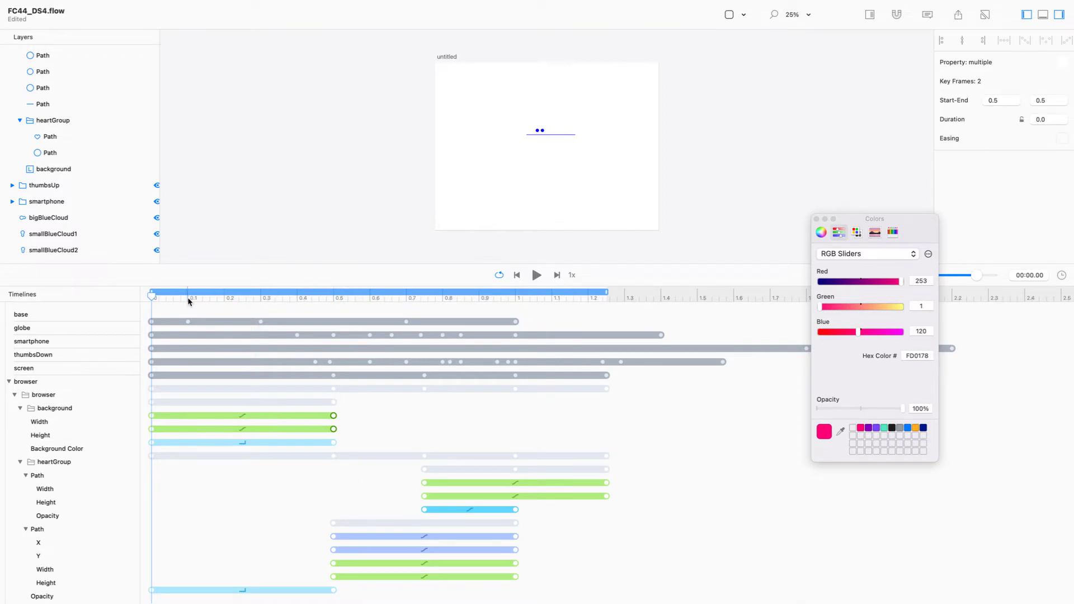
pyautogui.moveTo(152, 297); pyautogui.dragTo(131, 303)
pyautogui.click(817, 219)
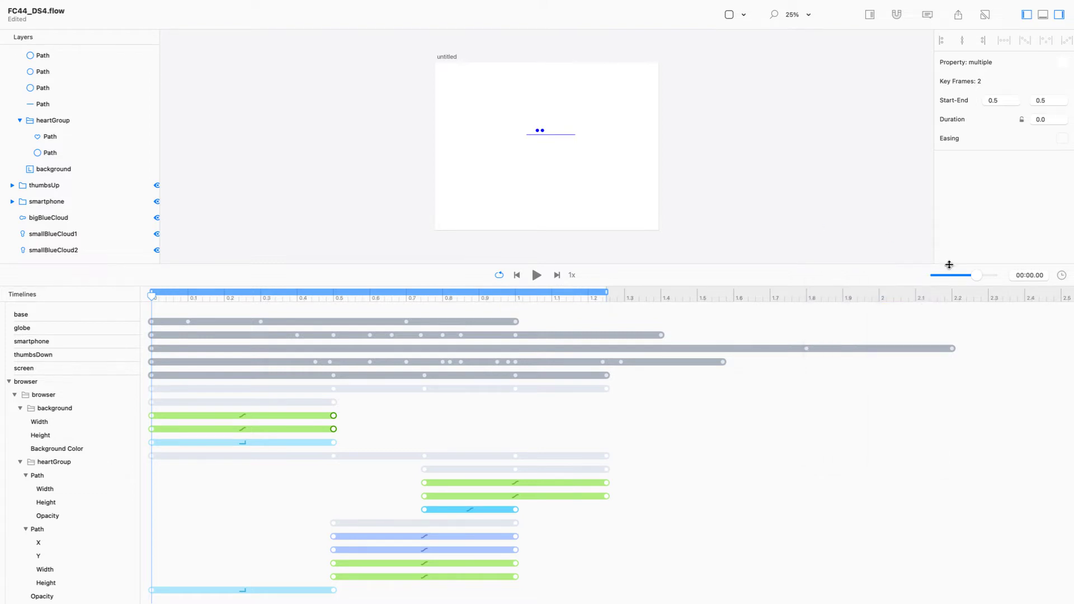
pyautogui.moveTo(362, 410); pyautogui.dragTo(118, 438)
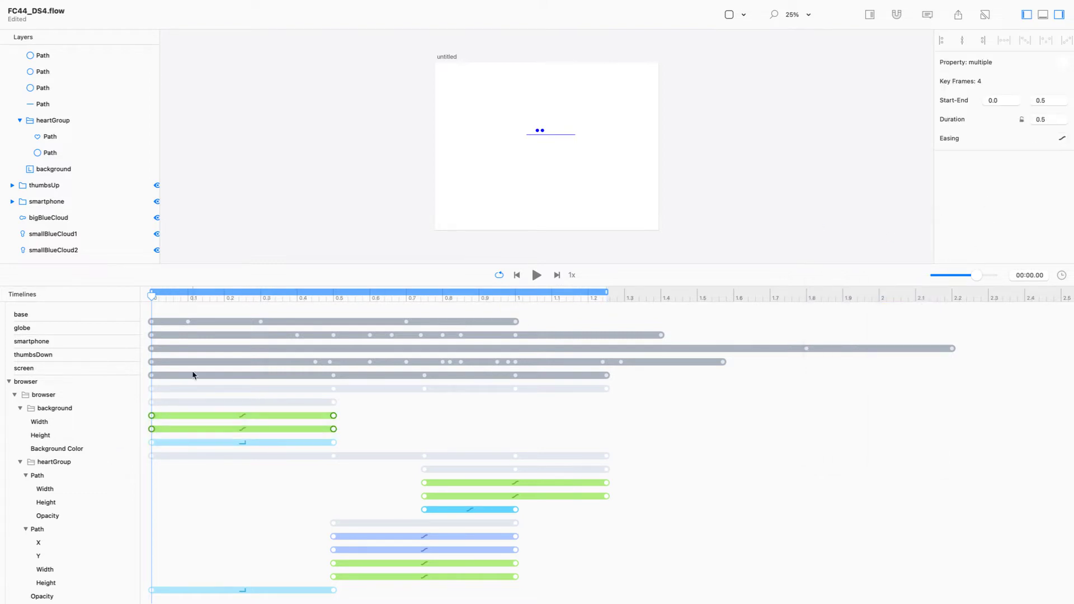
# Step: Review the background layer's size, border radius and shadow properties at 0 s
pyautogui.click(81, 170)
pyautogui.scroll(-5, 970, 249)
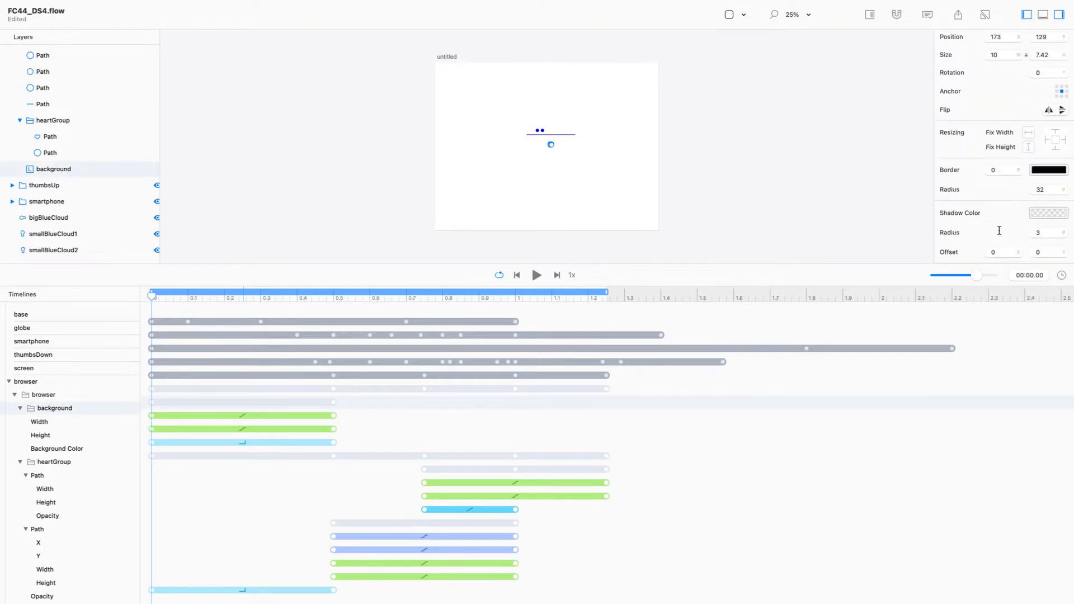
pyautogui.scroll(2, 857, 174)
pyautogui.scroll(5, 1003, 118)
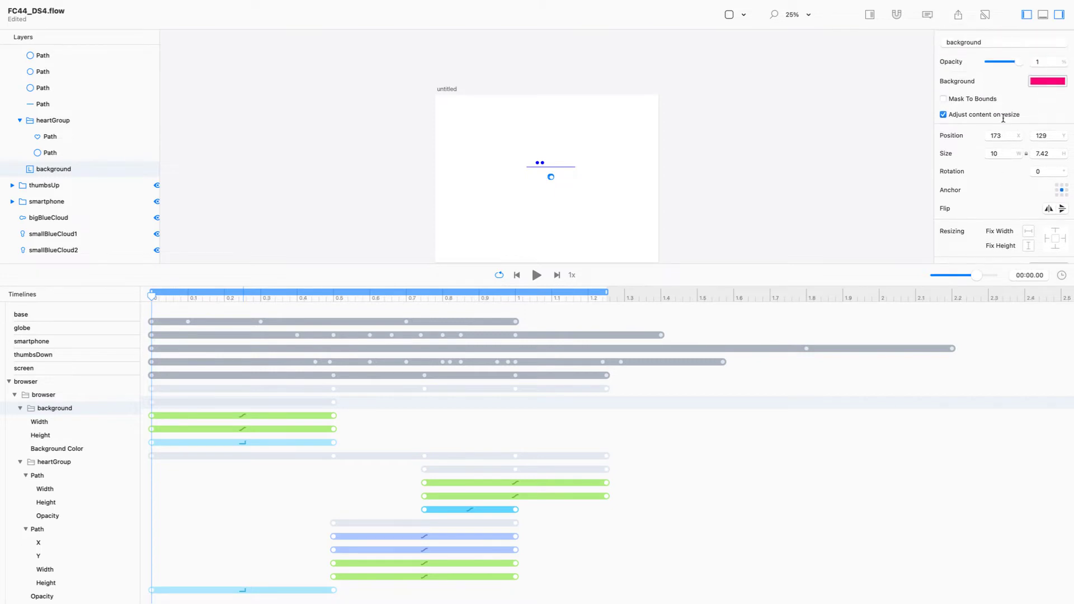
pyautogui.scroll(-4, 1003, 118)
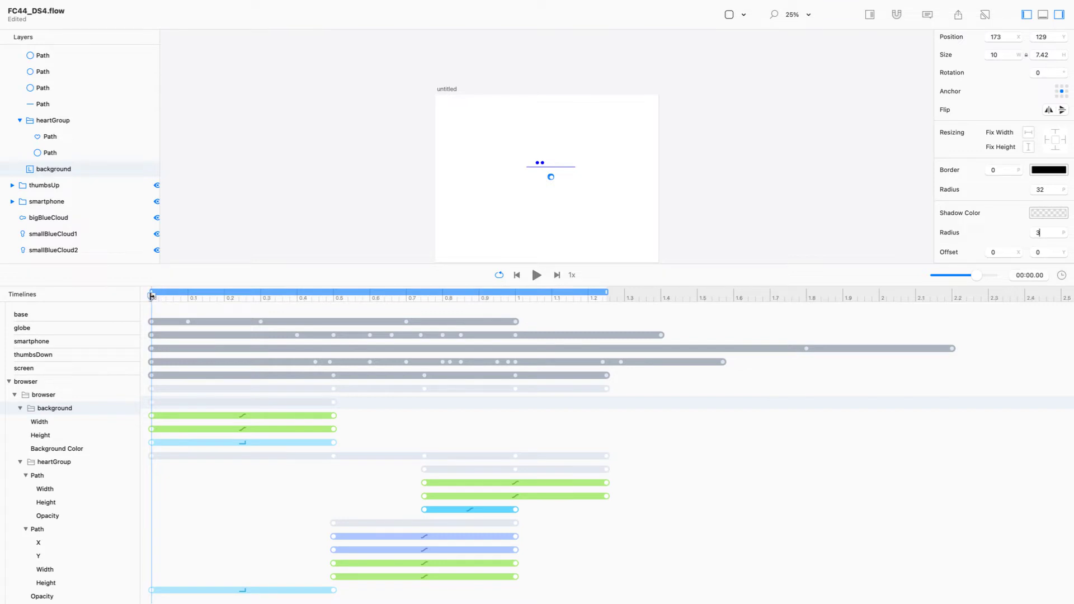
pyautogui.moveTo(152, 296)
pyautogui.mouseDown()
pyautogui.moveTo(415, 311)
pyautogui.moveTo(149, 306)
pyautogui.mouseUp()
pyautogui.click(353, 205)
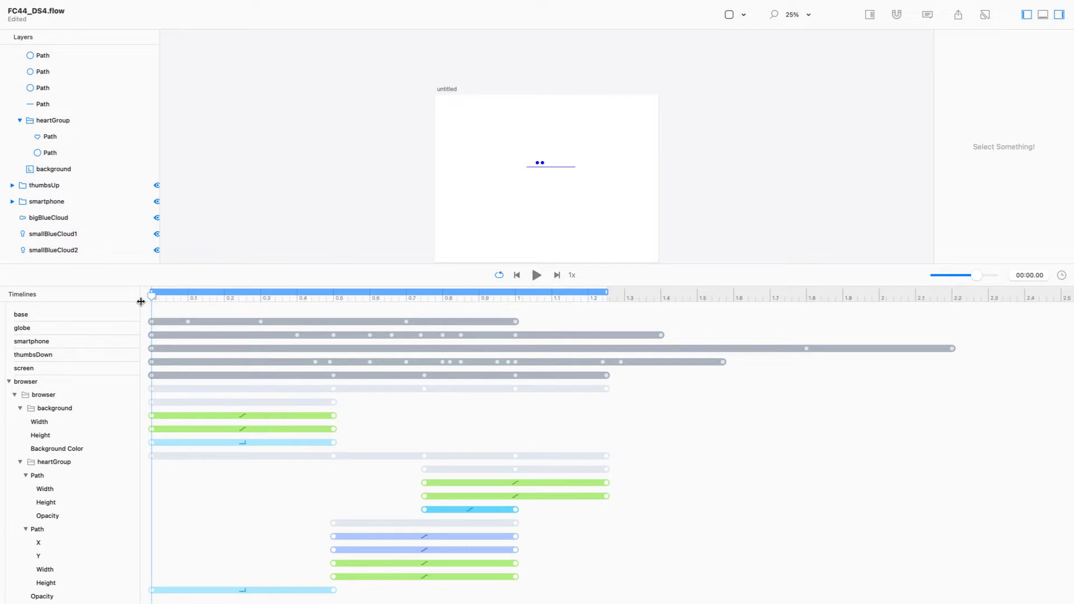
# Step: Set the background's corner radius to 3 at 0 s and move its end Corner Radius keyframe to 0.5 s
pyautogui.click(62, 171)
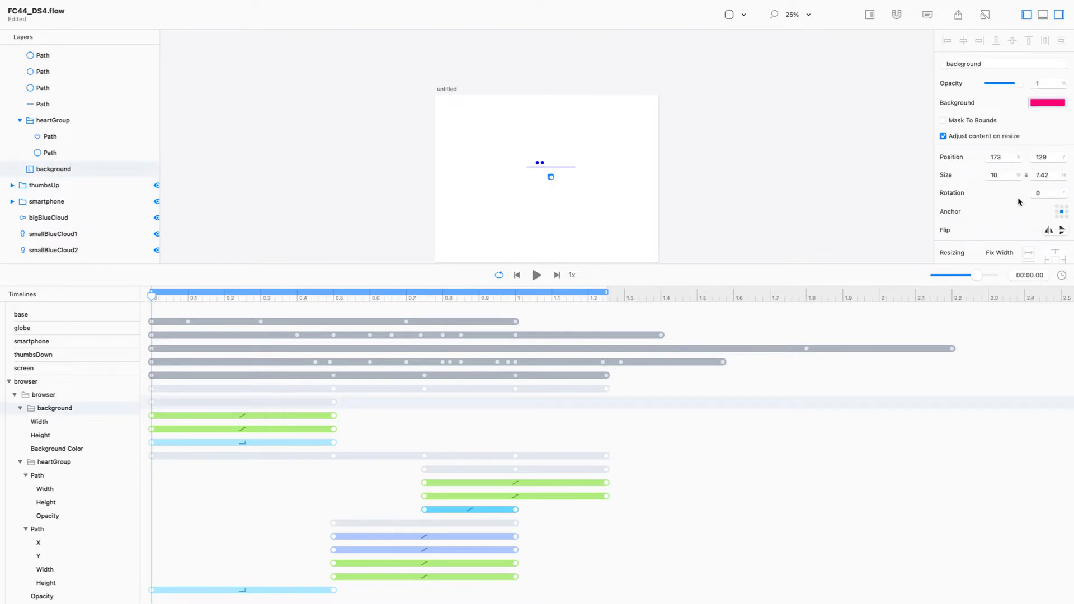
pyautogui.scroll(-5, 1018, 202)
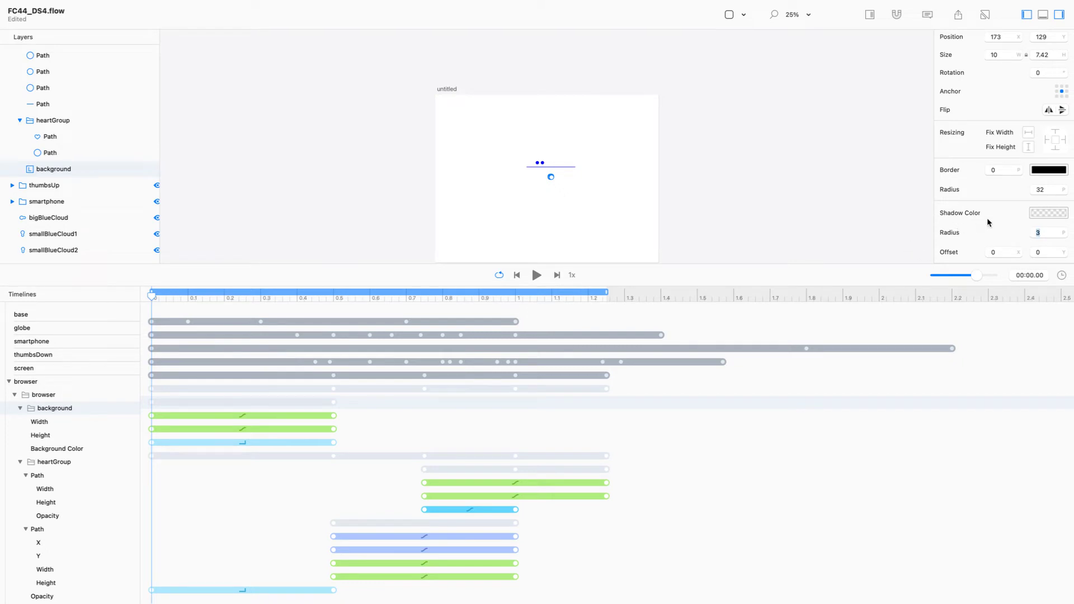
pyautogui.click(1048, 189)
pyautogui.moveTo(1049, 189); pyautogui.dragTo(1036, 189)
pyautogui.write('3')
pyautogui.press('Return')
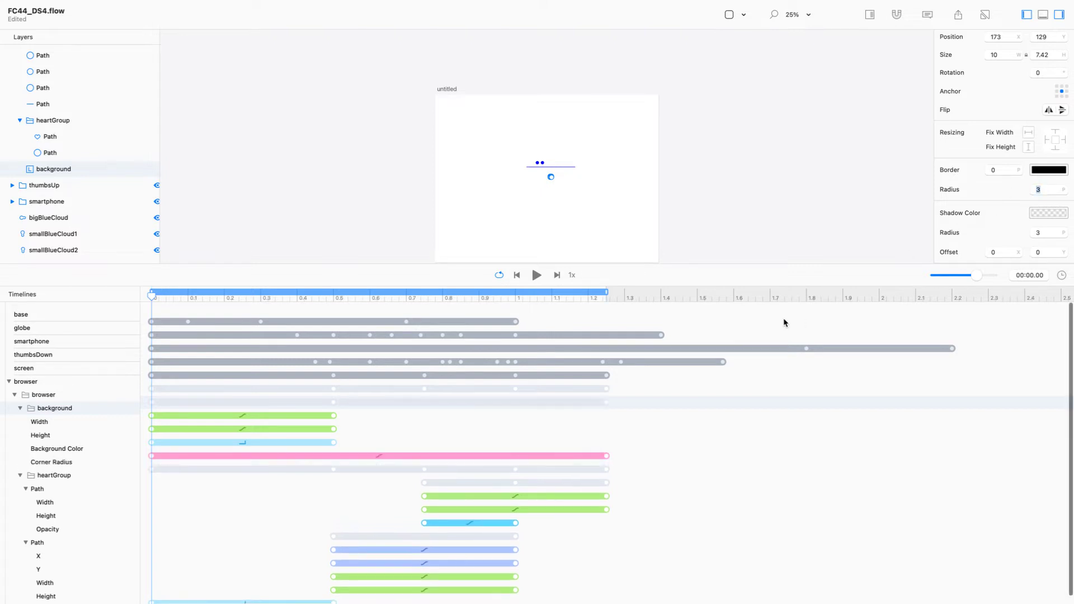
pyautogui.moveTo(603, 458); pyautogui.dragTo(332, 454)
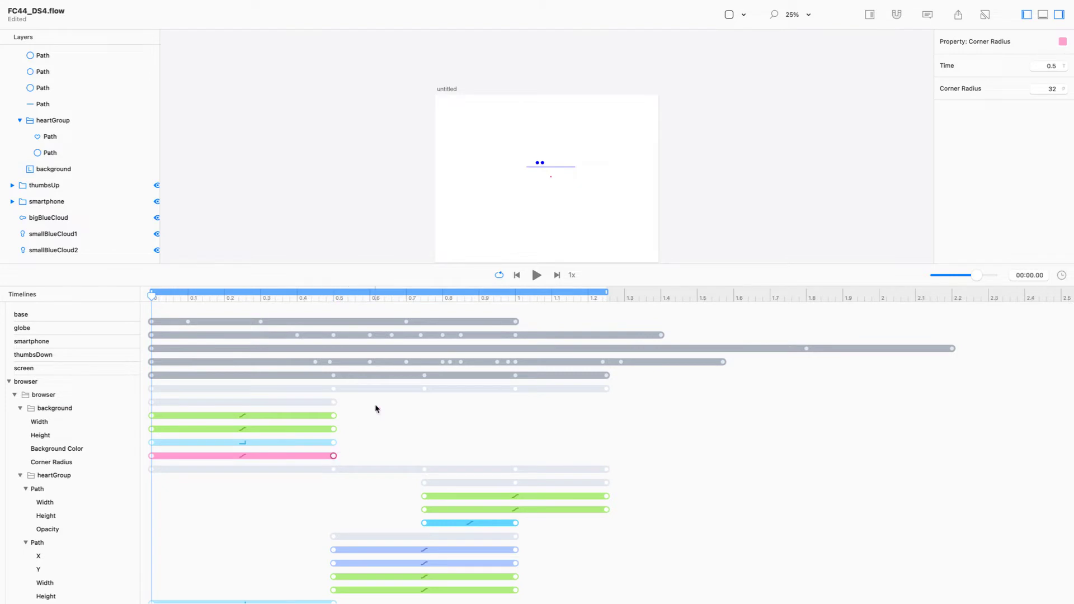
# Step: Play the browser animation and scrub through it up to its end at 1.25 s
pyautogui.press('space')
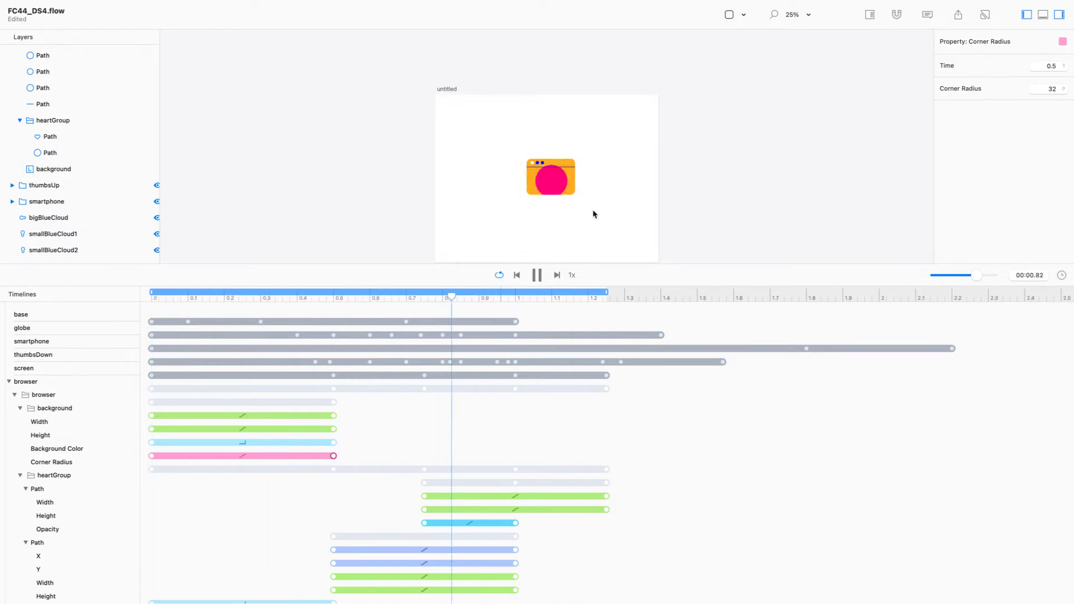
pyautogui.press('space')
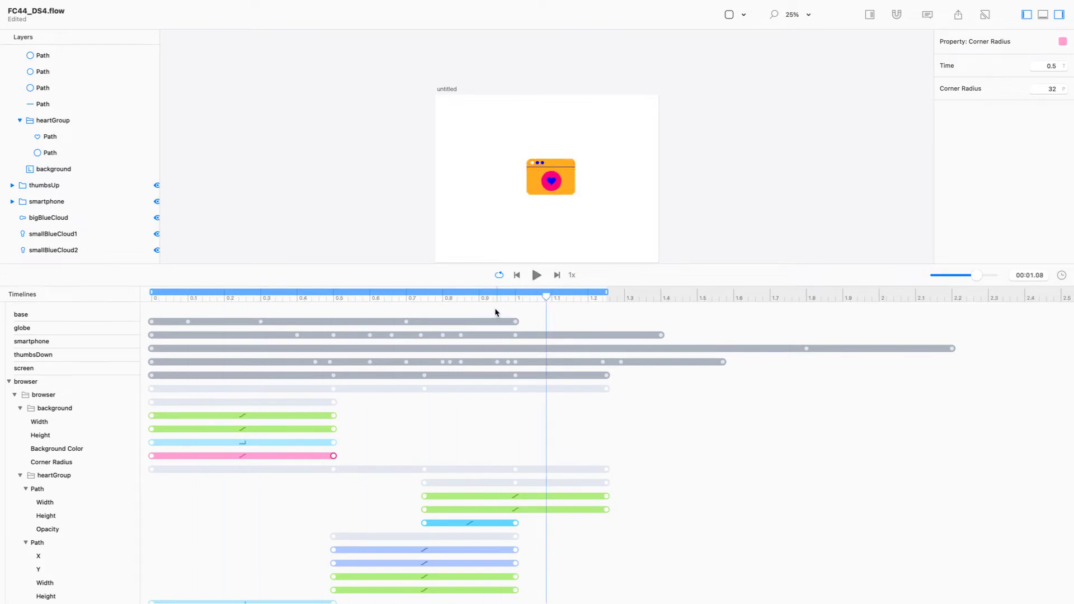
pyautogui.moveTo(546, 296); pyautogui.dragTo(612, 358)
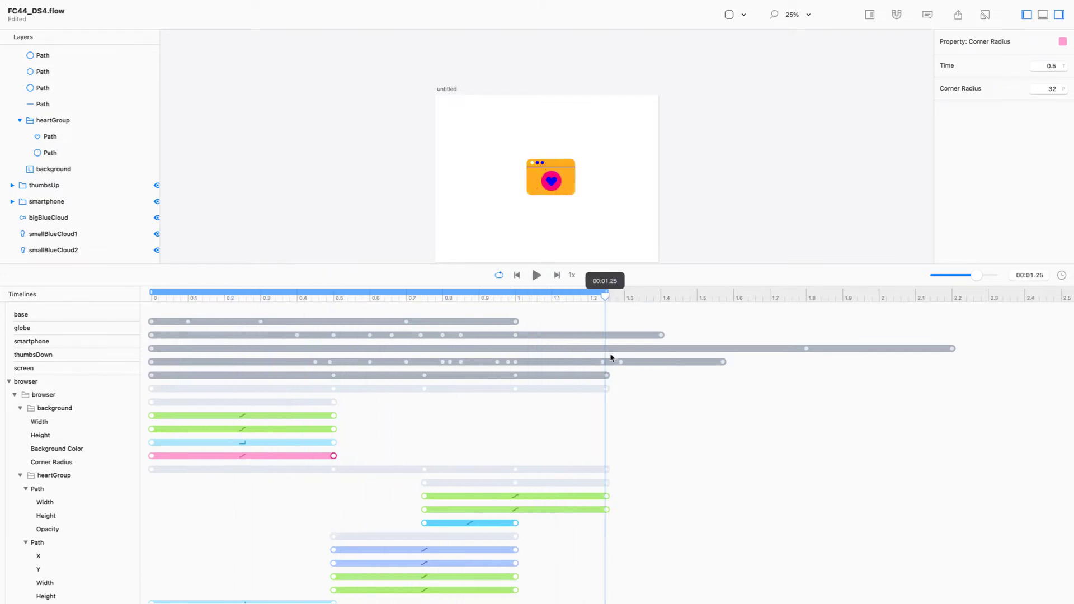
pyautogui.click(538, 371)
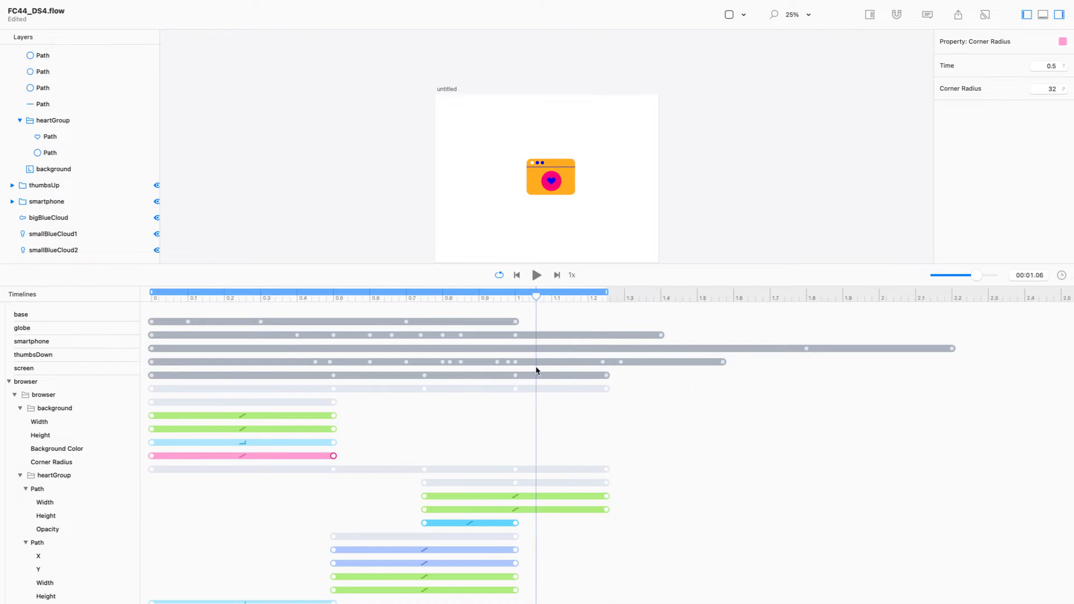
# Step: Enlarge the canvas area, zoom to the browser group, and examine the card close up while scrubbing to 1.25 s
pyautogui.click(562, 191)
pyautogui.press('super+2')
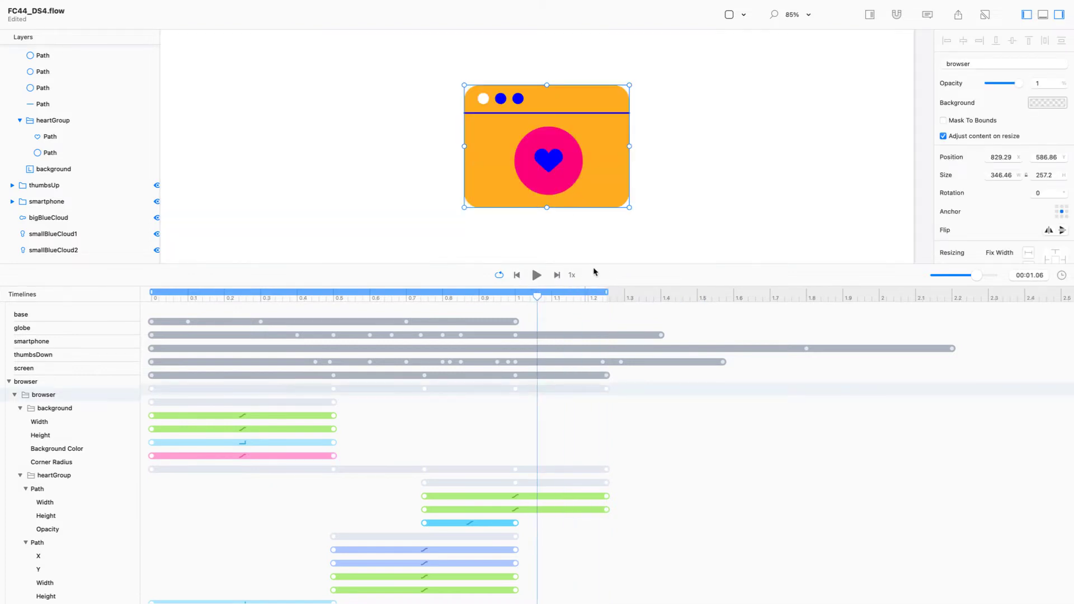
pyautogui.press('super+1')
pyautogui.moveTo(592, 264); pyautogui.dragTo(582, 397)
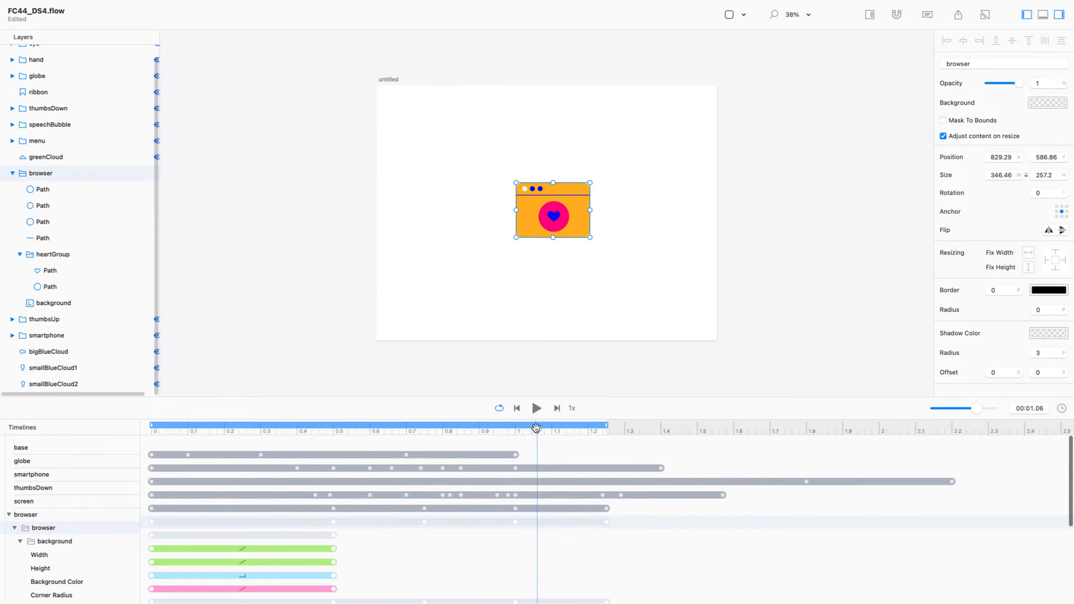
pyautogui.press('super+2')
pyautogui.moveTo(538, 428); pyautogui.dragTo(681, 438)
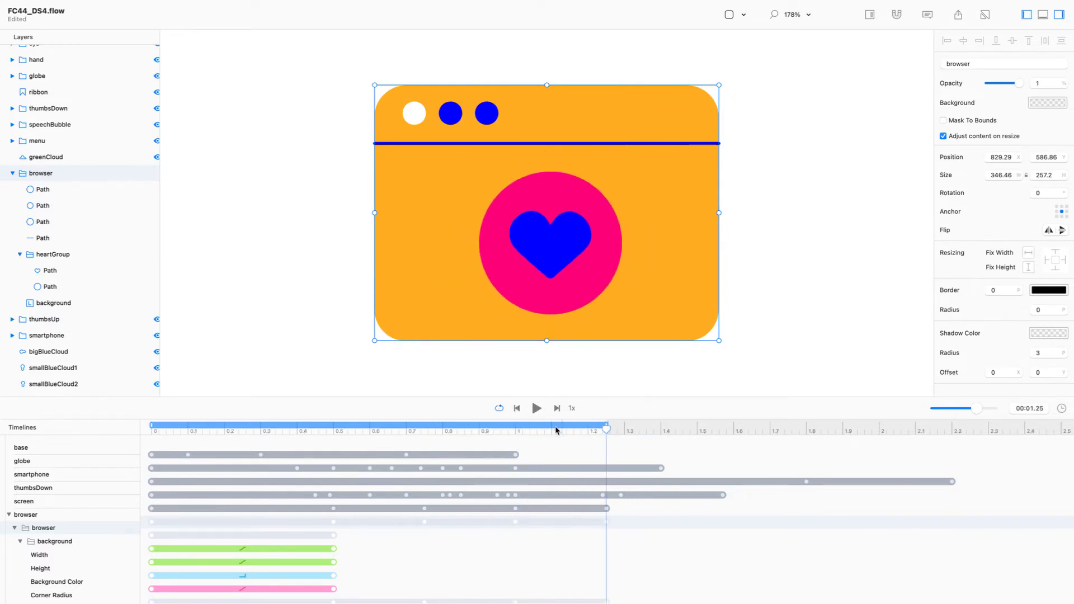
# Step: Enlarge the timeline area, collapse the background and heartGroup tracks, and return the playhead to 0 s
pyautogui.moveTo(572, 375); pyautogui.dragTo(544, 245)
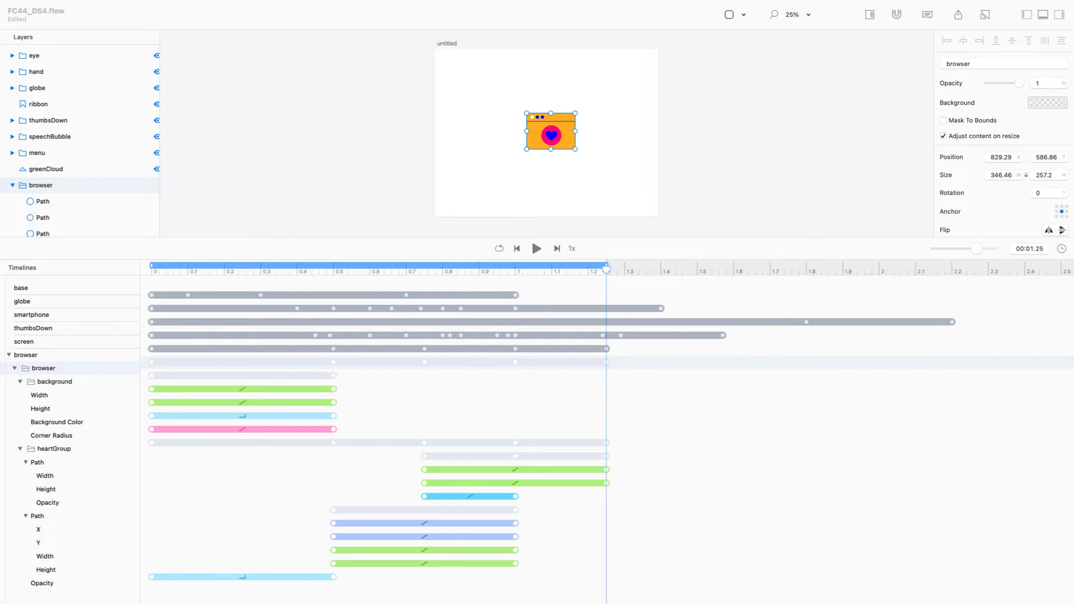
pyautogui.click(21, 382)
pyautogui.click(21, 395)
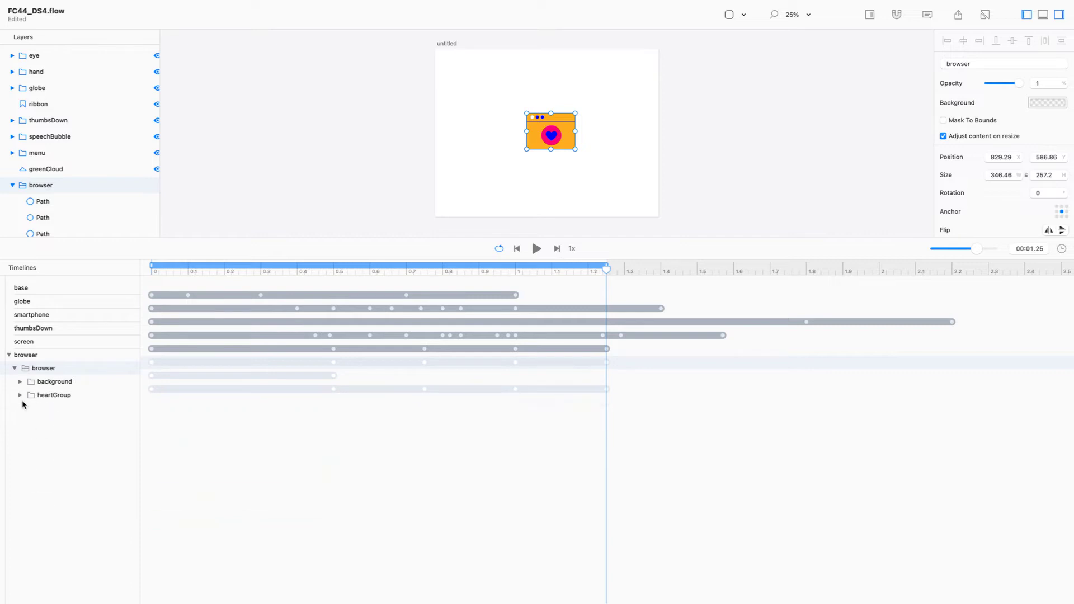
pyautogui.moveTo(208, 270); pyautogui.dragTo(148, 275)
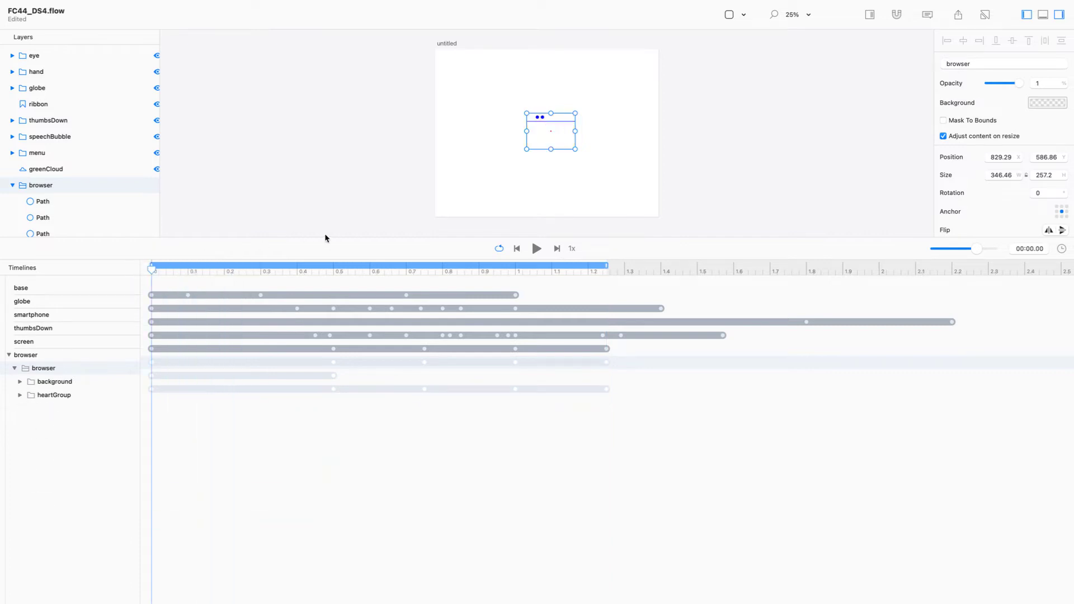
# Step: Play the browser animation in an enlarged canvas area, then expand the background and heartGroup tracks in an enlarged timeline area
pyautogui.moveTo(362, 237); pyautogui.dragTo(359, 421)
pyautogui.press('space')
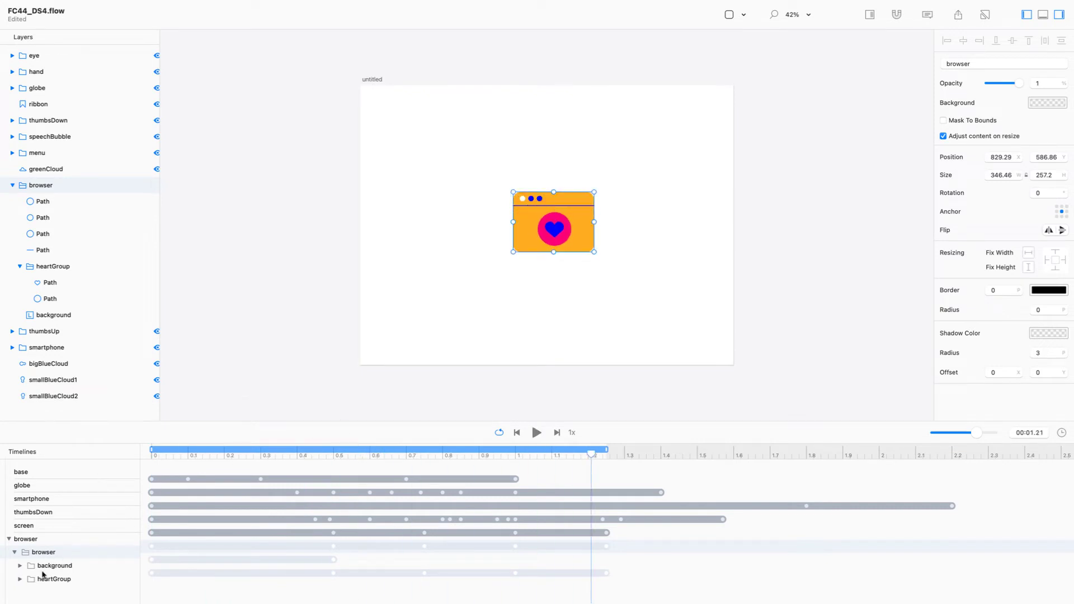
pyautogui.click(20, 579)
pyautogui.click(21, 566)
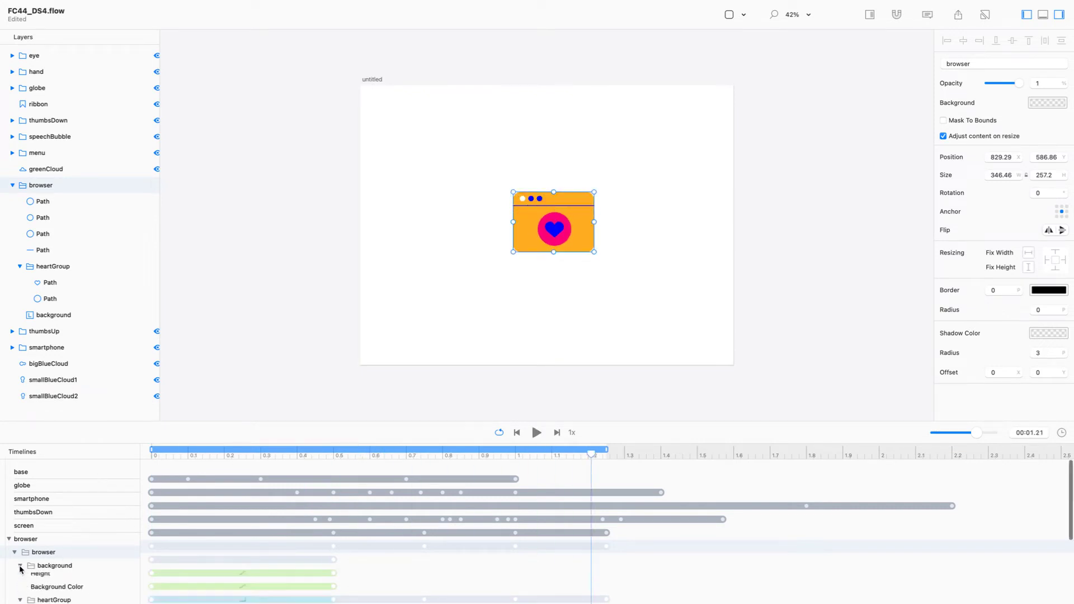
pyautogui.moveTo(194, 422); pyautogui.dragTo(120, 325)
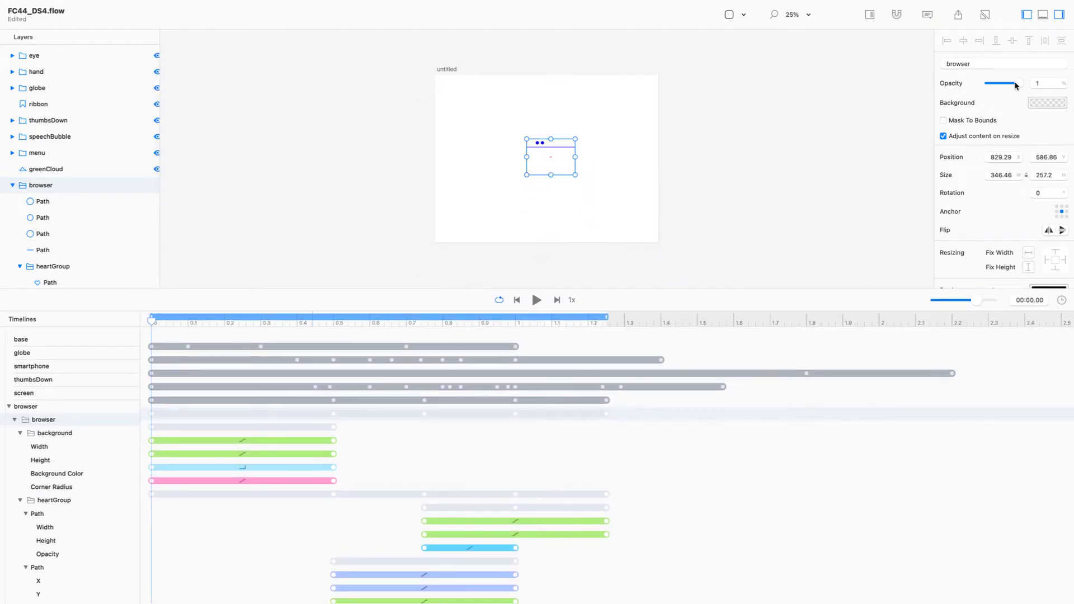
# Step: Set the background's opacity to 0 at 0 s and move its end Opacity keyframe to 0.25 s
pyautogui.moveTo(1020, 84); pyautogui.dragTo(857, 91)
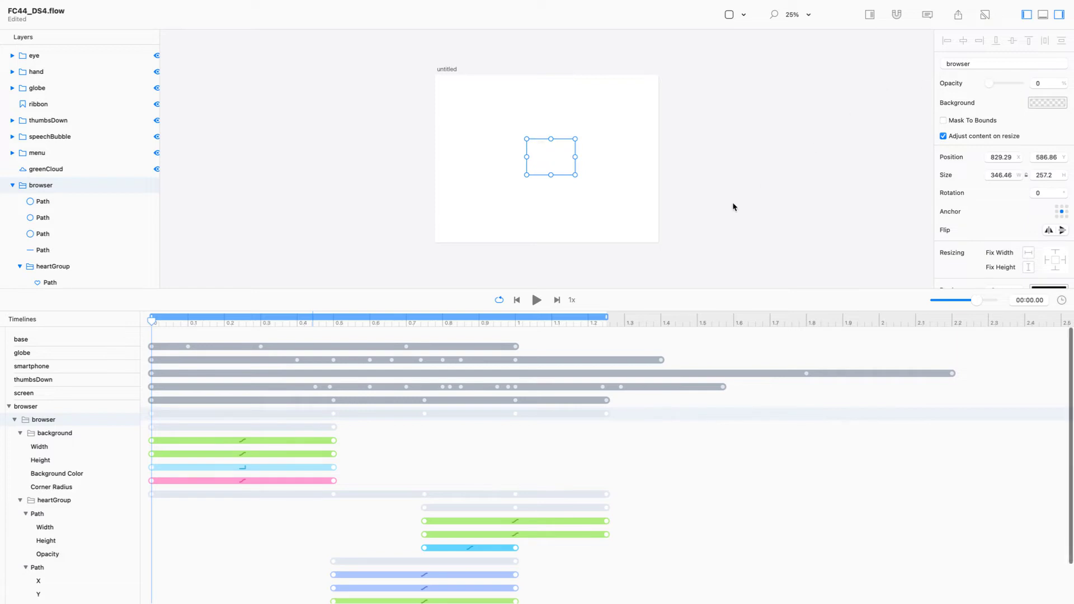
pyautogui.press('super+z')
pyautogui.click(92, 433)
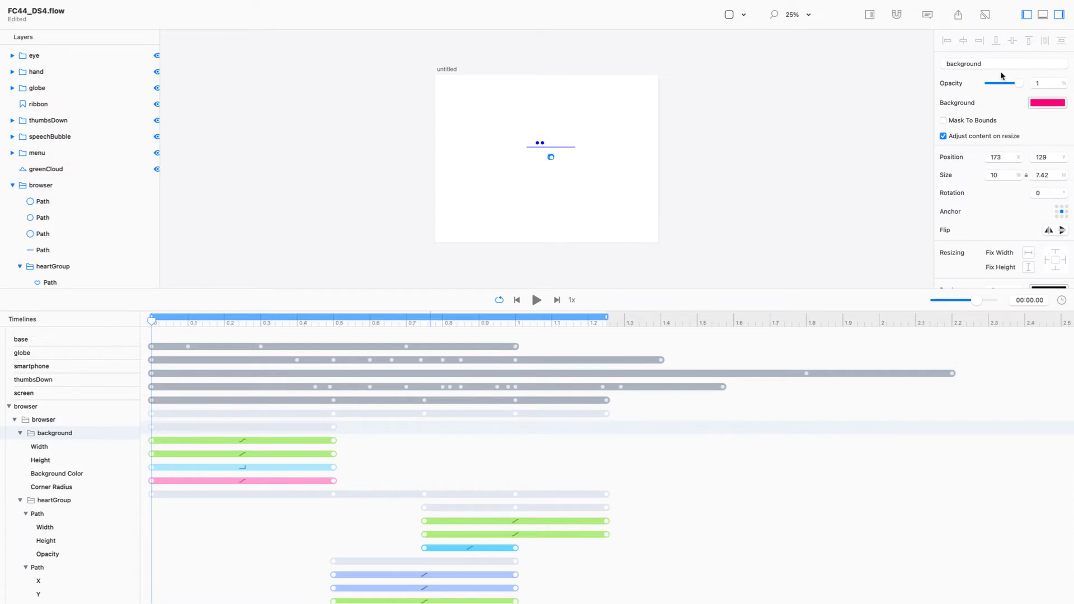
pyautogui.moveTo(1011, 84); pyautogui.dragTo(988, 85)
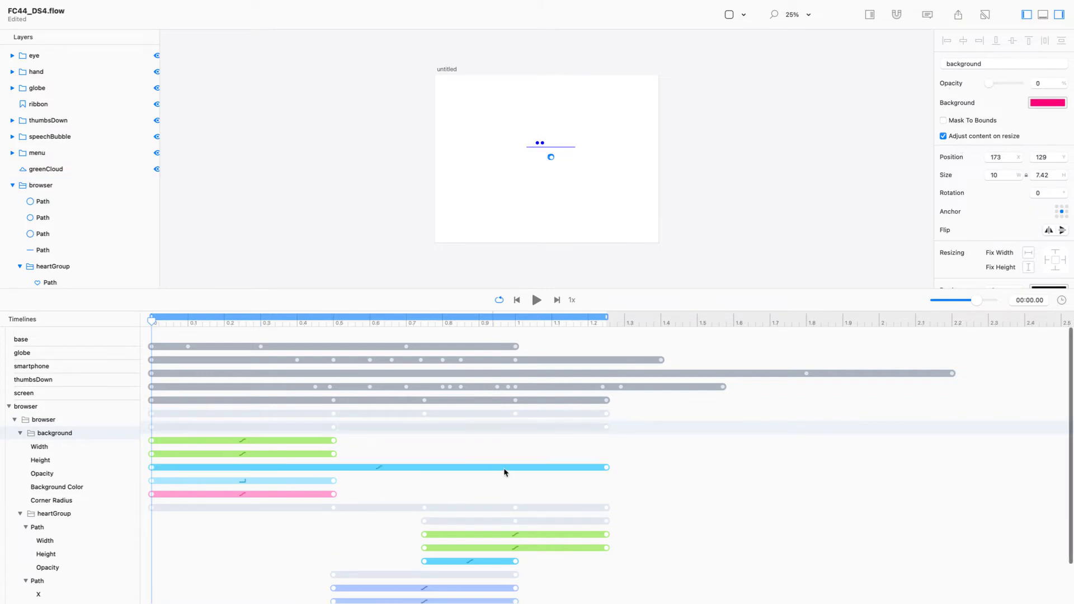
pyautogui.moveTo(607, 467); pyautogui.dragTo(189, 470)
pyautogui.press('space')
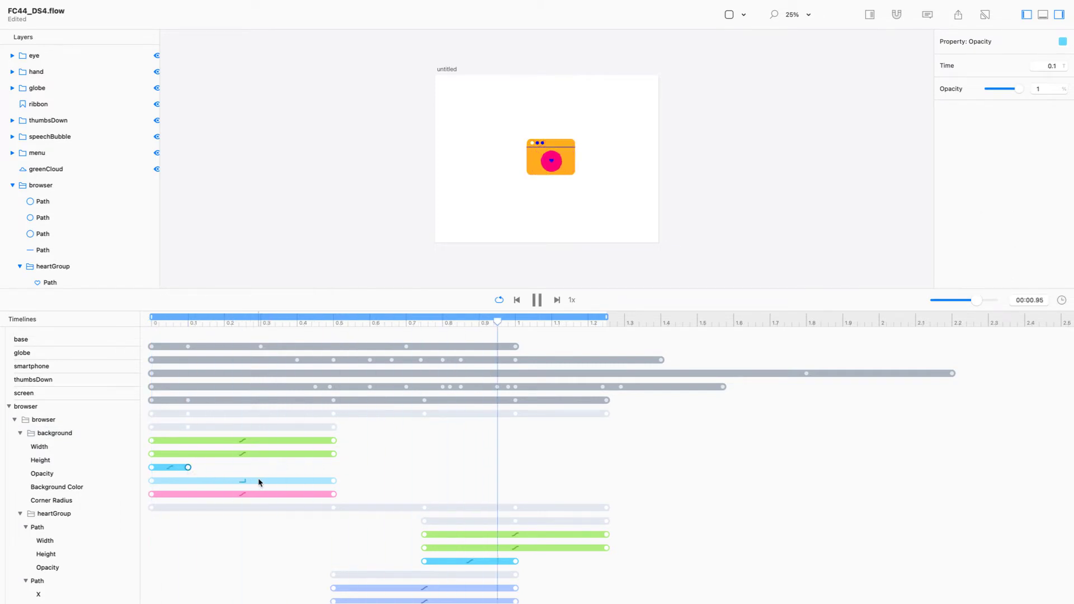
pyautogui.press('space')
pyautogui.moveTo(187, 467); pyautogui.dragTo(243, 468)
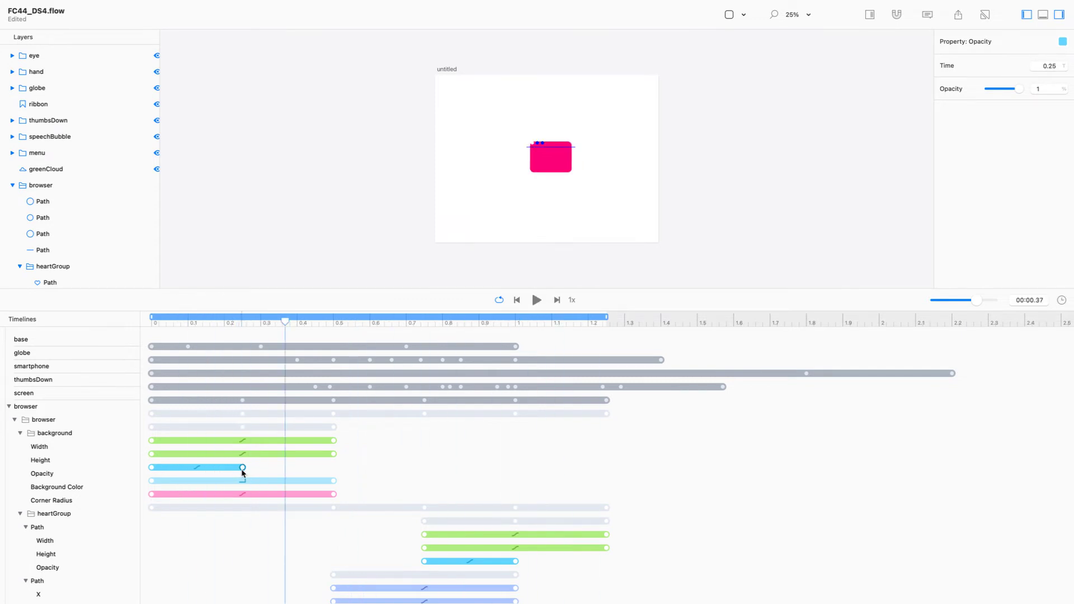
# Step: Set the easing of the background's Opacity transition to Cubic Out
pyautogui.click(197, 468)
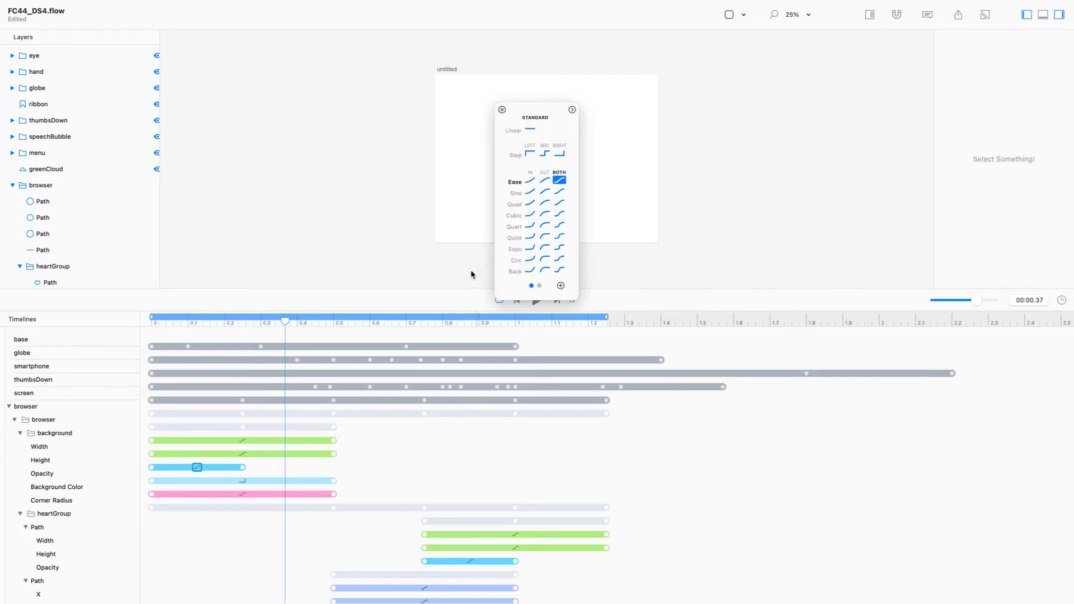
pyautogui.click(544, 215)
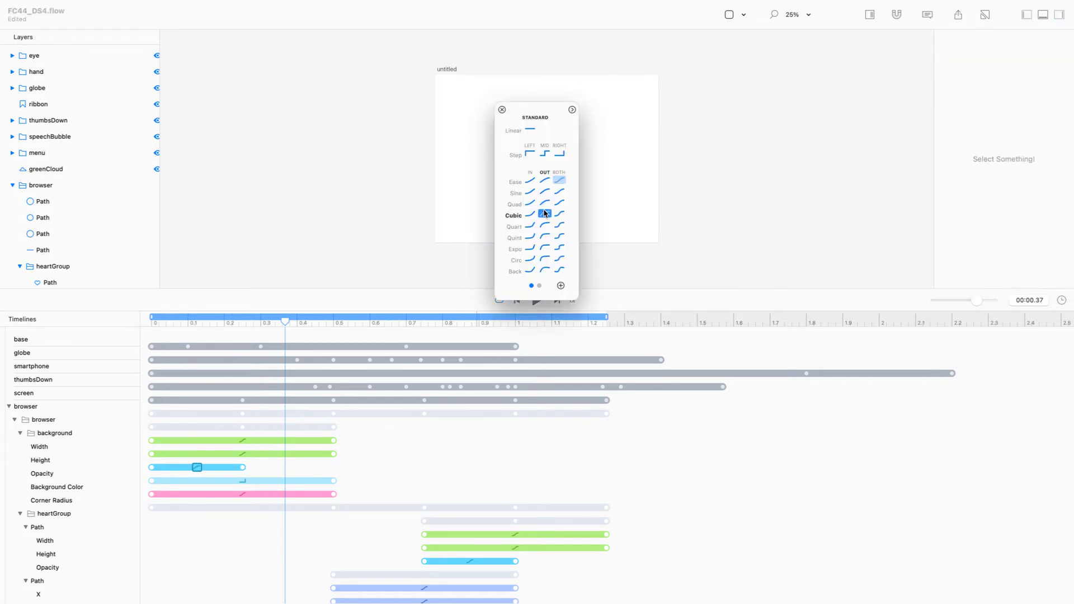
pyautogui.click(502, 110)
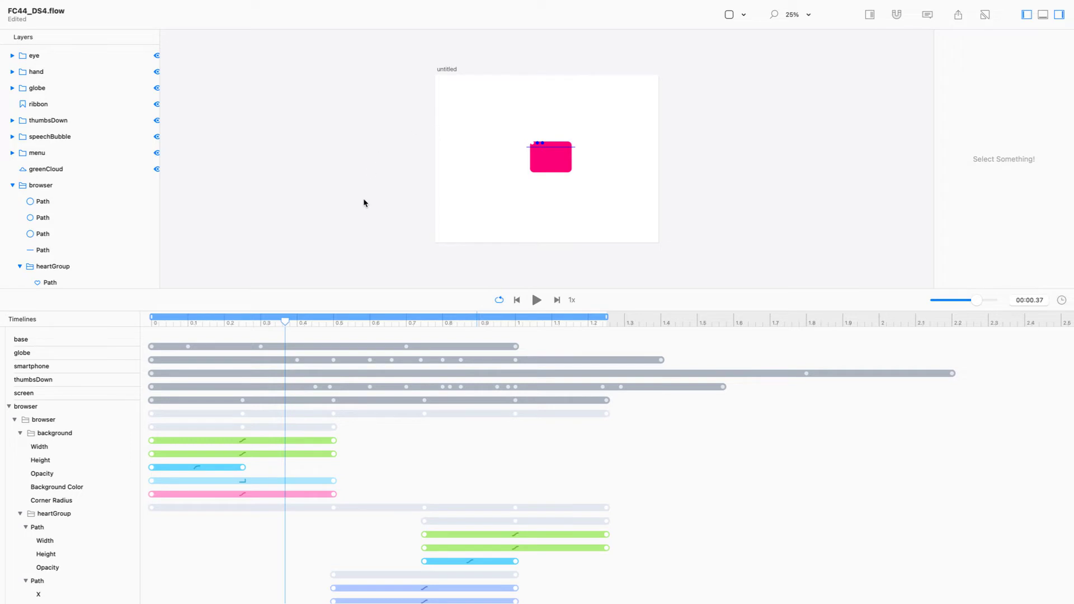
# Step: Play the browser animation from 0 s to review the background's fade-in, and return the playhead to the start
pyautogui.moveTo(285, 322); pyautogui.dragTo(151, 317)
pyautogui.press('space')
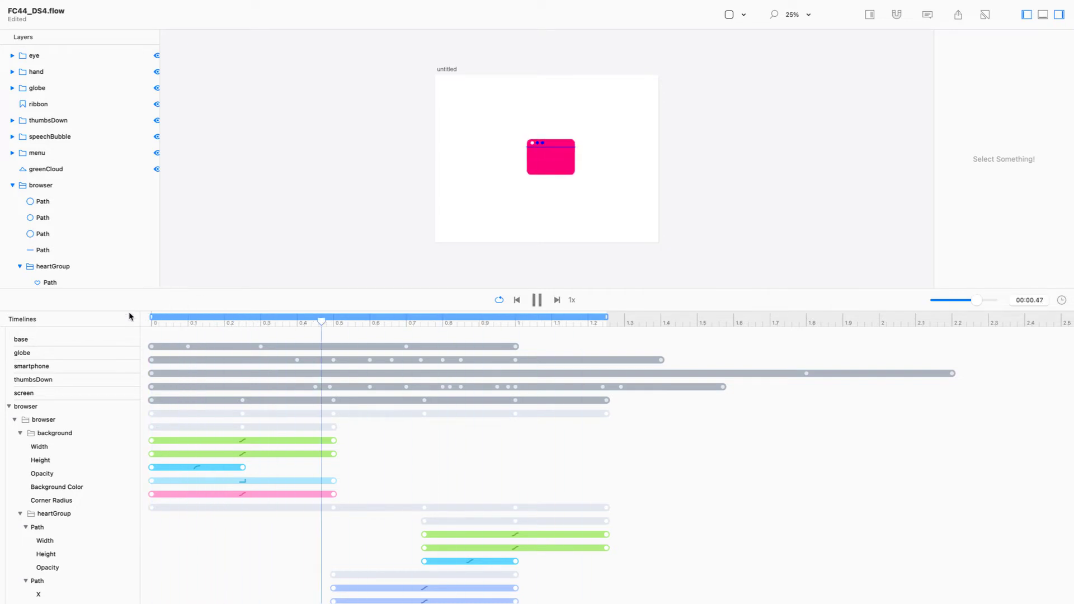
pyautogui.press('space')
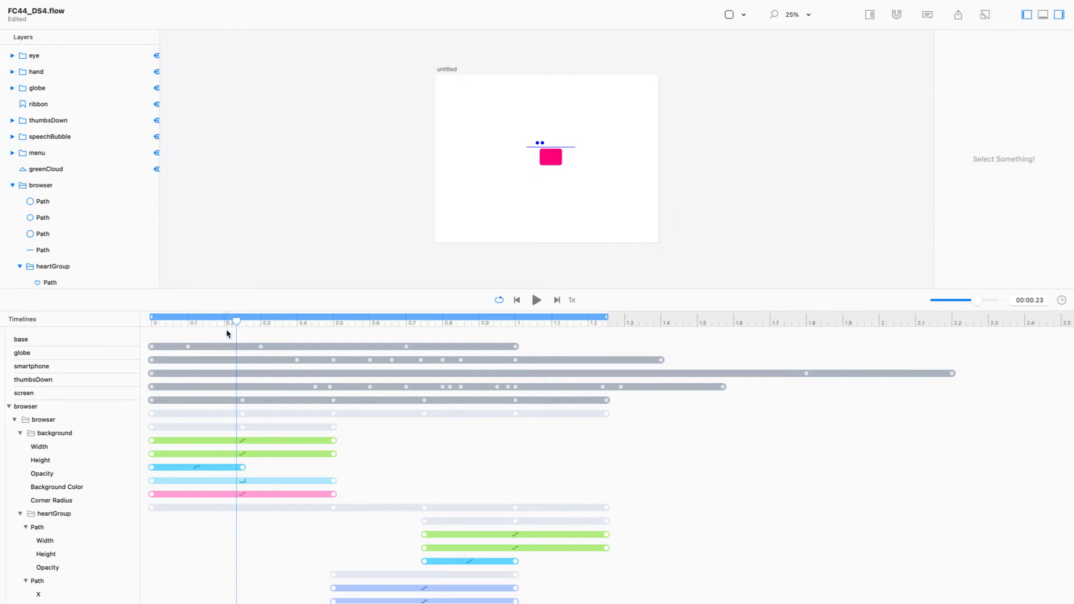
pyautogui.moveTo(229, 319); pyautogui.dragTo(81, 312)
# Step: Rename the first Path layer in the browser group as dot3
pyautogui.moveTo(623, 126); pyautogui.dragTo(494, 166)
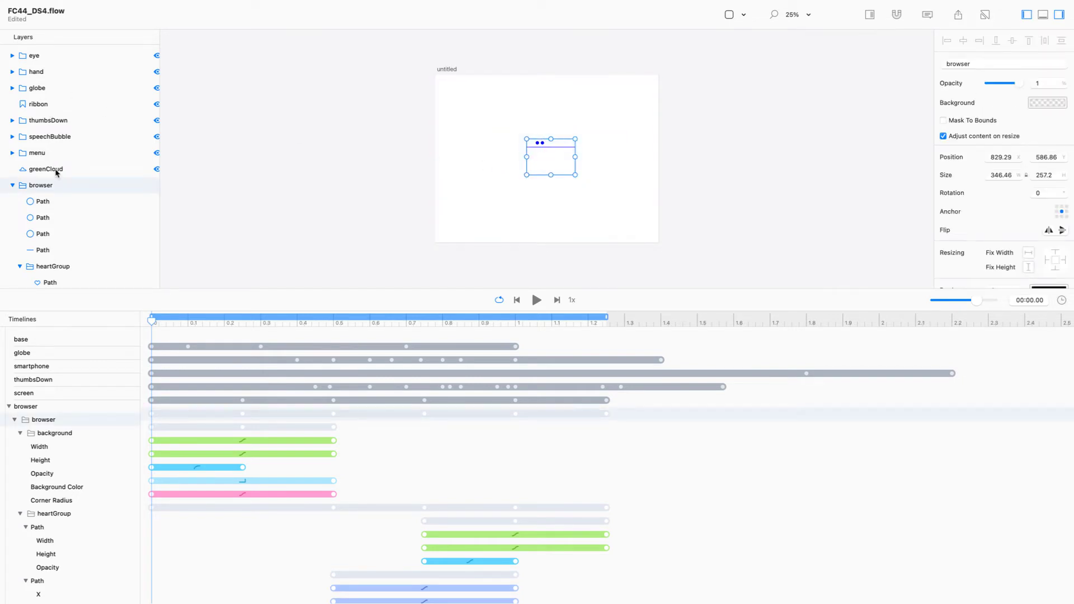
pyautogui.click(42, 202)
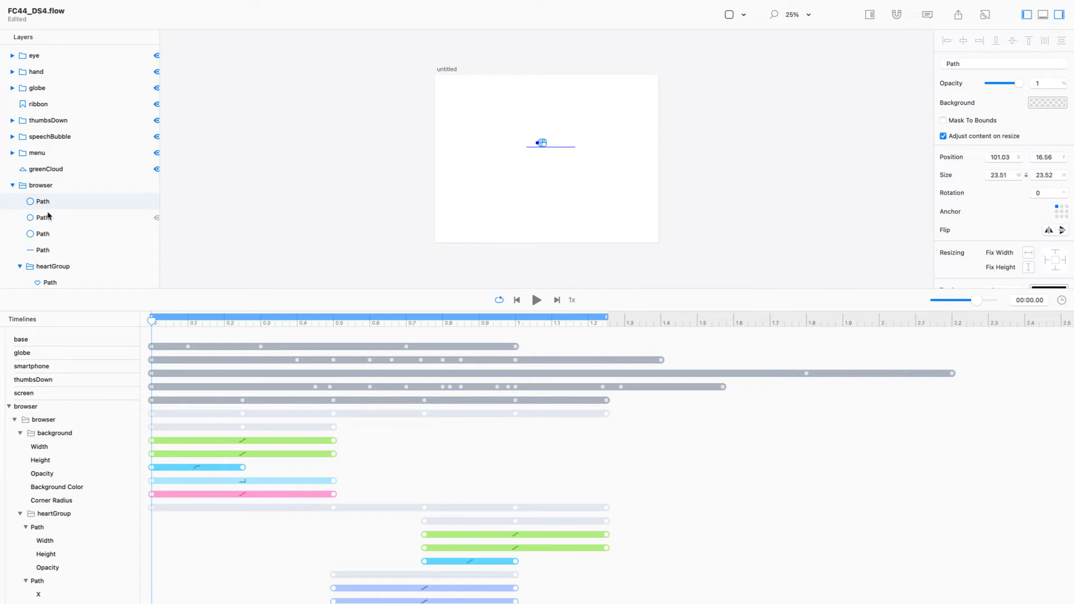
pyautogui.doubleClick(44, 202)
pyautogui.write('do')
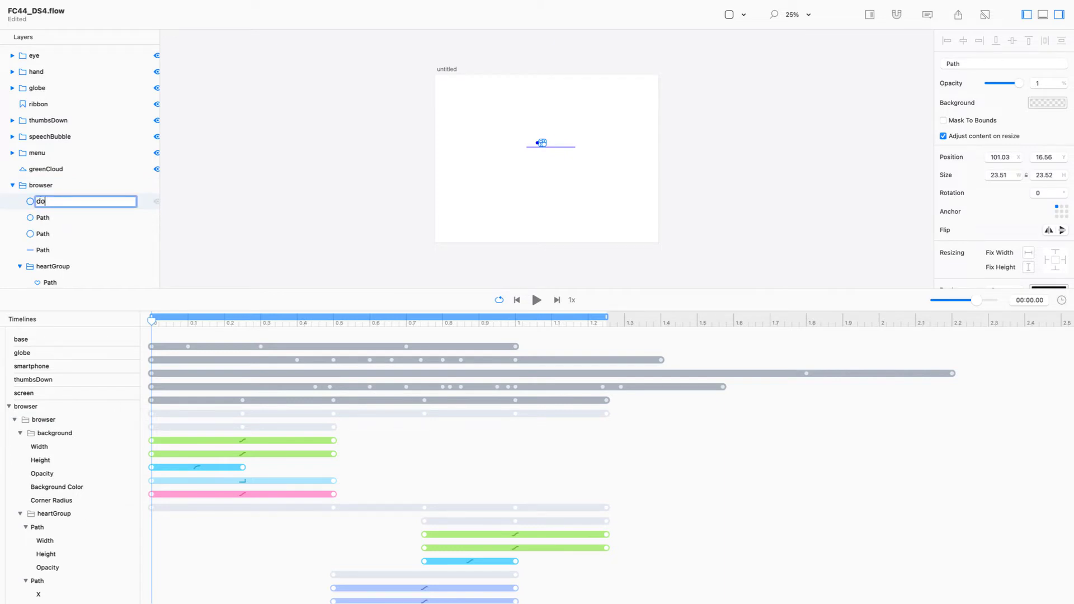
pyautogui.write('t3')
pyautogui.press('Return')
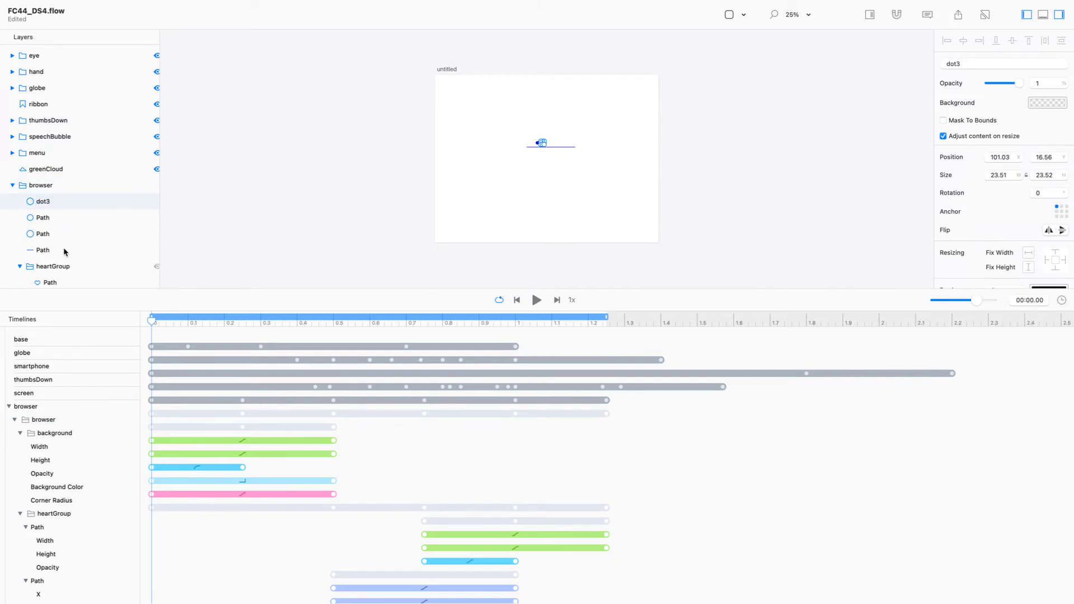
# Step: Identify the Path layer directly below dot3 on the canvas and rename it as dot2
pyautogui.click(48, 219)
pyautogui.doubleClick(47, 218)
pyautogui.press('super+2')
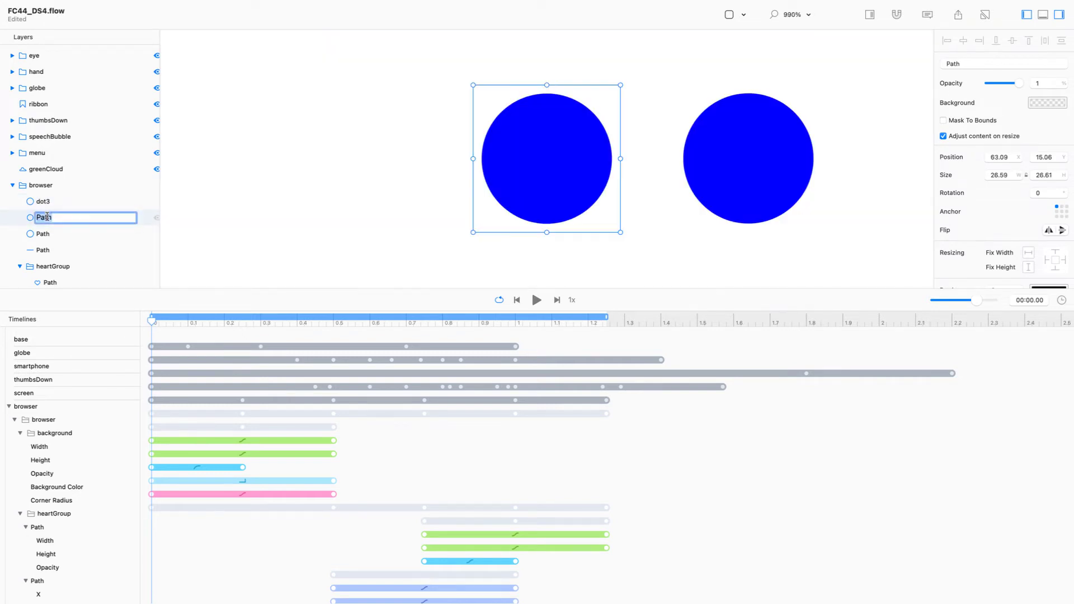
pyautogui.press('super+minus')
pyautogui.press('super+minus')
pyautogui.press('super+minus')
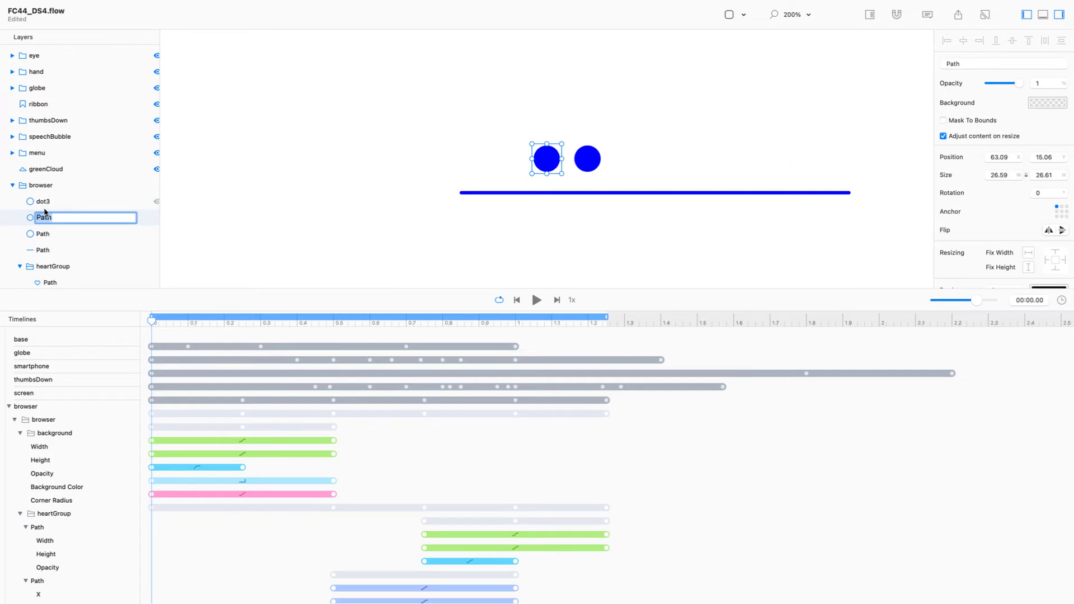
pyautogui.press('Return')
pyautogui.doubleClick(47, 218)
pyautogui.write('dot2')
pyautogui.press('Return')
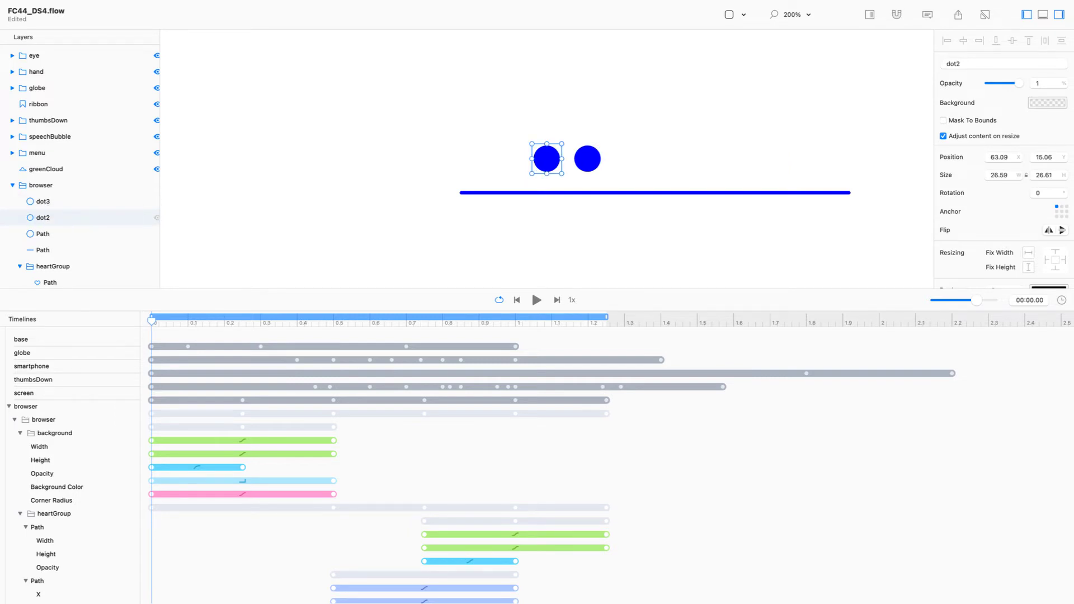
# Step: Rename the remaining circle Path layer below dot2 as dot1
pyautogui.click(44, 236)
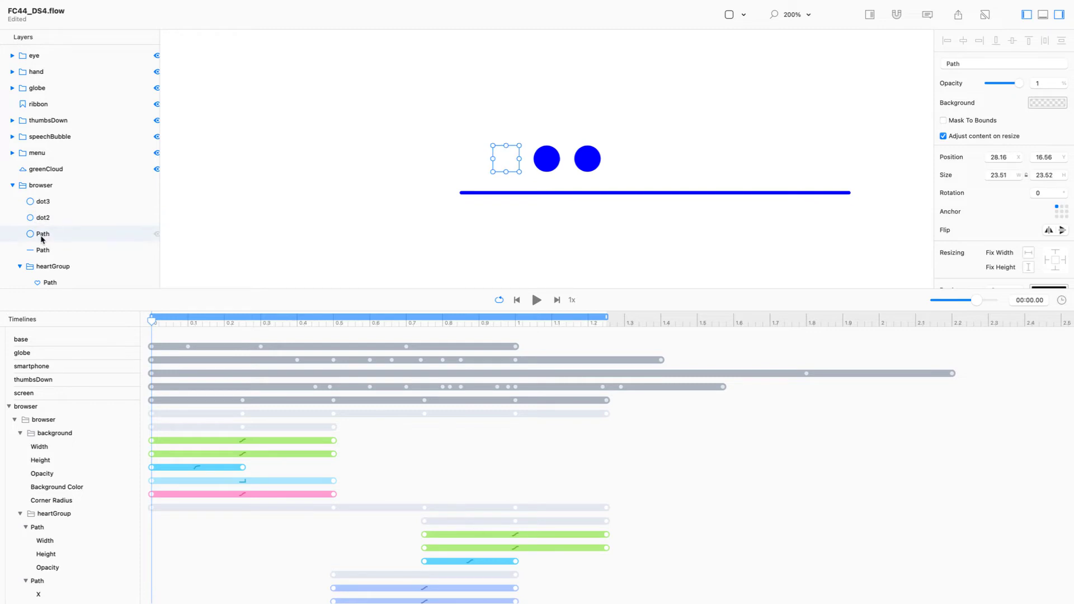
pyautogui.doubleClick(42, 235)
pyautogui.write('do')
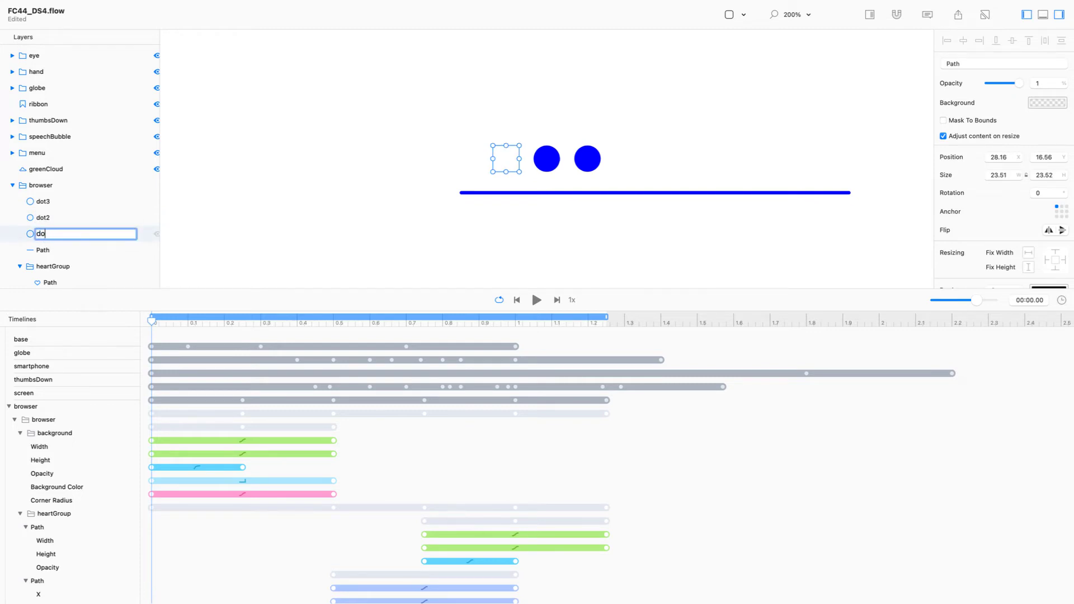
pyautogui.write('t1')
pyautogui.press('Return')
# Step: Rename the horizontal stroke's Path layer below dot1 as line
pyautogui.click(39, 251)
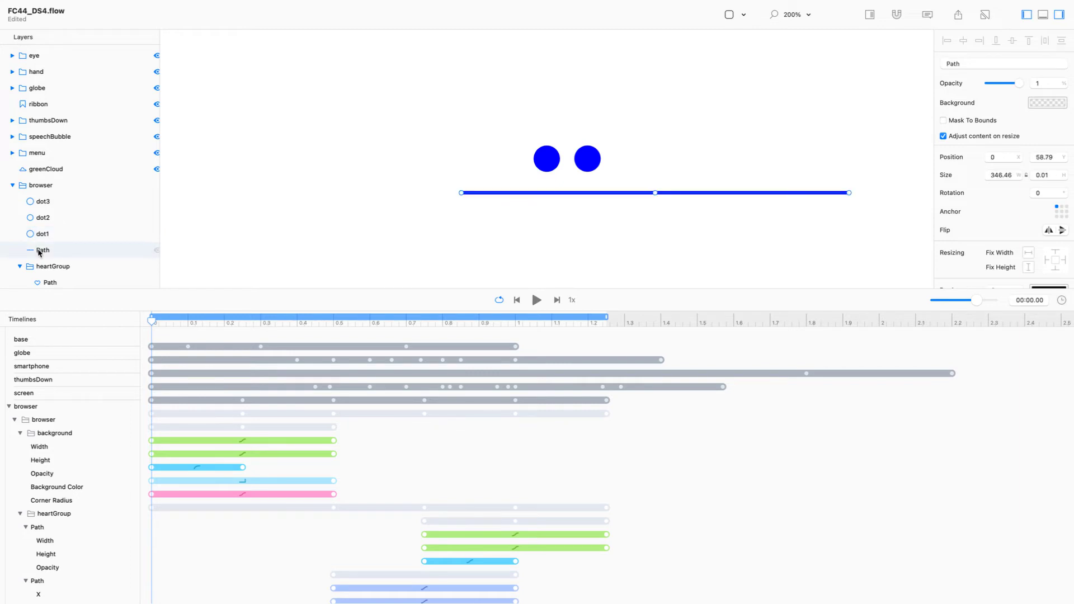
pyautogui.doubleClick(42, 250)
pyautogui.write('line')
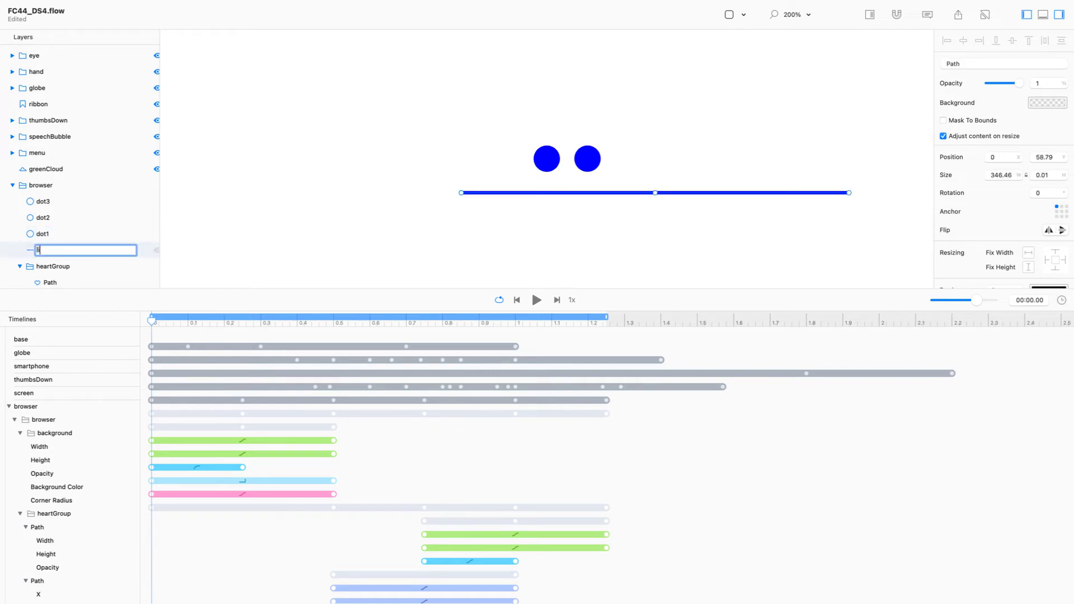
pyautogui.press('Return')
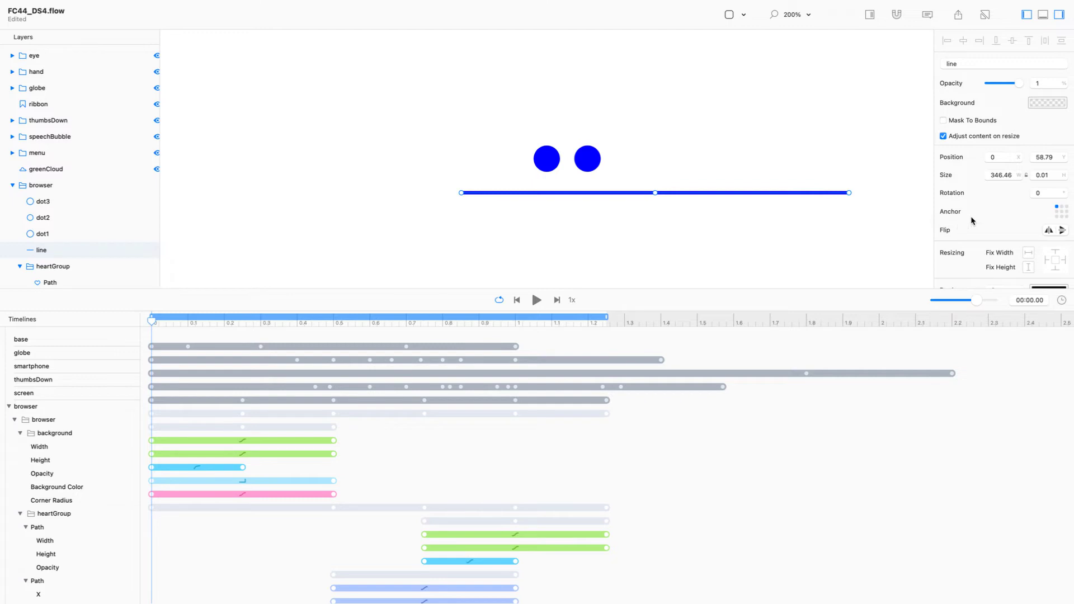
# Step: Set the line's stroke end point to 0 at 0 s
pyautogui.scroll(-5, 972, 222)
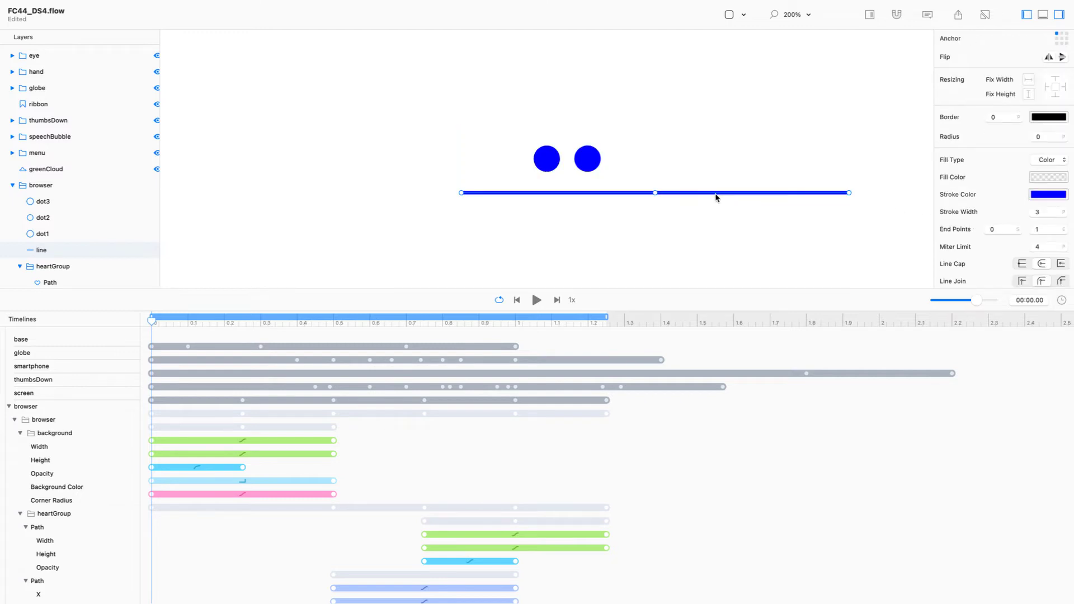
pyautogui.doubleClick(716, 193)
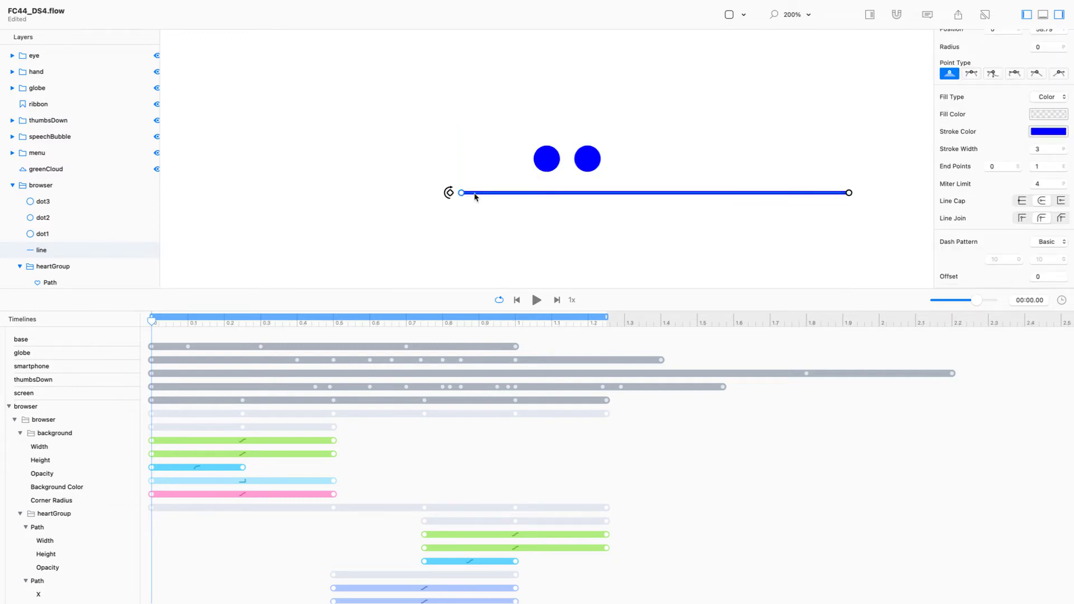
pyautogui.click(1037, 167)
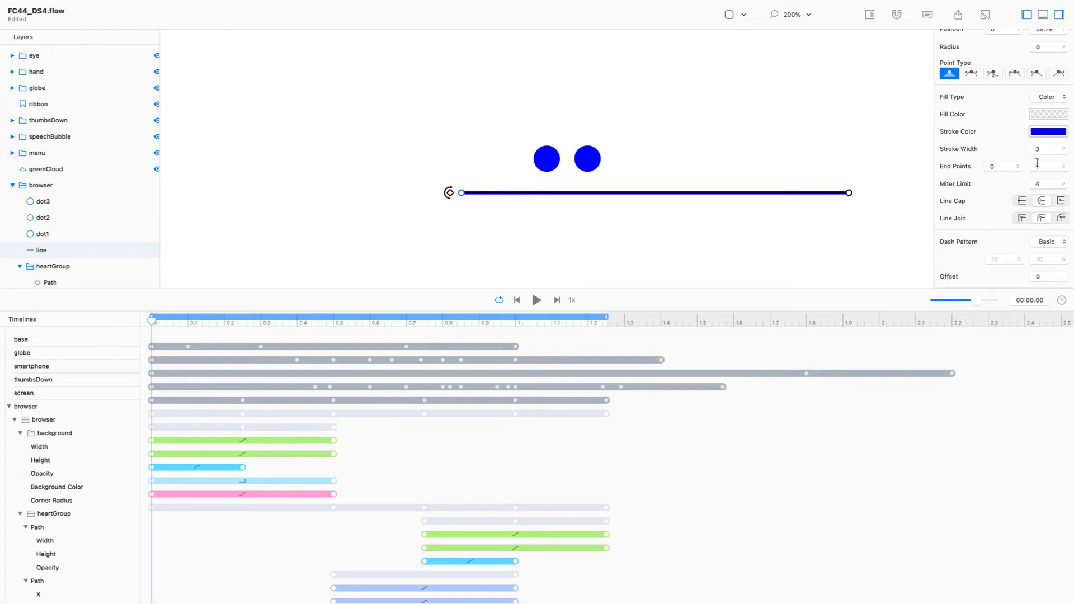
pyautogui.write('0')
pyautogui.press('Return')
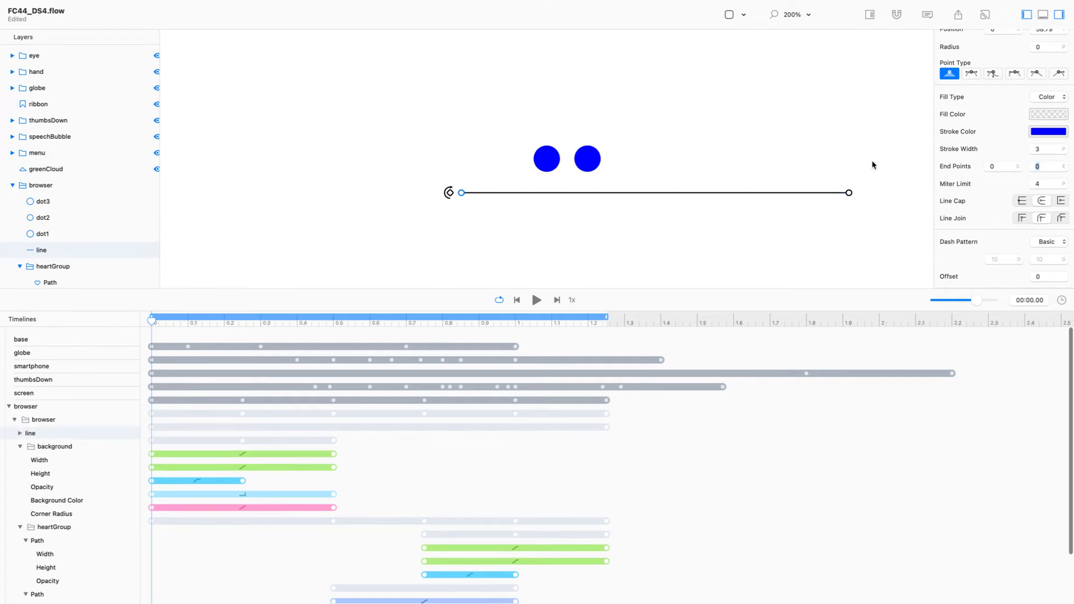
pyautogui.moveTo(152, 320); pyautogui.dragTo(122, 304)
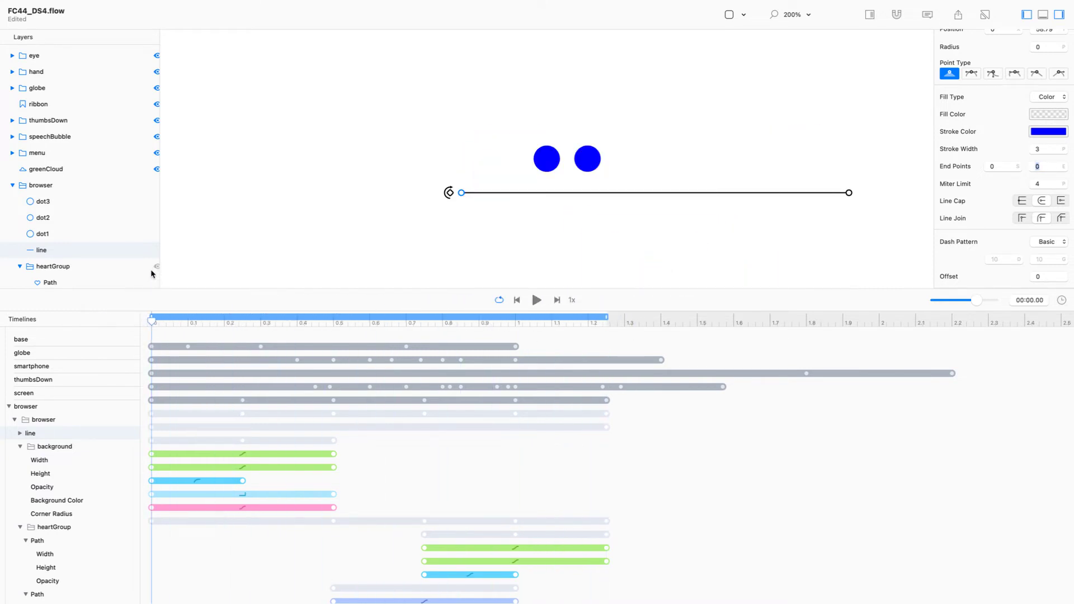
# Step: Set the opacity of dot1, dot2 and dot3 together to 0 at 0 s
pyautogui.click(60, 234)
pyautogui.keyDown('shift'); pyautogui.click(66, 202); pyautogui.keyUp('shift')
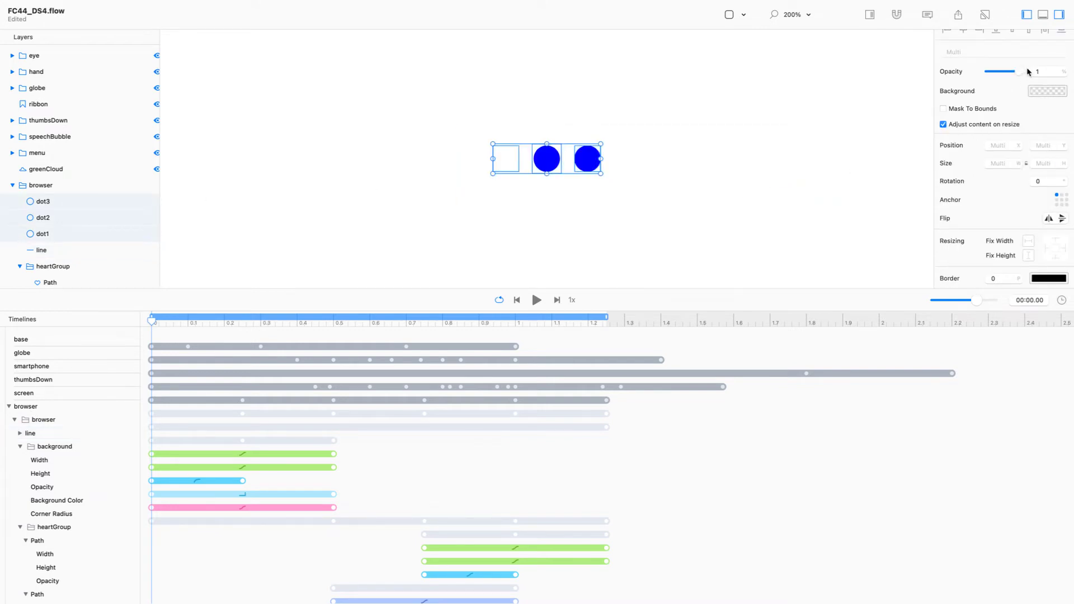
pyautogui.moveTo(1019, 72); pyautogui.dragTo(899, 68)
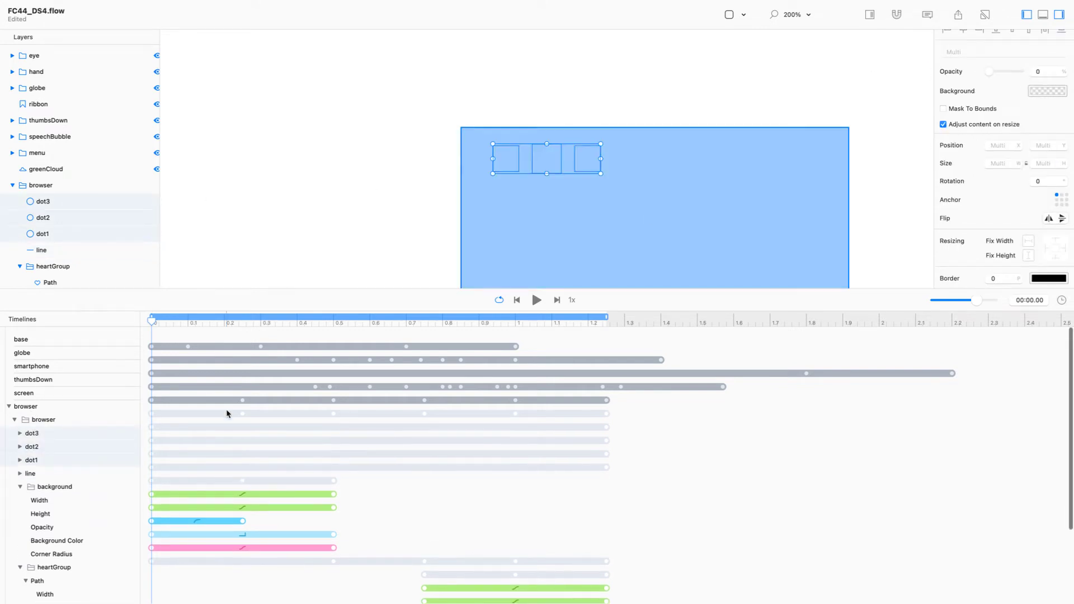
# Step: Expand the dot1, dot2, dot3 and line tracks in the browser timeline to show their animated properties
pyautogui.click(20, 460)
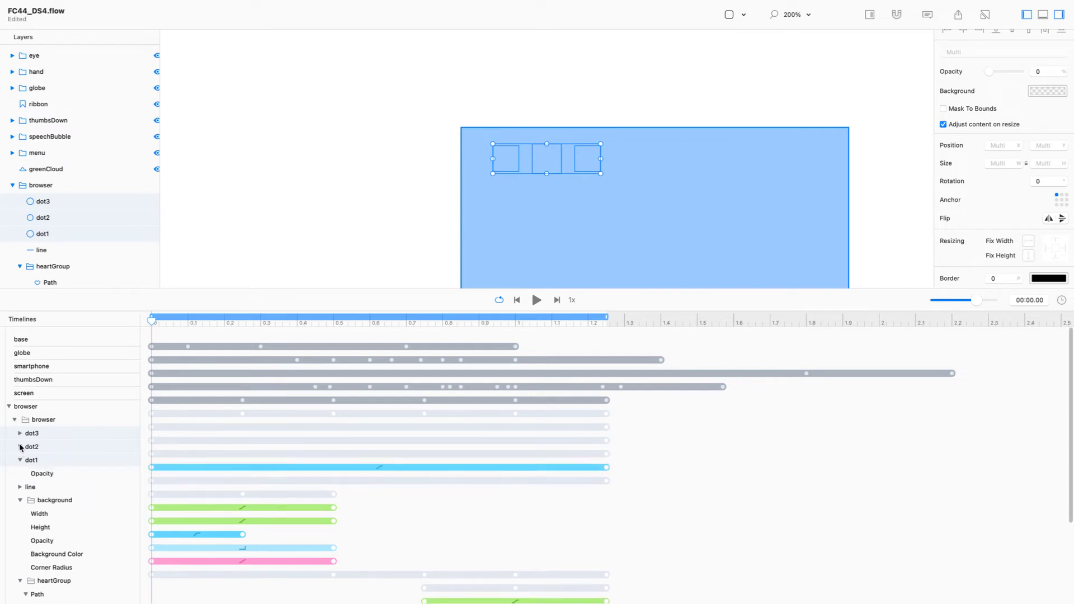
pyautogui.click(19, 447)
pyautogui.click(31, 433)
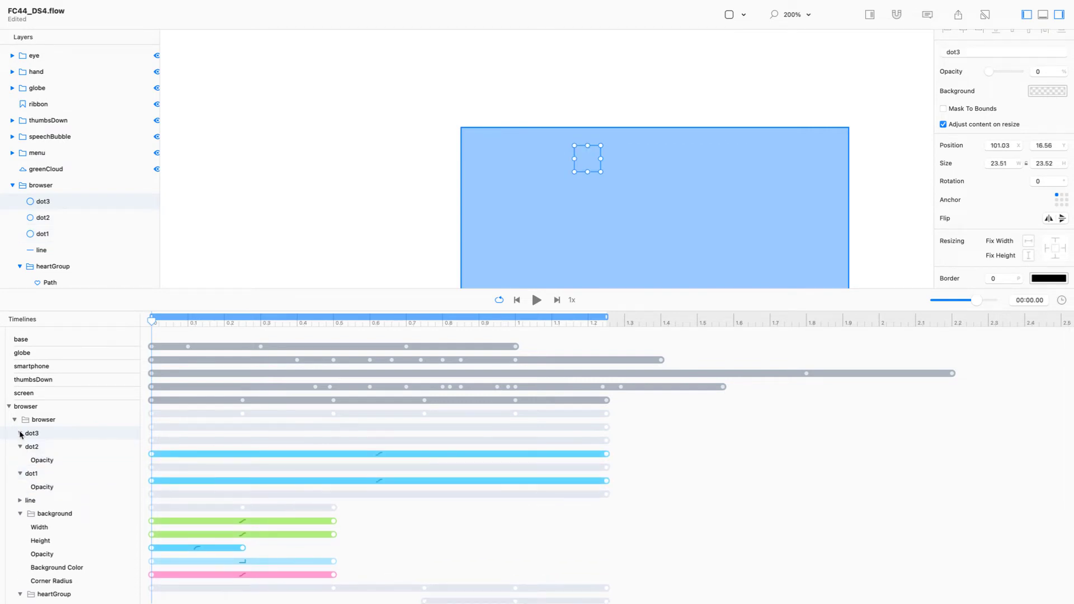
pyautogui.click(20, 434)
pyautogui.click(20, 514)
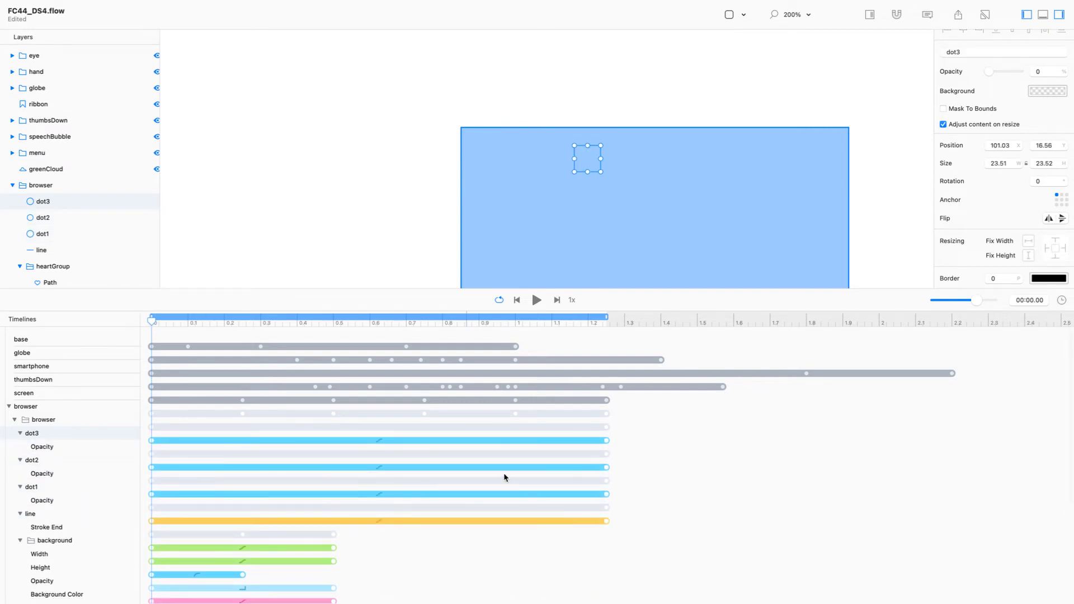
# Step: Shorten the dot opacity and line stroke-end segments to 0.25 s, with dot2 starting at 0.13, dot3 at 0.25 and line at 0.38 s
pyautogui.moveTo(616, 430)
pyautogui.mouseDown()
pyautogui.moveTo(594, 547)
pyautogui.moveTo(242, 499)
pyautogui.mouseUp()
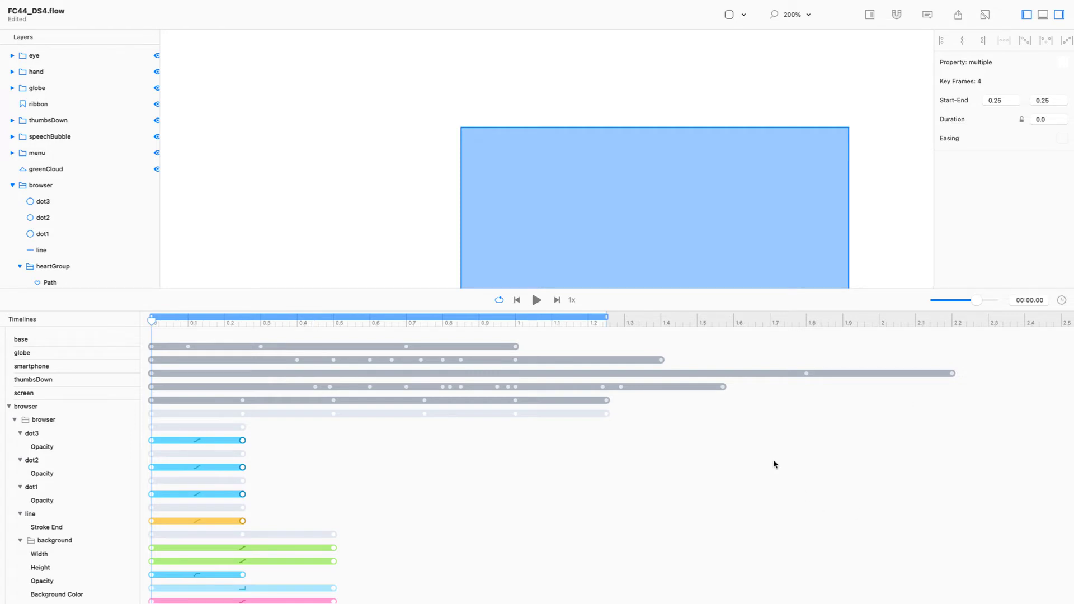
pyautogui.click(273, 459)
pyautogui.click(237, 468)
pyautogui.moveTo(253, 468); pyautogui.dragTo(300, 468)
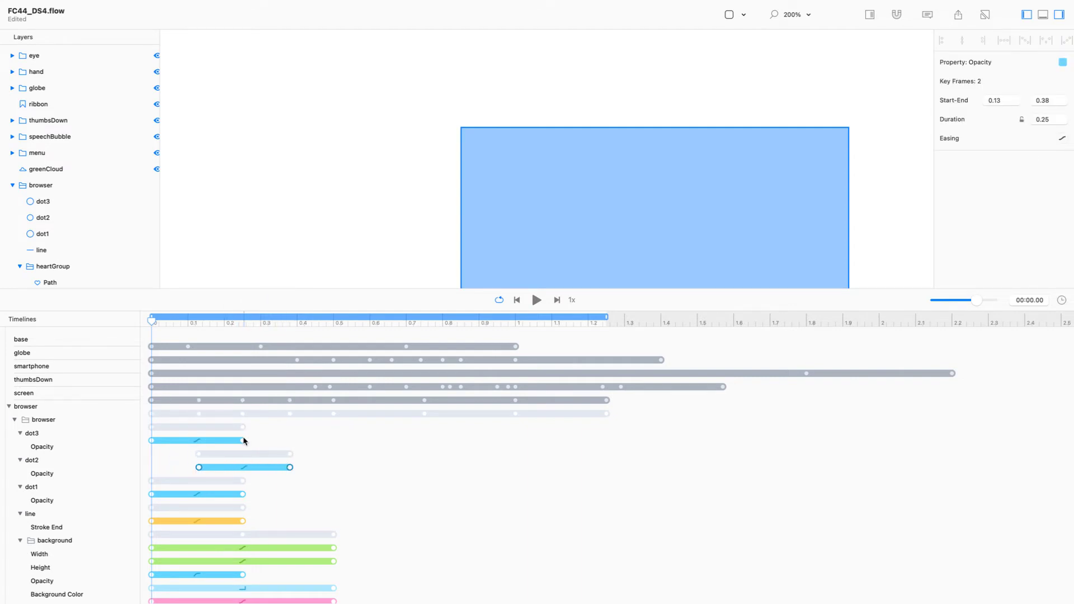
pyautogui.click(263, 437)
pyautogui.moveTo(243, 440); pyautogui.dragTo(334, 449)
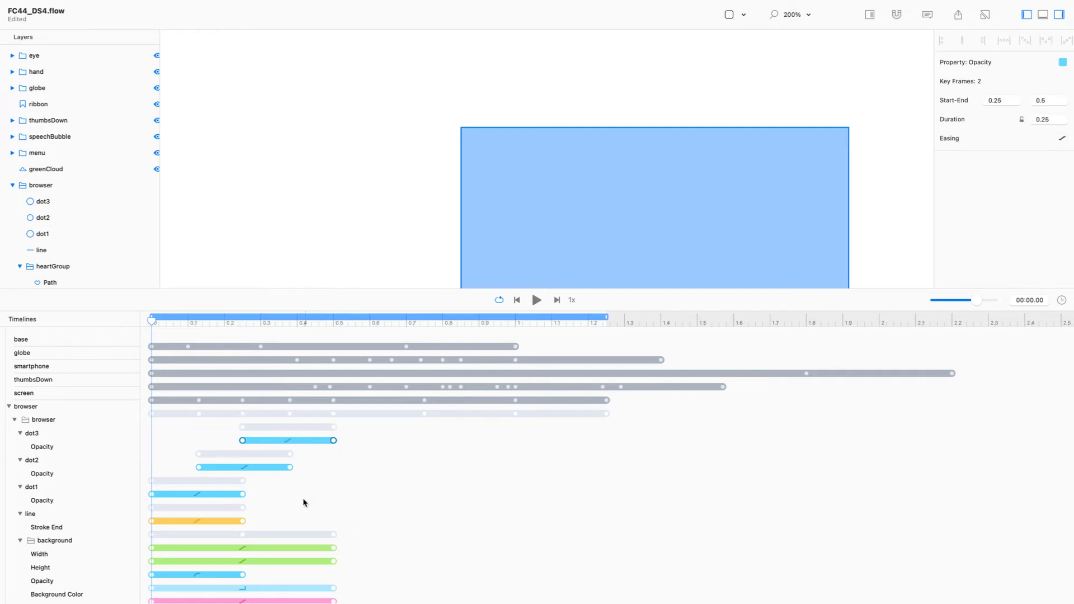
pyautogui.click(261, 516)
pyautogui.click(244, 521)
# Step: Move the dot1, dot2, dot3 and line segments together so the staggered sequence starts at 1.0 s
pyautogui.moveTo(243, 520)
pyautogui.mouseDown()
pyautogui.moveTo(380, 516)
pyautogui.moveTo(143, 434)
pyautogui.moveTo(140, 423)
pyautogui.mouseUp()
pyautogui.scroll(-3, 290, 443)
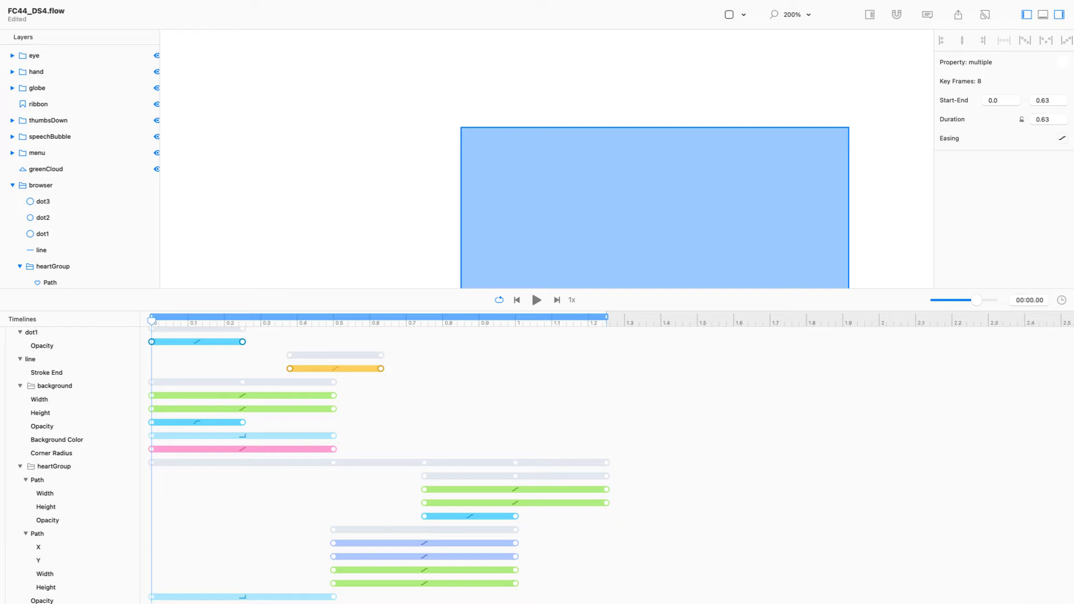
pyautogui.moveTo(244, 345)
pyautogui.mouseDown()
pyautogui.moveTo(537, 408)
pyautogui.moveTo(606, 380)
pyautogui.mouseUp()
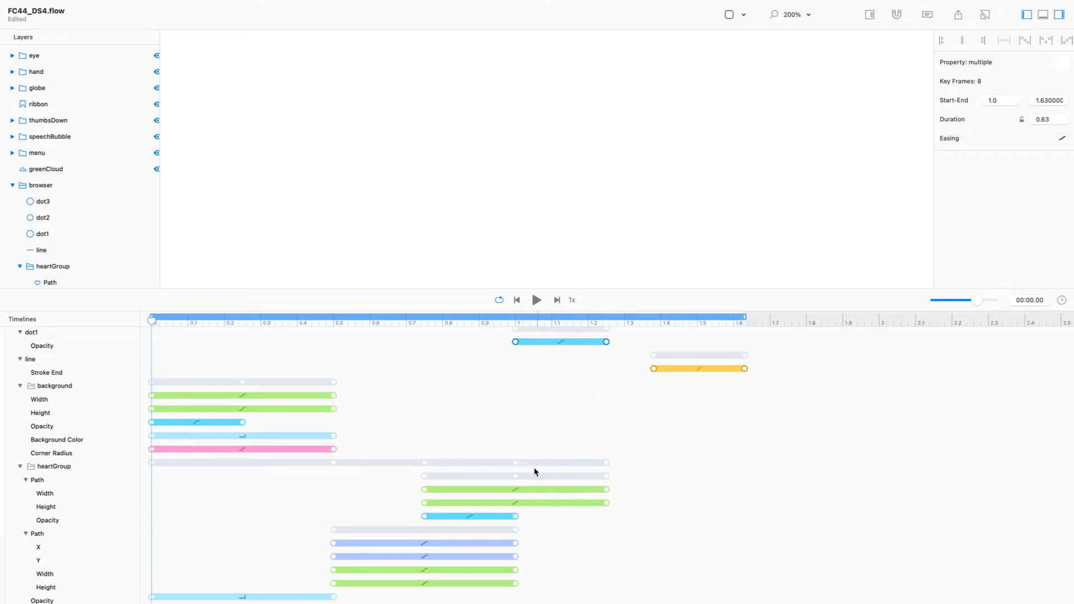
pyautogui.scroll(5, 535, 466)
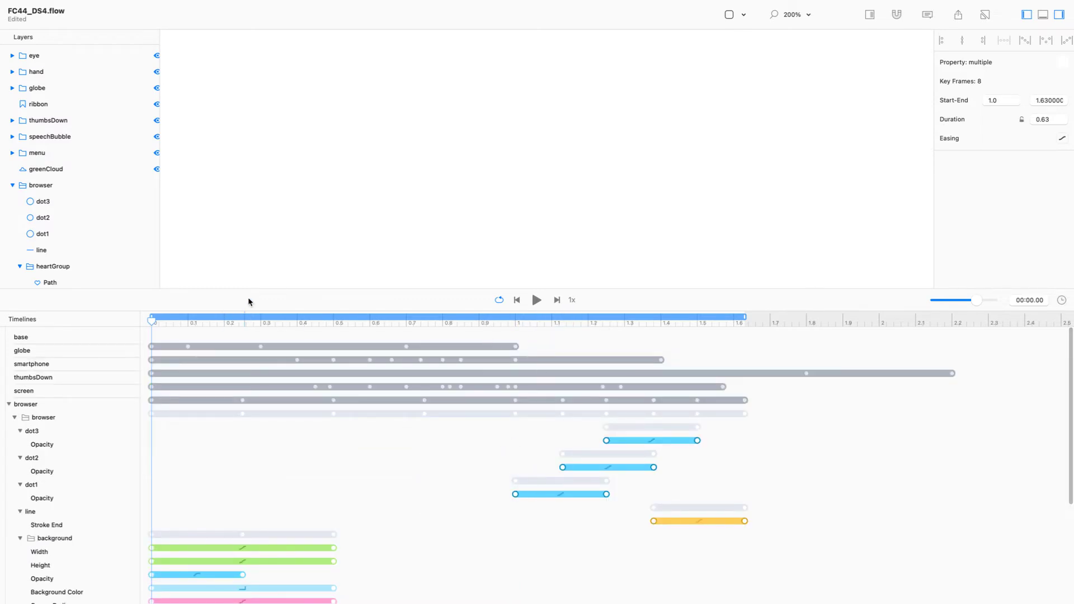
# Step: Enlarge the canvas area and review the browser animation with looping off, at normal speed and at 0.5x
pyautogui.moveTo(249, 287); pyautogui.dragTo(283, 450)
pyautogui.press('space')
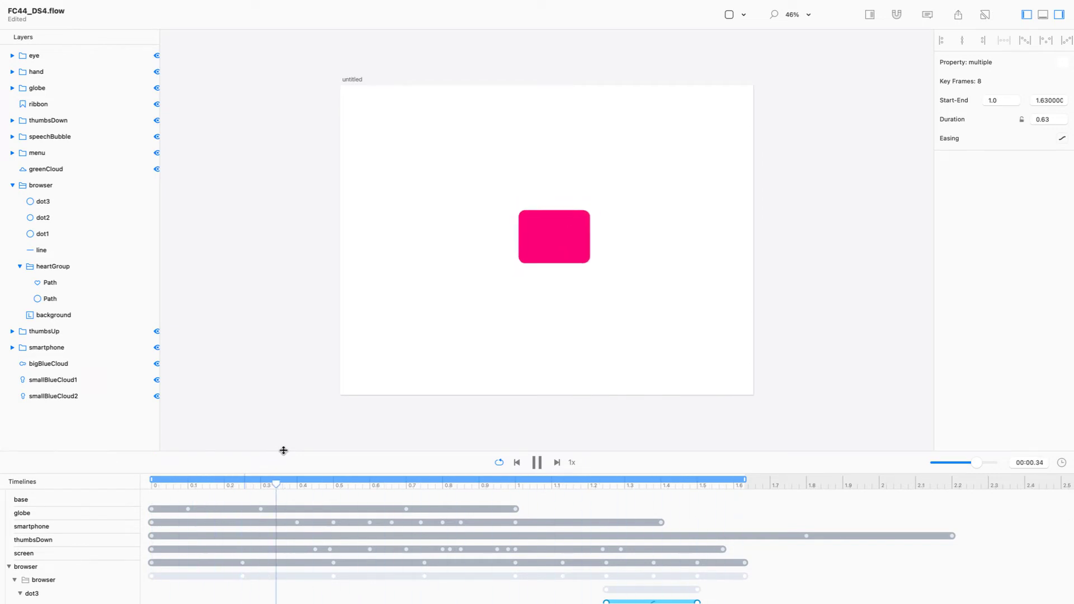
pyautogui.click(500, 464)
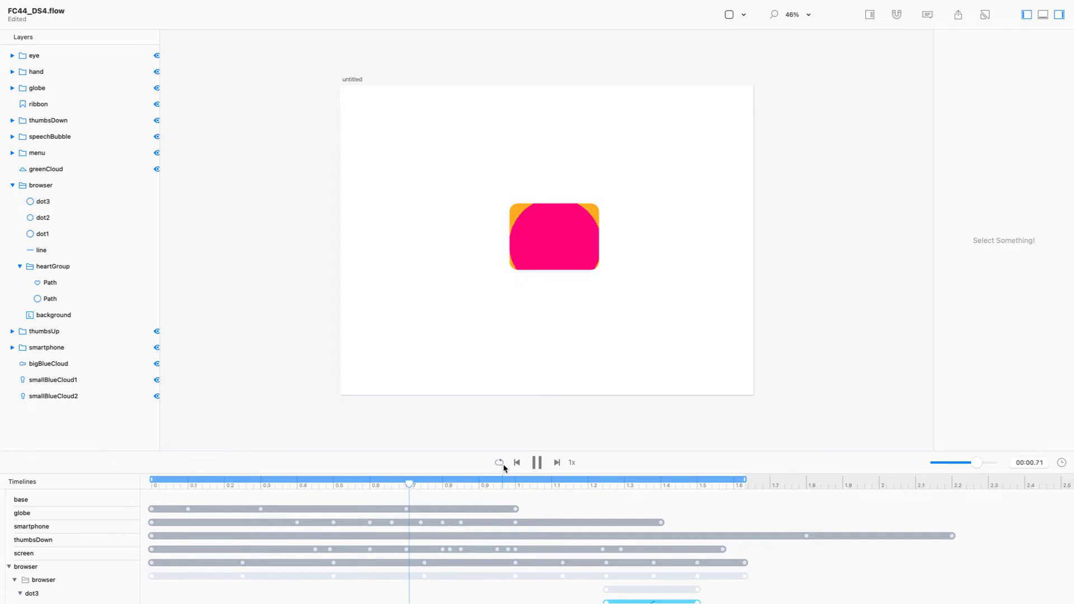
pyautogui.click(537, 463)
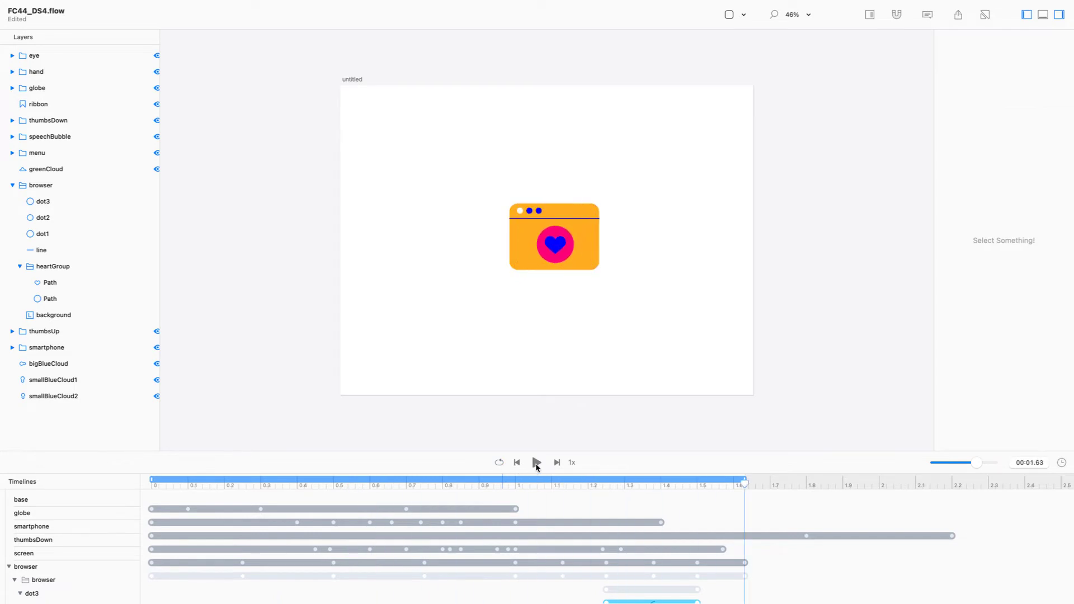
pyautogui.click(572, 464)
pyautogui.click(537, 465)
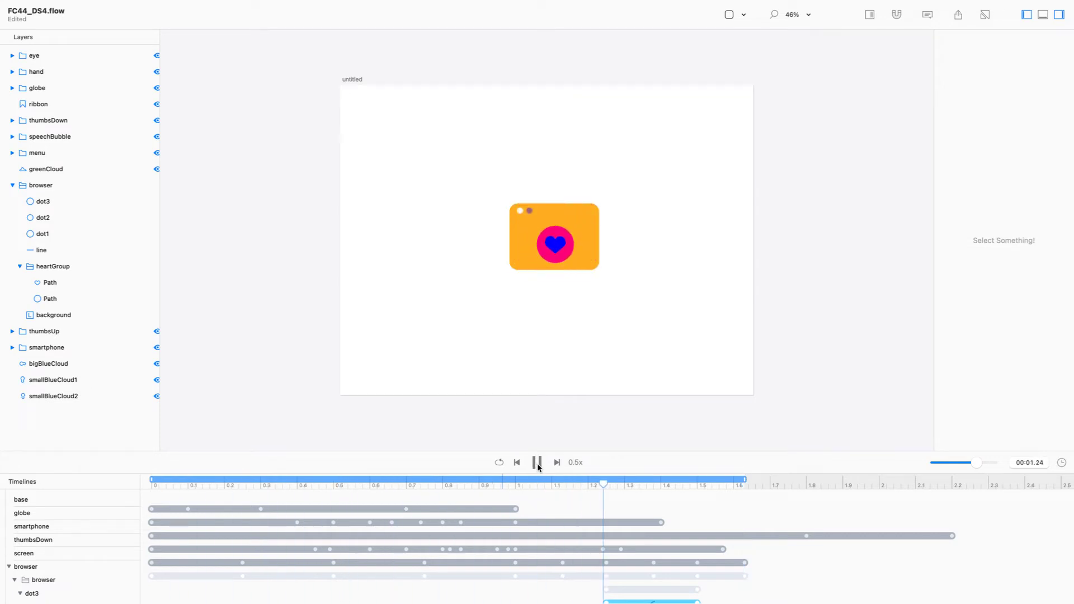
pyautogui.click(538, 463)
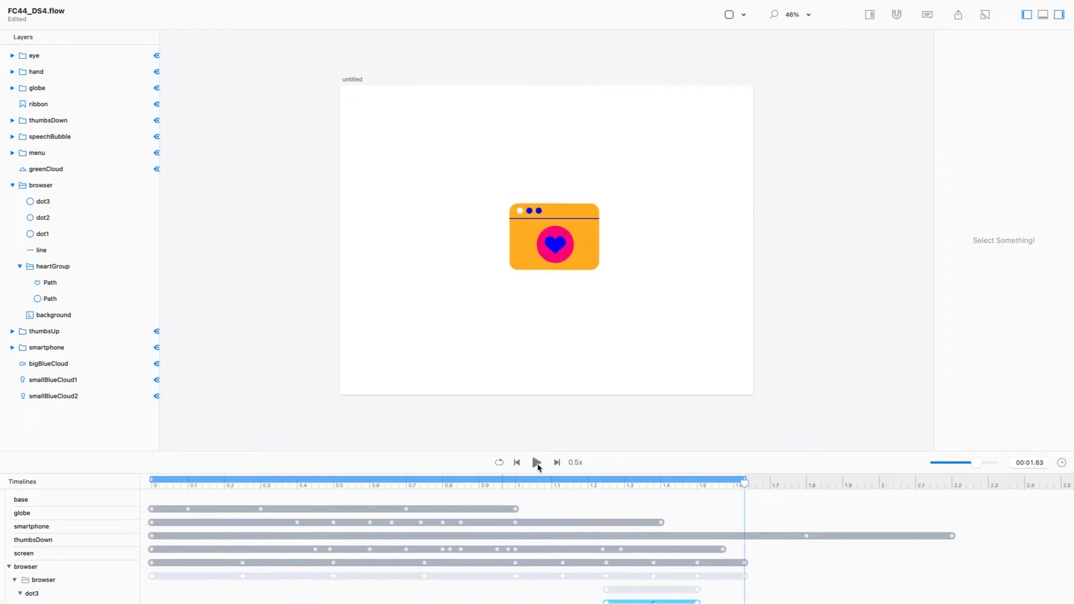
# Step: Switch to designStripe.flow, expand its Clouds timeline and scrub through the reference animation
pyautogui.moveTo(938, 6)
pyautogui.moveTo(1073, 175); pyautogui.dragTo(493, 25)
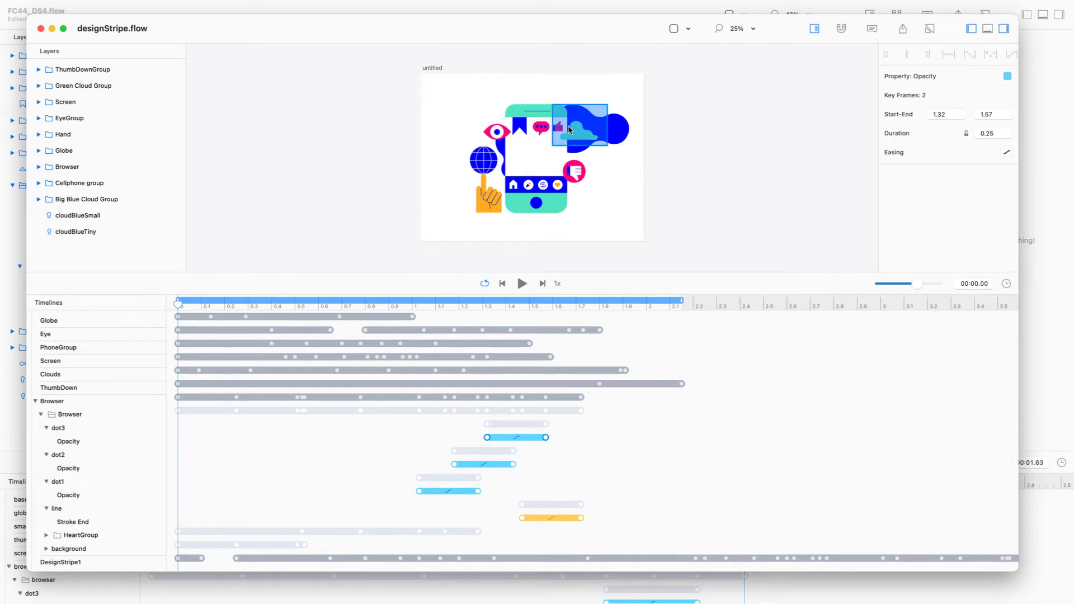
pyautogui.click(35, 401)
pyautogui.doubleClick(98, 372)
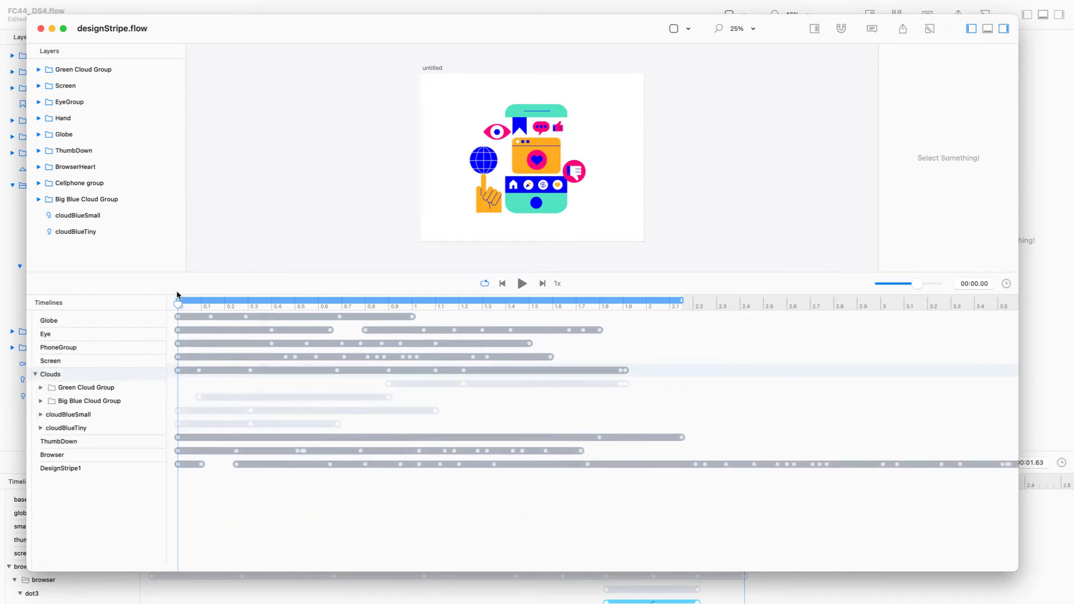
pyautogui.moveTo(179, 302); pyautogui.dragTo(176, 328)
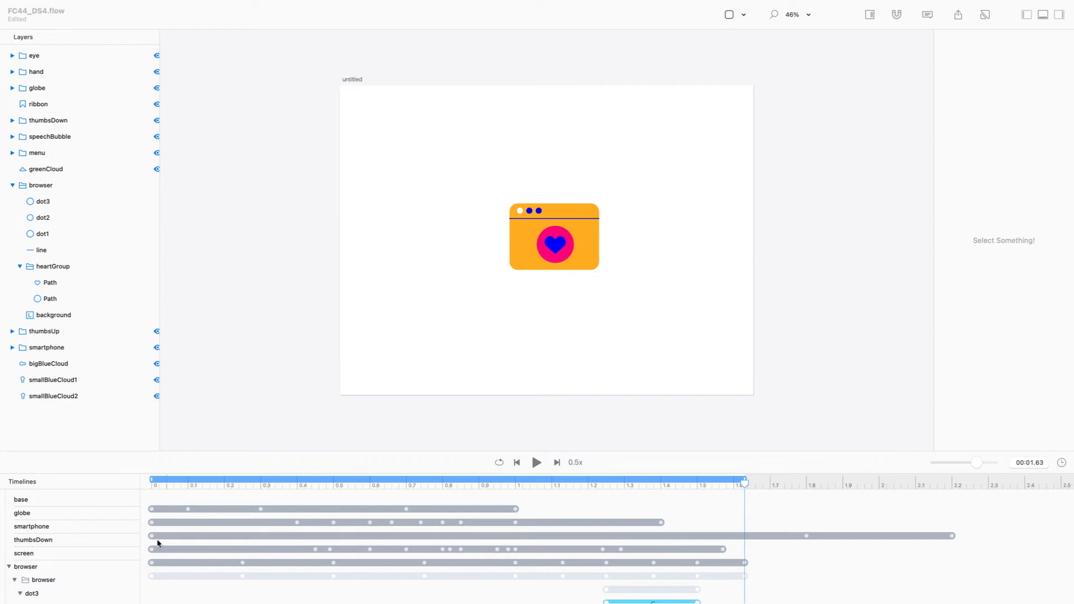
# Step: Duplicate the base timeline in FC44_DS4.flow and rename the copy as clouds
pyautogui.click(9, 567)
pyautogui.click(34, 502)
pyautogui.rightClick(35, 502)
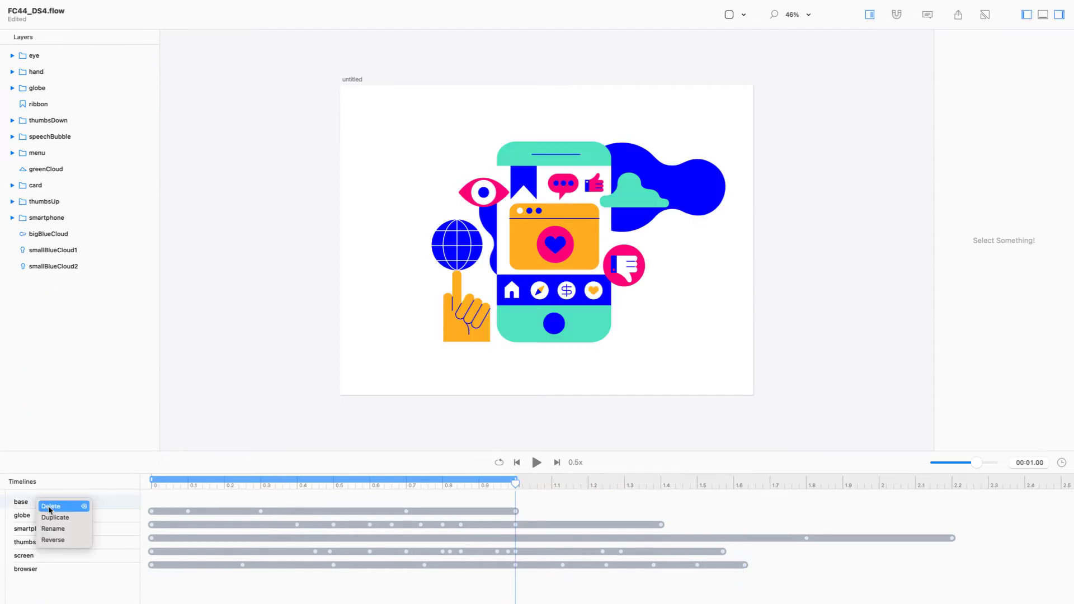
pyautogui.click(57, 518)
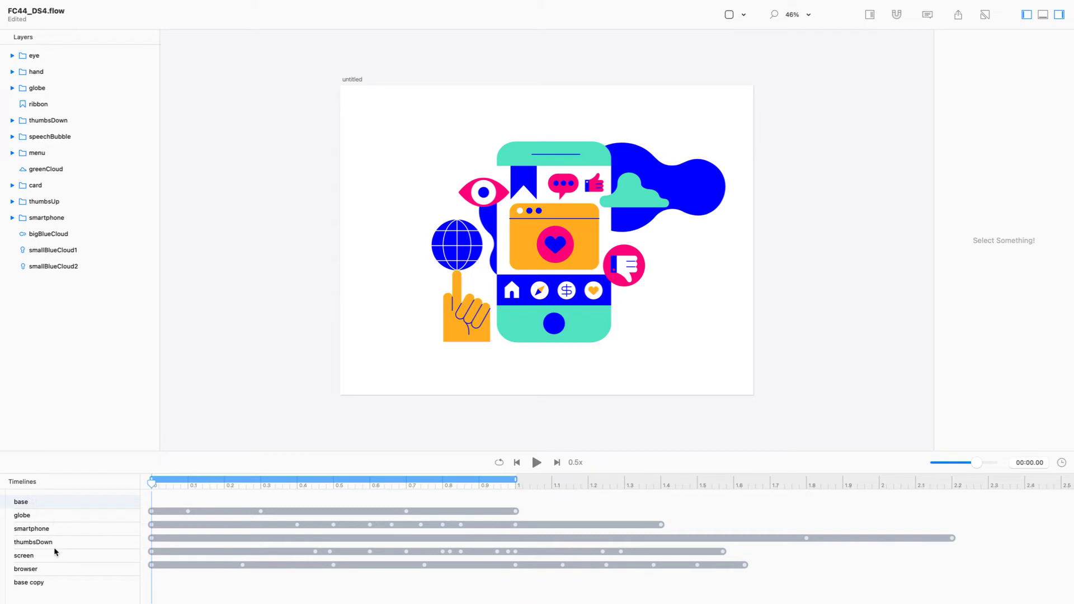
pyautogui.click(34, 585)
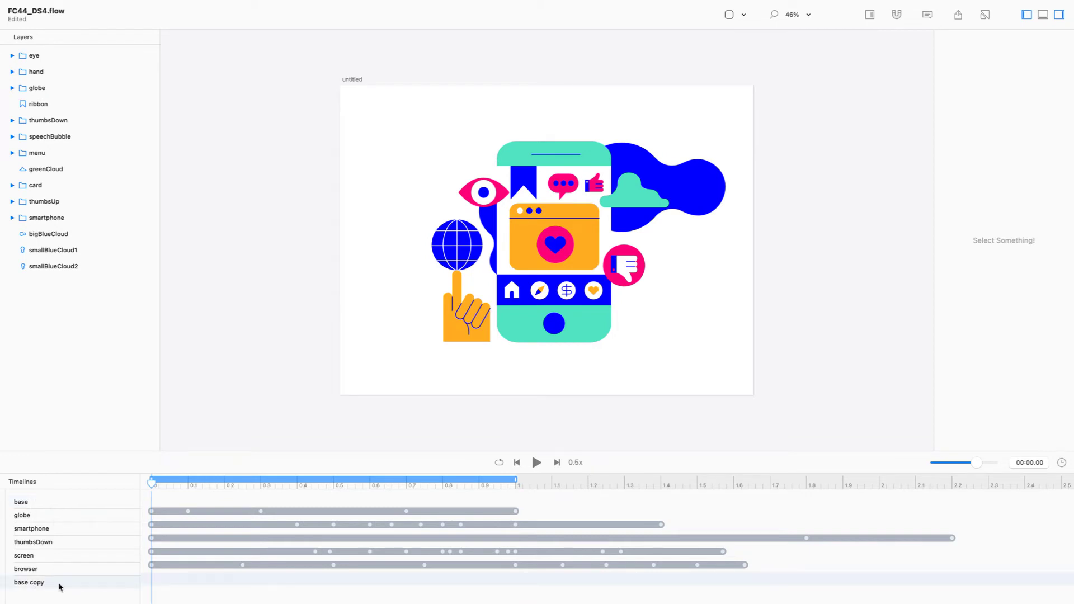
pyautogui.doubleClick(58, 584)
pyautogui.write('clouds')
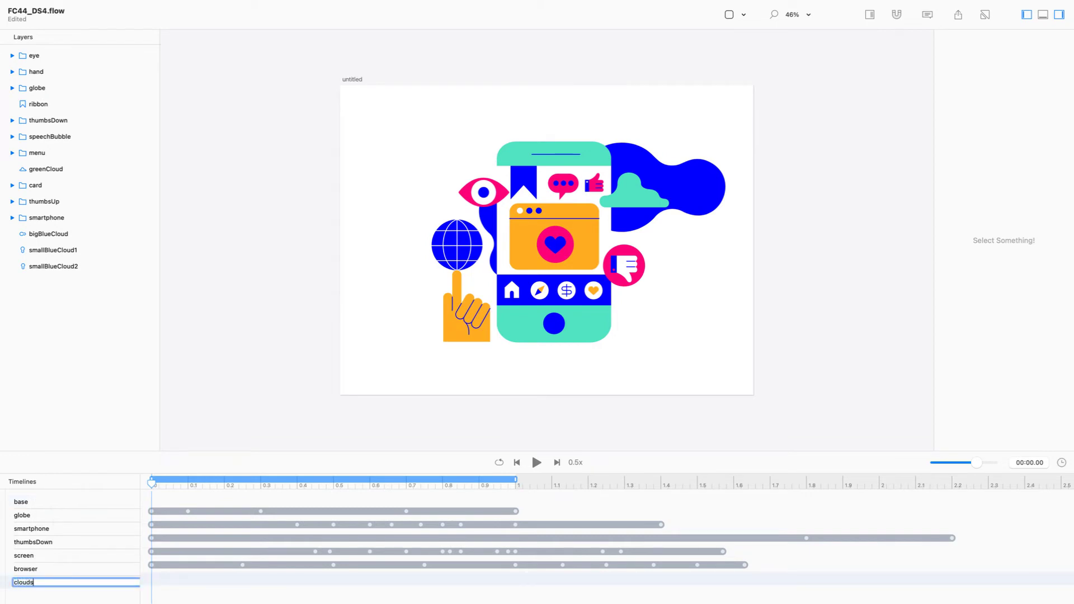
pyautogui.press('Return')
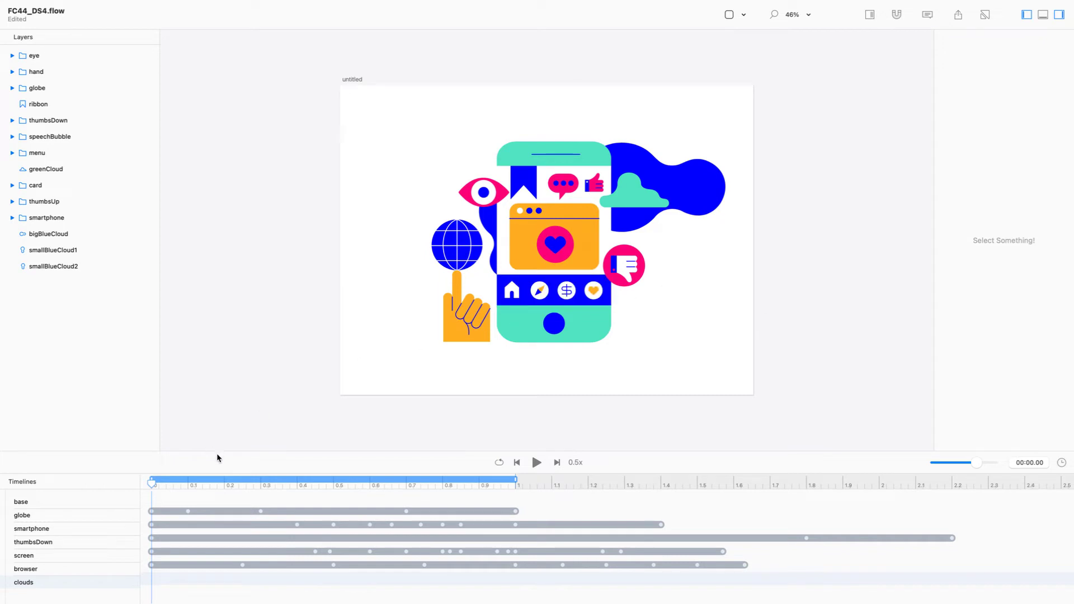
# Step: Hide the eye, hand and globe layers in the clouds timeline
pyautogui.moveTo(218, 451); pyautogui.dragTo(220, 401)
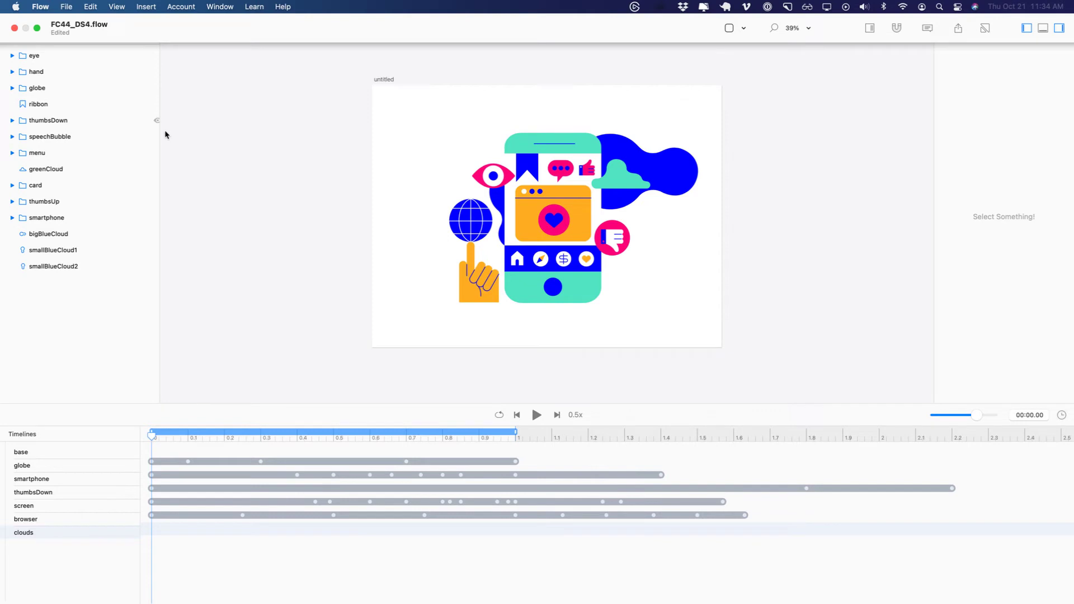
pyautogui.click(157, 55)
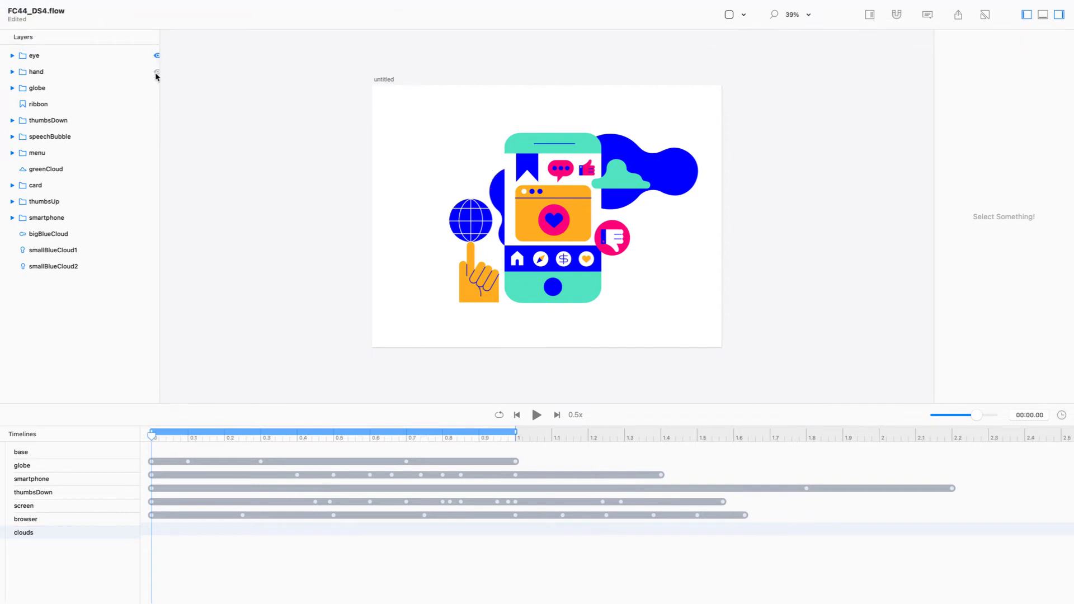
pyautogui.click(157, 72)
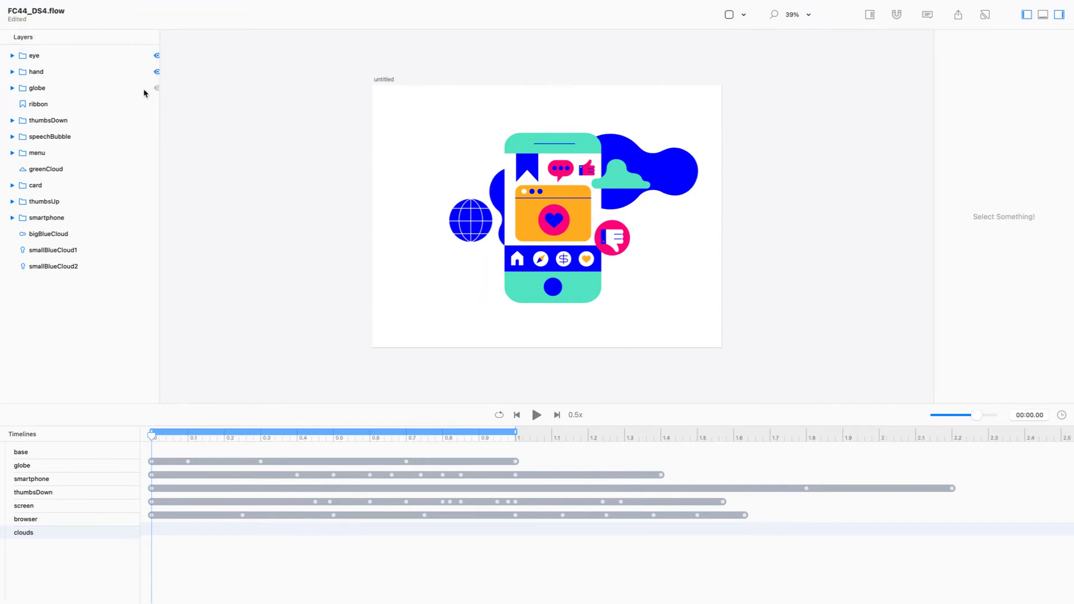
pyautogui.click(157, 90)
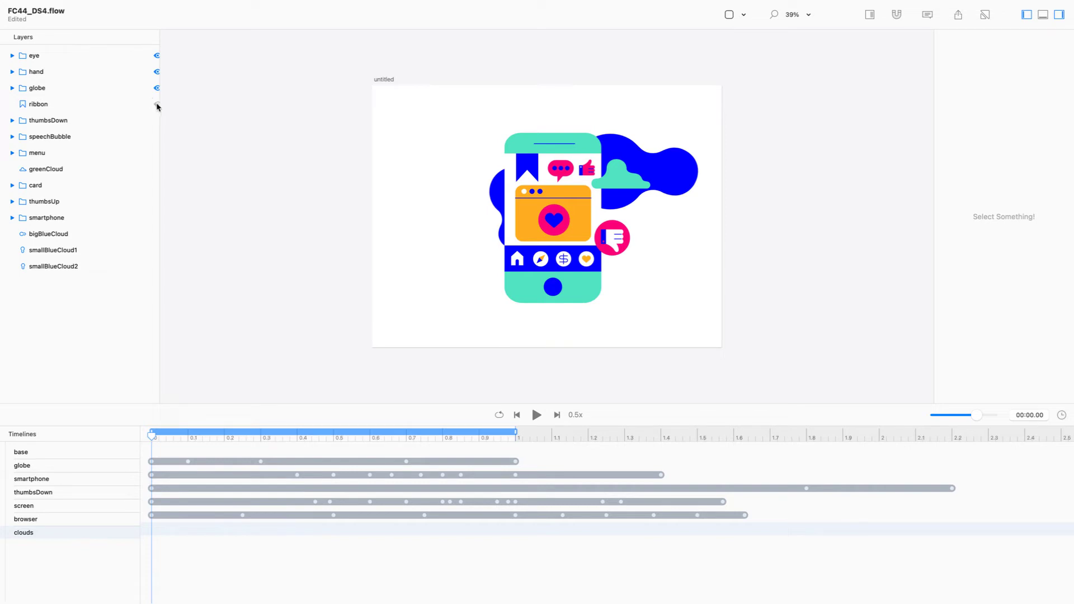
# Step: Delete the eye, hand, globe and ribbon layers from the clouds timeline
pyautogui.click(81, 56)
pyautogui.keyDown('shift'); pyautogui.click(82, 75); pyautogui.keyUp('shift')
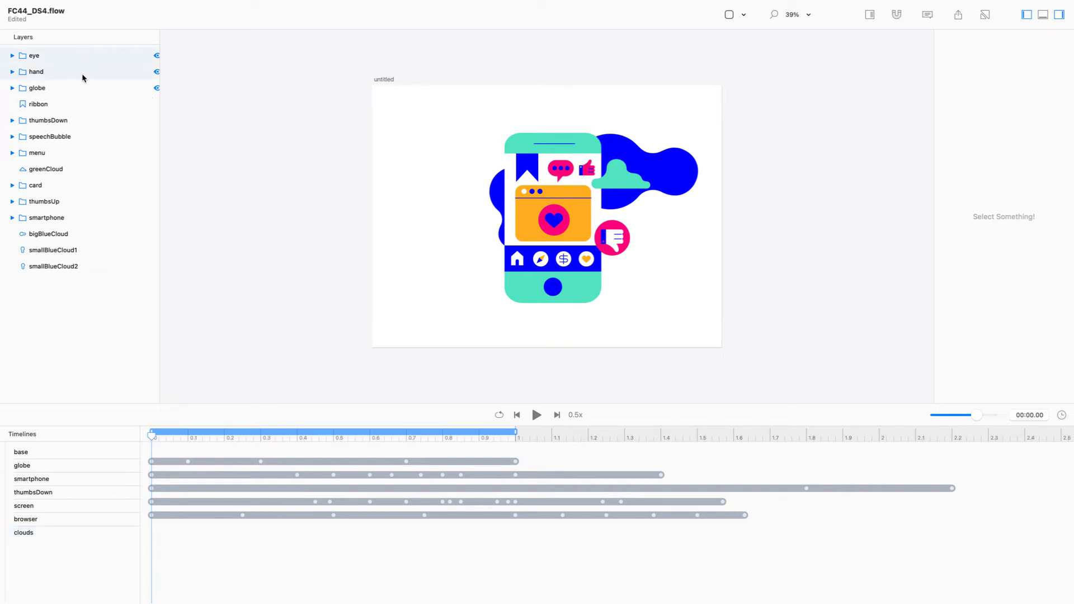
pyautogui.keyDown('shift'); pyautogui.click(95, 91); pyautogui.keyUp('shift')
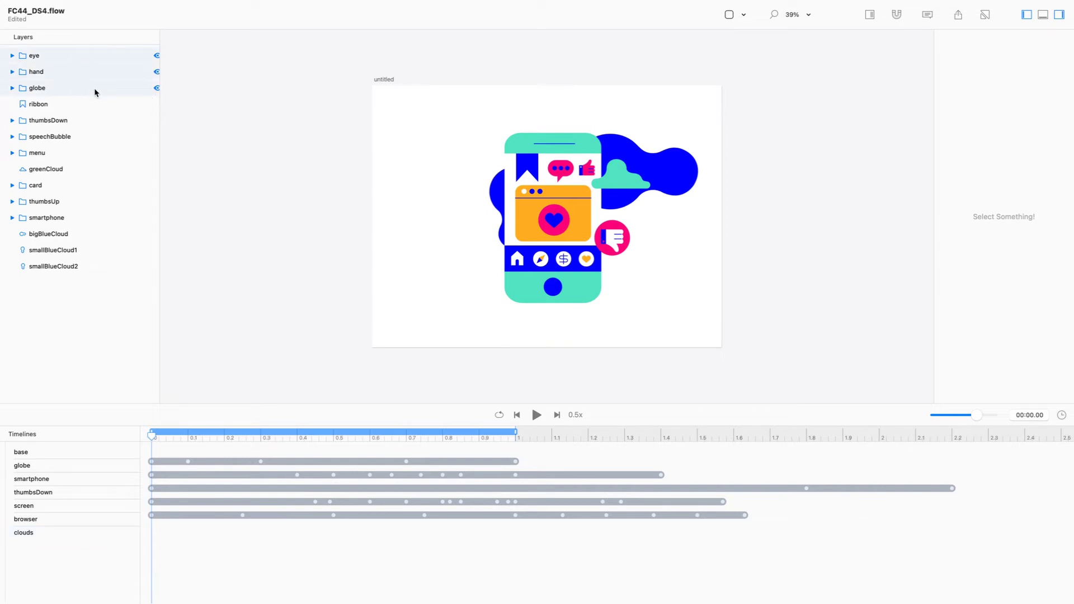
pyautogui.press('Delete')
pyautogui.click(74, 56)
pyautogui.press('Delete')
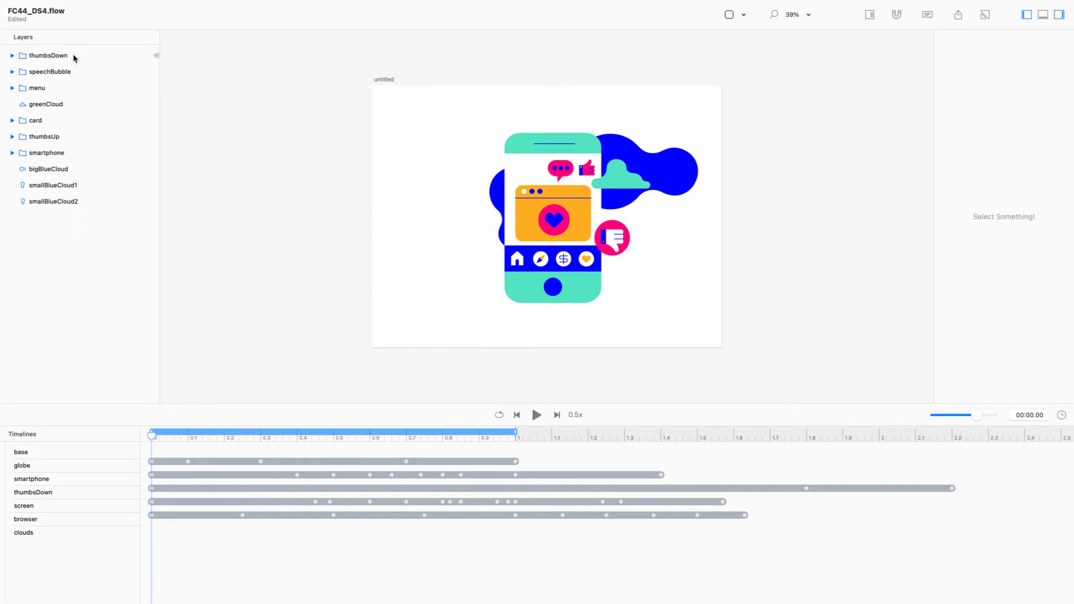
# Step: Delete the thumbsDown, speechBubble and menu layers from the clouds timeline
pyautogui.click(74, 55)
pyautogui.press('Delete')
pyautogui.click(73, 55)
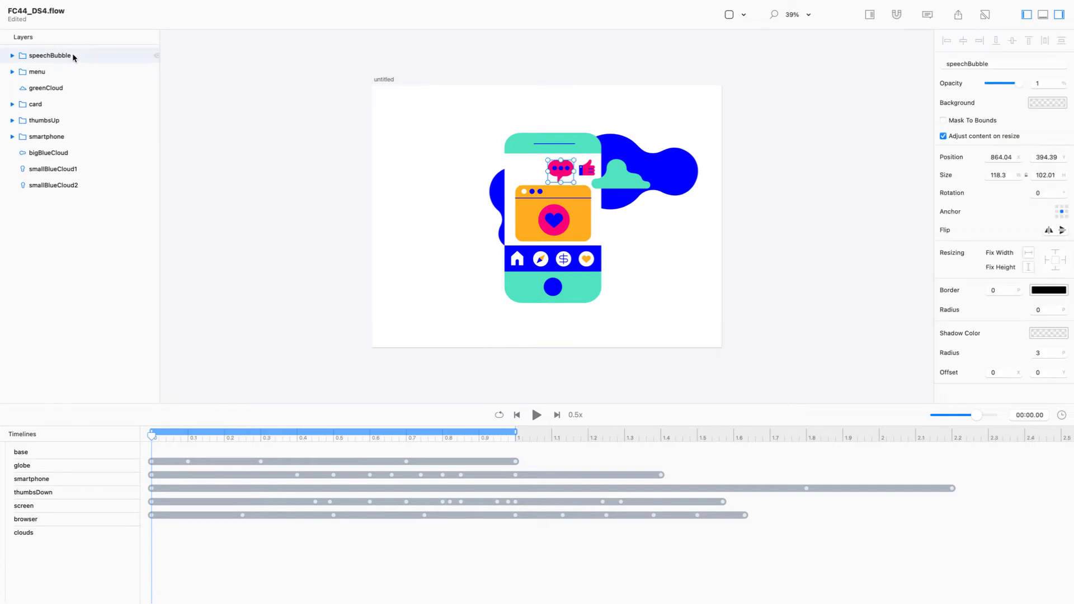
pyautogui.press('Delete')
pyautogui.click(74, 55)
pyautogui.press('Delete')
# Step: Delete the thumbsUp and card layers from the clouds timeline, keeping the cloud layers and smartphone
pyautogui.click(73, 56)
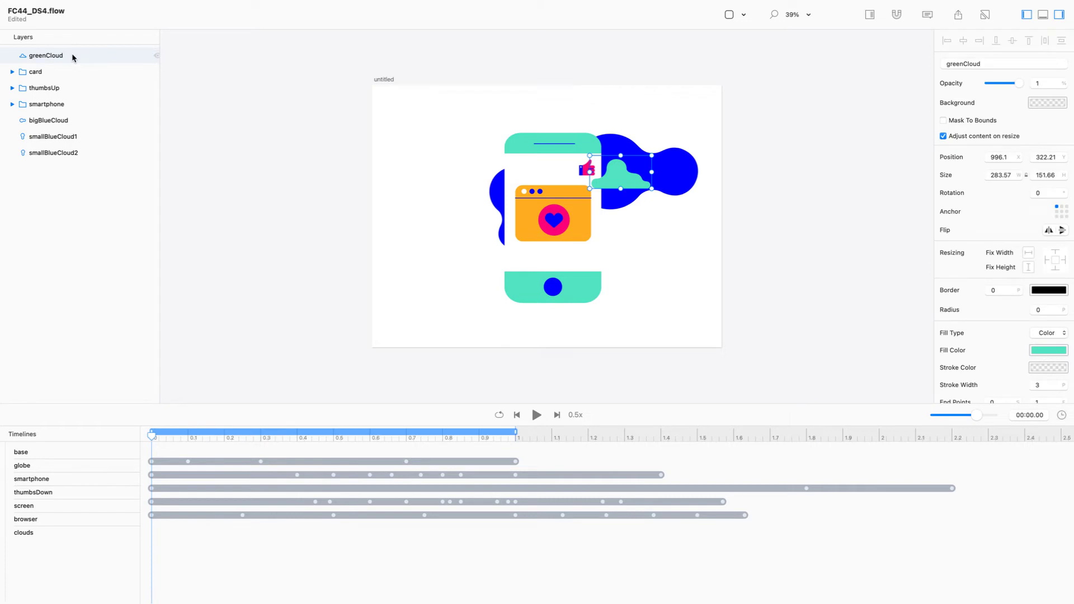
pyautogui.click(81, 77)
pyautogui.click(84, 89)
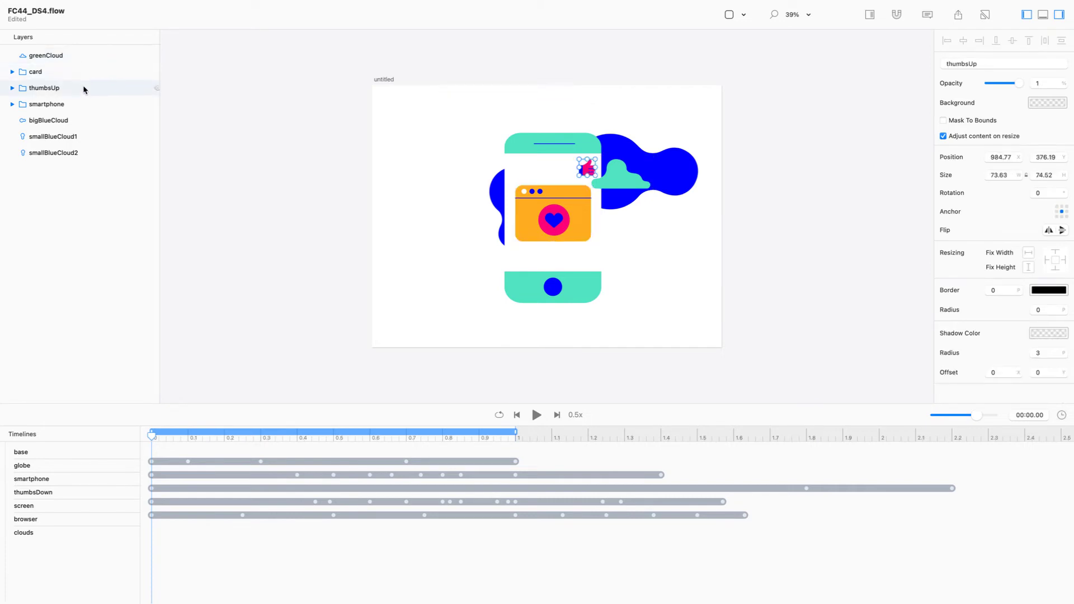
pyautogui.click(88, 107)
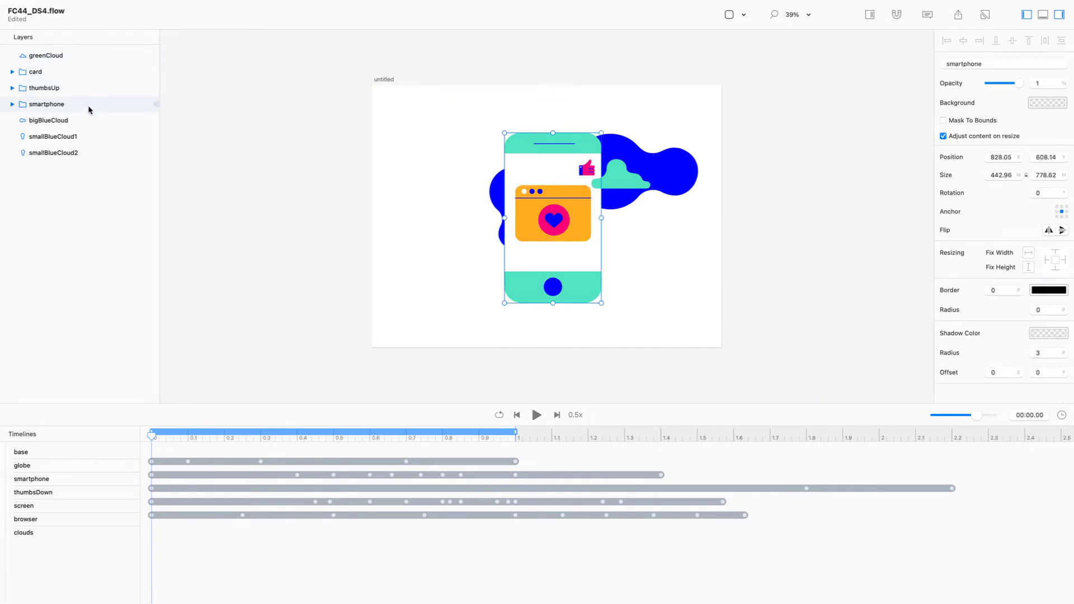
pyautogui.click(69, 88)
pyautogui.press('Delete')
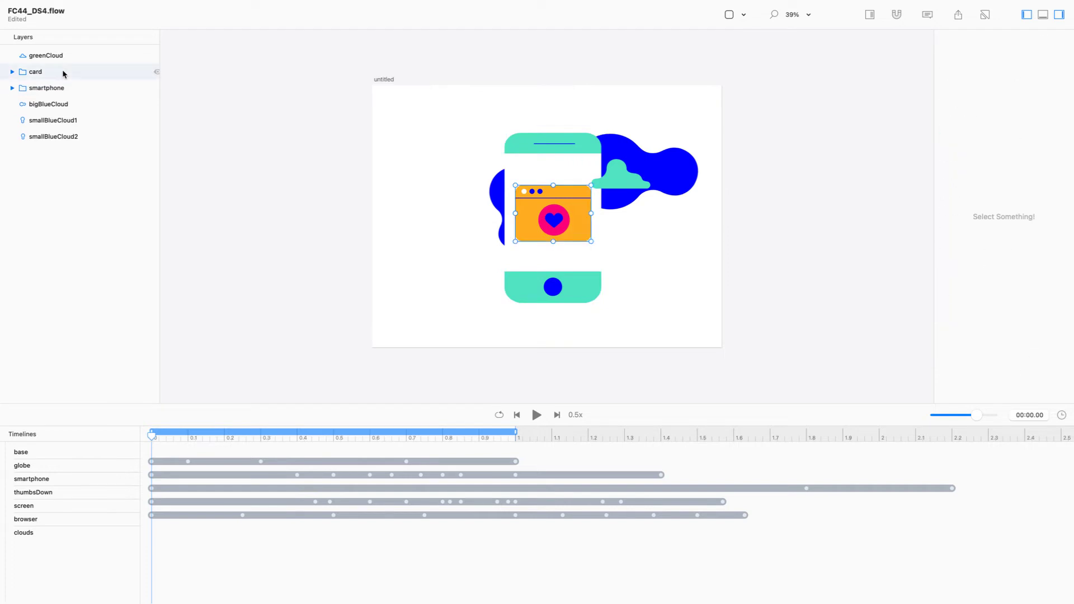
pyautogui.click(63, 72)
pyautogui.press('Delete')
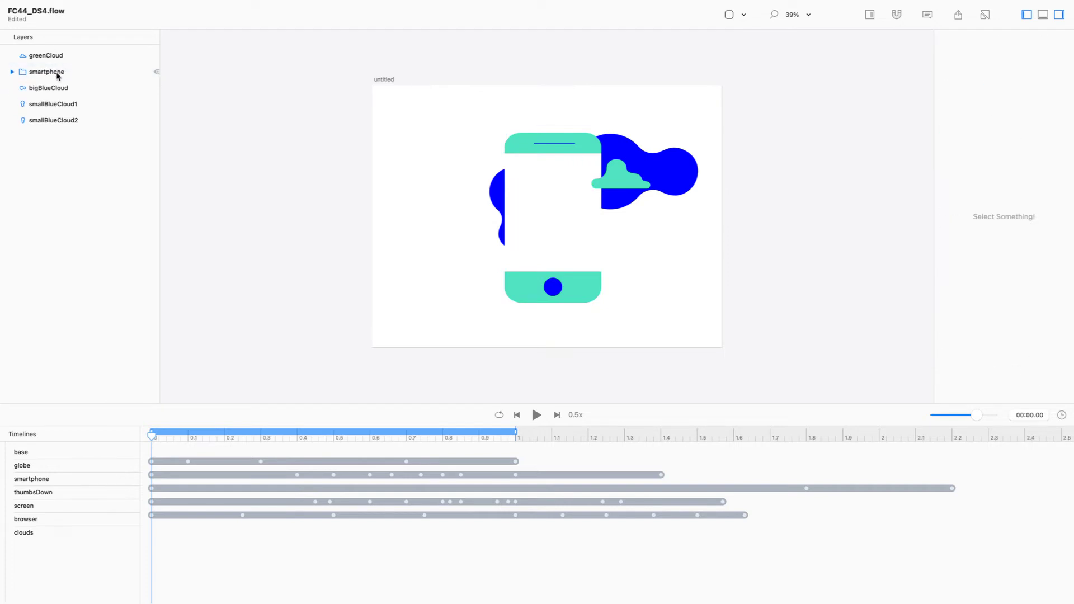
# Step: Hide the smartphone layer so only the clouds show on the canvas
pyautogui.click(156, 73)
pyautogui.click(157, 73)
pyautogui.click(157, 72)
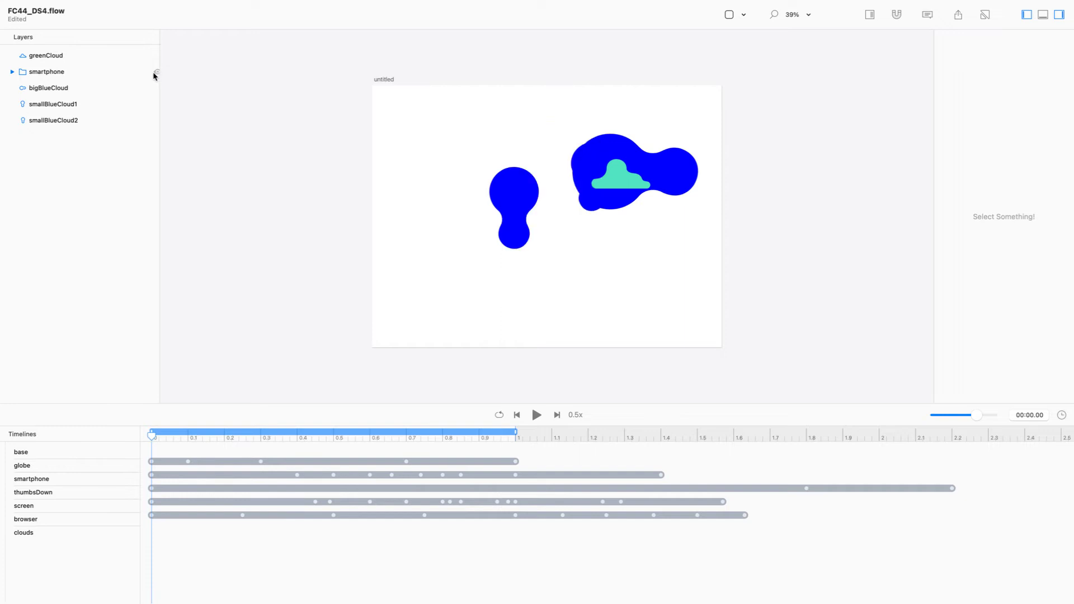
# Step: Select greenCloud, bigBlueCloud, smallBlueCloud1 and smallBlueCloud2 in turn to identify each shape on the canvas
pyautogui.click(69, 58)
pyautogui.click(77, 89)
pyautogui.click(81, 108)
pyautogui.click(85, 120)
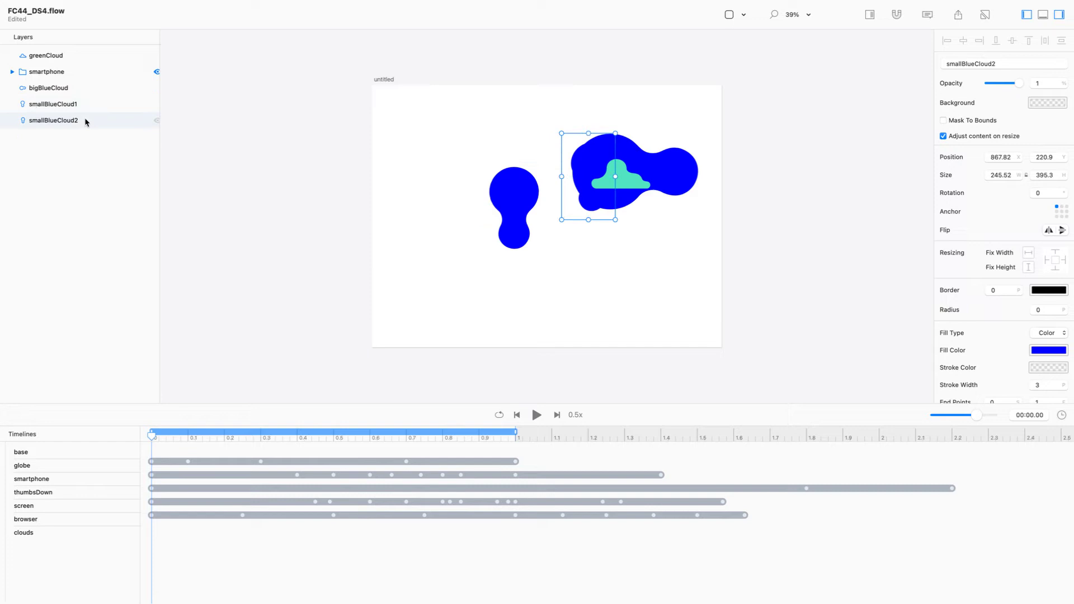
pyautogui.click(87, 106)
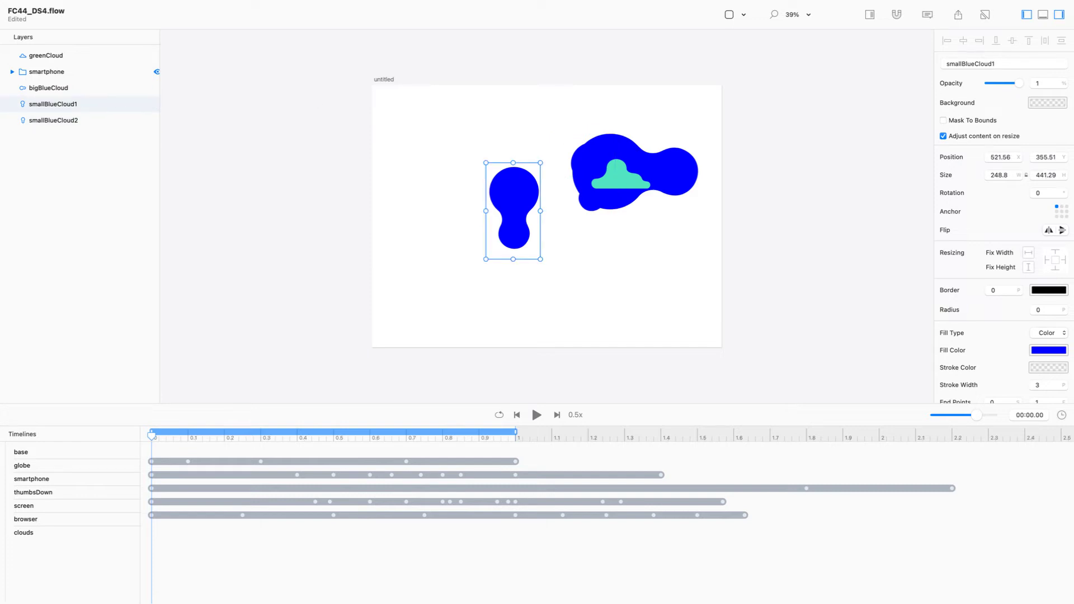
# Step: Check the reference animation and set smallBlueCloud1's rotation to -20 at the start of the clouds timeline
pyautogui.press('super+Tab')
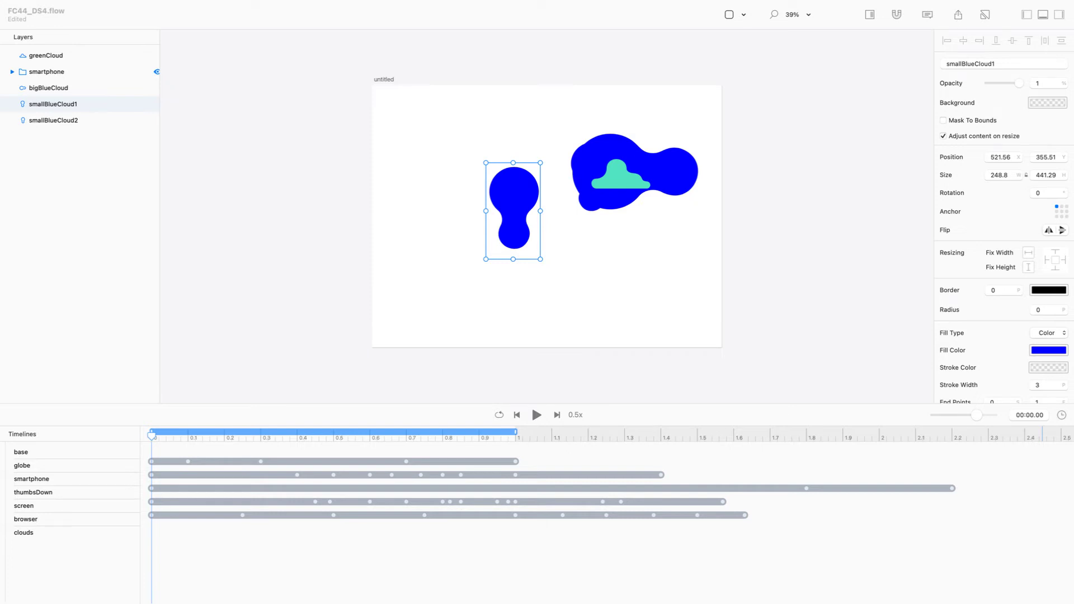
pyautogui.click(516, 210)
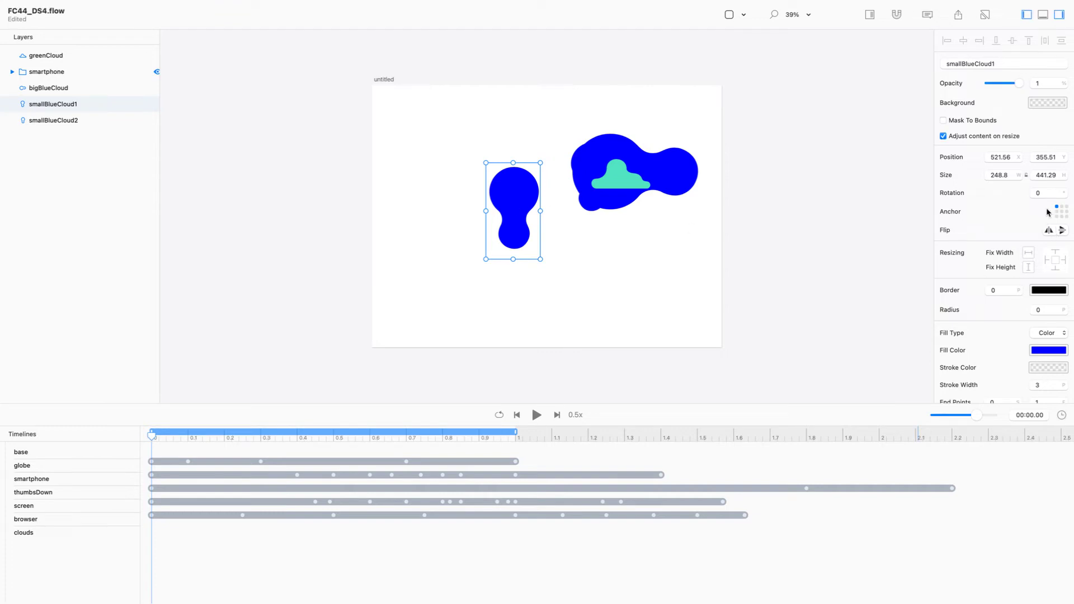
pyautogui.click(1041, 193)
pyautogui.write('-20')
pyautogui.press('Return')
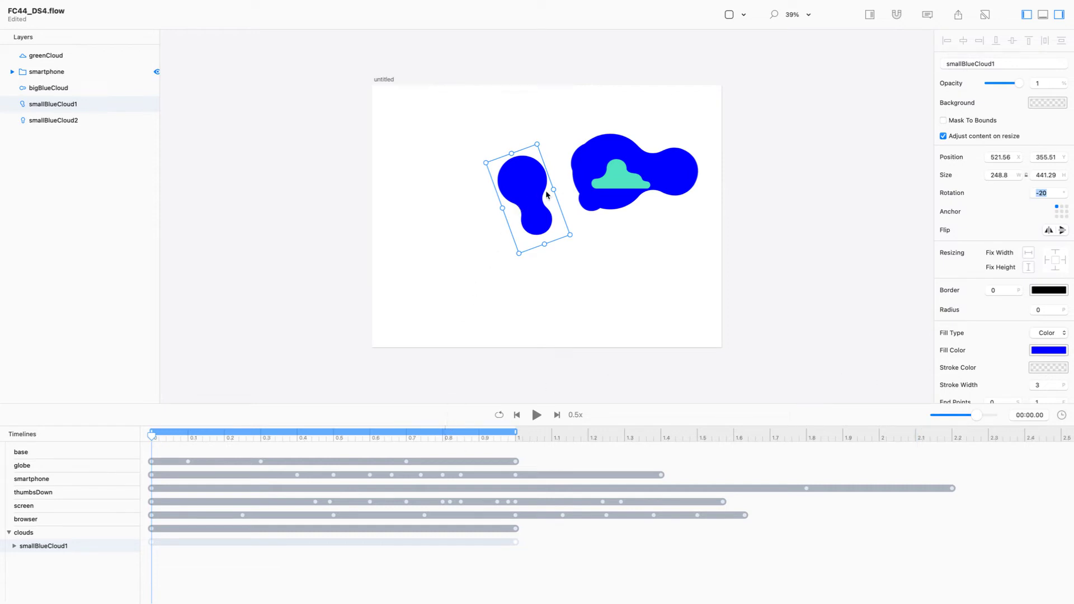
# Step: Set smallBlueCloud1's X position to 650 at the start of the clouds timeline
pyautogui.click(1007, 156)
pyautogui.hotkey('shift', 'Up')
pyautogui.hotkey('shift', 'Up')
pyautogui.hotkey('shift', 'Up')
pyautogui.hotkey('shift', 'Up')
pyautogui.hotkey('shift', 'Up')
pyautogui.hotkey('shift', 'Up')
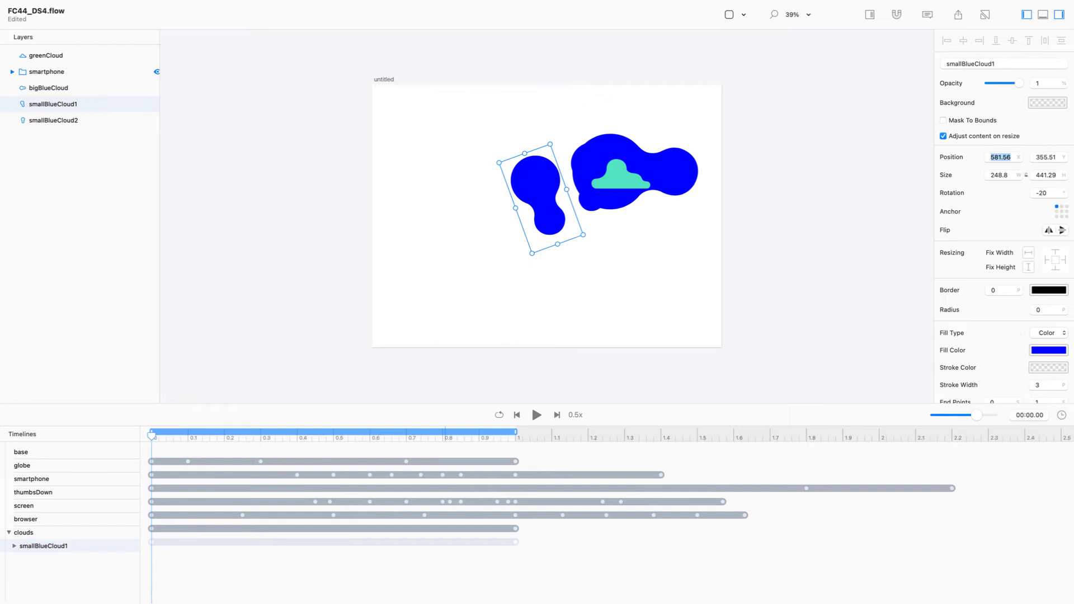
pyautogui.write('650')
pyautogui.press('Return')
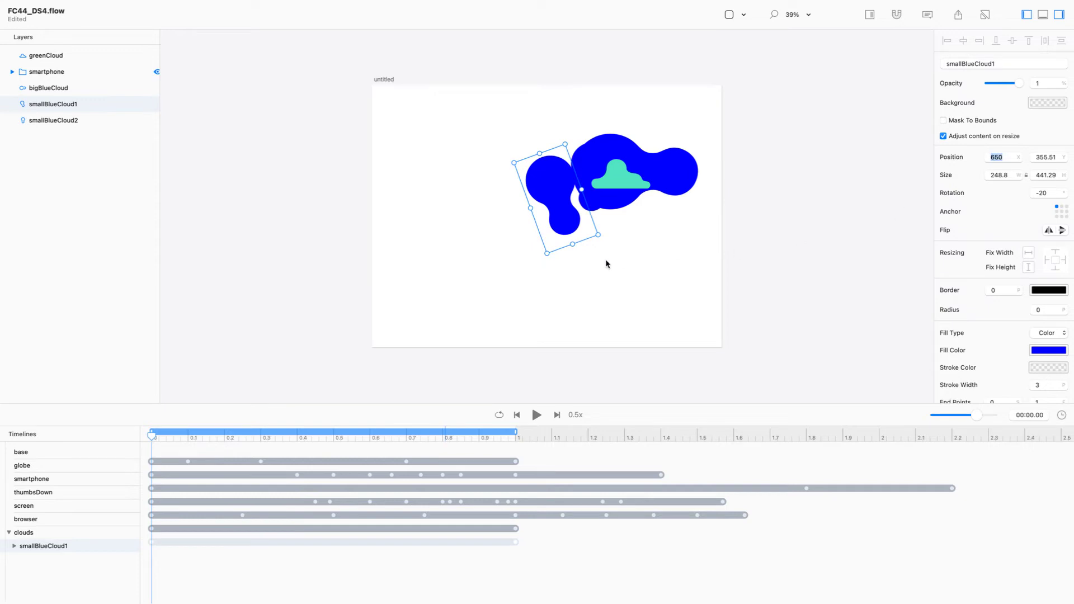
# Step: Show the smartphone layer again and move smallBlueCloud1's end keyframes for X and Rotation to 1.1 s
pyautogui.click(157, 71)
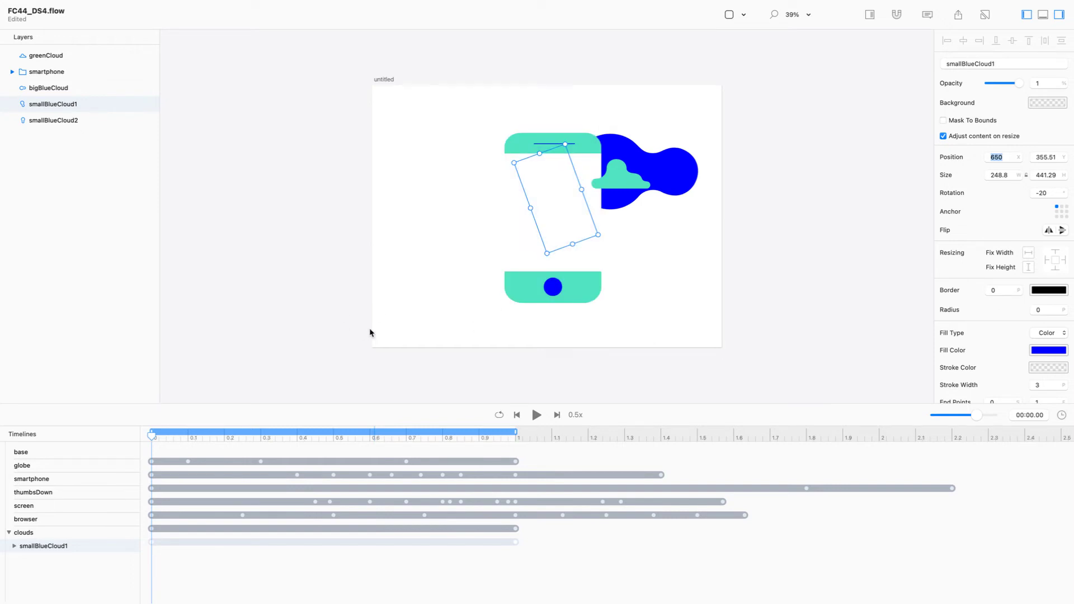
pyautogui.click(14, 548)
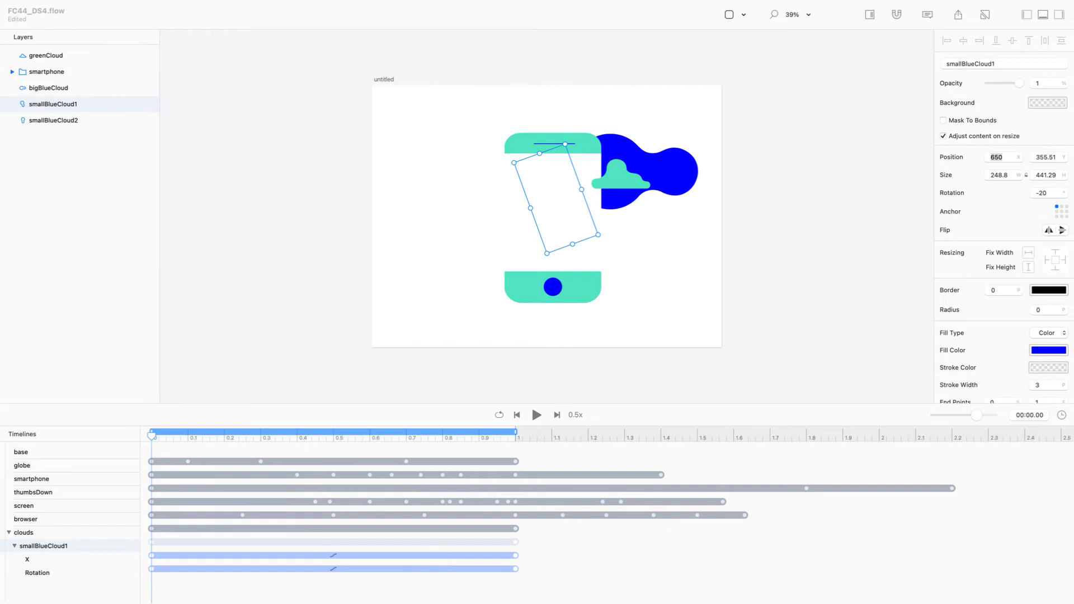
pyautogui.click(531, 559)
pyautogui.moveTo(538, 572)
pyautogui.mouseDown()
pyautogui.moveTo(500, 551)
pyautogui.moveTo(552, 556)
pyautogui.mouseUp()
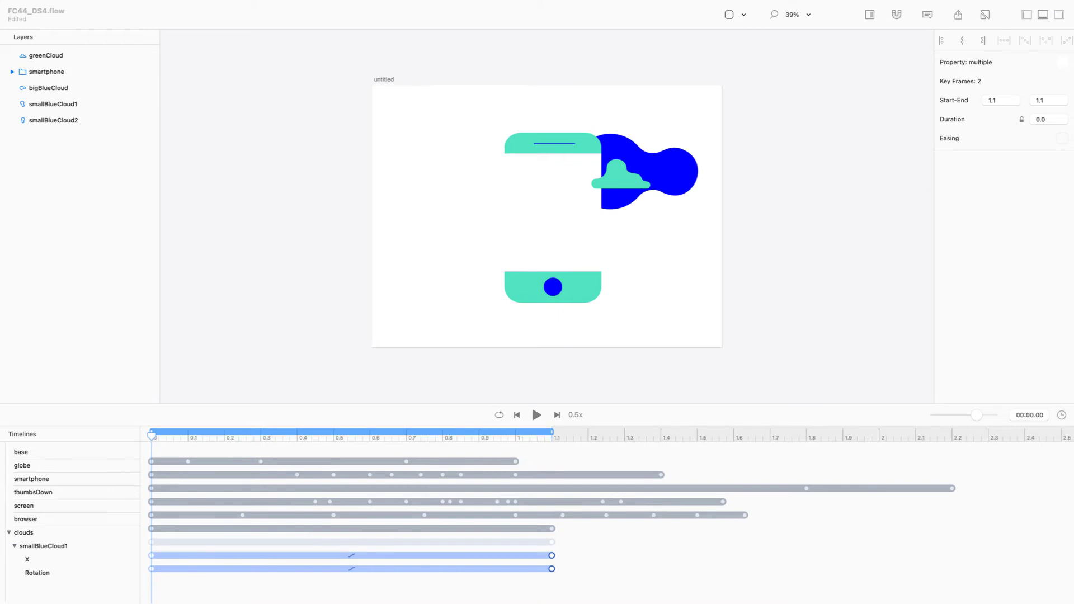
# Step: Delay smallBlueCloud1's first Rotation keyframe to 0.3 s and play back the clouds animation
pyautogui.click(152, 571)
pyautogui.moveTo(151, 571); pyautogui.dragTo(261, 567)
pyautogui.click(304, 280)
pyautogui.press('space')
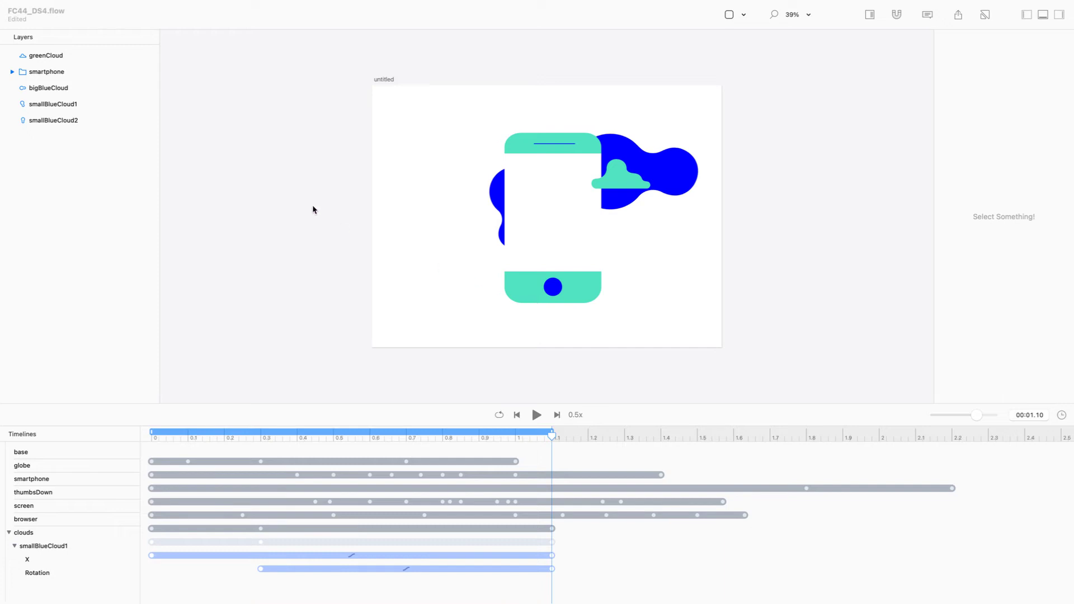
# Step: Hide the bigBlueCloud and greenCloud layers and select smallBlueCloud2 behind the smartphone
pyautogui.click(157, 88)
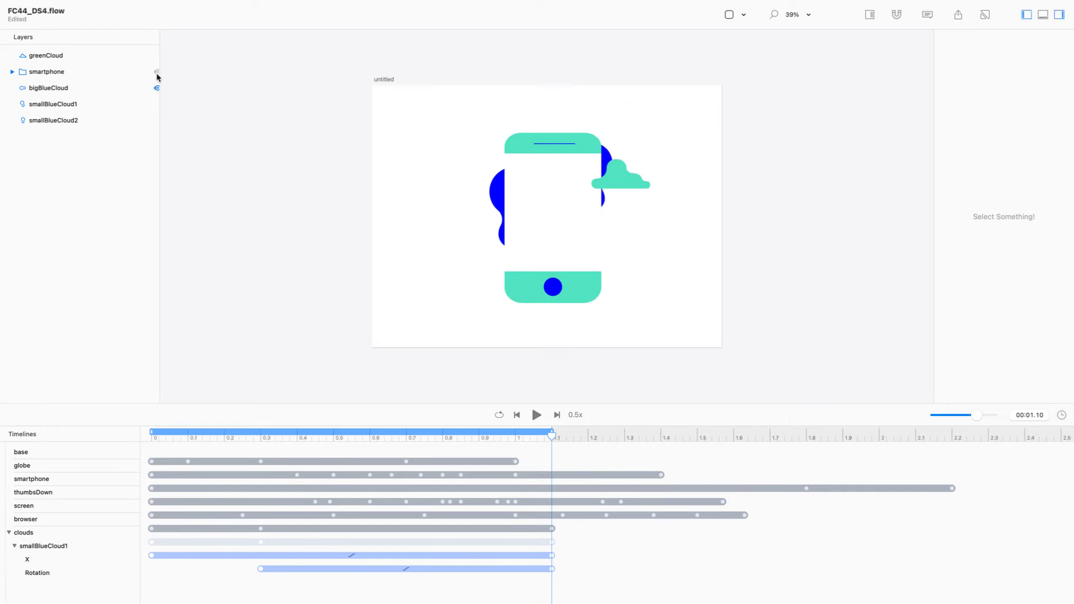
pyautogui.click(158, 56)
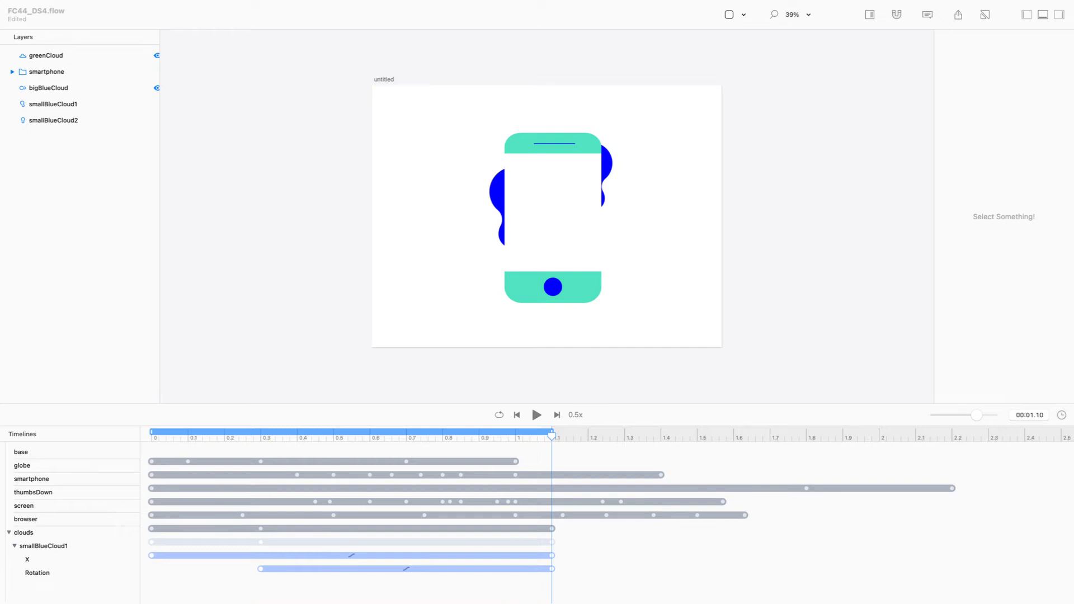
pyautogui.click(611, 166)
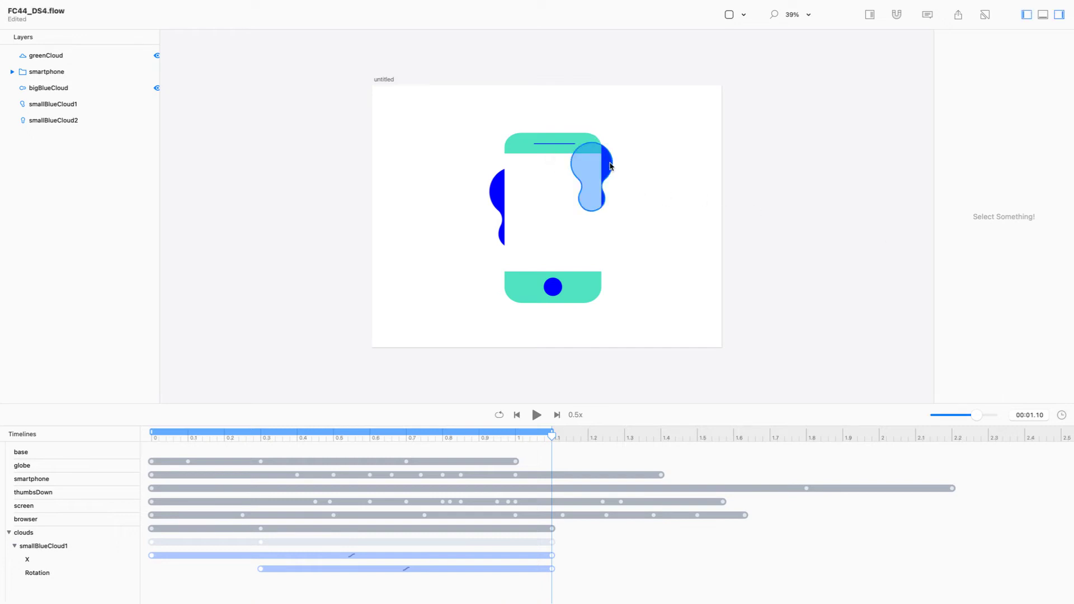
pyautogui.click(611, 167)
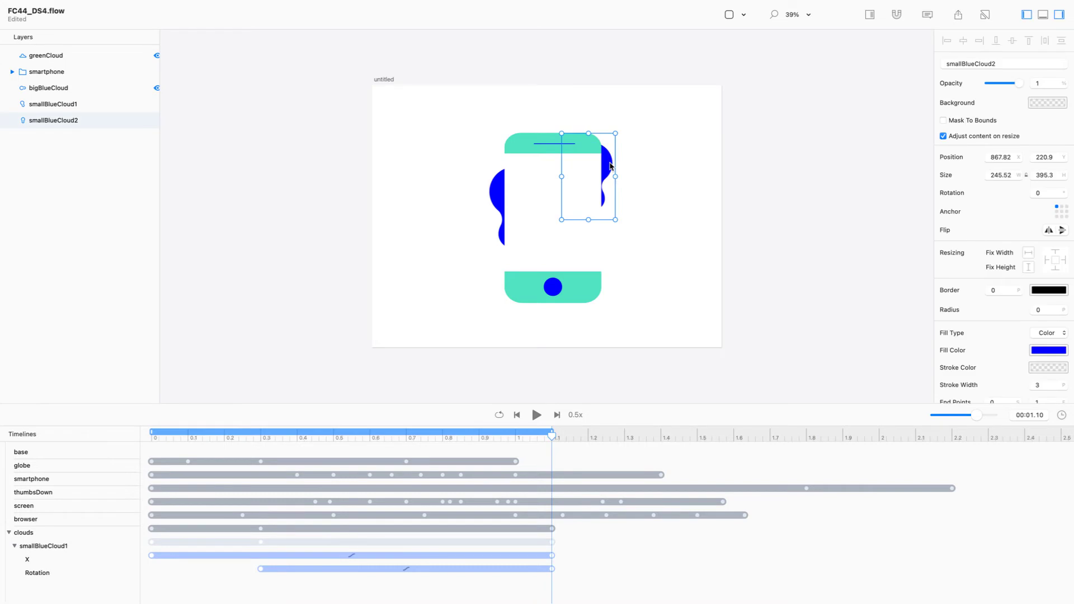
pyautogui.click(994, 157)
pyautogui.write('806')
pyautogui.press('Return')
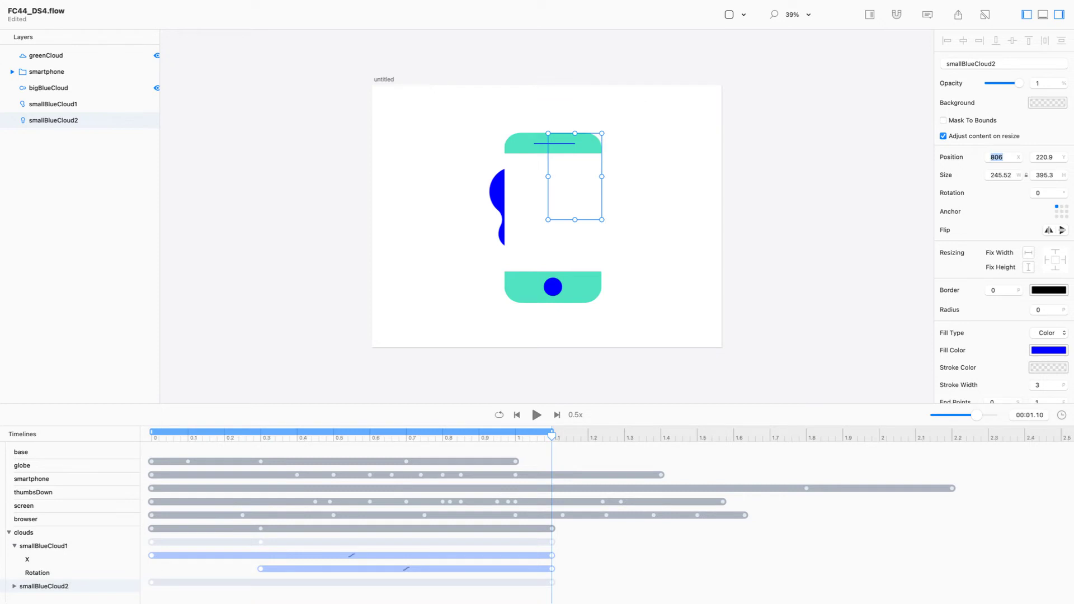
pyautogui.press('super+z')
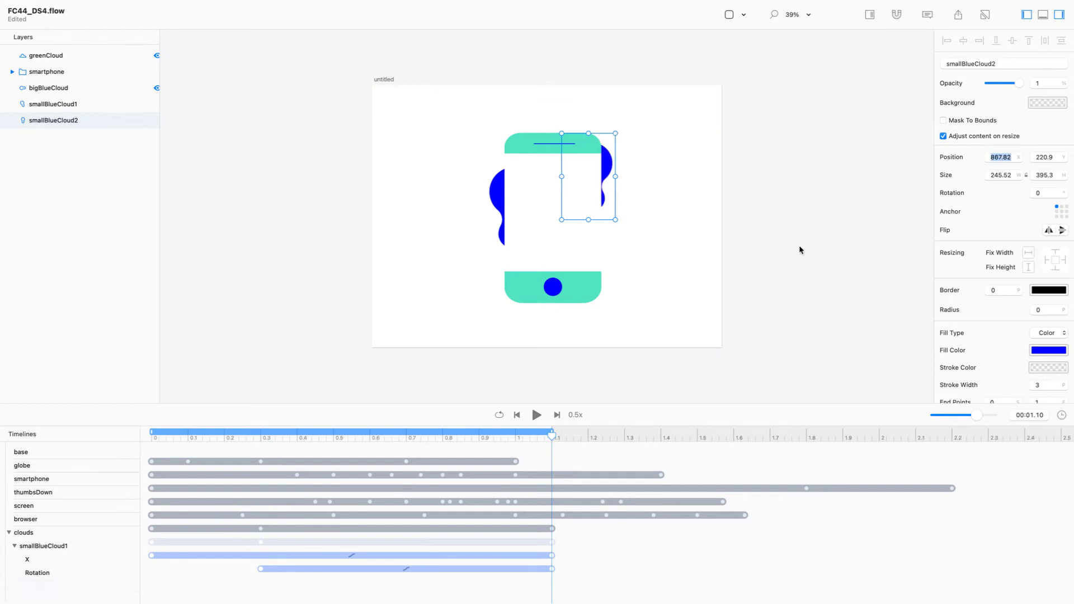
# Step: At 0 s, set smallBlueCloud2's X position to 806 and expand its tracks in an enlarged timeline area
pyautogui.moveTo(331, 438); pyautogui.dragTo(102, 444)
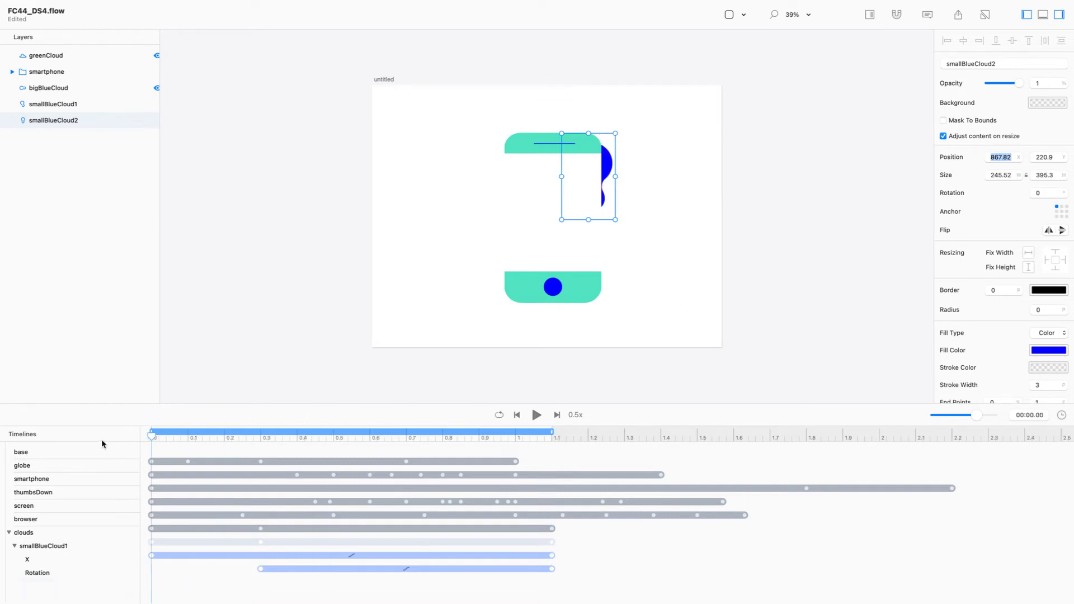
pyautogui.click(998, 158)
pyautogui.doubleClick(998, 158)
pyautogui.write('806')
pyautogui.press('Return')
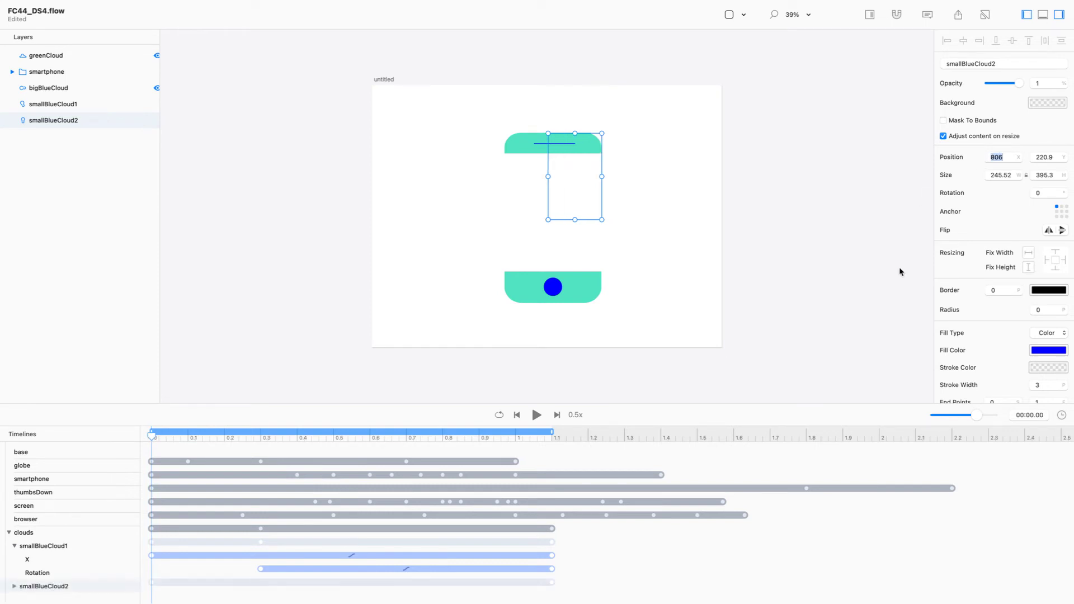
pyautogui.click(15, 587)
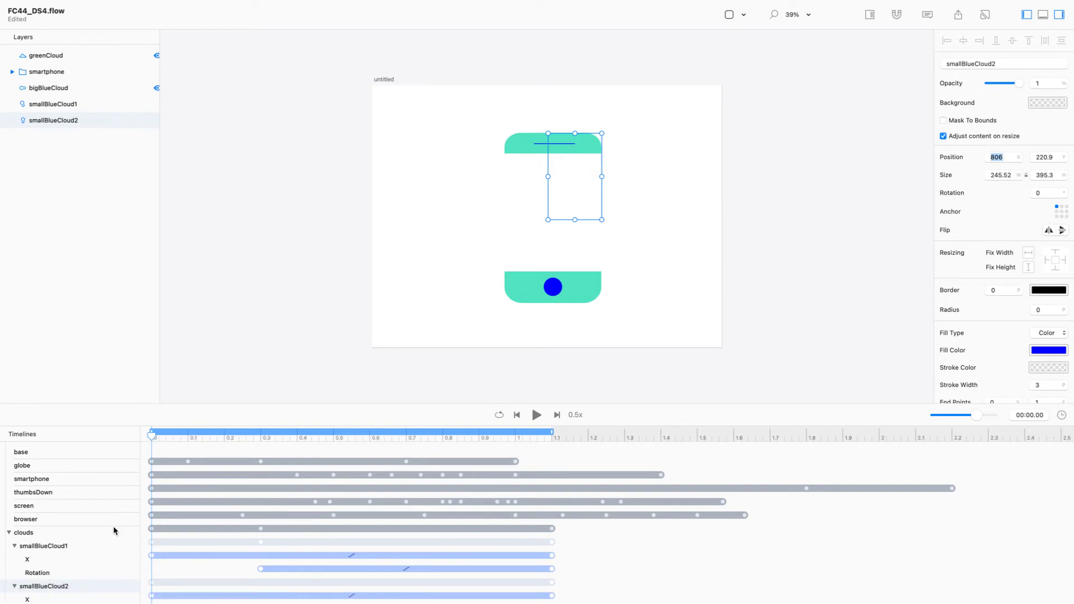
pyautogui.moveTo(202, 404); pyautogui.dragTo(208, 351)
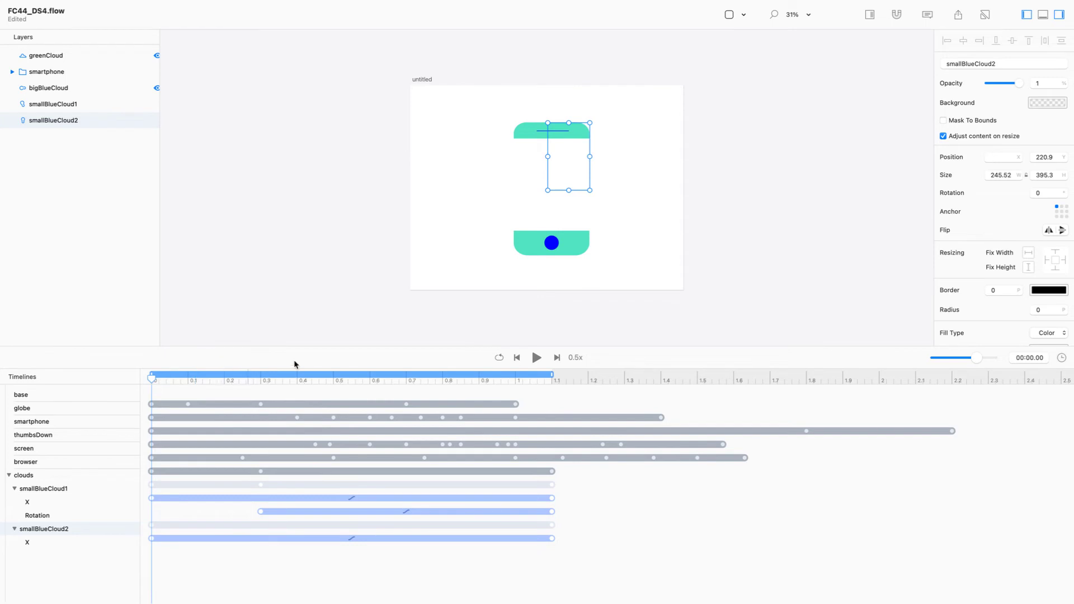
# Step: Preview the clouds animation and move smallBlueCloud2's end X keyframe to 0.7 s
pyautogui.click(535, 359)
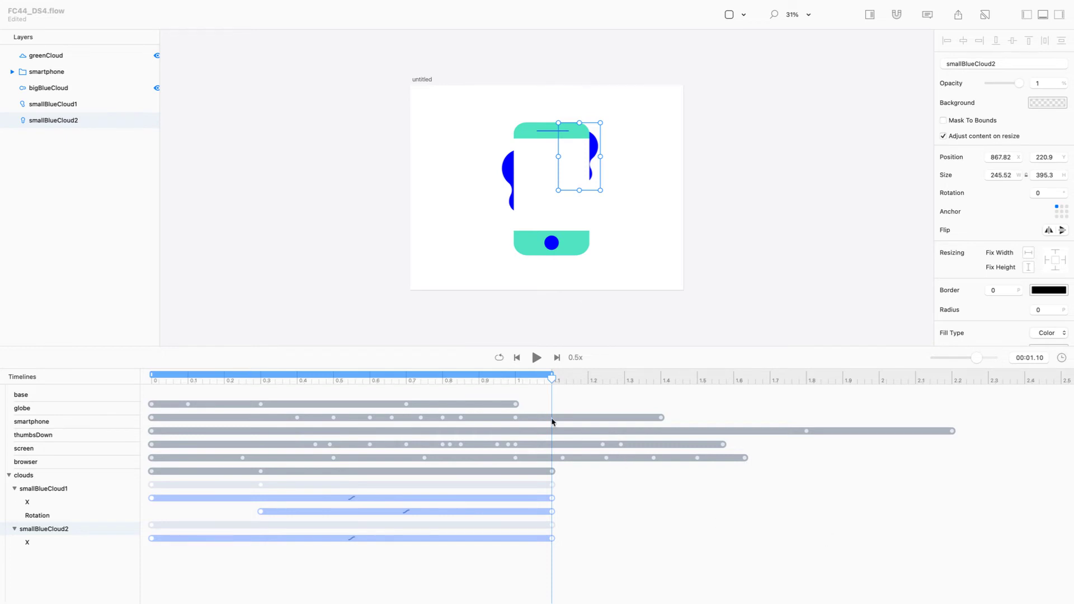
pyautogui.moveTo(553, 538); pyautogui.dragTo(405, 524)
pyautogui.moveTo(553, 378); pyautogui.dragTo(140, 389)
pyautogui.press('space')
pyautogui.moveTo(574, 402); pyautogui.dragTo(405, 421)
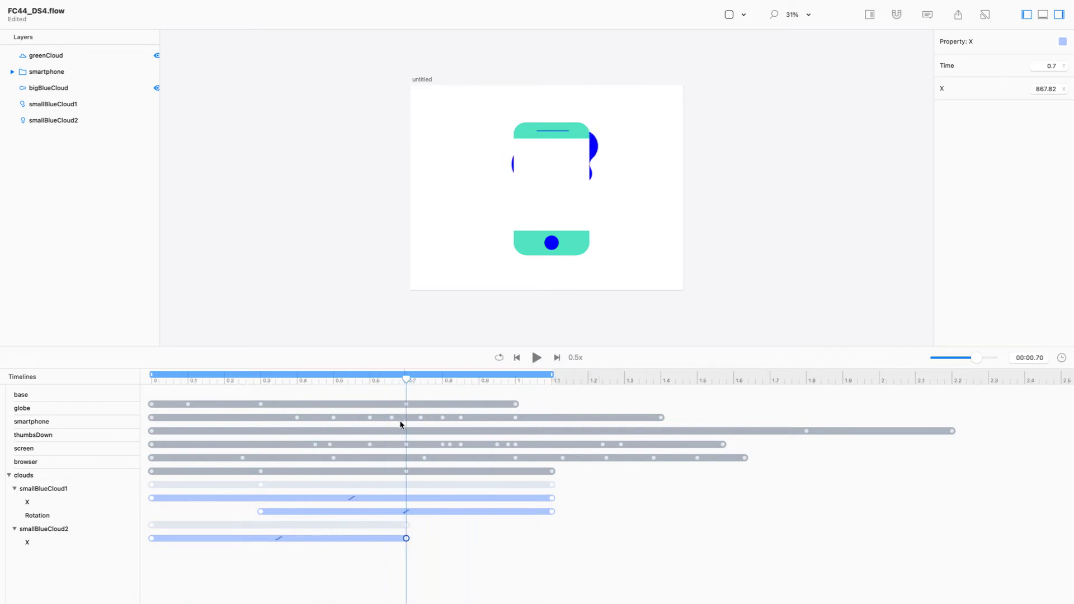
# Step: Set the easing of smallBlueCloud2's X transition to Back Out
pyautogui.click(279, 539)
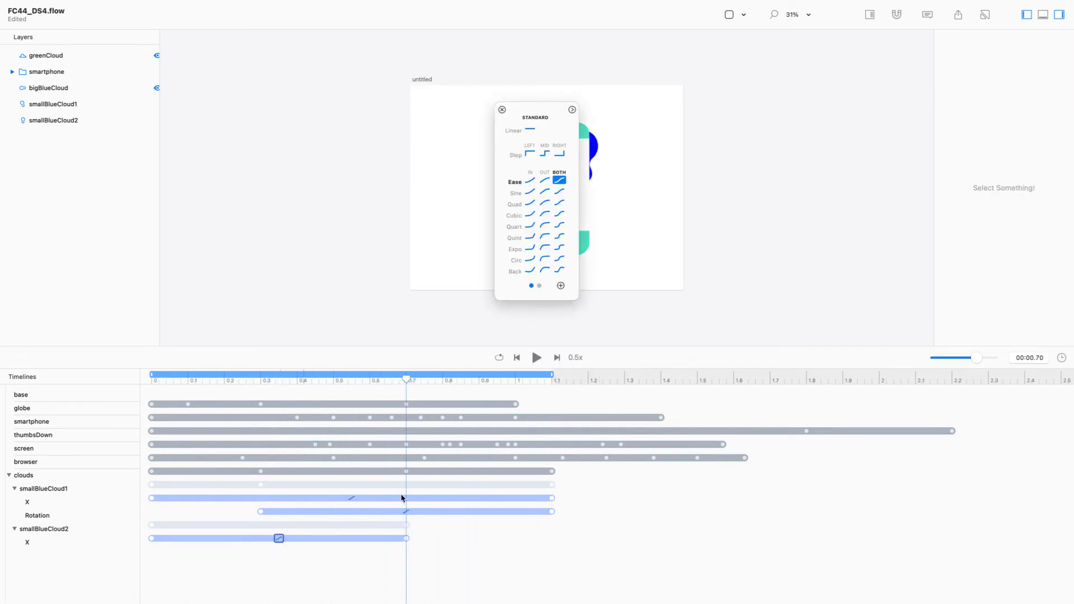
pyautogui.click(544, 270)
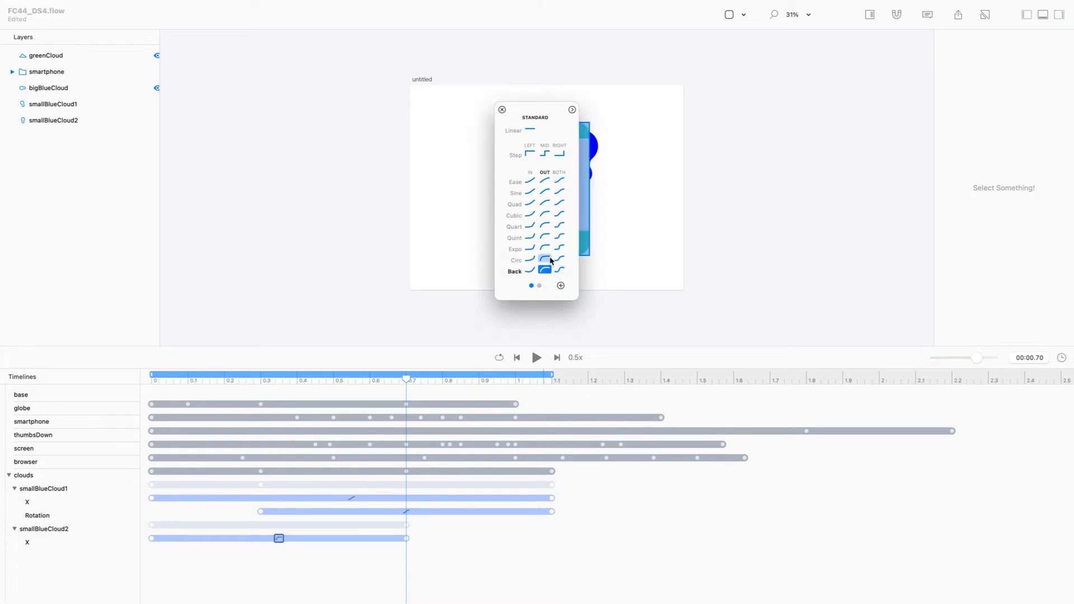
pyautogui.click(502, 110)
# Step: Add an X keyframe to smallBlueCloud2 at 0.46 s, keeping its current position there
pyautogui.moveTo(408, 380); pyautogui.dragTo(319, 381)
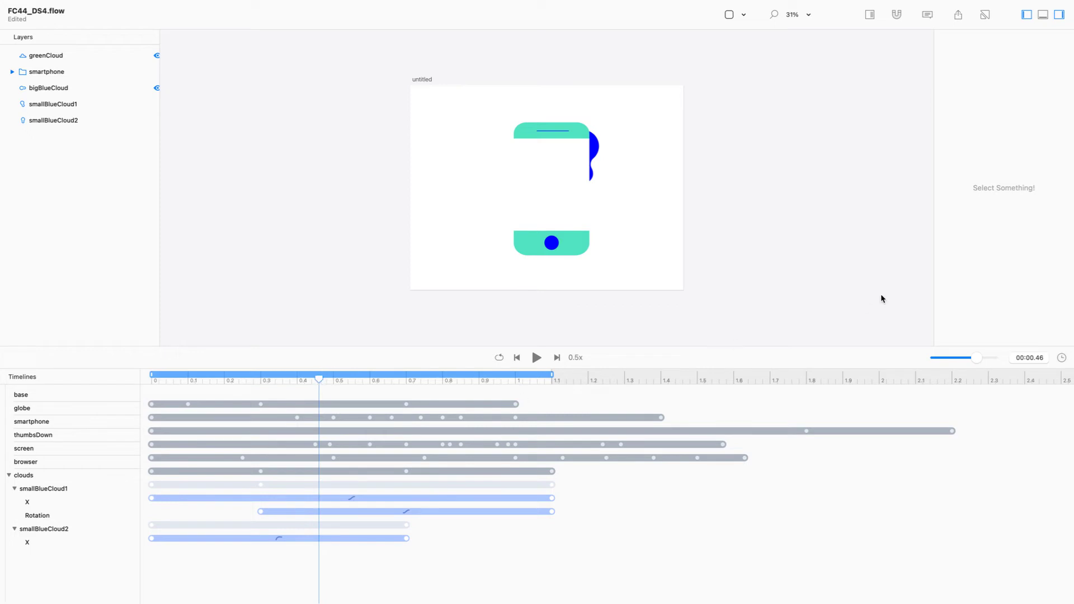
pyautogui.click(602, 148)
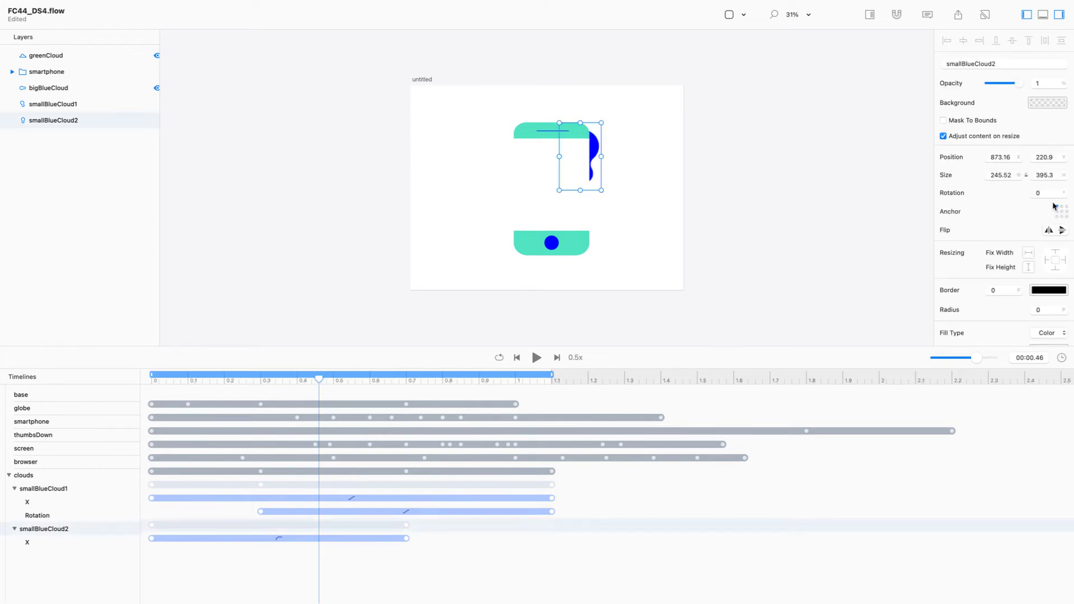
pyautogui.doubleClick(1008, 157)
pyautogui.click(1008, 157)
pyautogui.press('Return')
# Step: Set smallBlueCloud2's second X transition to Back Out easing and its first to Ease Out
pyautogui.click(363, 539)
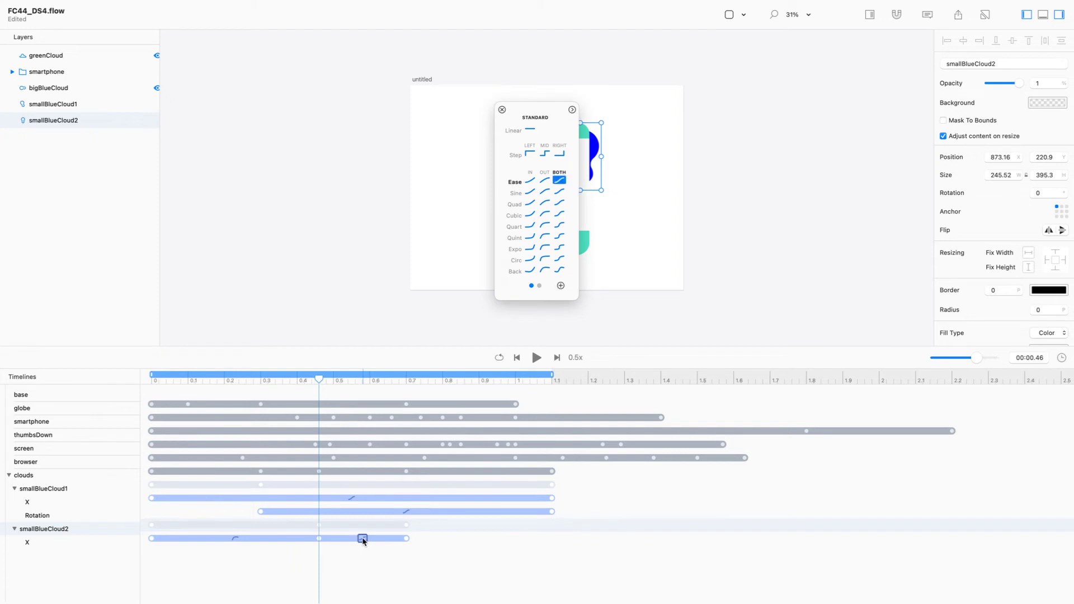
pyautogui.click(545, 270)
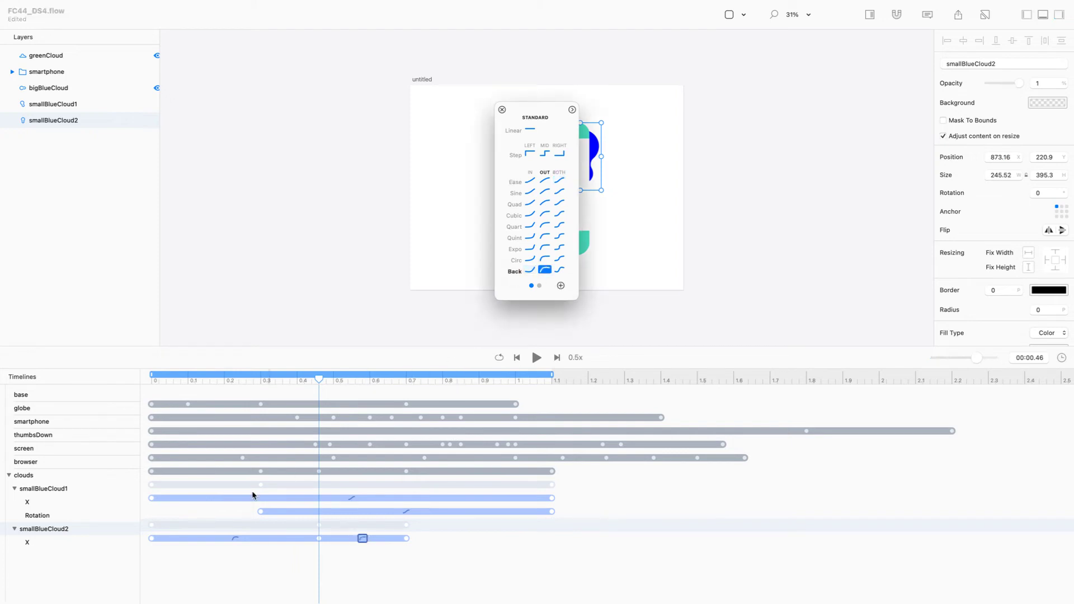
pyautogui.click(237, 538)
pyautogui.click(237, 539)
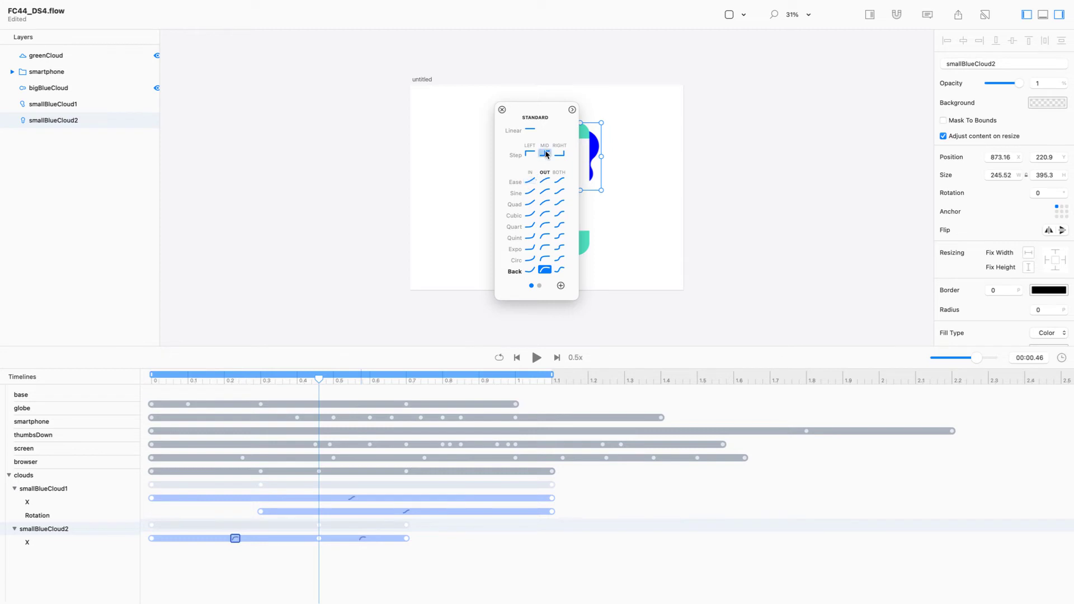
pyautogui.click(545, 181)
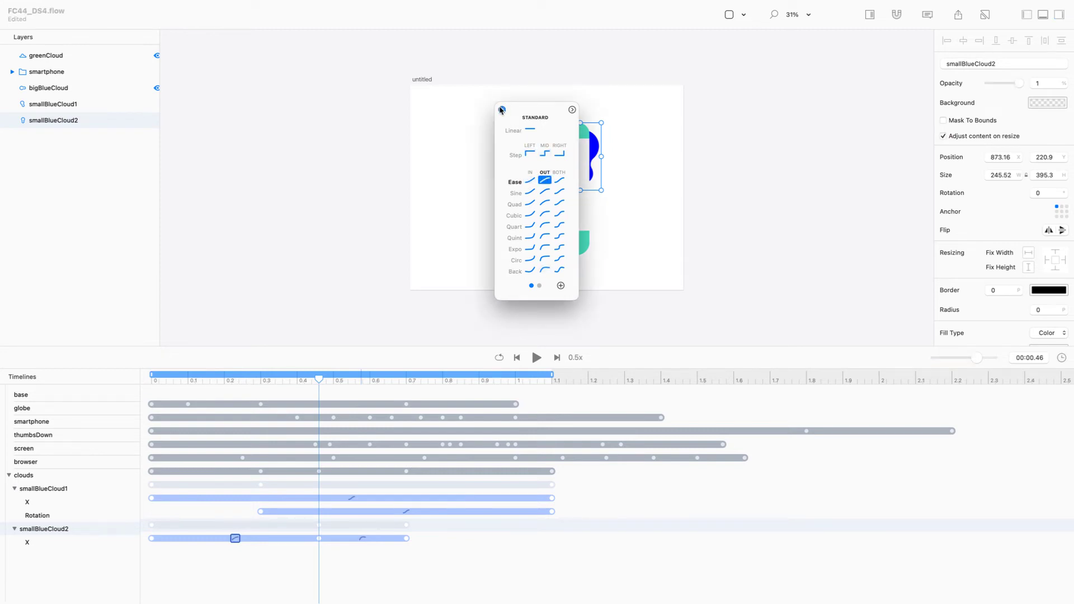
pyautogui.click(503, 110)
# Step: Move smallBlueCloud2's middle X keyframe to 0.3 s and preview the clouds animation, switching playback to 1x speed
pyautogui.click(527, 59)
pyautogui.press('space')
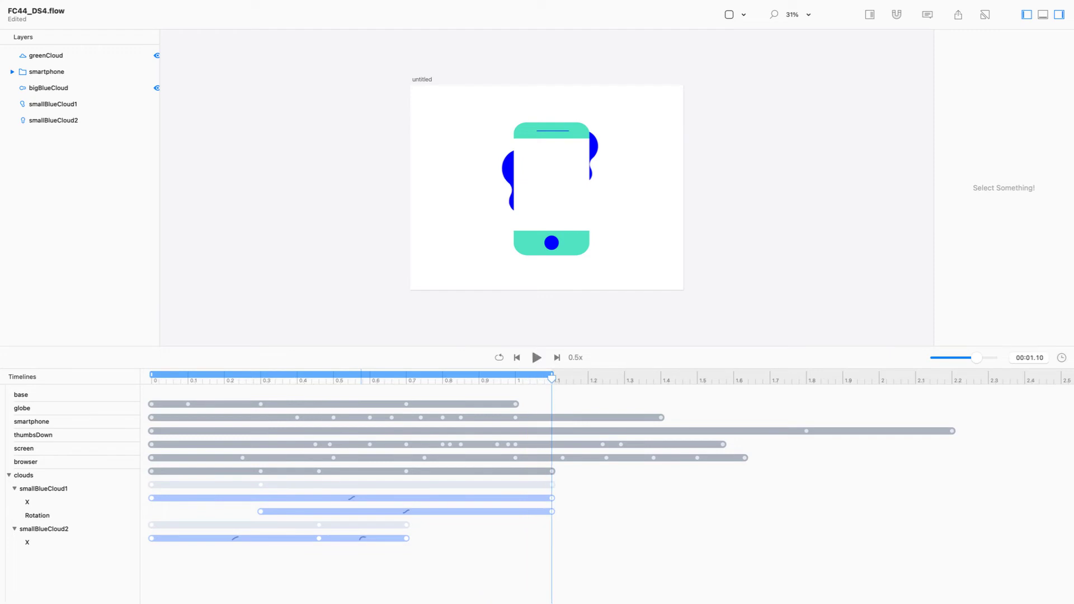
pyautogui.click(319, 539)
pyautogui.moveTo(319, 539); pyautogui.dragTo(261, 537)
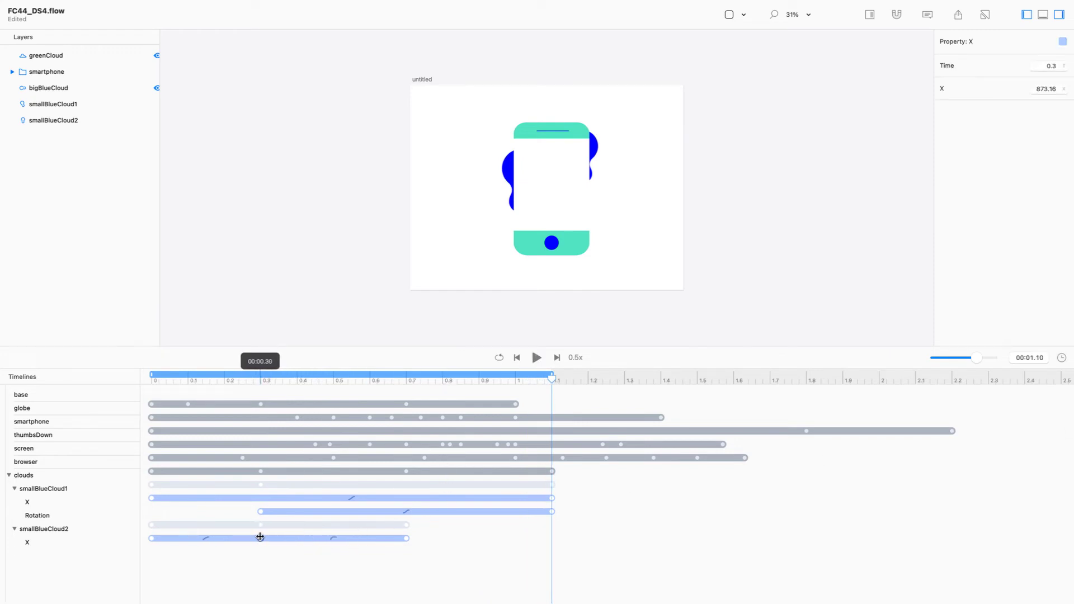
pyautogui.press('space')
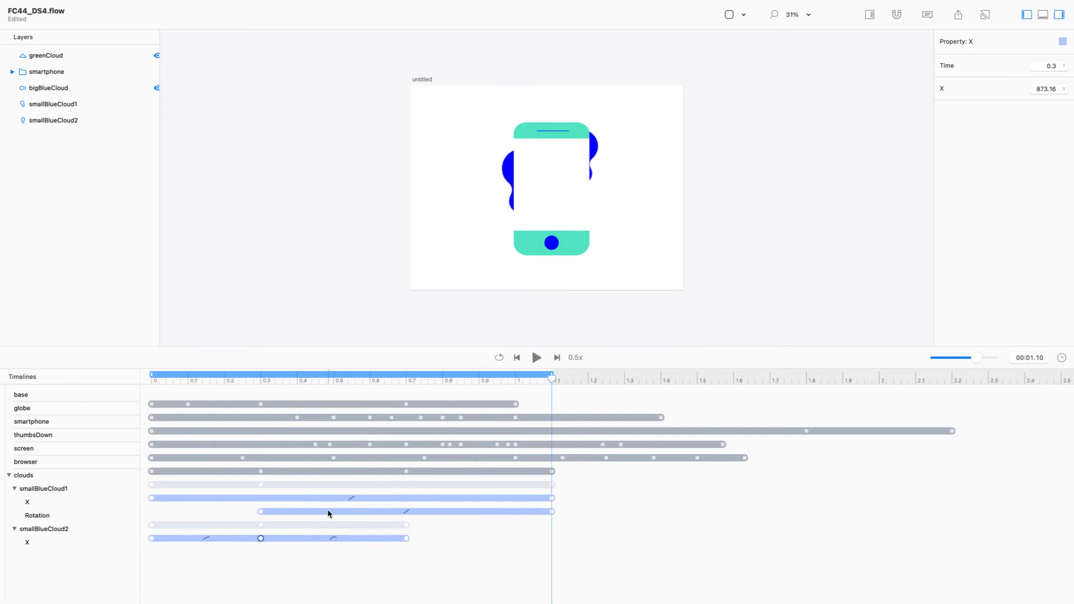
pyautogui.press('space')
pyautogui.click(580, 361)
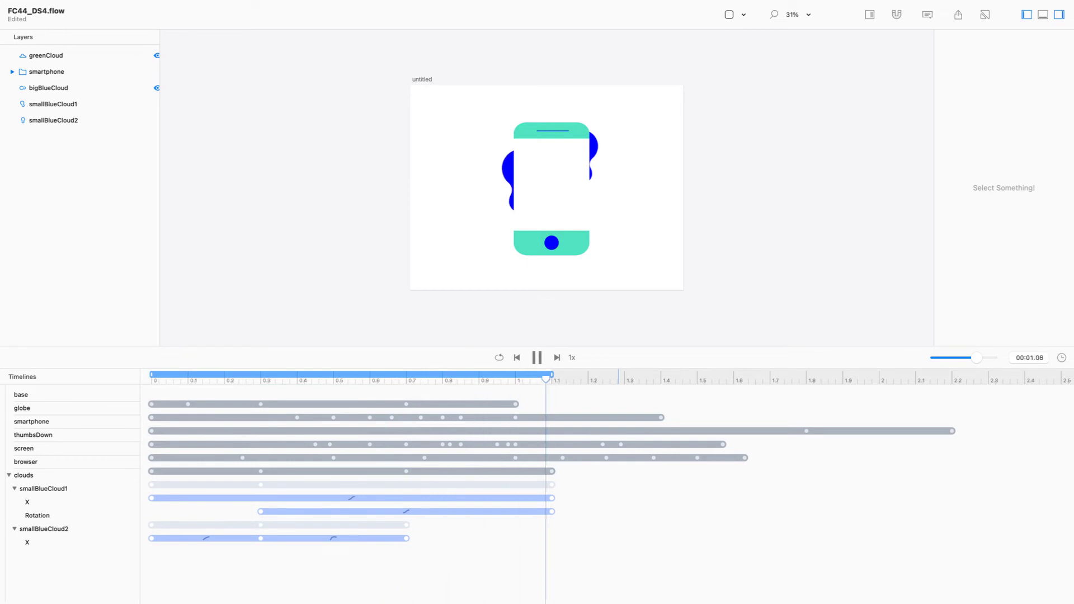
# Step: Check the reference and, at 1.1 s, move smallBlueCloud2 outward from the smartphone to about X 927, Y 219
pyautogui.press('super+Tab')
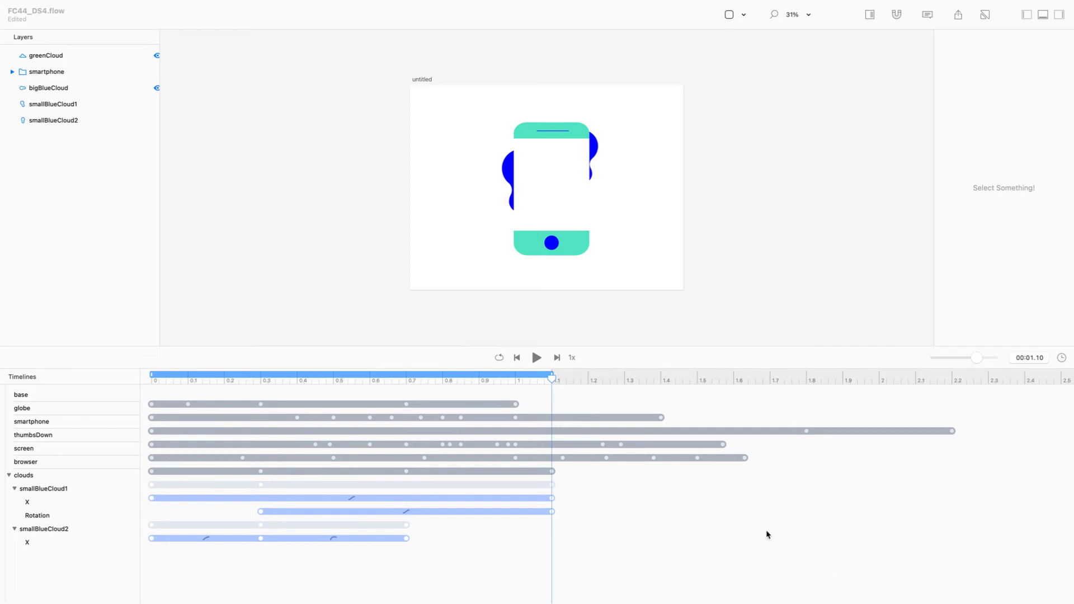
pyautogui.click(595, 150)
pyautogui.moveTo(595, 150); pyautogui.dragTo(603, 149)
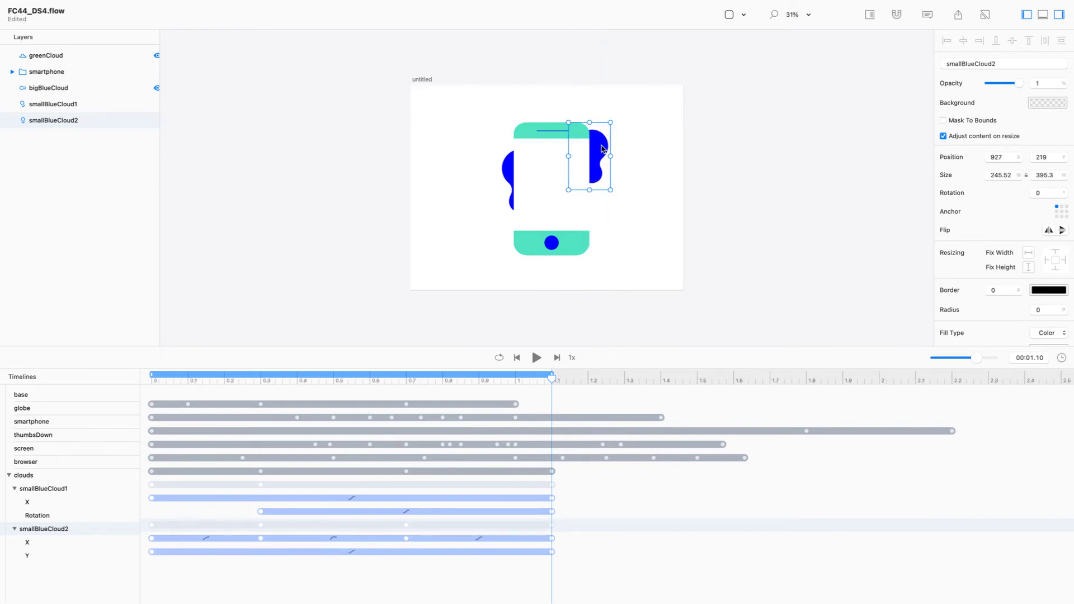
# Step: Undo the outward move of smallBlueCloud2 made at 1.1 s
pyautogui.hotkey('shift', 'Right')
pyautogui.hotkey('shift', 'Right')
pyautogui.press('super+z')
pyautogui.press('super+z')
pyautogui.press('super+z')
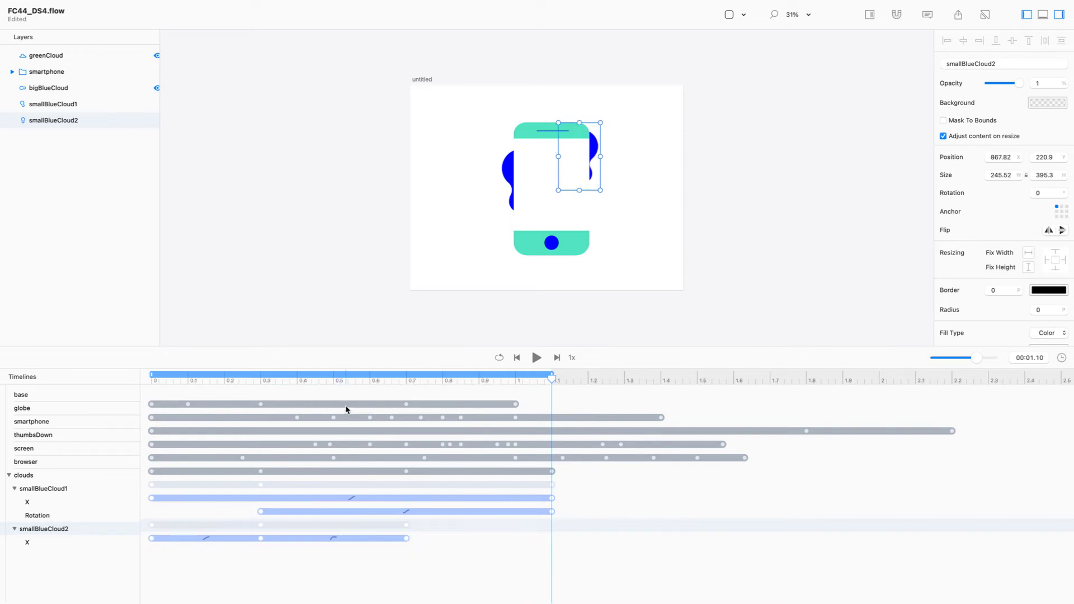
# Step: At 0.3 s, set smallBlueCloud2's X position to 903.16 and preview the clouds animation
pyautogui.moveTo(281, 380)
pyautogui.mouseDown()
pyautogui.moveTo(250, 380)
pyautogui.moveTo(261, 380)
pyautogui.mouseUp()
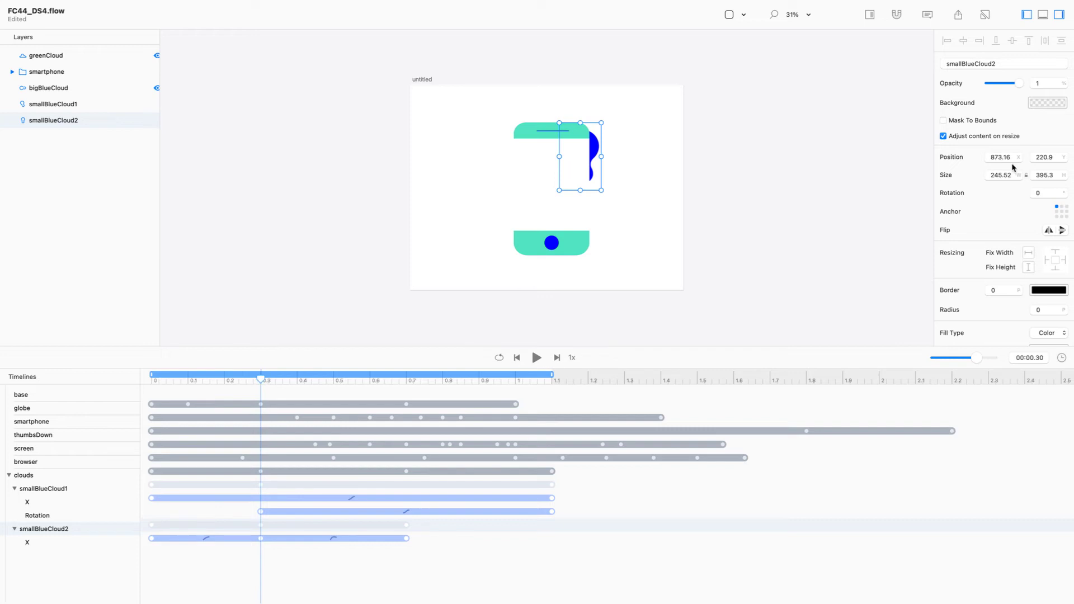
pyautogui.moveTo(1012, 157); pyautogui.dragTo(941, 157)
pyautogui.hotkey('shift', 'Up')
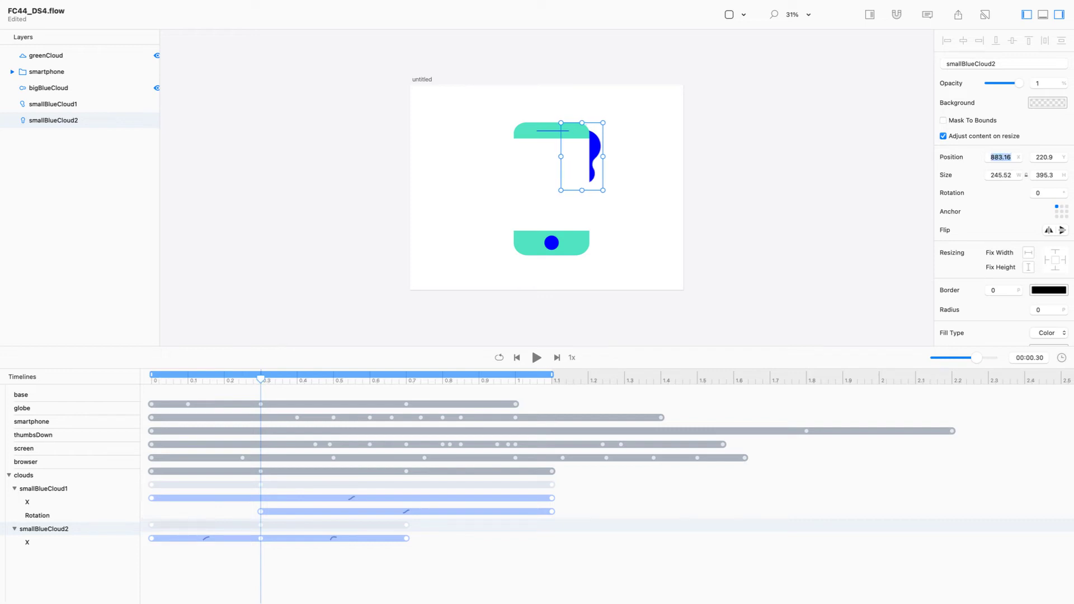
pyautogui.hotkey('shift', 'Up')
pyautogui.hotkey('shift', 'Up')
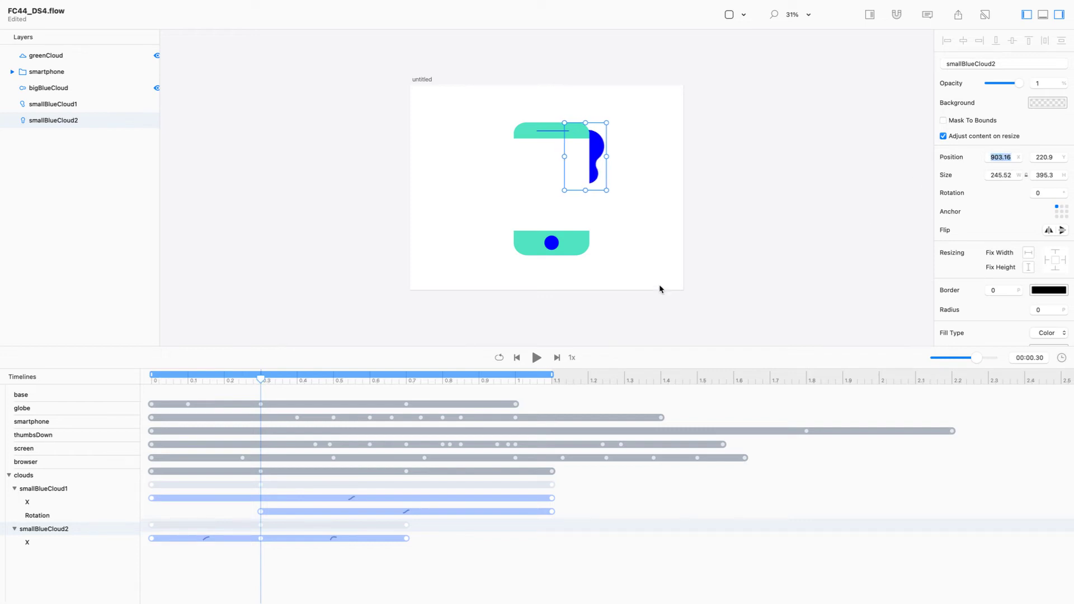
pyautogui.press('space')
pyautogui.press('space')
pyautogui.press('space')
pyautogui.press('space')
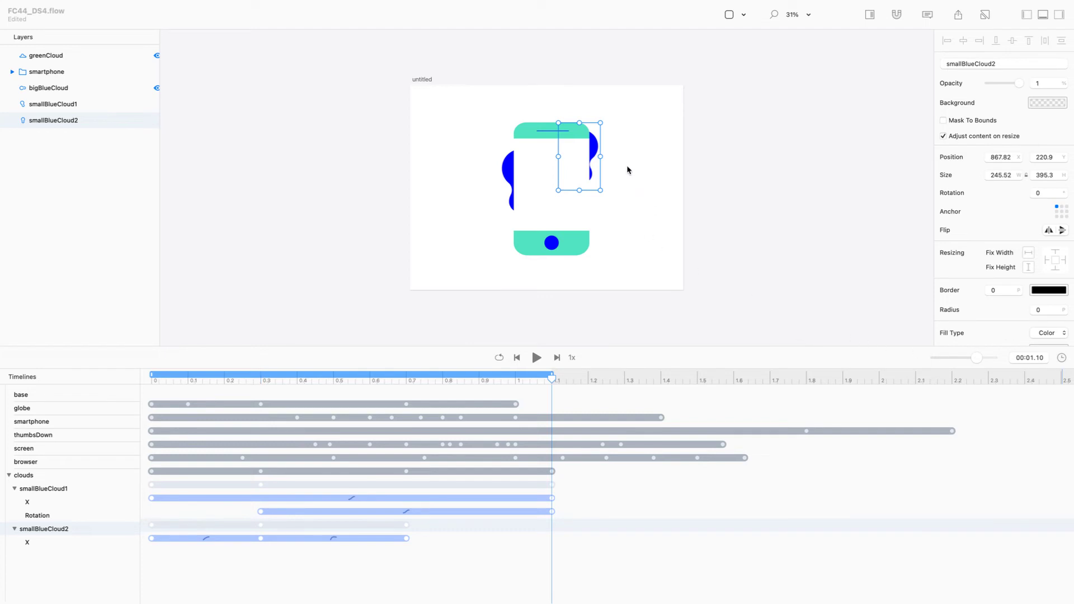
# Step: At 0.7 s, set smallBlueCloud2's X position to 887.82 and preview the clouds animation
pyautogui.click(415, 381)
pyautogui.moveTo(402, 383); pyautogui.dragTo(407, 381)
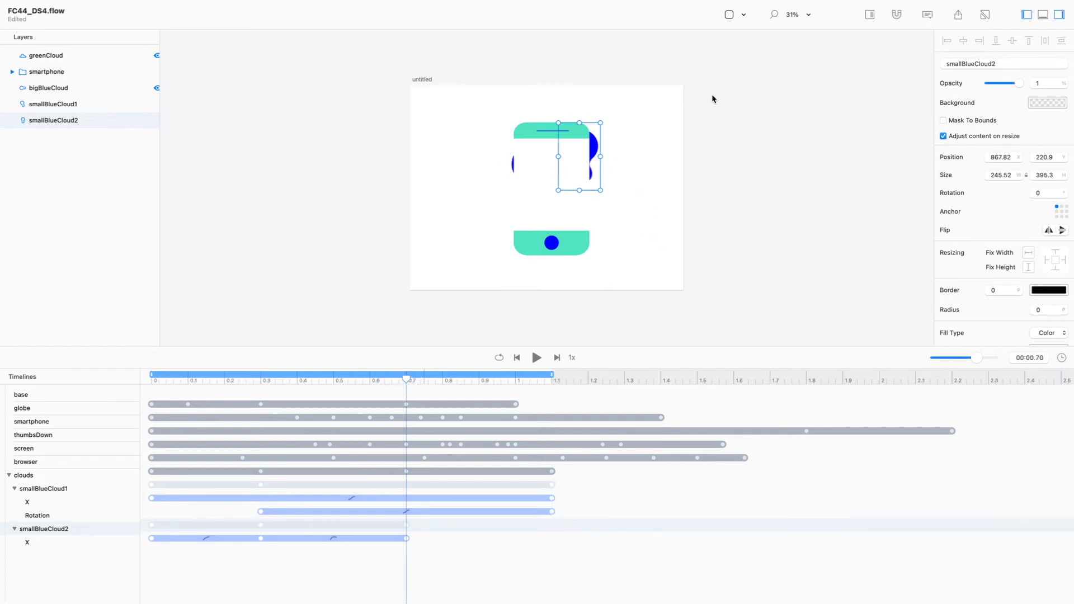
pyautogui.click(1006, 157)
pyautogui.hotkey('shift', 'Up')
pyautogui.hotkey('shift', 'Up')
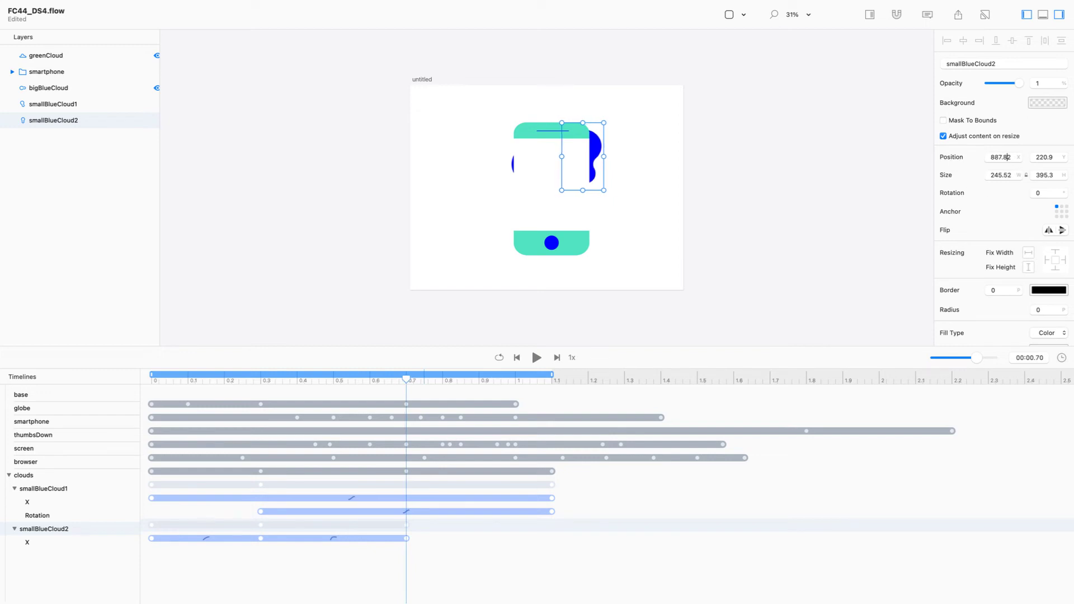
pyautogui.click(723, 275)
pyautogui.press('space')
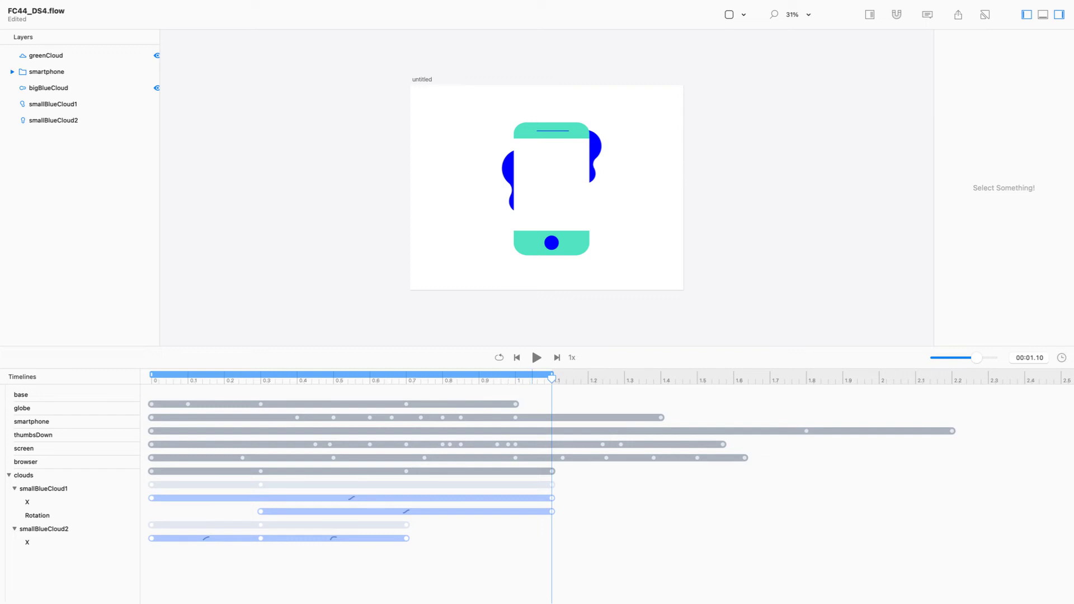
# Step: Unhide bigBlueCloud, then try moving it toward the smartphone and undo that move
pyautogui.moveTo(1073, 149); pyautogui.dragTo(373, 33)
pyautogui.moveTo(423, 277); pyautogui.dragTo(419, 442)
pyautogui.moveTo(346, 470); pyautogui.dragTo(524, 358)
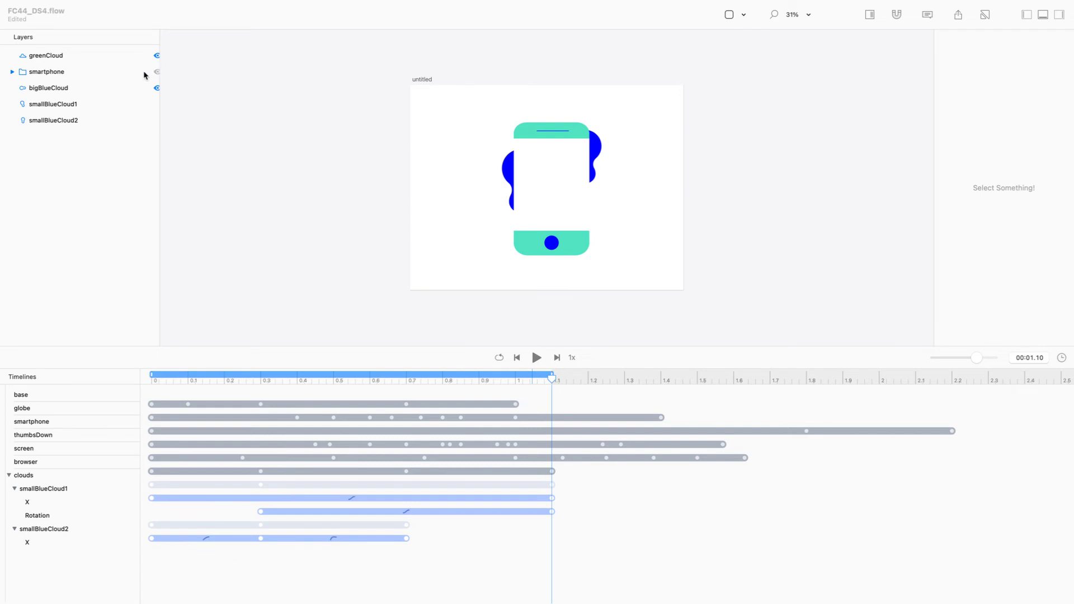
pyautogui.click(157, 88)
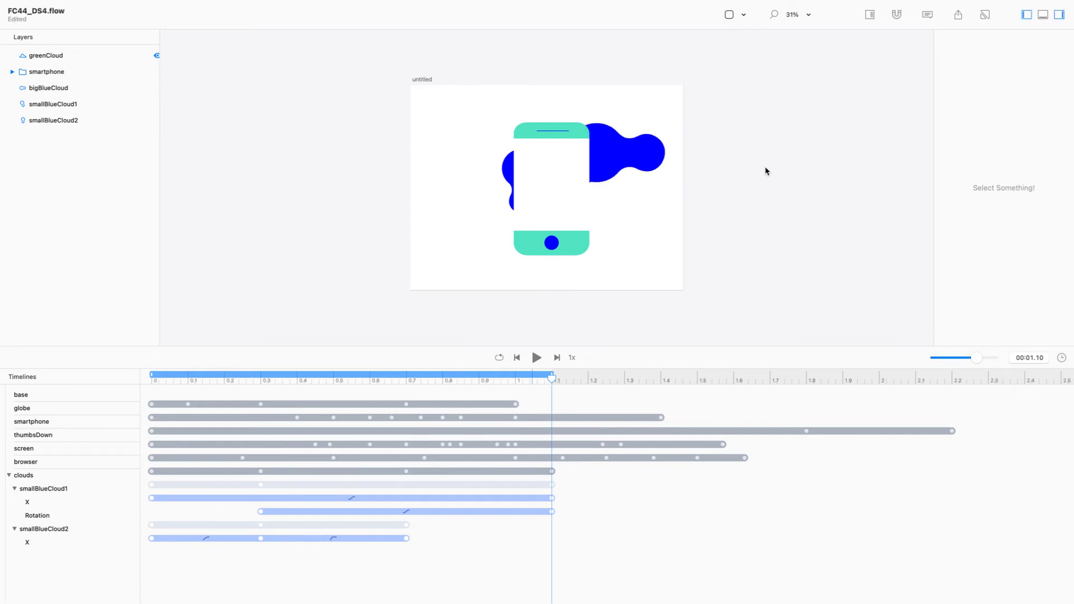
pyautogui.moveTo(622, 158); pyautogui.dragTo(552, 139)
pyautogui.press('cmd+z')
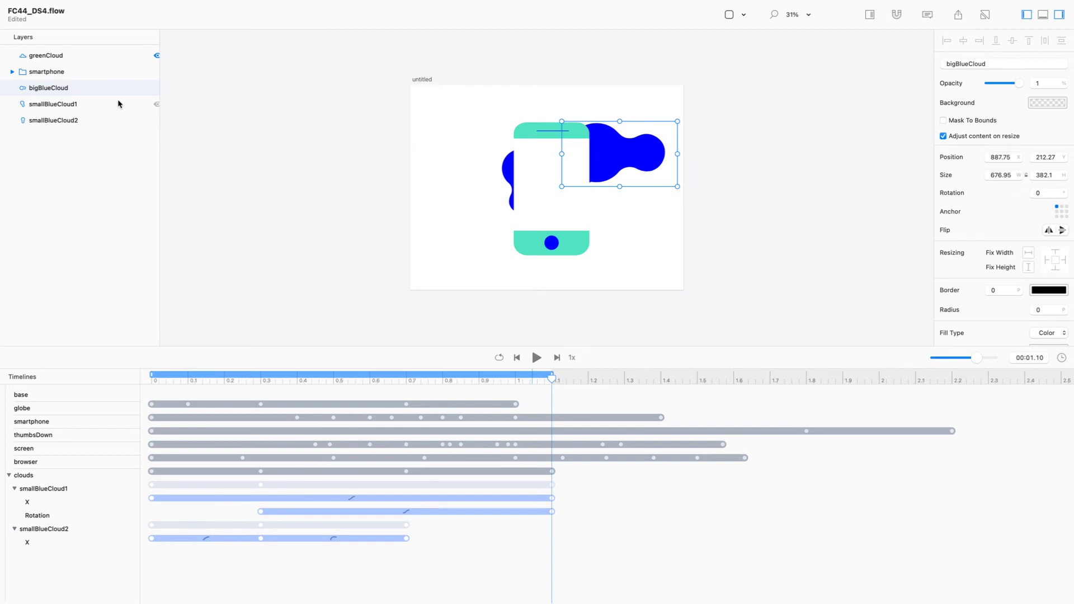
# Step: Insert a new empty layer and place it over the middle of bigBlueCloud at about X 1226, Y 398
pyautogui.click(147, 6)
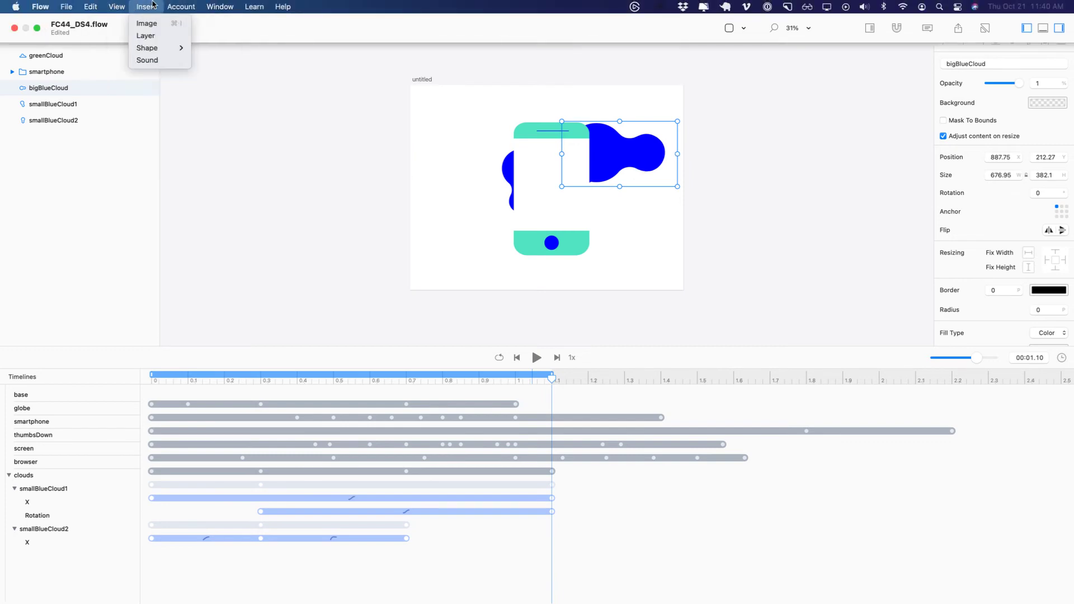
pyautogui.click(146, 35)
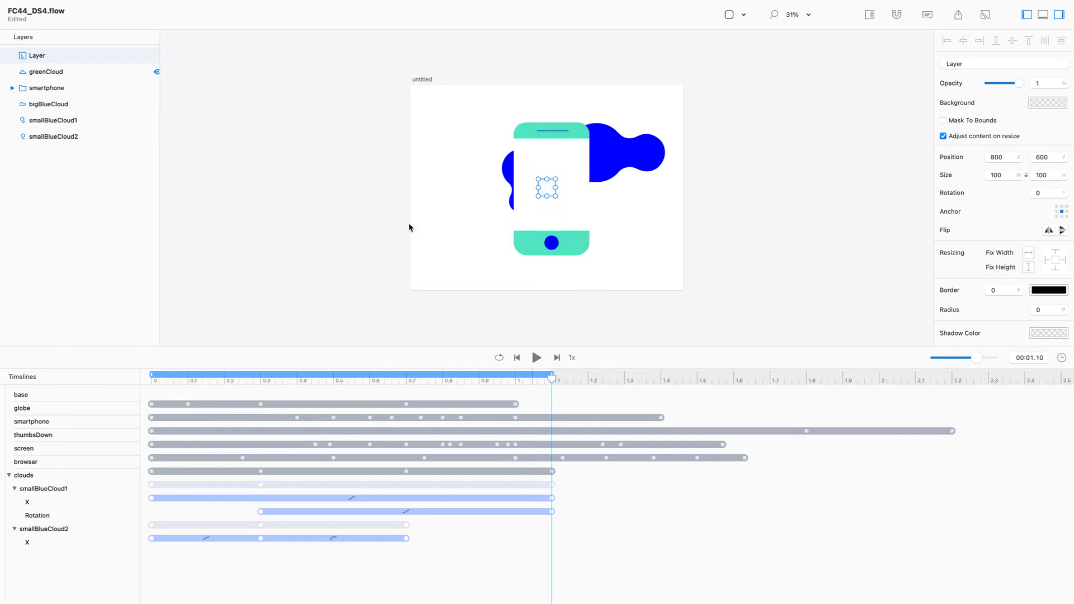
pyautogui.moveTo(543, 200); pyautogui.dragTo(620, 156)
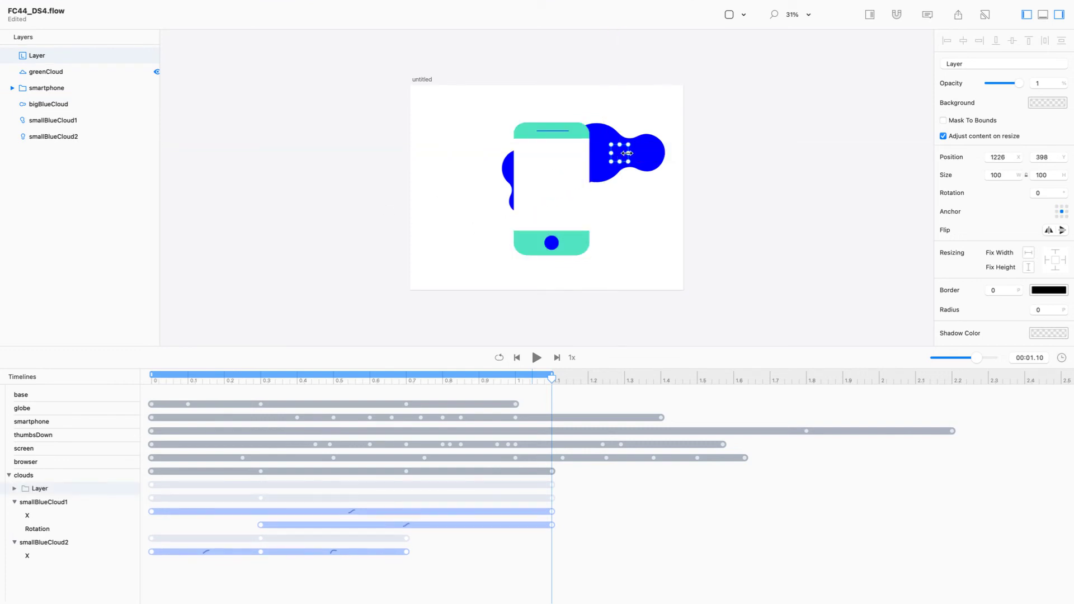
# Step: Copy bigBlueCloud's width to the new layer, setting it to 676.95
pyautogui.click(652, 163)
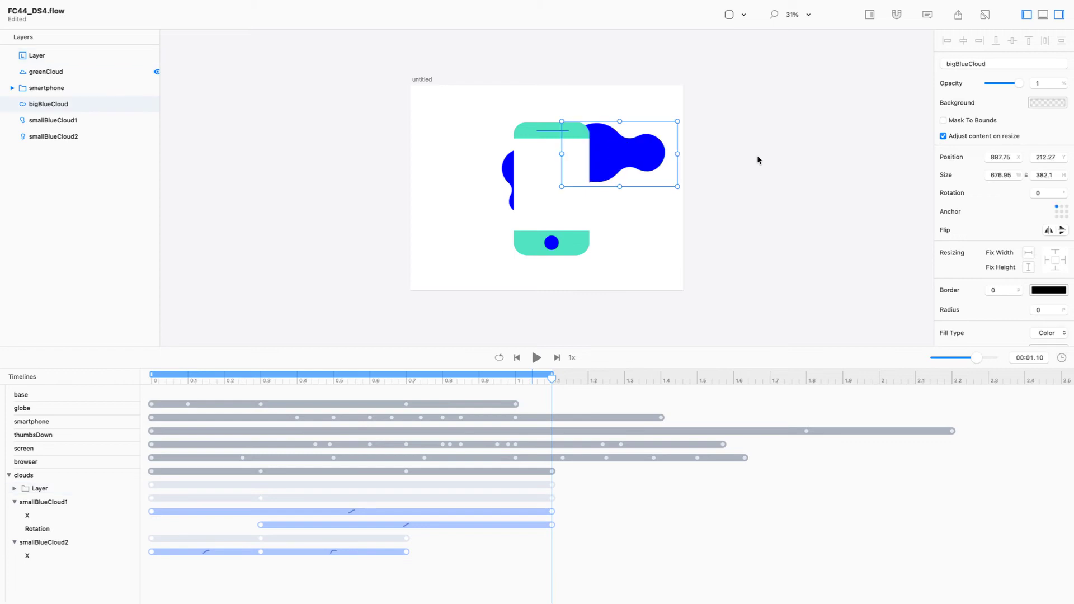
pyautogui.click(1010, 157)
pyautogui.click(1009, 176)
pyautogui.press('super+c')
pyautogui.click(641, 150)
pyautogui.click(89, 55)
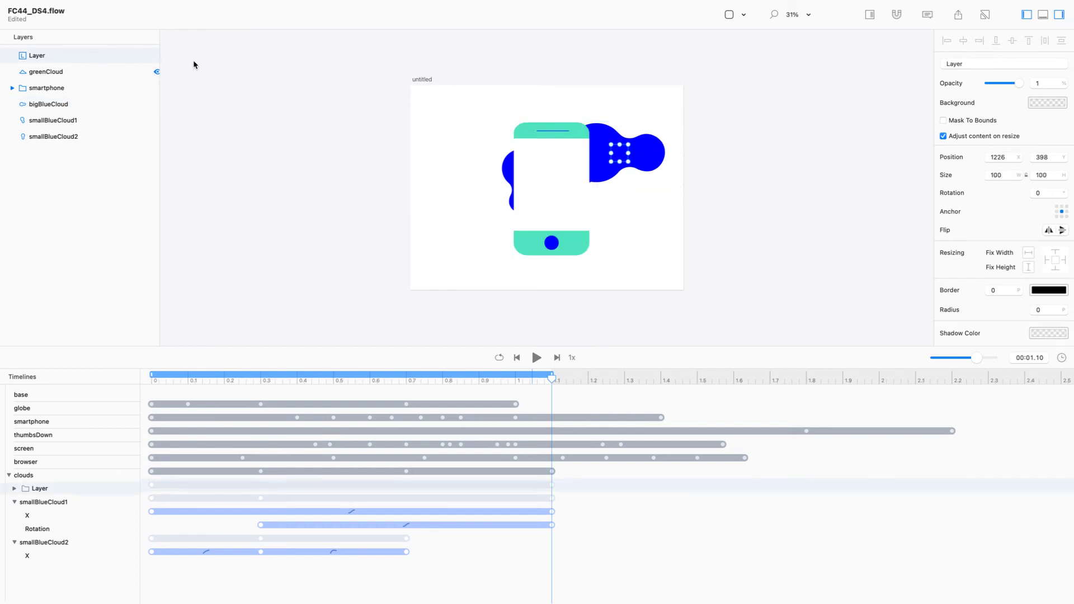
pyautogui.moveTo(1002, 173); pyautogui.dragTo(964, 169)
pyautogui.press('super+v')
pyautogui.press('Return')
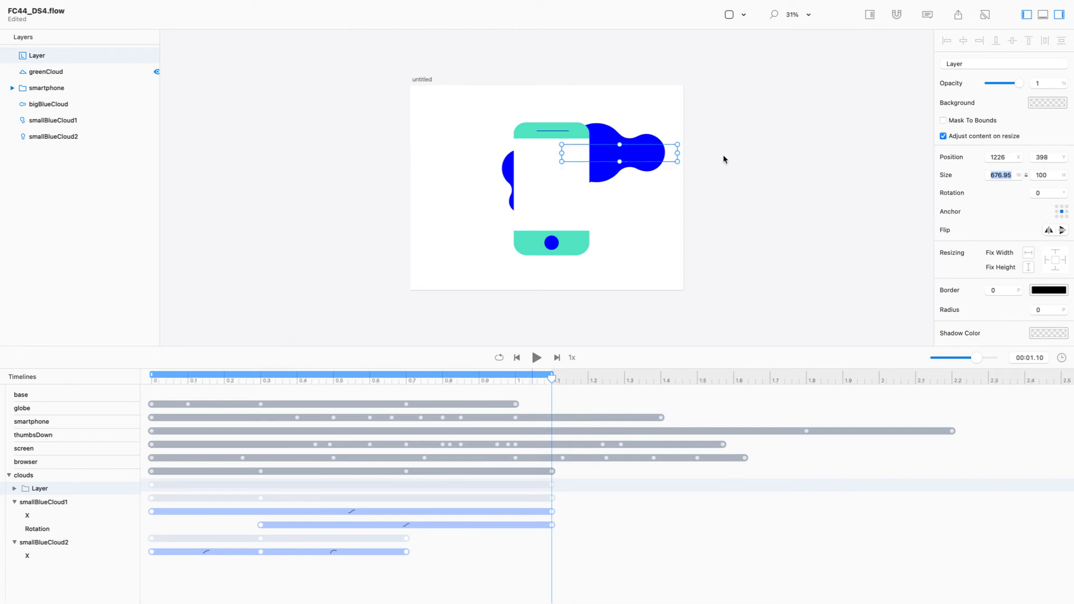
# Step: Copy bigBlueCloud's height to the new layer, setting it to 382.1
pyautogui.click(622, 143)
pyautogui.moveTo(1051, 174); pyautogui.dragTo(1021, 173)
pyautogui.hotkey('ctrl', 'c')
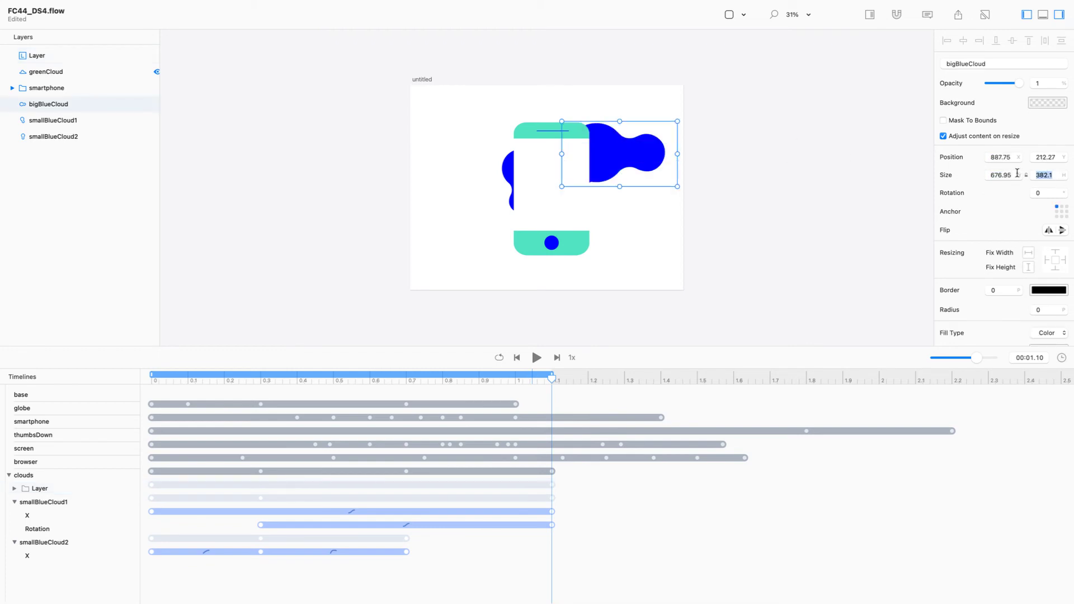
pyautogui.click(88, 88)
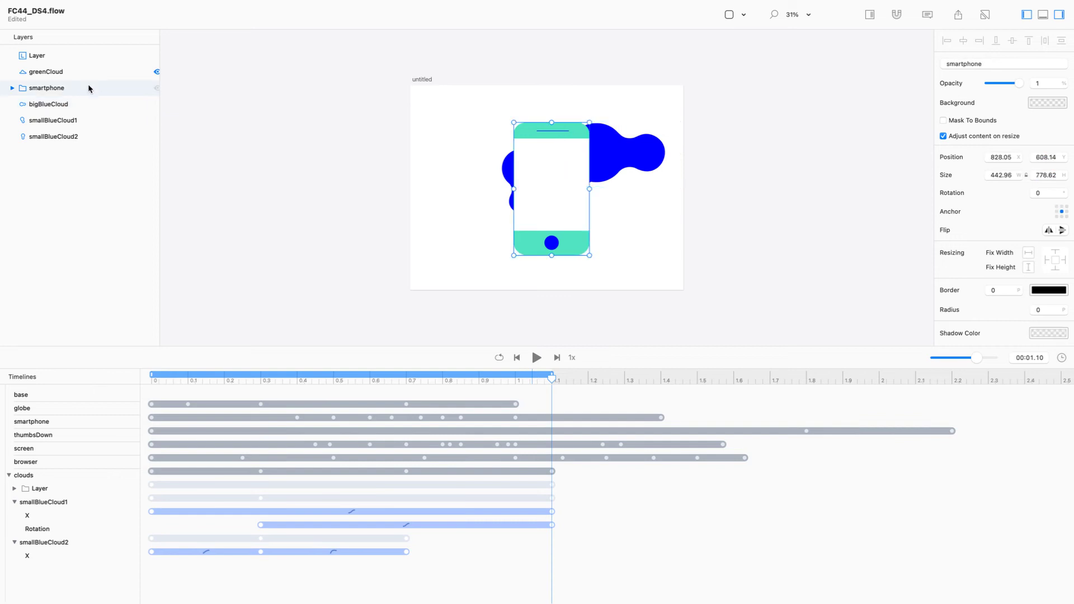
pyautogui.click(91, 56)
pyautogui.doubleClick(1050, 176)
pyautogui.hotkey('ctrl', 'v')
pyautogui.press('Return')
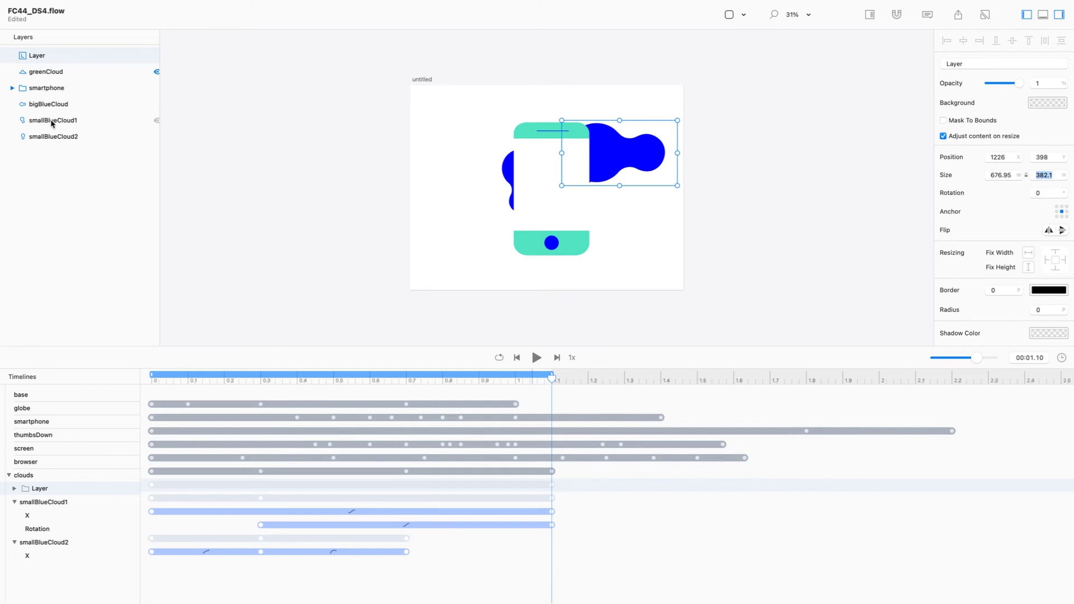
# Step: Try to nest bigBlueCloud in the new layer and realign it at X 0, Y 0, then undo the nesting
pyautogui.moveTo(48, 107); pyautogui.dragTo(44, 56)
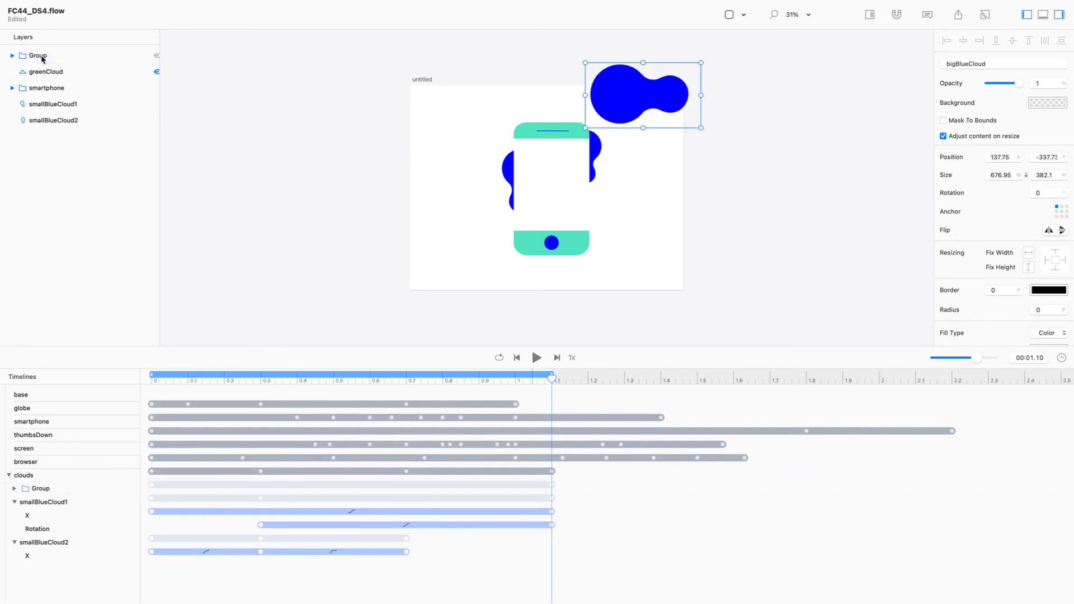
pyautogui.press('super+z')
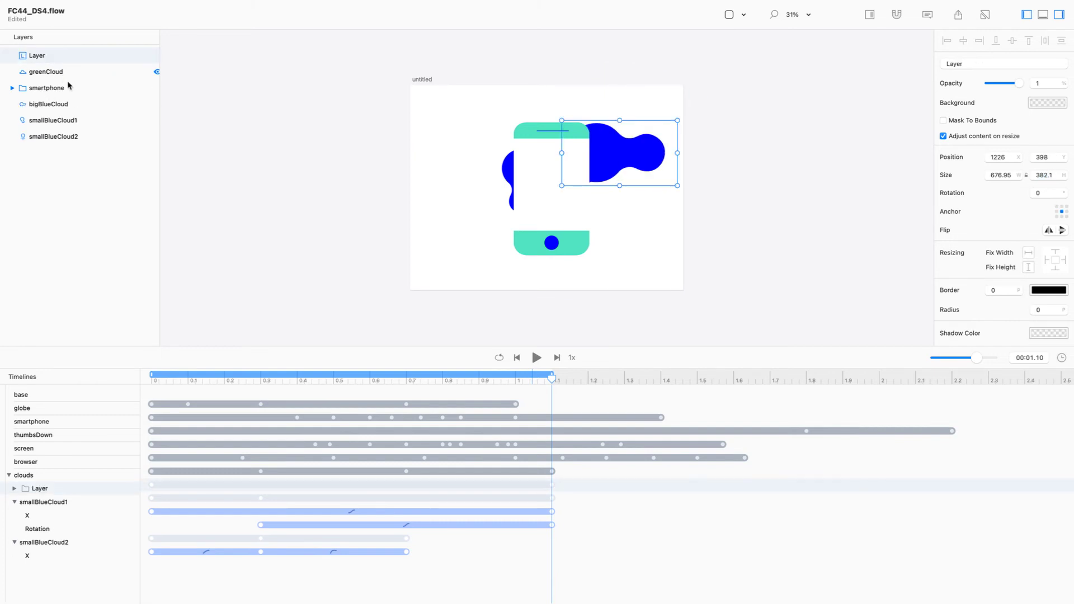
pyautogui.click(44, 106)
pyautogui.moveTo(42, 106); pyautogui.dragTo(36, 56)
pyautogui.click(36, 58)
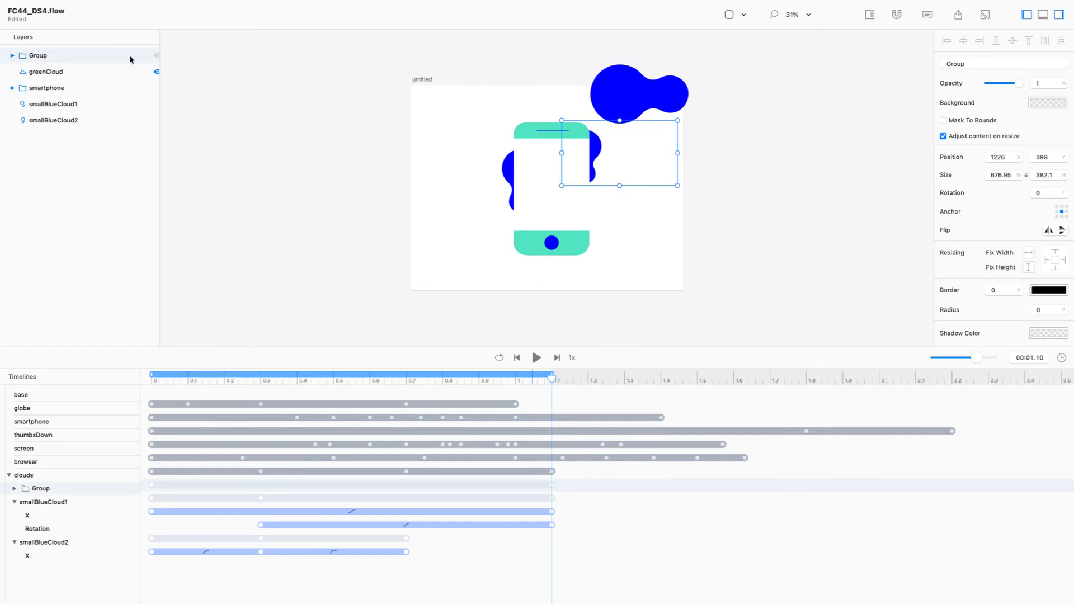
pyautogui.moveTo(638, 97); pyautogui.dragTo(614, 163)
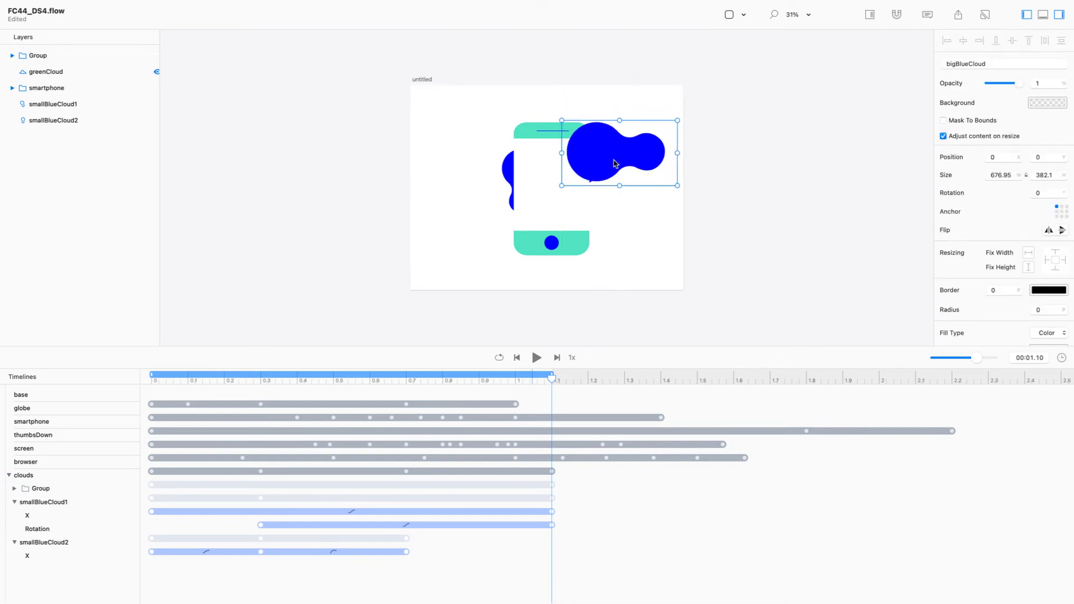
pyautogui.click(54, 90)
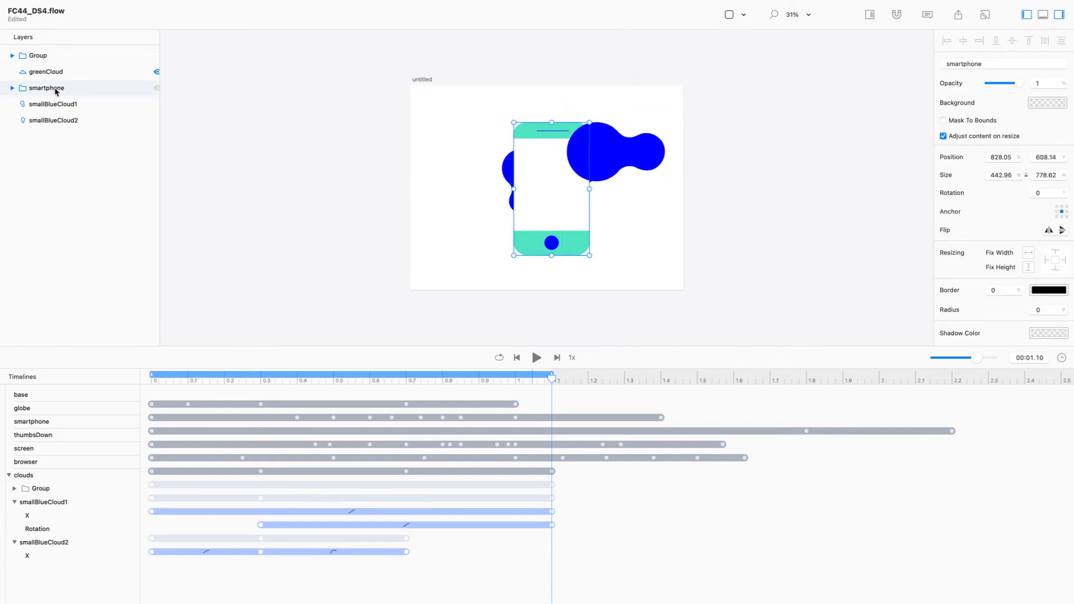
pyautogui.click(64, 105)
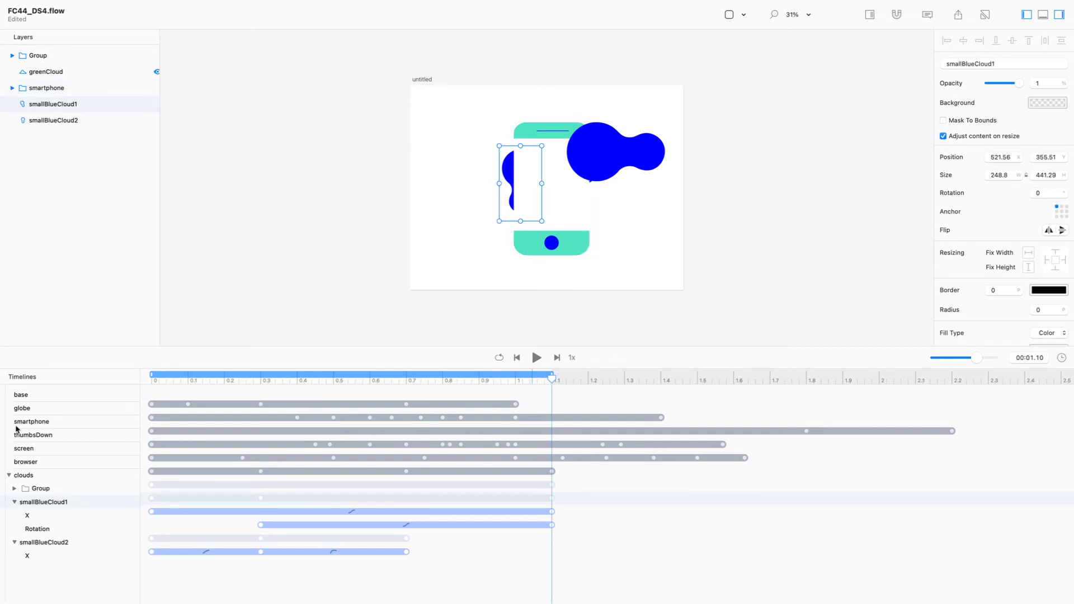
pyautogui.press('super+z')
pyautogui.press('super+z')
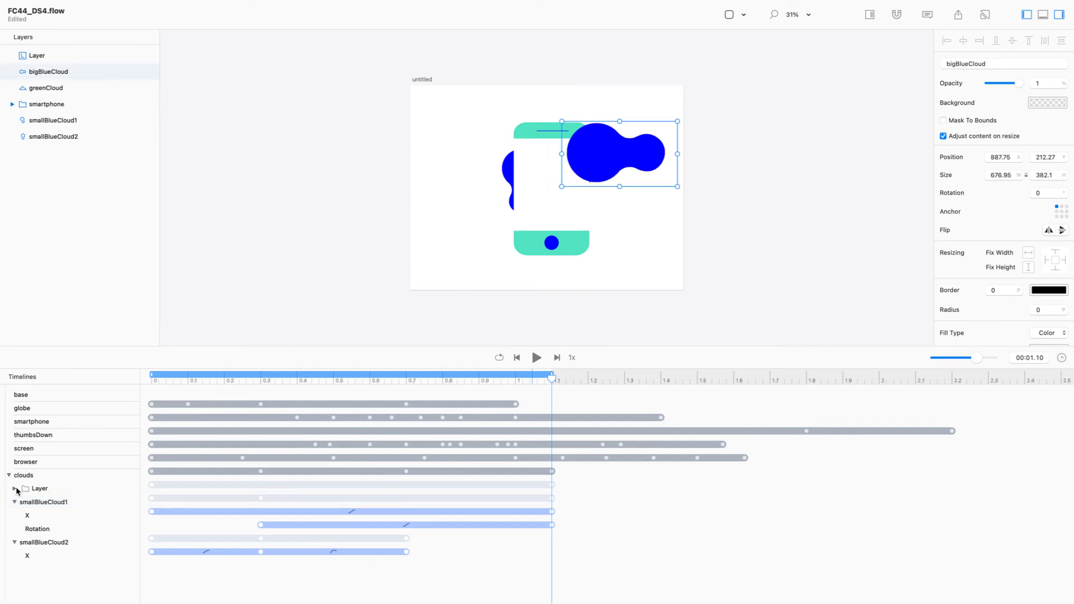
# Step: In Relative Mode, nest bigBlueCloud inside the new layer and align it with the layer's frame at X 0, Y 0
pyautogui.click(16, 490)
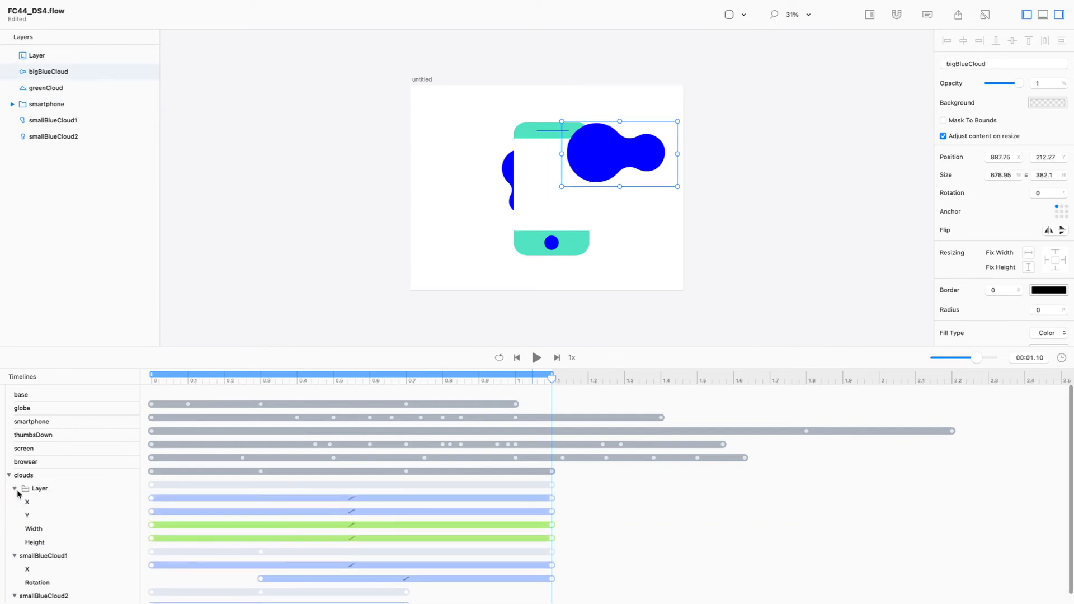
pyautogui.press('r')
pyautogui.moveTo(48, 74); pyautogui.dragTo(45, 61)
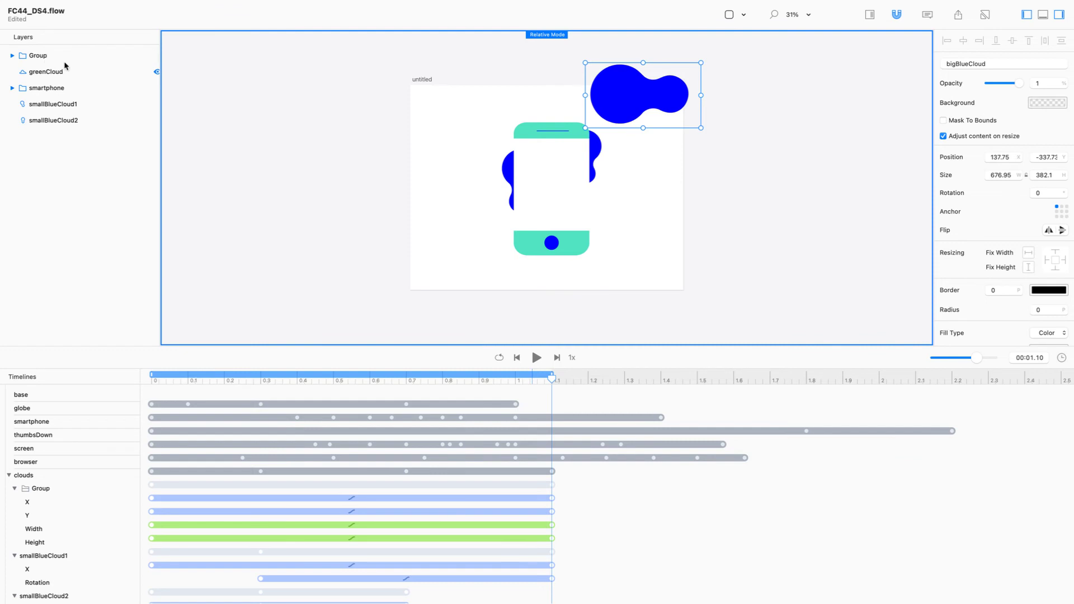
pyautogui.click(13, 57)
pyautogui.click(13, 56)
pyautogui.click(81, 71)
pyautogui.moveTo(665, 100); pyautogui.dragTo(646, 154)
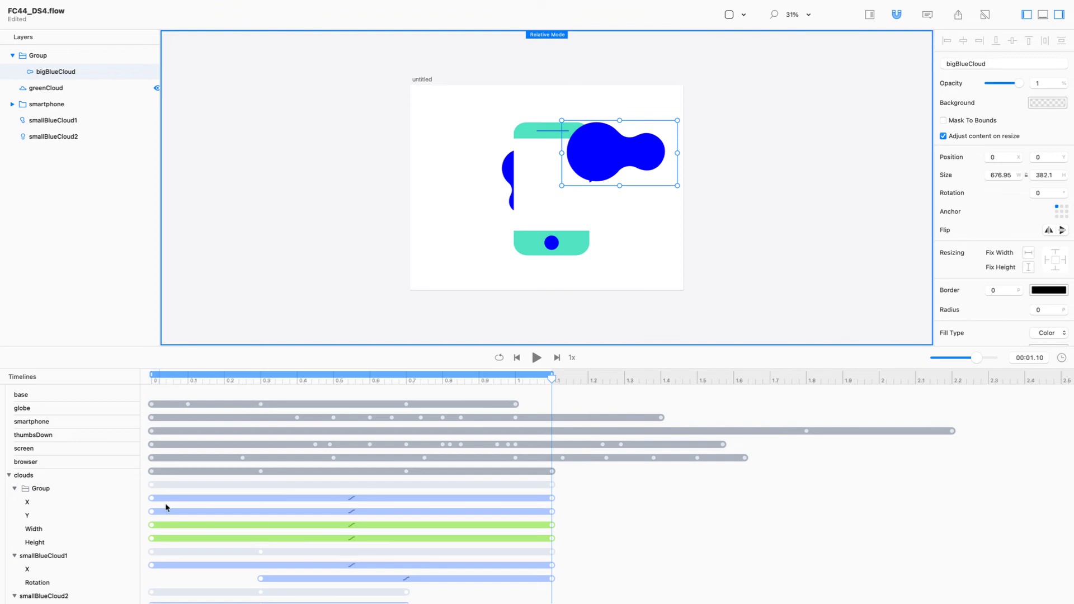
# Step: Delete the Group's X, Y, Width and Height keyframes at 0 s in the clouds timeline
pyautogui.click(76, 488)
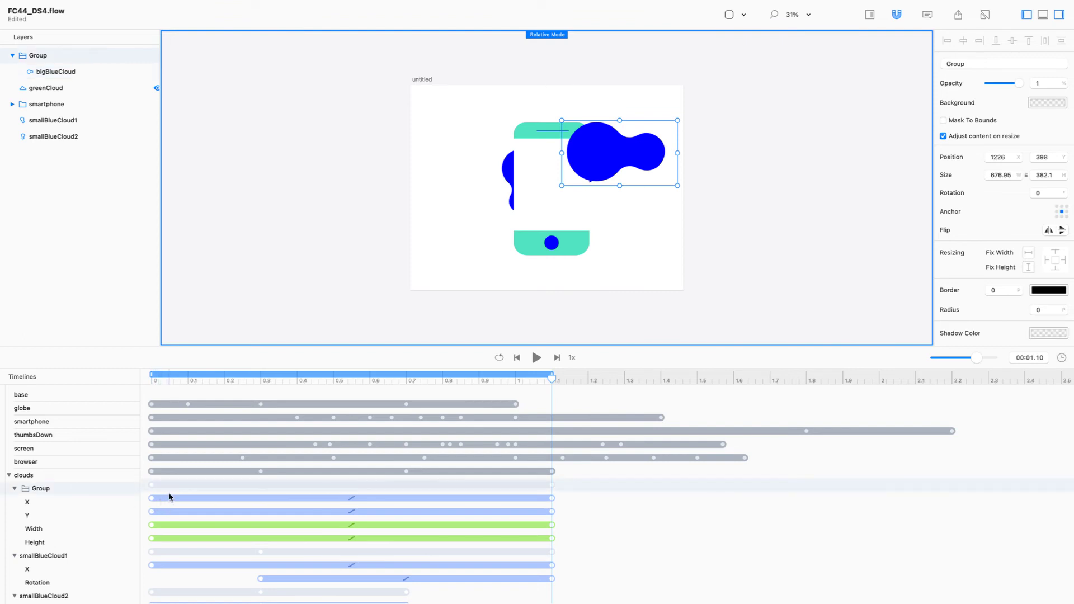
pyautogui.moveTo(174, 492); pyautogui.dragTo(137, 546)
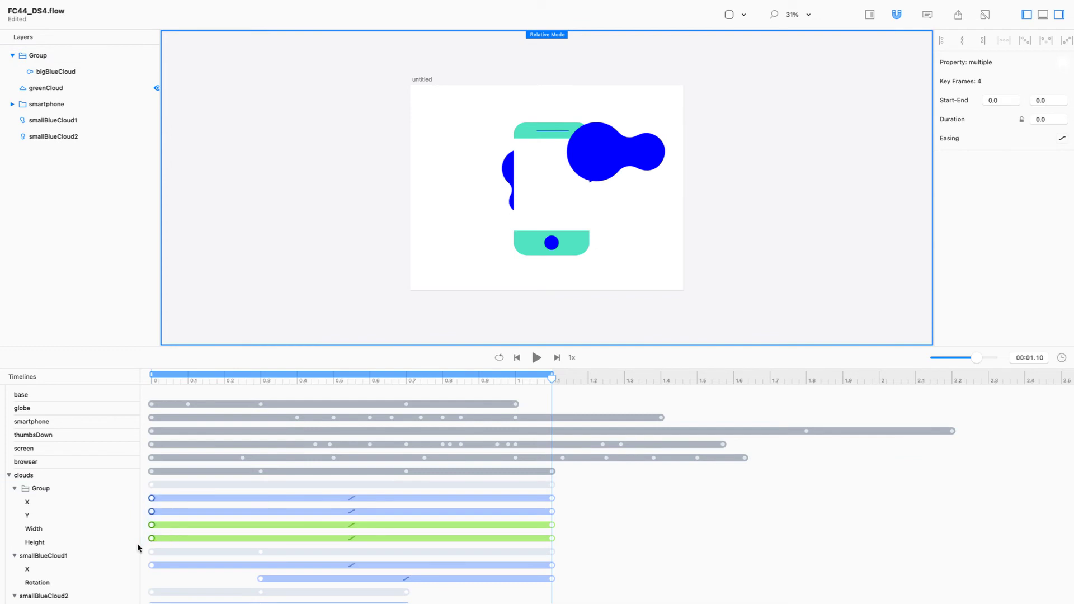
pyautogui.press('Delete')
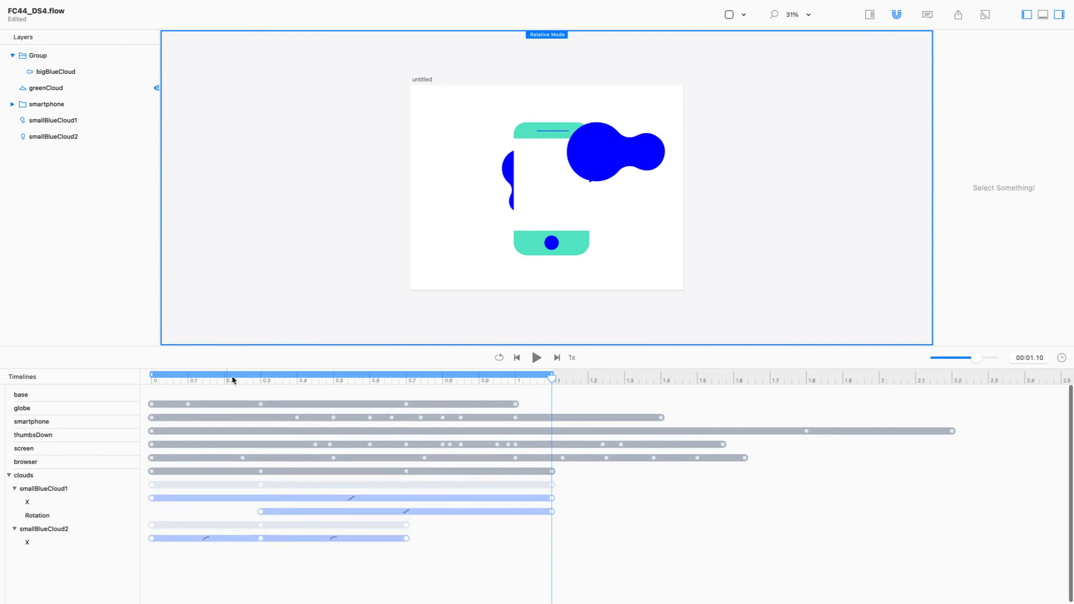
# Step: At the start of the clouds timeline, turn on Mask To Bounds for the Group containing bigBlueCloud
pyautogui.moveTo(553, 379); pyautogui.dragTo(108, 394)
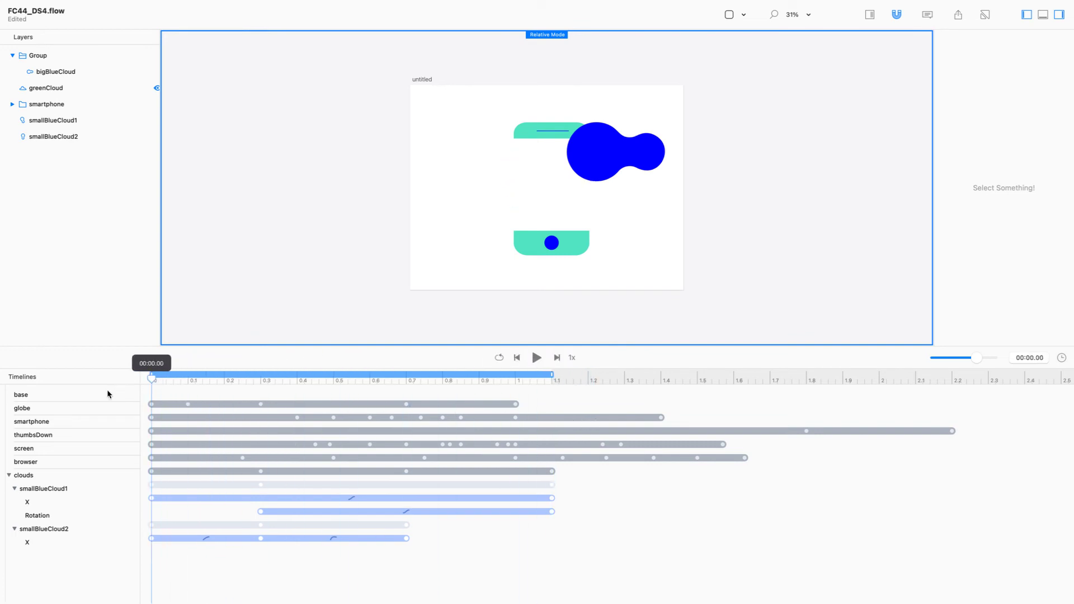
pyautogui.click(582, 160)
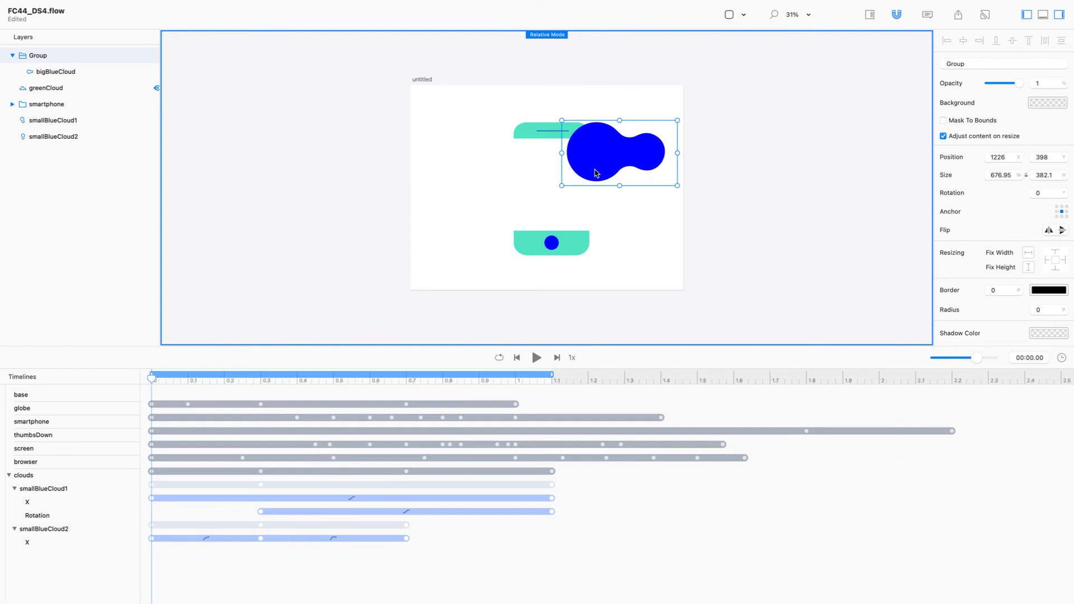
pyautogui.click(944, 121)
# Step: Try to shift bigBlueCloud to X -622 inside the Group while in Relative Mode, and undo the move
pyautogui.doubleClick(620, 162)
pyautogui.moveTo(638, 162); pyautogui.dragTo(530, 163)
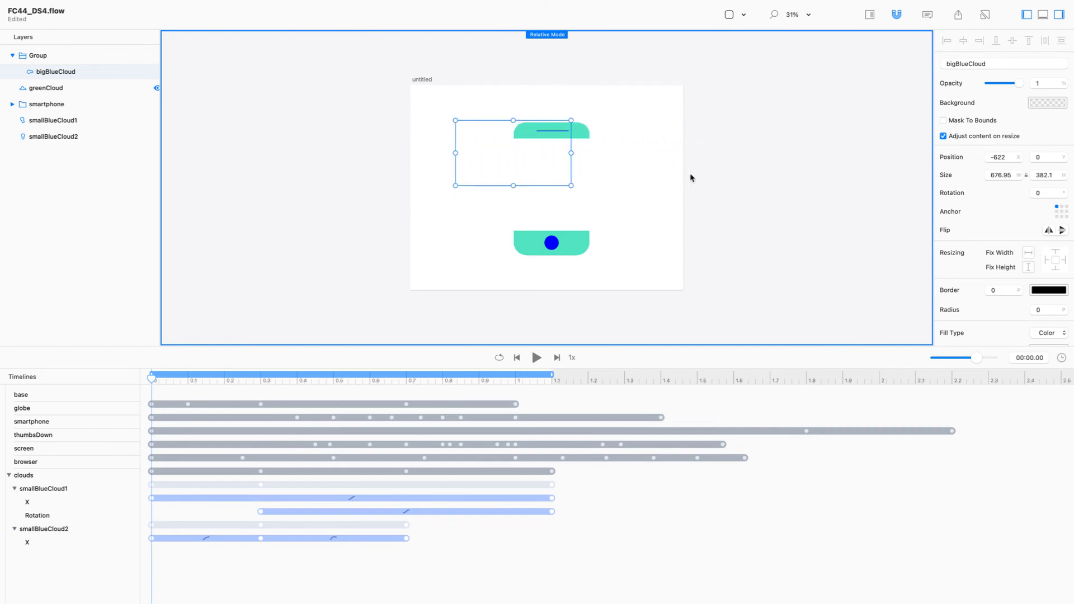
pyautogui.click(715, 74)
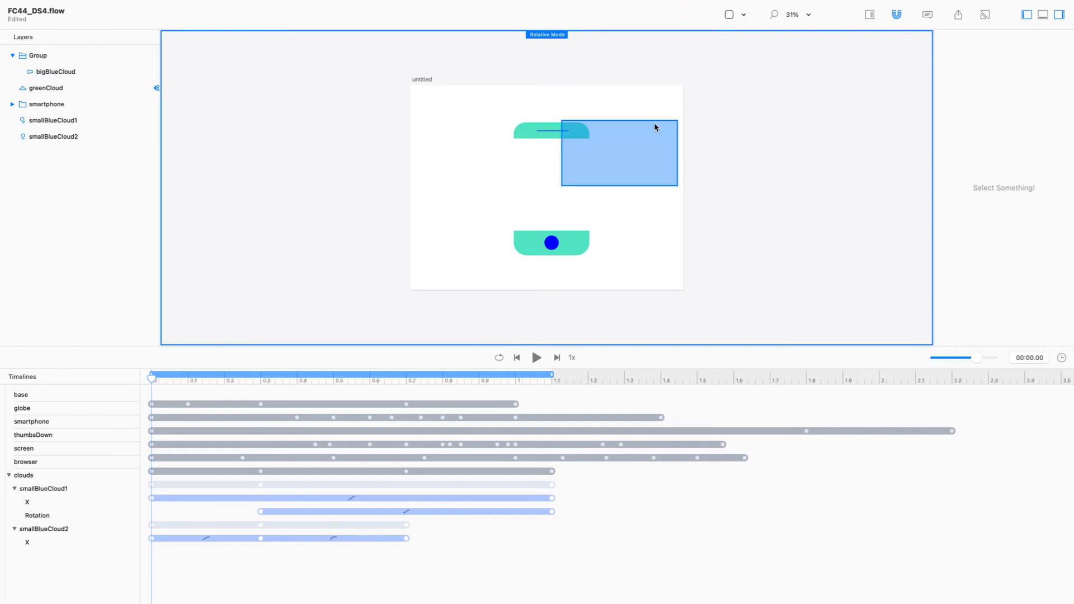
pyautogui.click(555, 149)
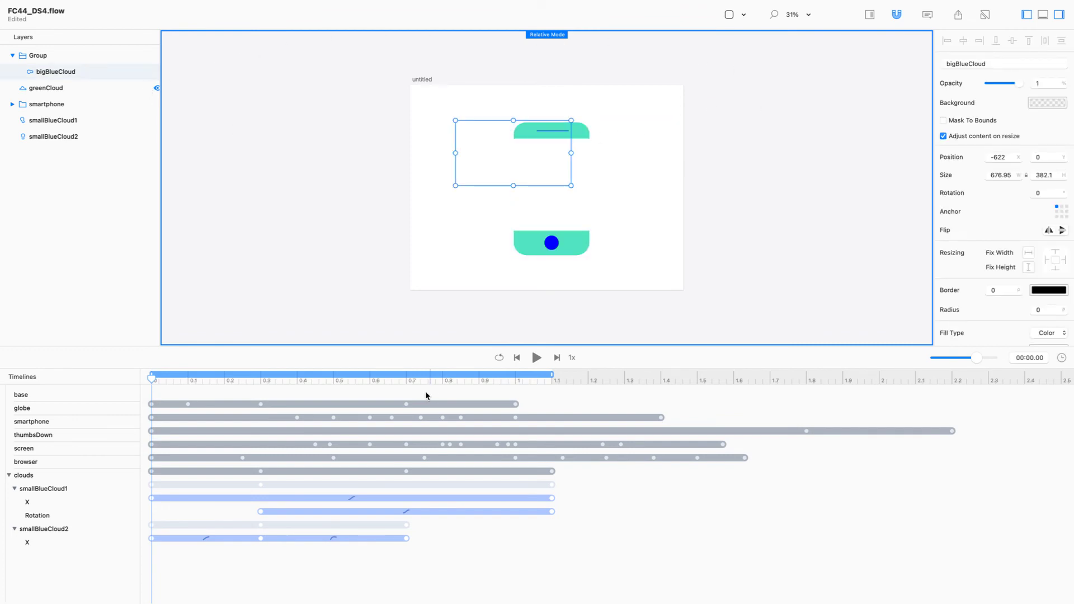
pyautogui.press('super+z')
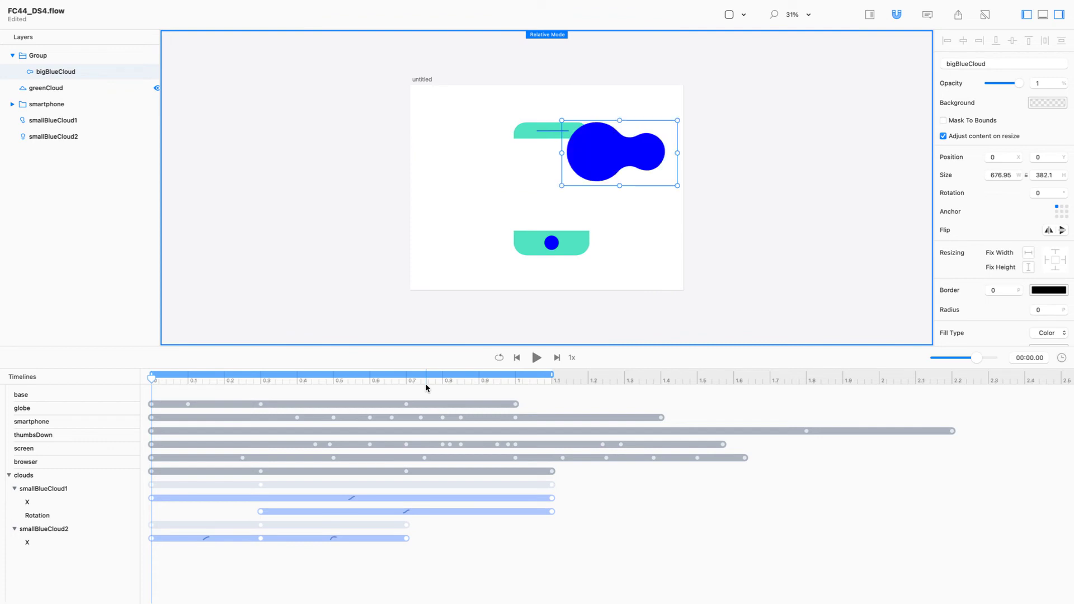
# Step: Outside Relative Mode, move bigBlueCloud at 0 s to about X -635 within the Group and preview its slide-out
pyautogui.press('super+r')
pyautogui.moveTo(618, 166); pyautogui.dragTo(515, 167)
pyautogui.press('space')
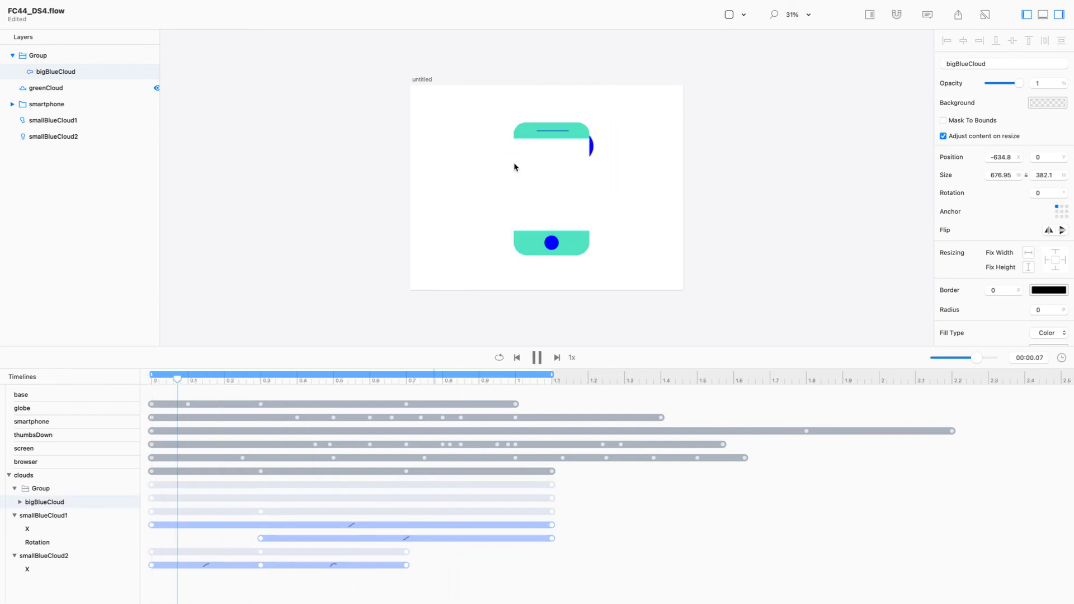
pyautogui.press('space')
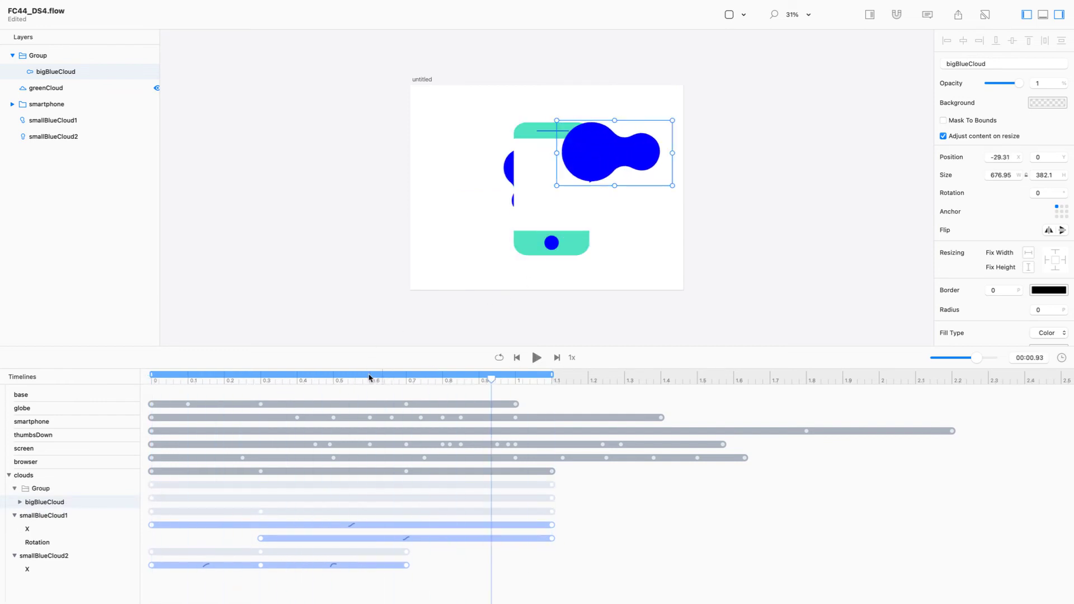
# Step: Reorder the Group with bigBlueCloud to sit directly below the smartphone in the layer stack, keeping its hierarchy level
pyautogui.moveTo(43, 55); pyautogui.dragTo(31, 113)
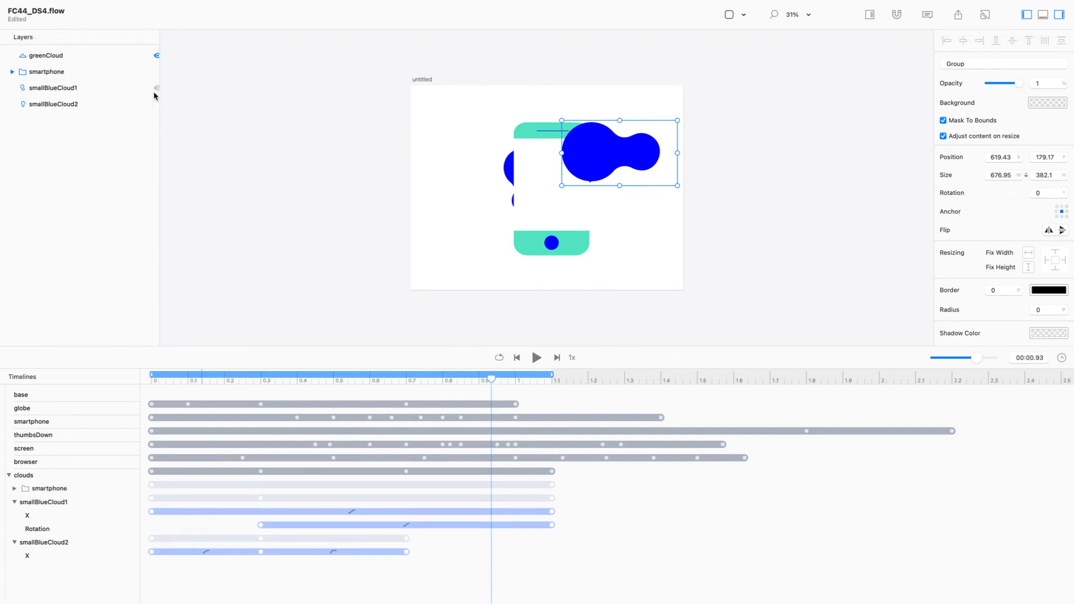
pyautogui.press('super+z')
pyautogui.click(40, 73)
pyautogui.moveTo(36, 56); pyautogui.dragTo(1, 118)
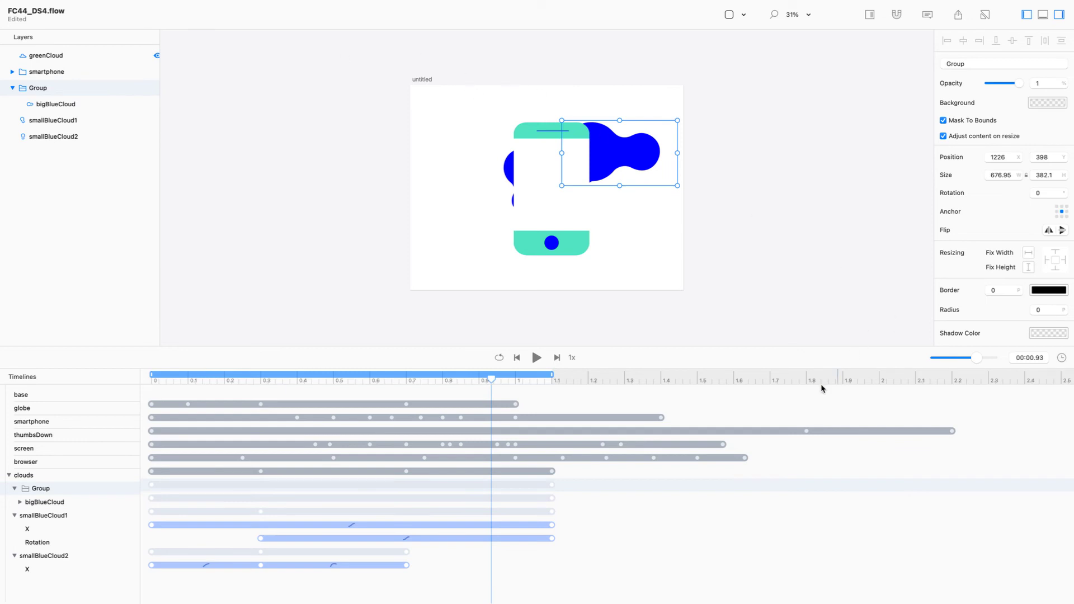
# Step: In Relative Mode, nudge the Group to Y 401 and check the cloud's placement behind the smartphone up to 1.10 s
pyautogui.moveTo(486, 378); pyautogui.dragTo(421, 378)
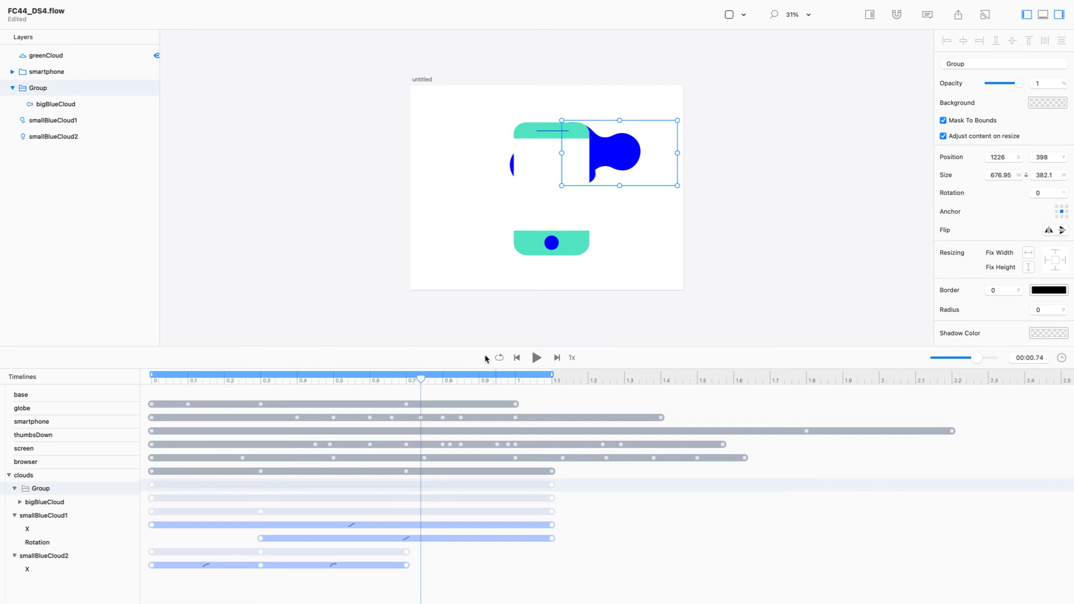
pyautogui.moveTo(482, 345); pyautogui.dragTo(492, 493)
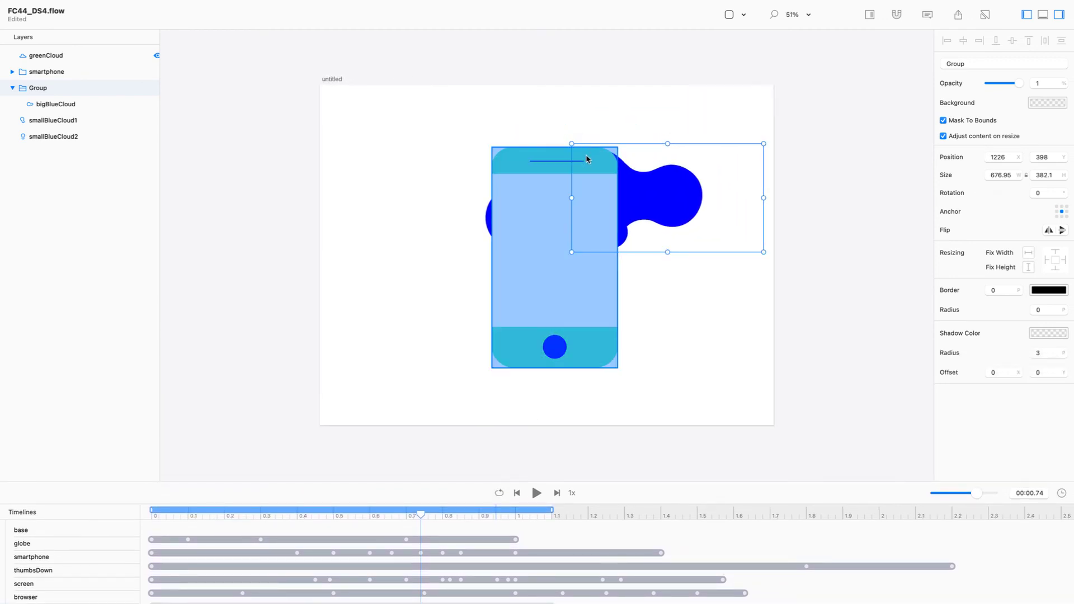
pyautogui.press('r')
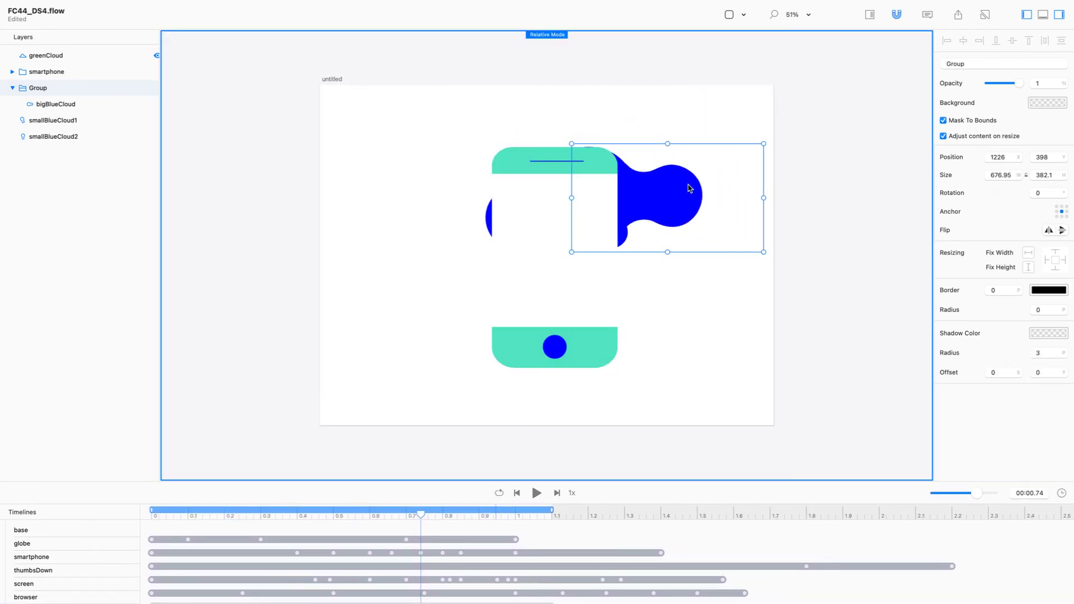
pyautogui.doubleClick(71, 93)
pyautogui.press('Return')
pyautogui.press('Down')
pyautogui.press('Down')
pyautogui.press('Up')
pyautogui.press('Up')
pyautogui.press('Up')
pyautogui.press('Up')
pyautogui.press('Up')
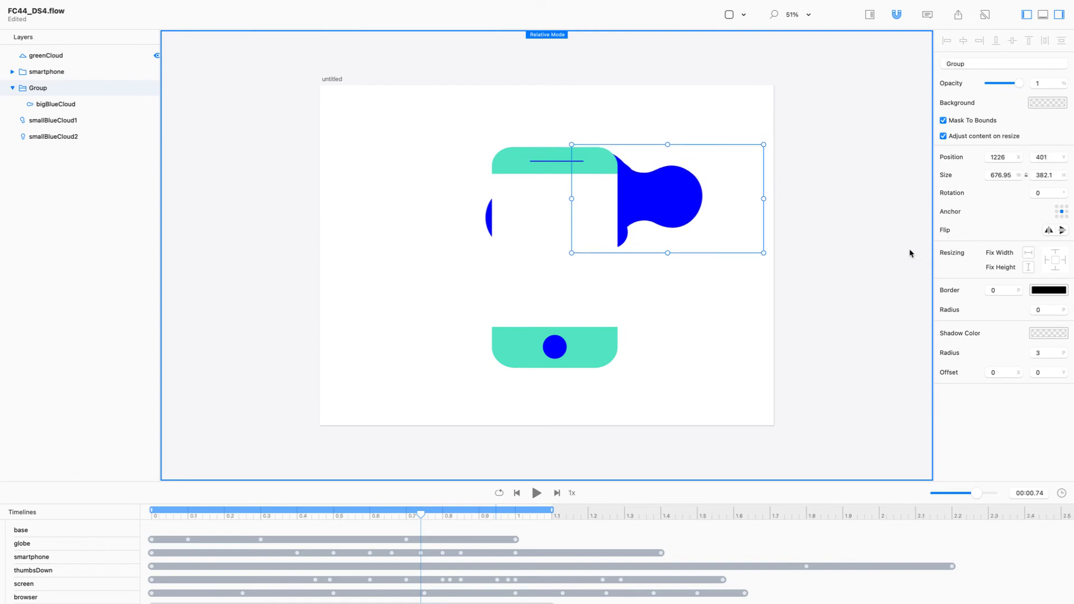
pyautogui.moveTo(417, 515); pyautogui.dragTo(682, 480)
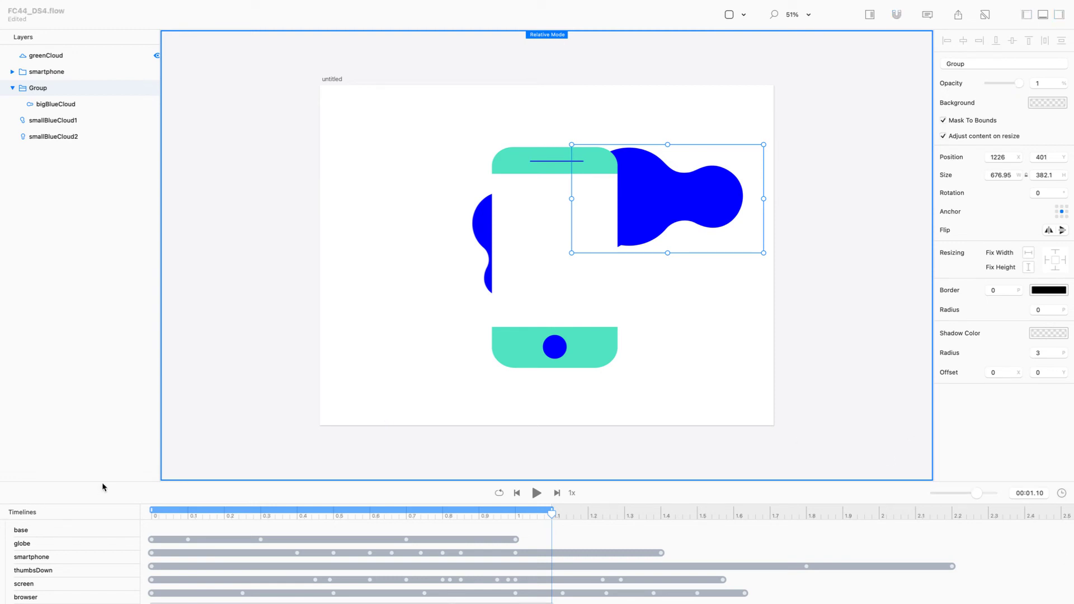
# Step: Retime bigBlueCloud's X animation in the clouds timeline to run from 0.2 s to 0.9 s
pyautogui.moveTo(103, 483); pyautogui.dragTo(104, 343)
pyautogui.click(151, 523)
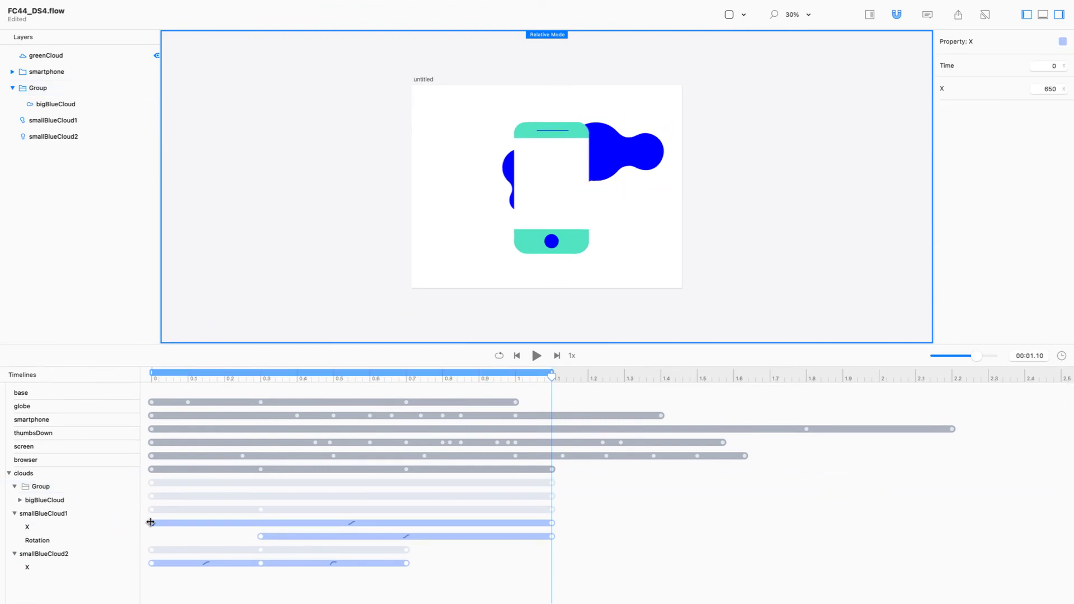
pyautogui.click(20, 500)
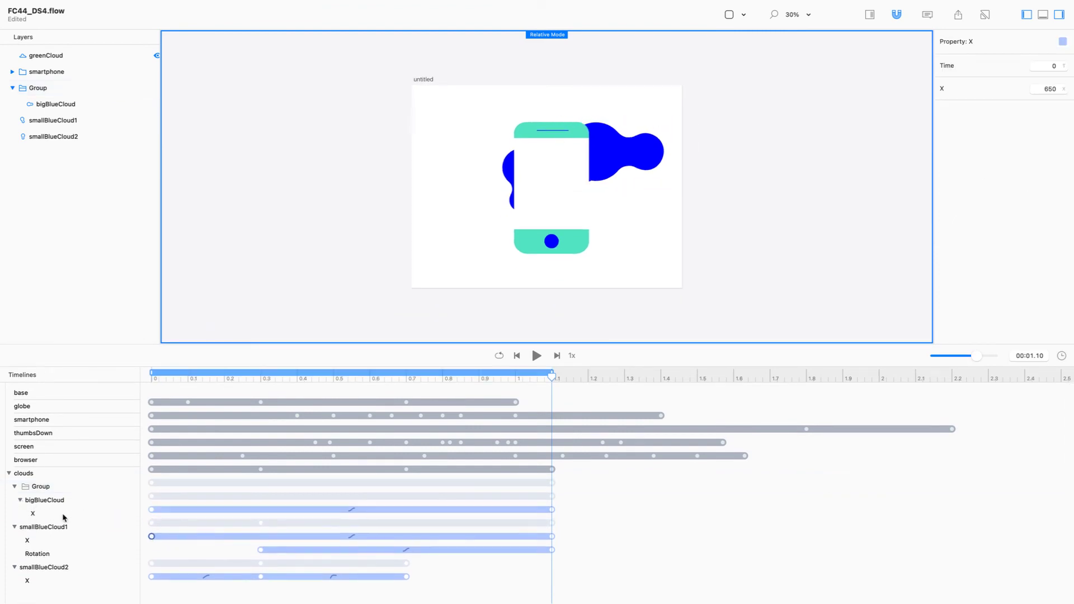
pyautogui.moveTo(149, 508); pyautogui.dragTo(218, 510)
pyautogui.moveTo(150, 509); pyautogui.dragTo(224, 510)
pyautogui.moveTo(552, 510); pyautogui.dragTo(480, 510)
pyautogui.press('space')
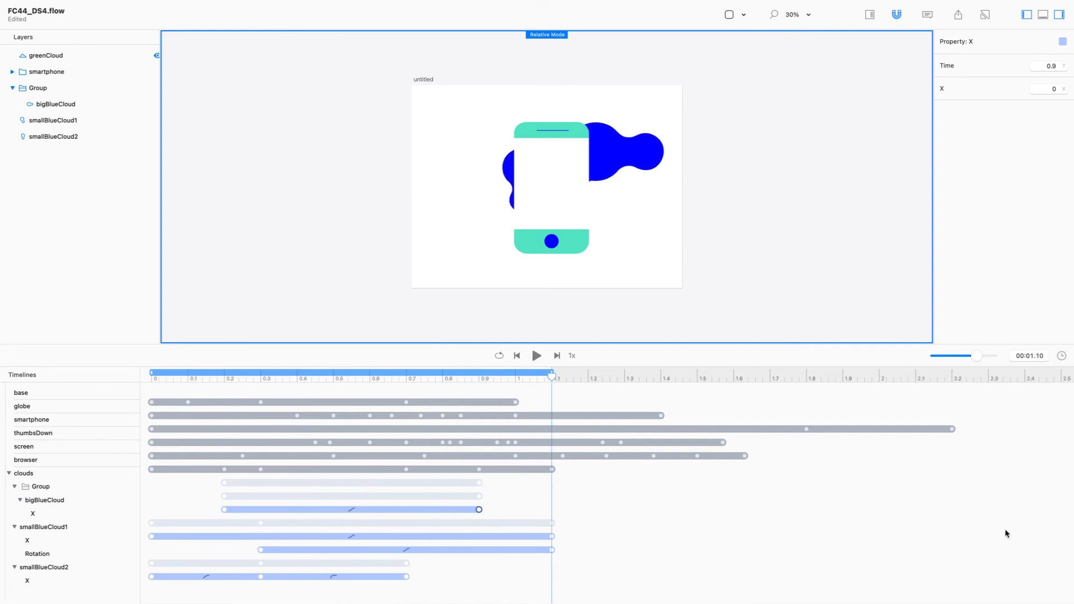
# Step: Unhide greenCloud and insert a new empty layer at the end of the clouds timeline
pyautogui.click(47, 63)
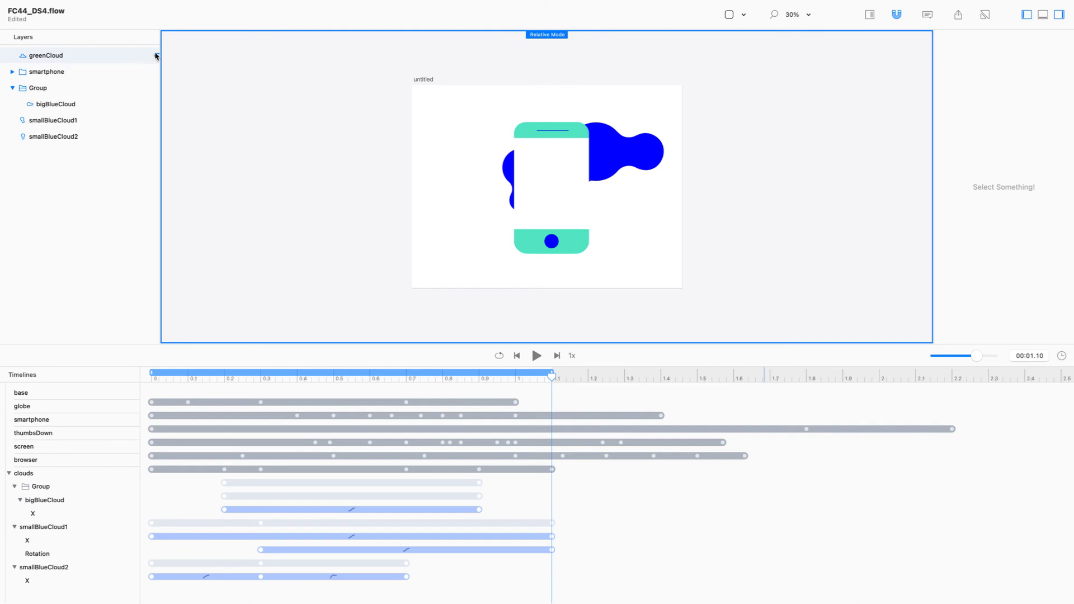
pyautogui.click(156, 56)
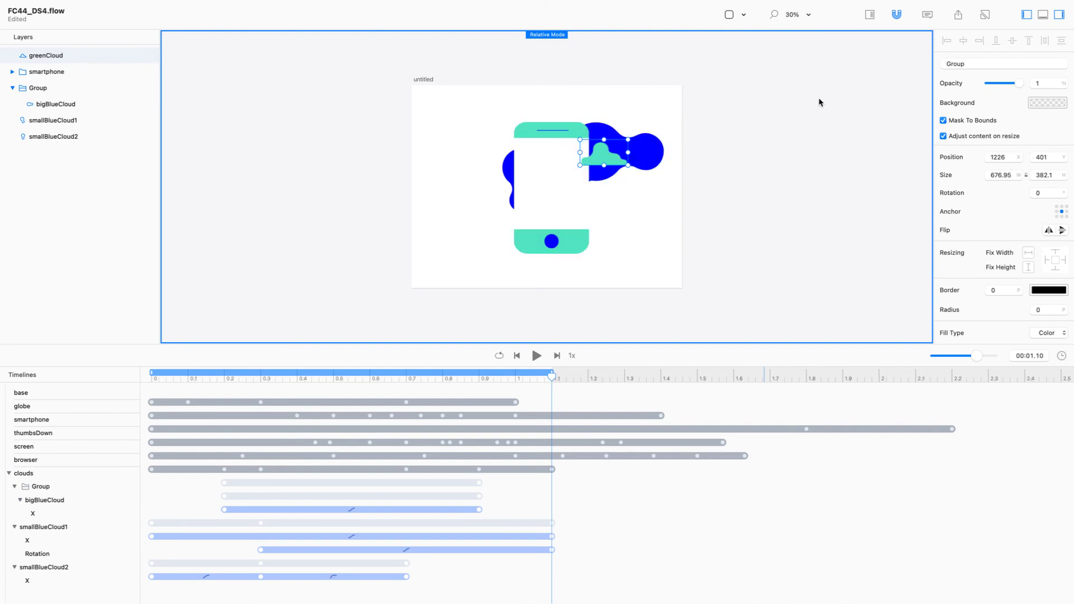
pyautogui.click(125, 7)
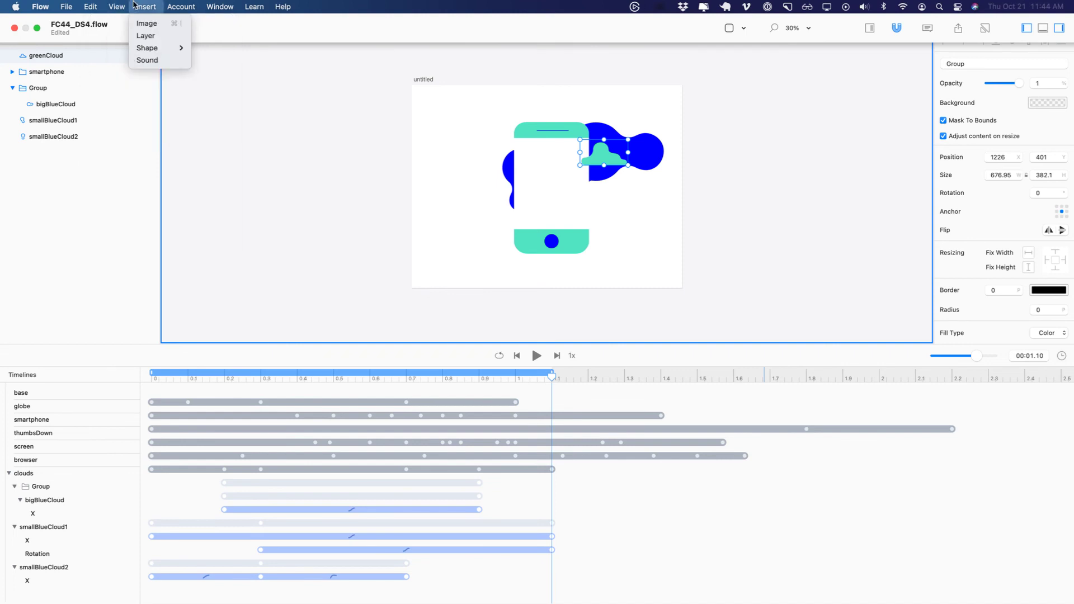
pyautogui.click(144, 36)
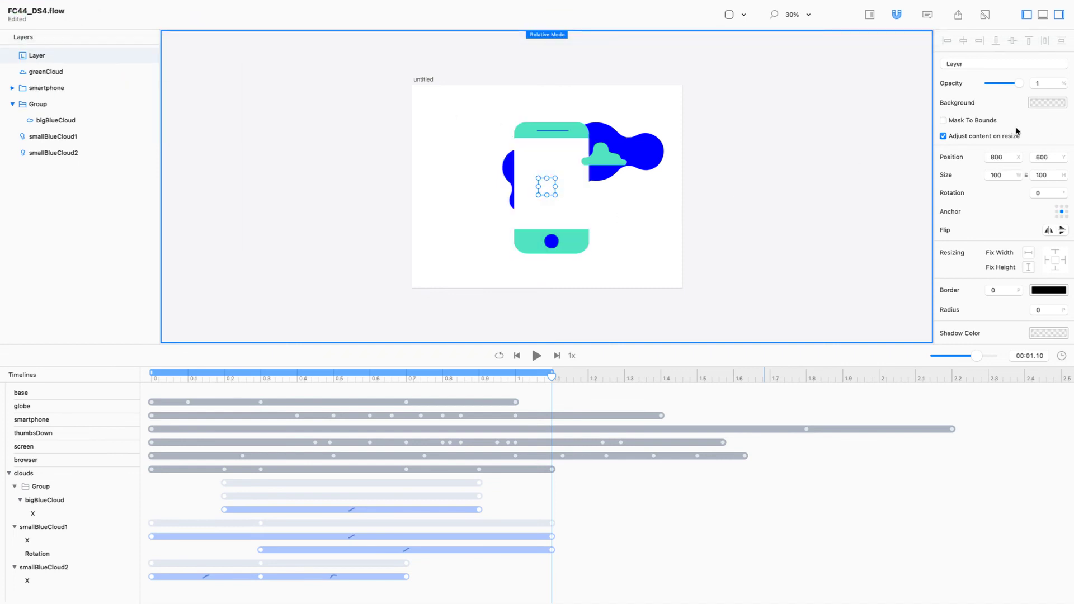
# Step: Try to set the new layer's background to pink FD0178 outside Relative Mode
pyautogui.press('super+r')
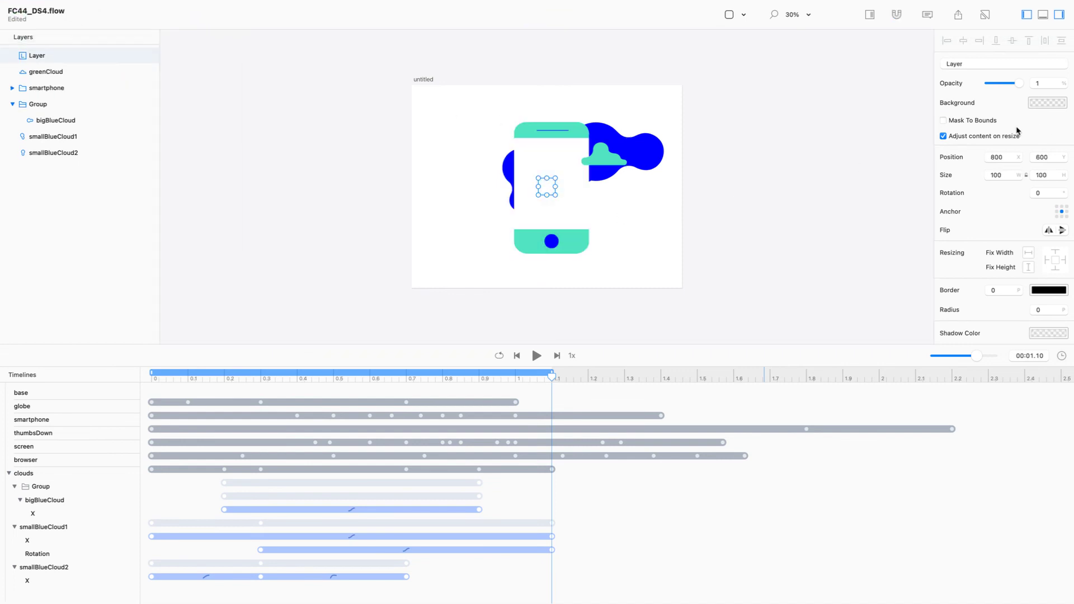
pyautogui.click(1052, 107)
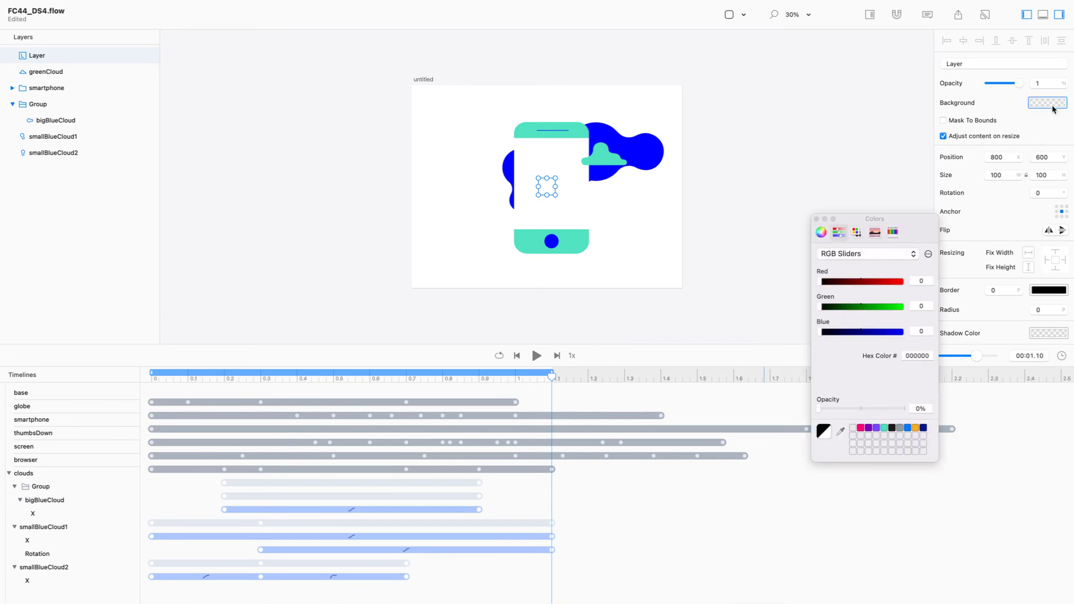
pyautogui.click(861, 428)
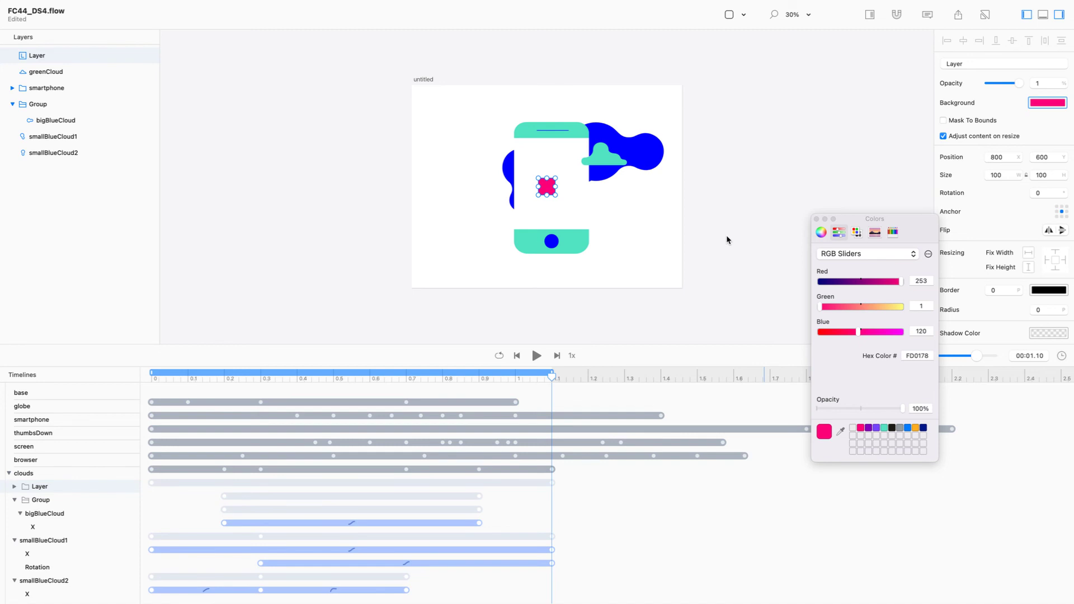
# Step: Try pink FD0178 as the scene's background in Relative Mode, and undo it
pyautogui.click(664, 202)
pyautogui.press('super+r')
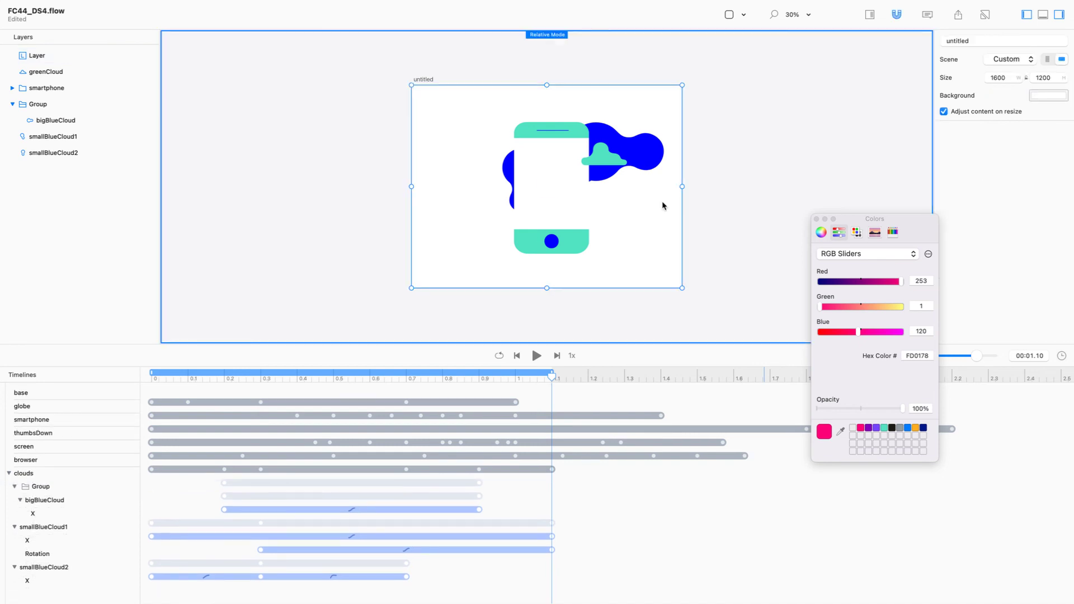
pyautogui.moveTo(828, 434); pyautogui.dragTo(1043, 96)
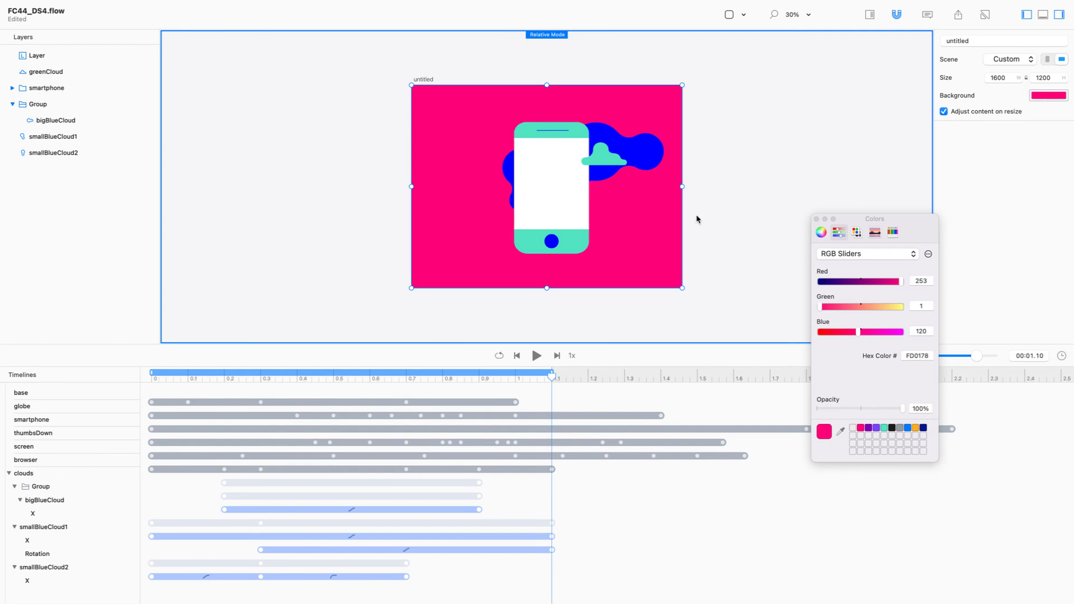
pyautogui.press('super+z')
# Step: Set the new layer's background to FD0178 in Relative Mode and move it onto bigBlueCloud's small lobe at about X 1371, Y 406
pyautogui.click(75, 56)
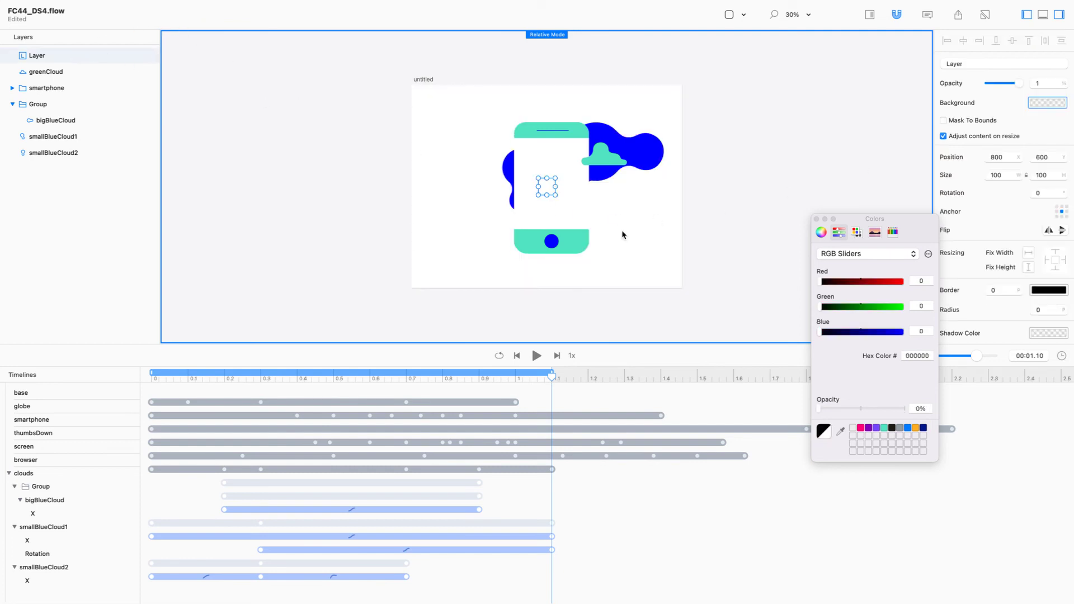
pyautogui.click(862, 430)
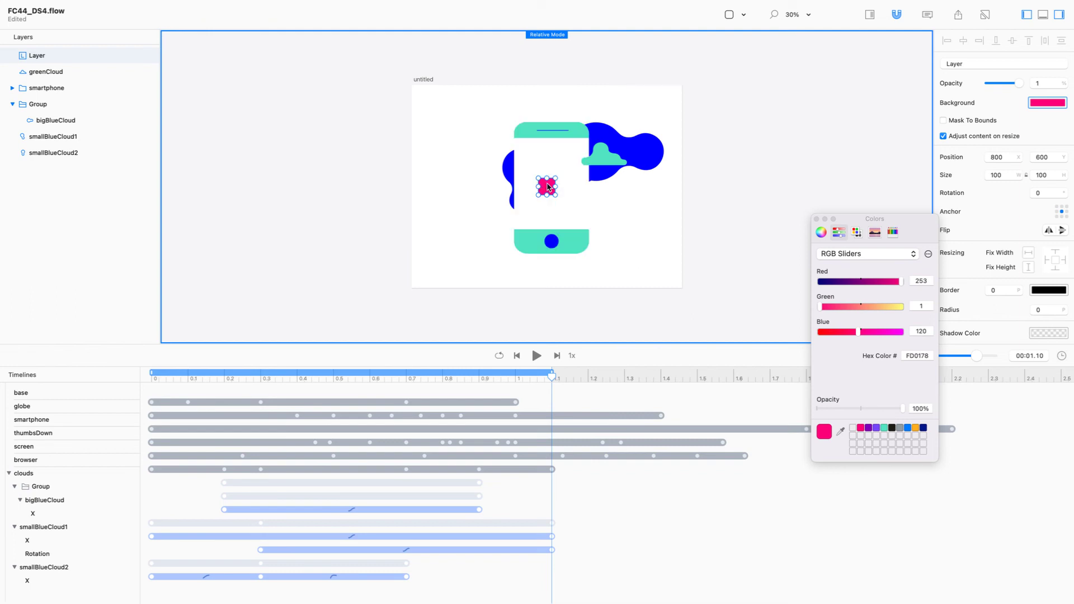
pyautogui.press('super+2')
pyautogui.press('super+0')
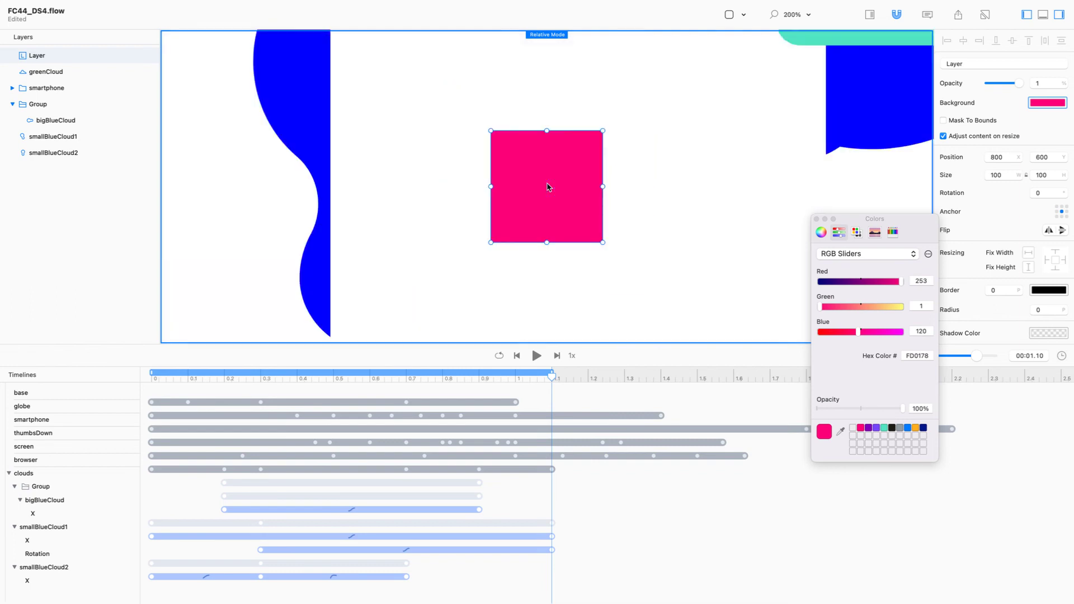
pyautogui.hscroll(-3, 544, 173)
pyautogui.hscroll(8, 544, 173)
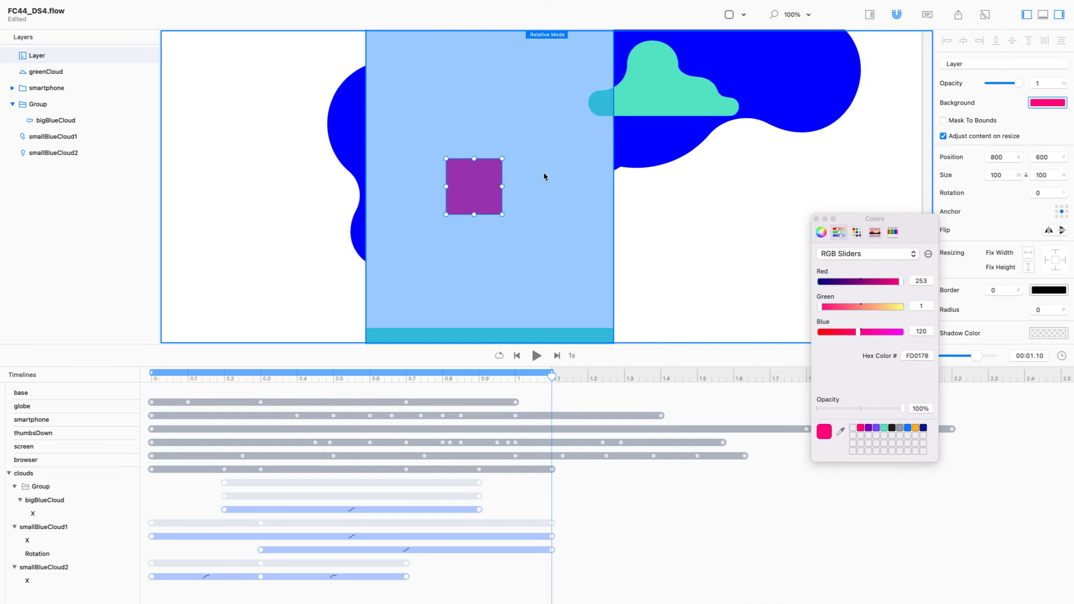
pyautogui.moveTo(409, 187); pyautogui.dragTo(795, 79)
pyautogui.press('super+minus')
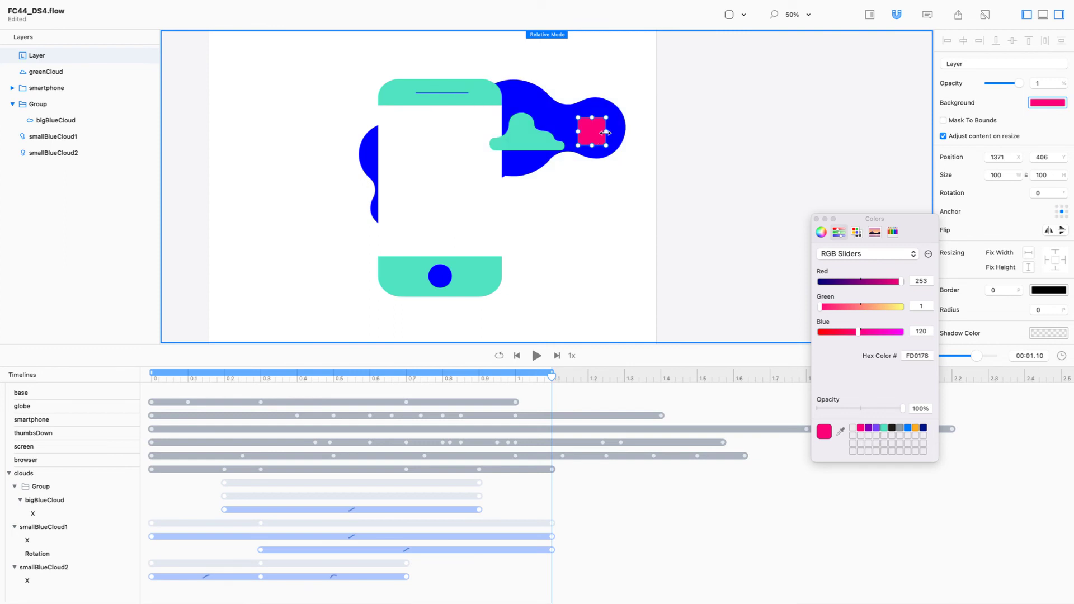
# Step: Stretch the pink layer up and down to a height of about 268, keeping its width at 100
pyautogui.moveTo(591, 116); pyautogui.dragTo(591, 83)
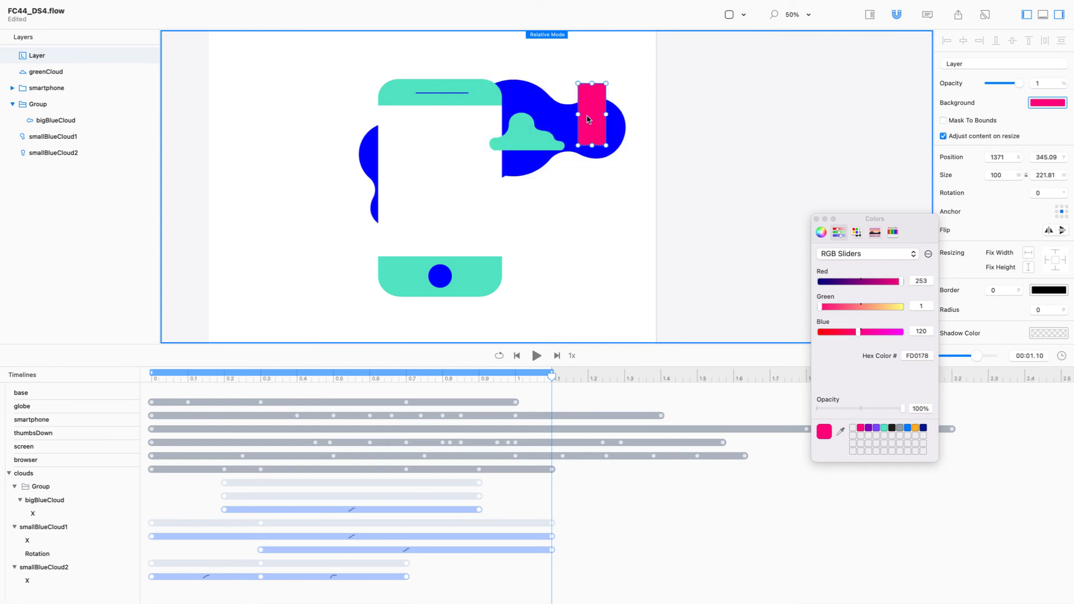
pyautogui.moveTo(591, 146)
pyautogui.mouseDown()
pyautogui.moveTo(592, 169)
pyautogui.moveTo(592, 158)
pyautogui.mouseUp()
pyautogui.click(817, 219)
# Step: Set the pink layer's corner radius to 100
pyautogui.scroll(-3, 962, 291)
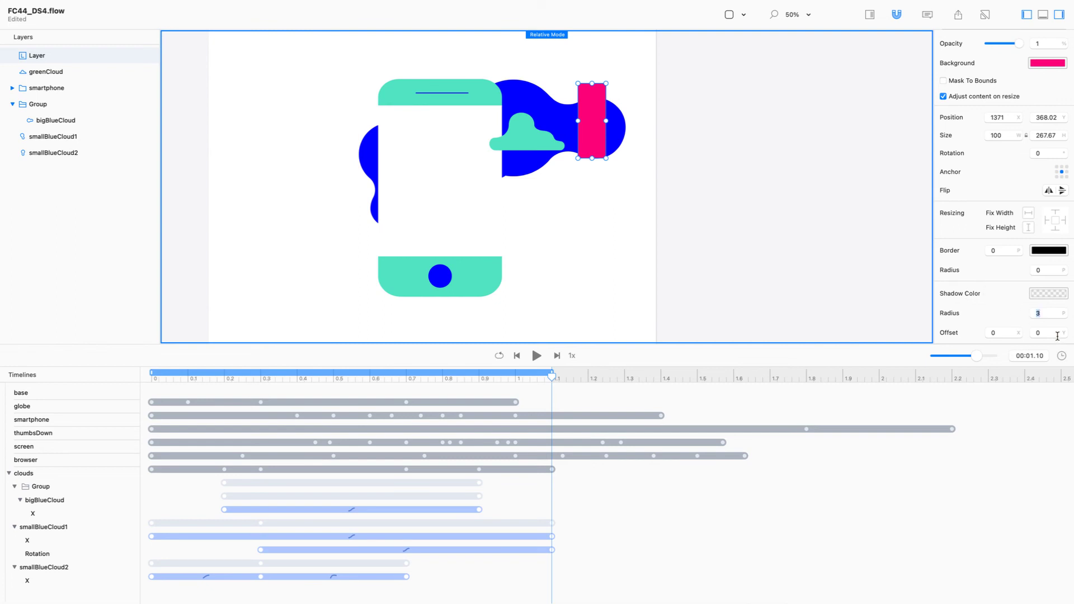
pyautogui.click(1051, 270)
pyautogui.hotkey('shift', 'Up')
pyautogui.hotkey('shift', 'Up')
pyautogui.hotkey('shift', 'Up')
pyautogui.hotkey('shift', 'Up')
pyautogui.hotkey('shift', 'Up')
pyautogui.hotkey('shift', 'Up')
pyautogui.hotkey('shift', 'Up')
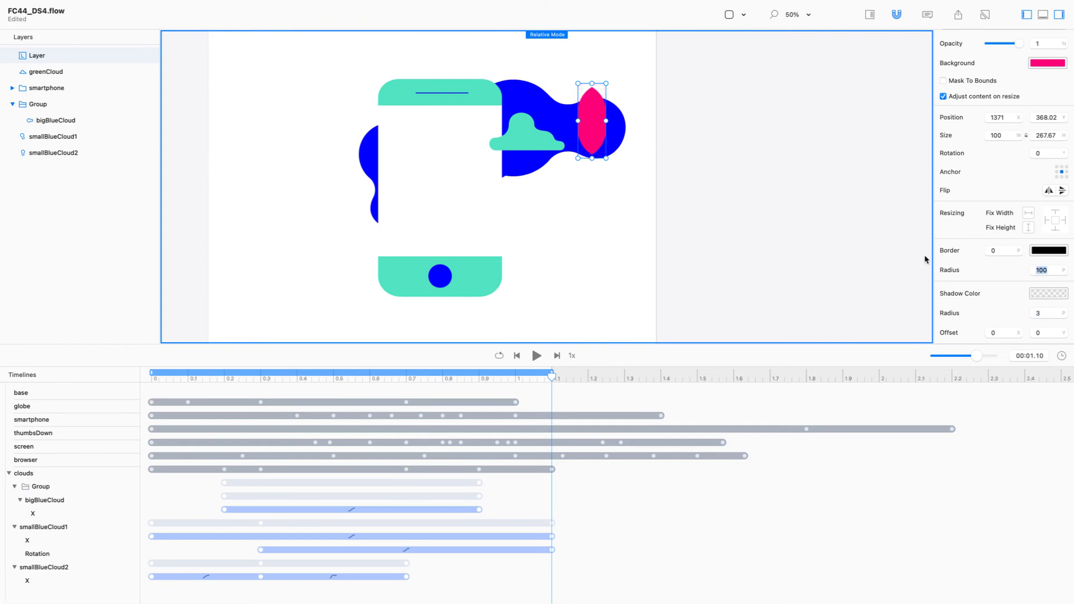
# Step: Set the pink layer's corner radius to 120, widen it to about 523 and place it at about X 1227, Y 368
pyautogui.hotkey('shift', 'Up')
pyautogui.hotkey('shift', 'Up')
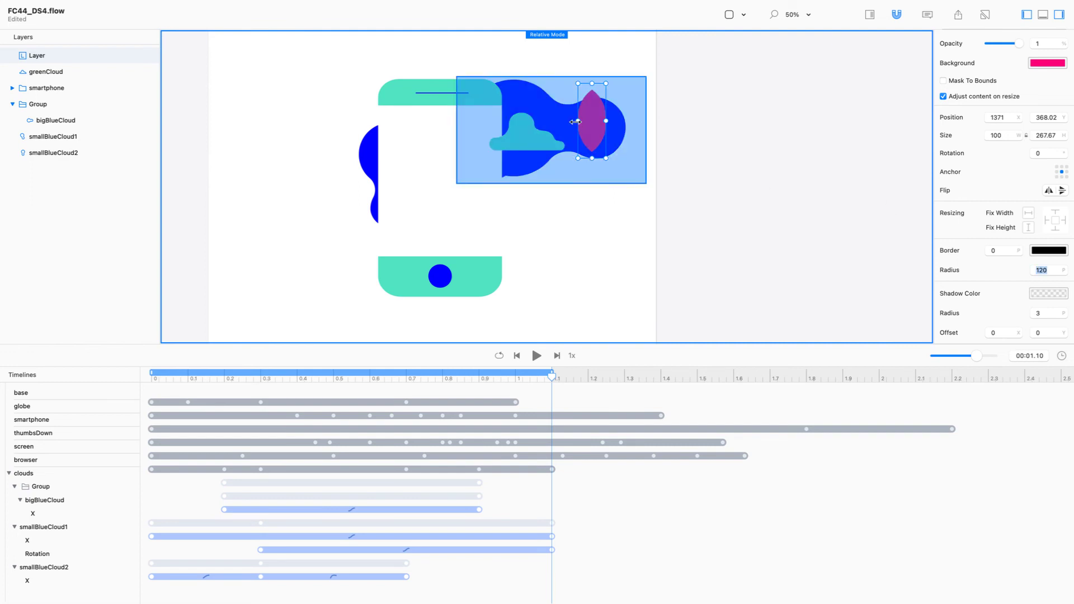
pyautogui.moveTo(578, 121); pyautogui.dragTo(460, 119)
pyautogui.moveTo(568, 116); pyautogui.dragTo(586, 118)
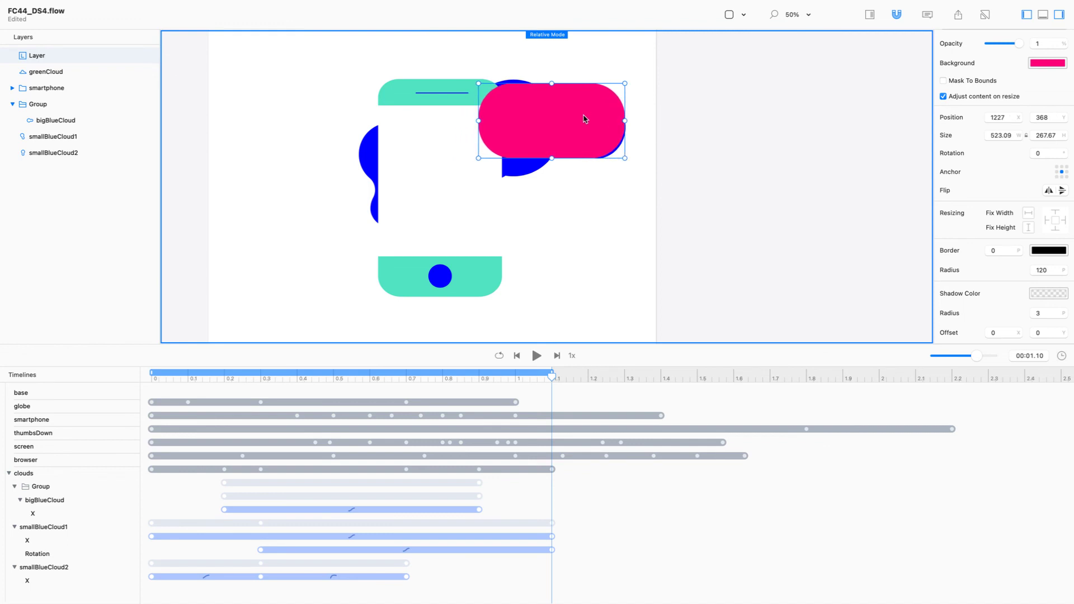
# Step: Set the pink layer's corner radius to 130 and move it to about X 1234, Y 378
pyautogui.press('super+equal')
pyautogui.press('super+equal')
pyautogui.scroll(5, 774, 105)
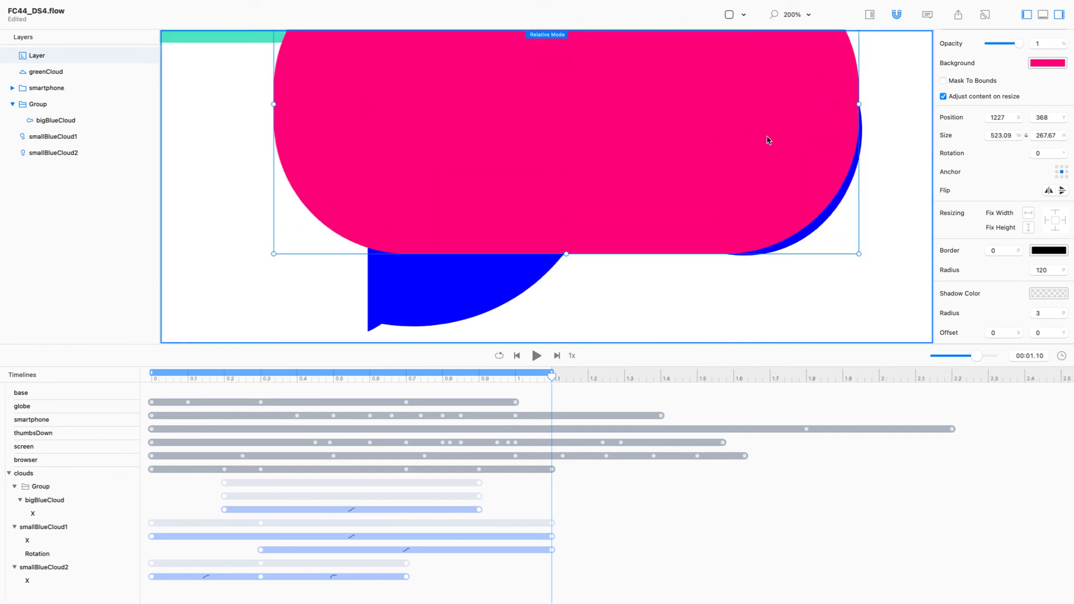
pyautogui.scroll(2, 768, 138)
pyautogui.keyDown('ctrl'); pyautogui.click(867, 249); pyautogui.keyUp('ctrl')
pyautogui.click(807, 227)
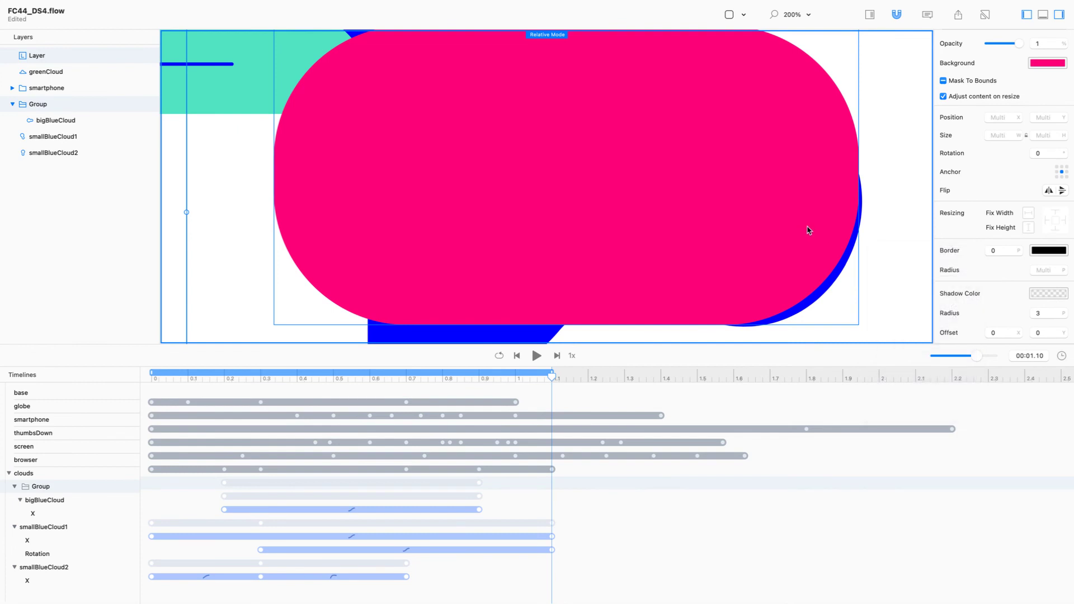
pyautogui.click(821, 242)
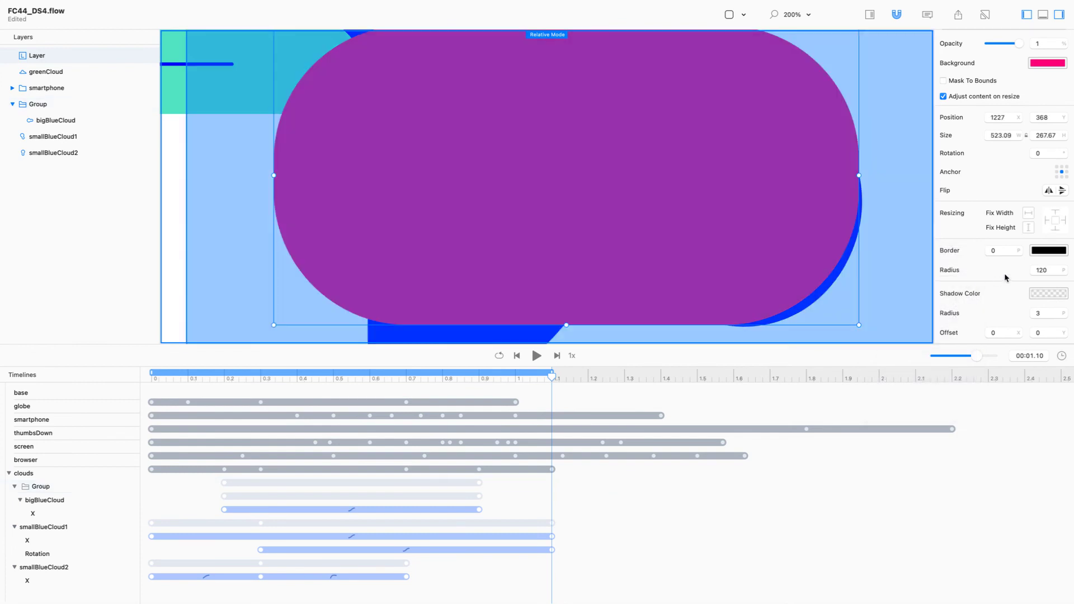
pyautogui.click(1052, 267)
pyautogui.hotkey('shift', 'Up')
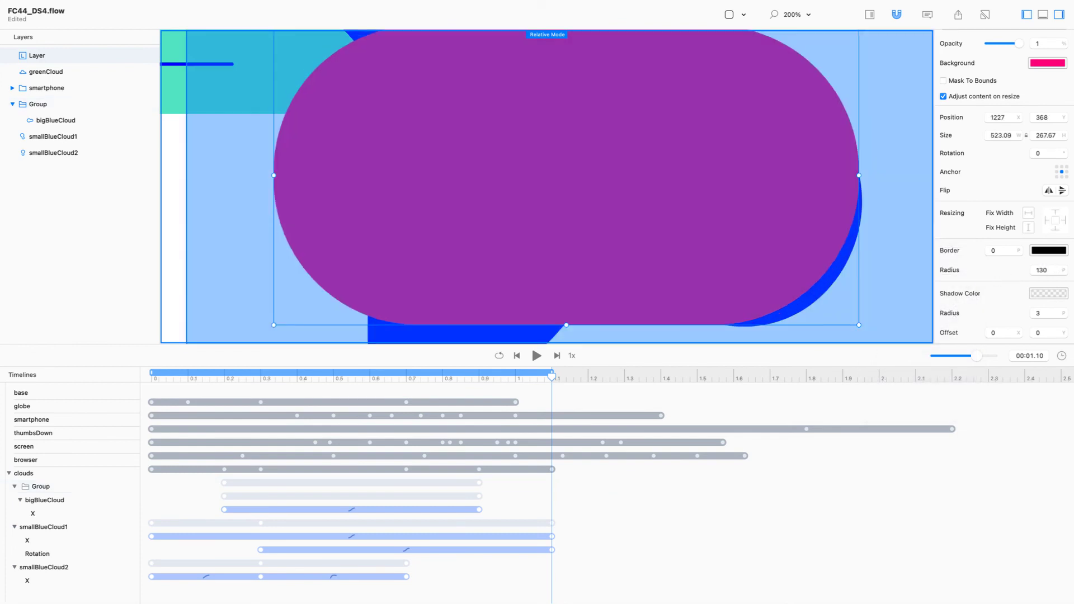
pyautogui.moveTo(719, 217); pyautogui.dragTo(725, 228)
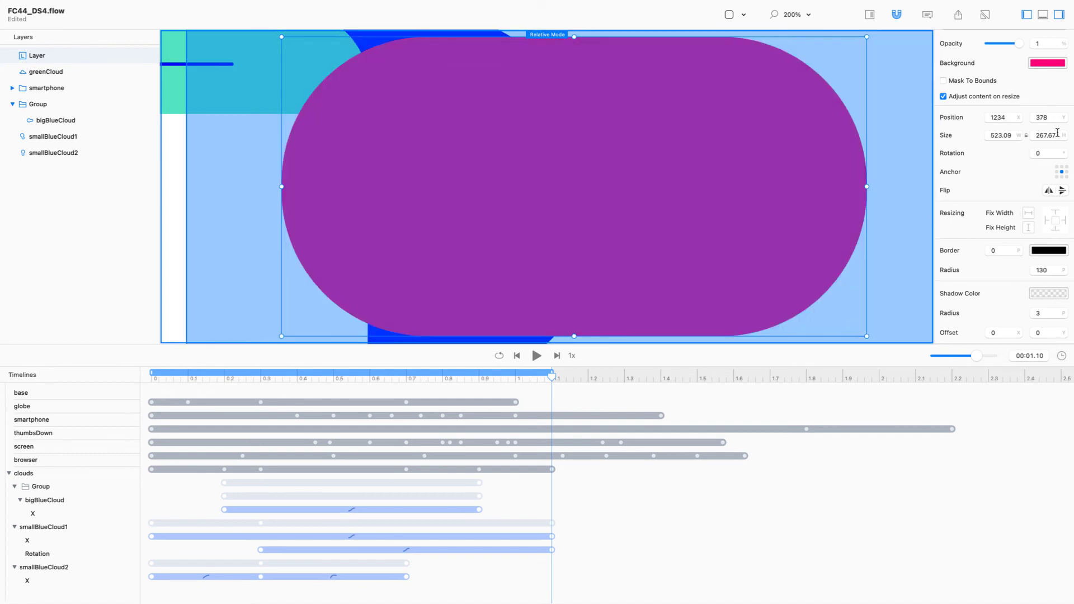
# Step: Reselect the pink layer and fine-tune its corner radius to 131
pyautogui.click(921, 266)
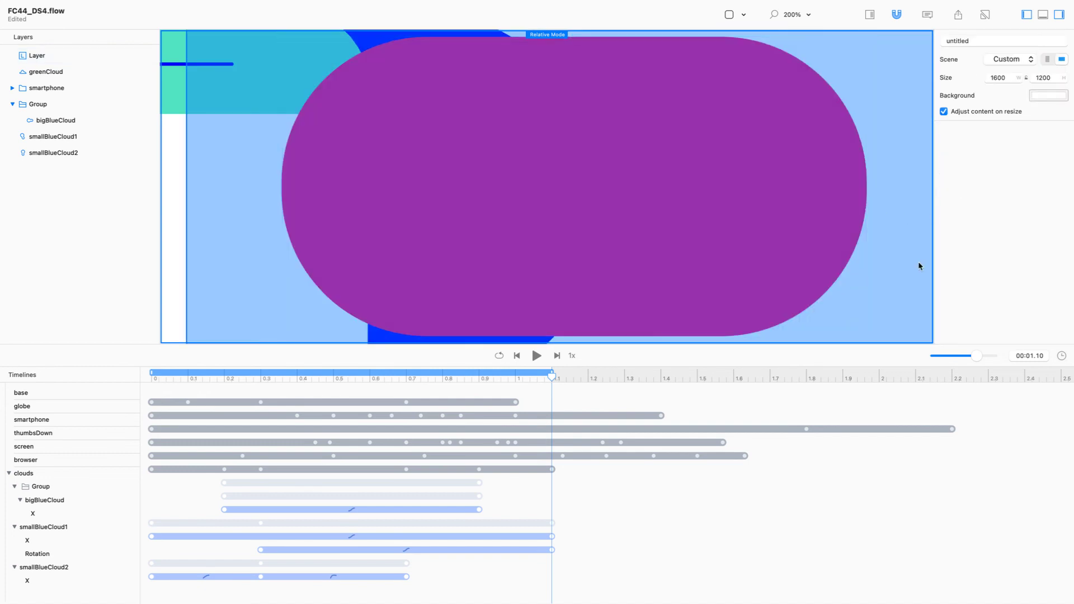
pyautogui.click(96, 59)
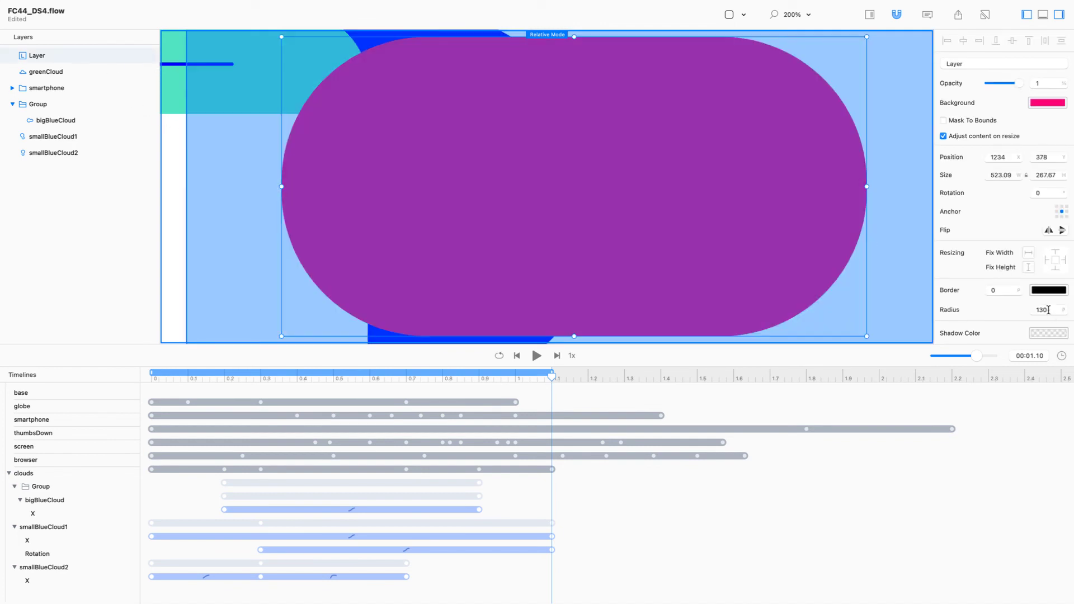
pyautogui.click(1049, 310)
pyautogui.hotkey('shift', 'Up')
pyautogui.press('Down')
pyautogui.press('Down')
pyautogui.press('Down')
pyautogui.press('Down')
pyautogui.press('Down')
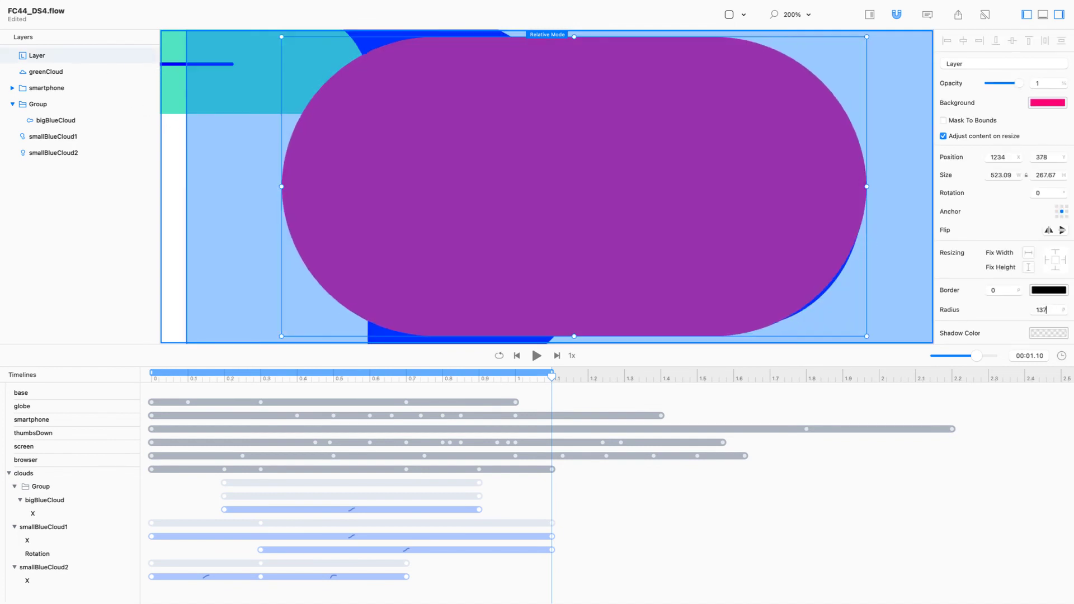
pyautogui.press('Down')
pyautogui.press('Down')
pyautogui.press('Down')
pyautogui.press('Down')
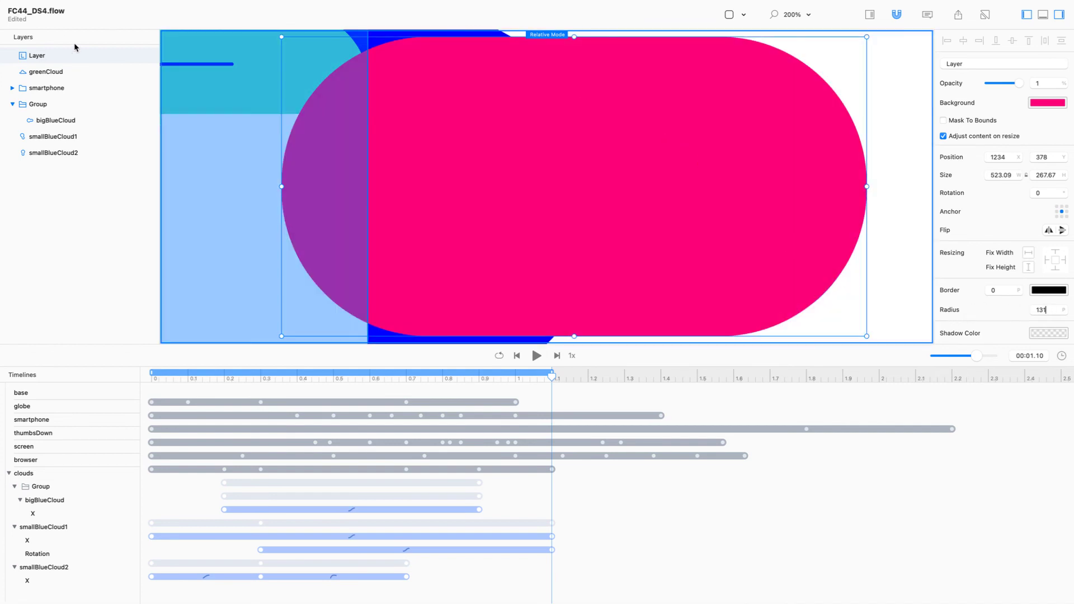
# Step: Place the pink layer between smallBlueCloud1 and smallBlueCloud2 in the layer order and set its corner radius to 111
pyautogui.moveTo(53, 57); pyautogui.dragTo(18, 145)
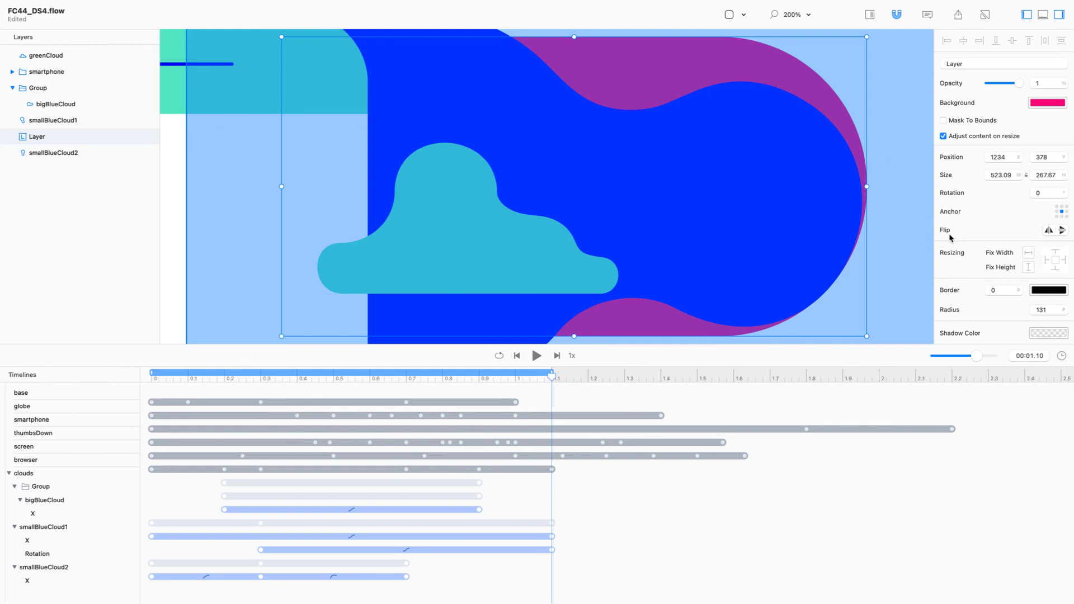
pyautogui.click(1049, 311)
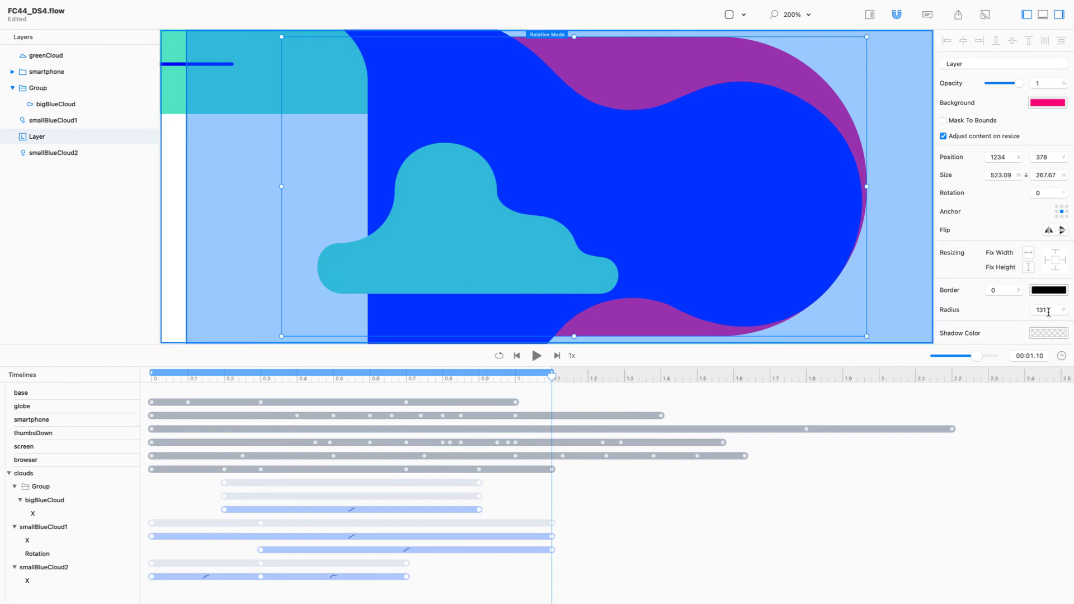
pyautogui.hotkey('shift', 'Down')
pyautogui.hotkey('shift', 'Down')
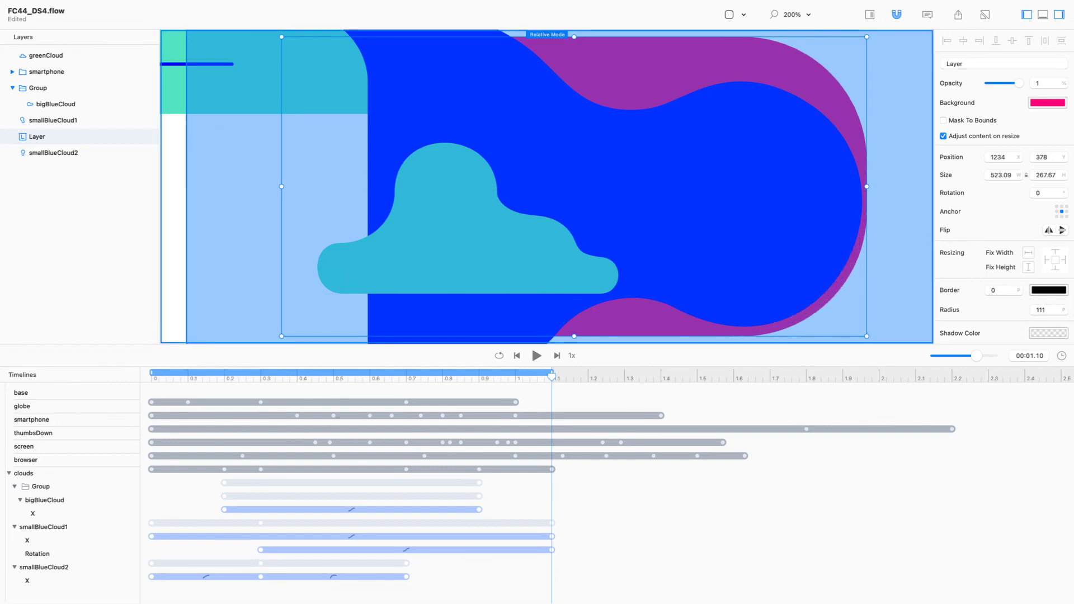
pyautogui.click(819, 85)
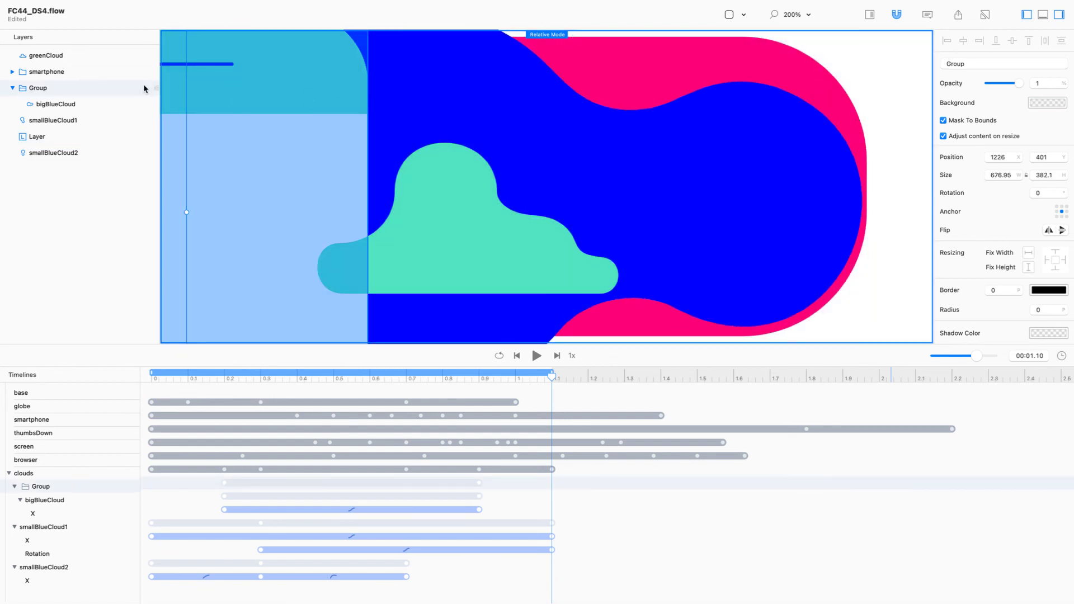
# Step: Bring the pink layer back to the top of the layer order and lower its opacity to 0.61
pyautogui.moveTo(38, 138); pyautogui.dragTo(36, 52)
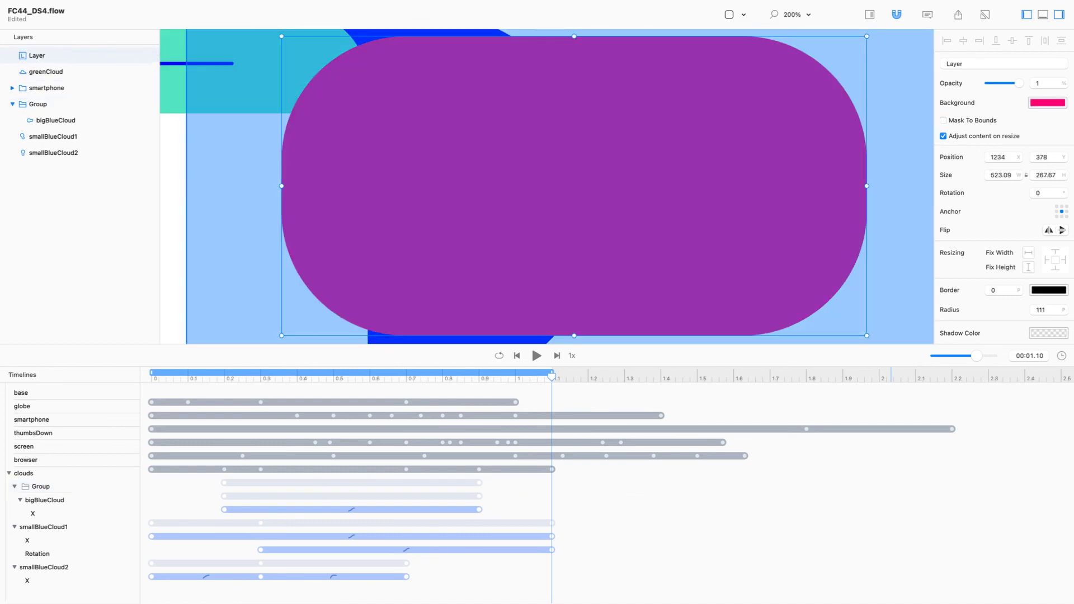
pyautogui.moveTo(1019, 83); pyautogui.dragTo(1006, 85)
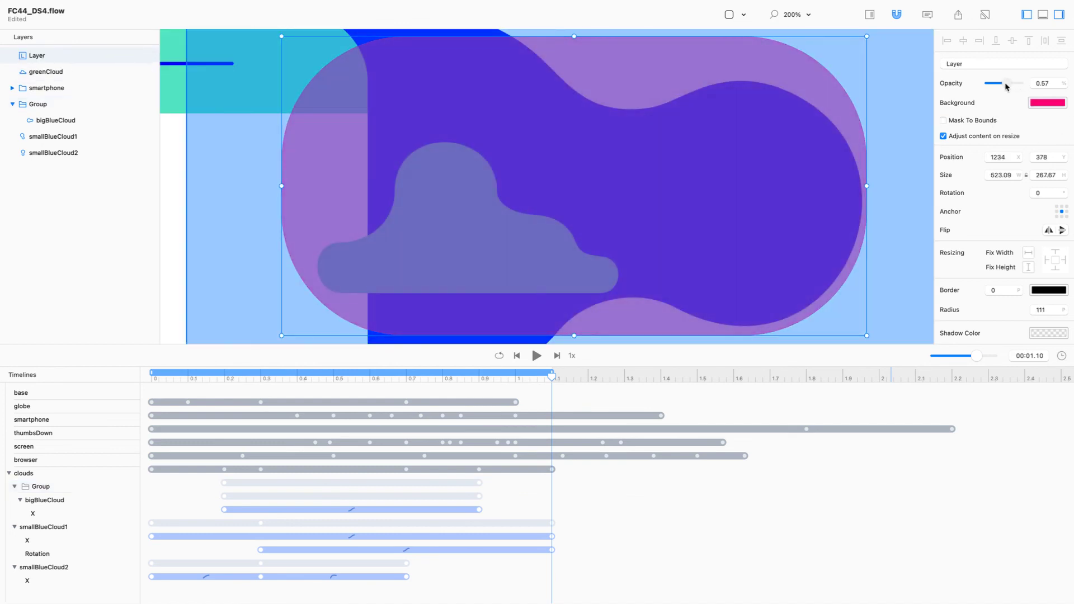
pyautogui.moveTo(1009, 85); pyautogui.dragTo(1007, 84)
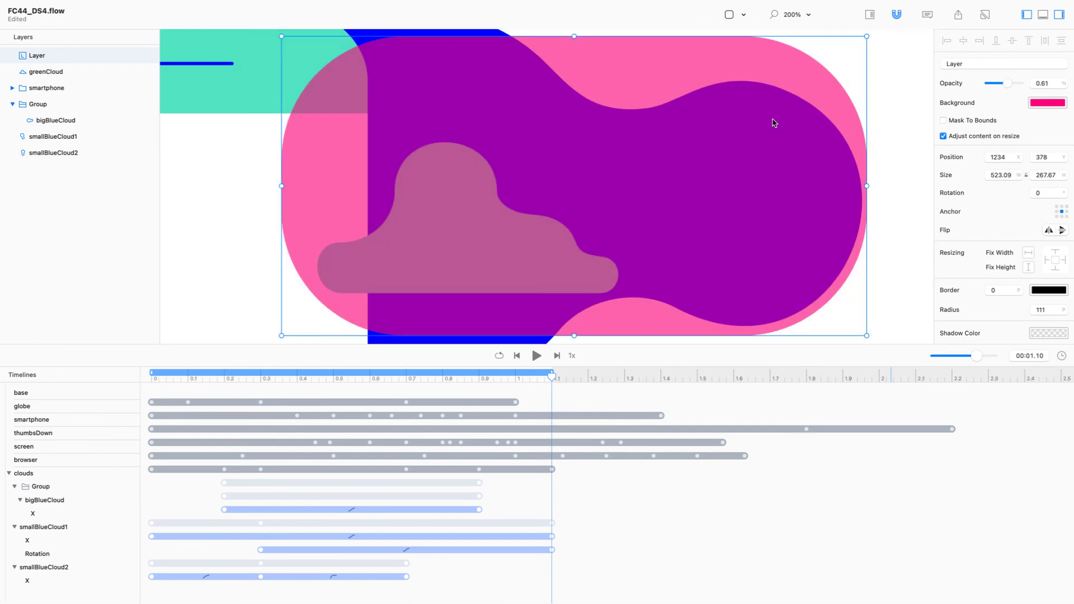
# Step: Move the pink layer to about X 1230, Y 371 and lower its upper edge to a height of about 221
pyautogui.moveTo(777, 66); pyautogui.dragTo(773, 54)
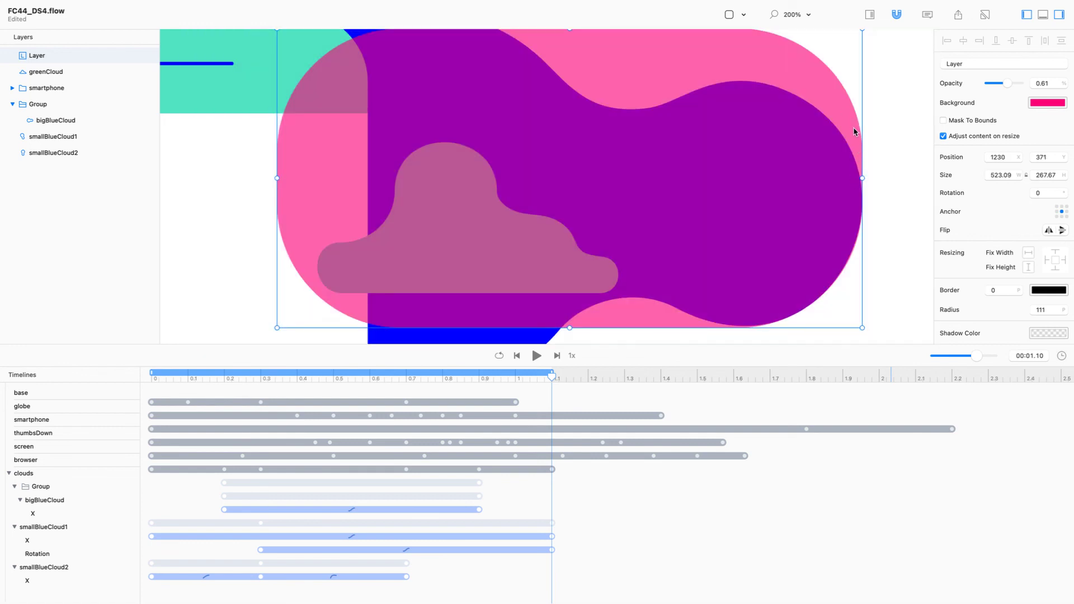
pyautogui.scroll(2, 534, 109)
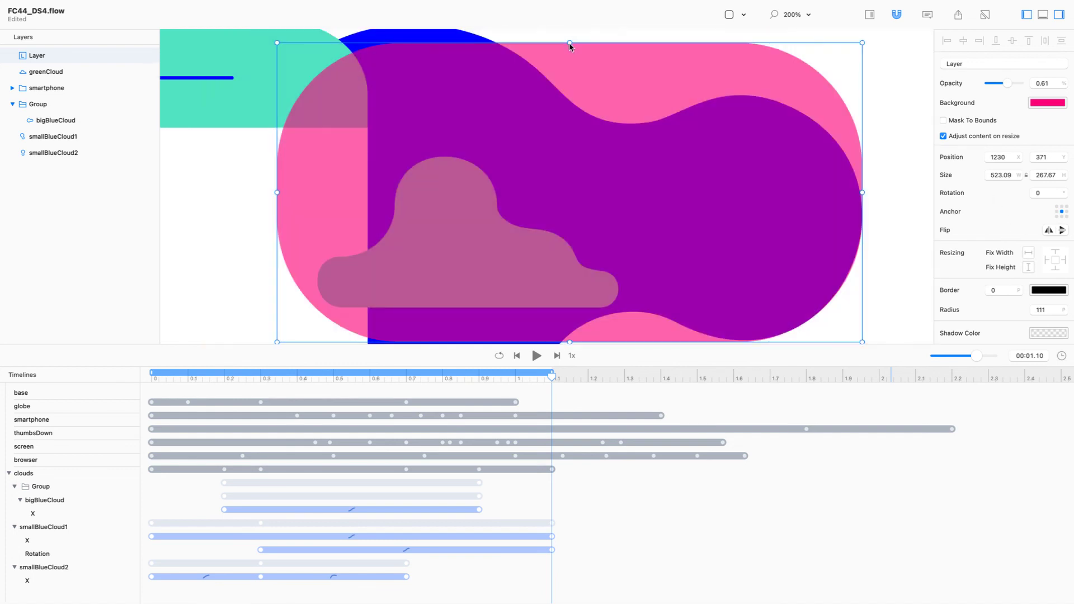
pyautogui.moveTo(570, 43); pyautogui.dragTo(574, 95)
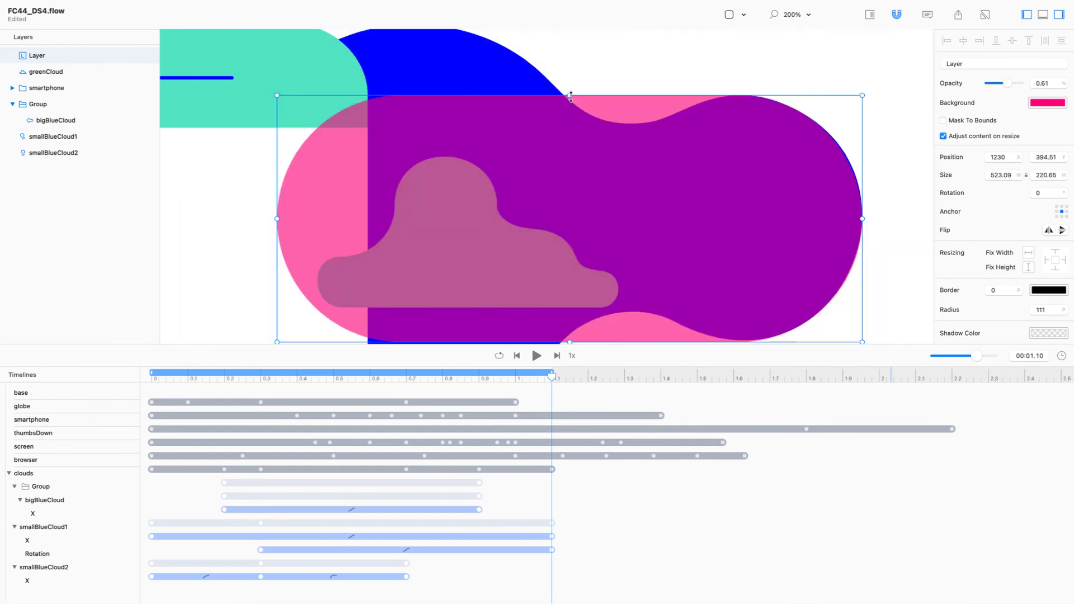
# Step: Nudge the pink layer to X 1231, Y 395 and shrink it slightly to about 522.86 by 220.08
pyautogui.press('Left')
pyautogui.press('Up')
pyautogui.press('Up')
pyautogui.press('Right')
pyautogui.press('Down')
pyautogui.press('Down')
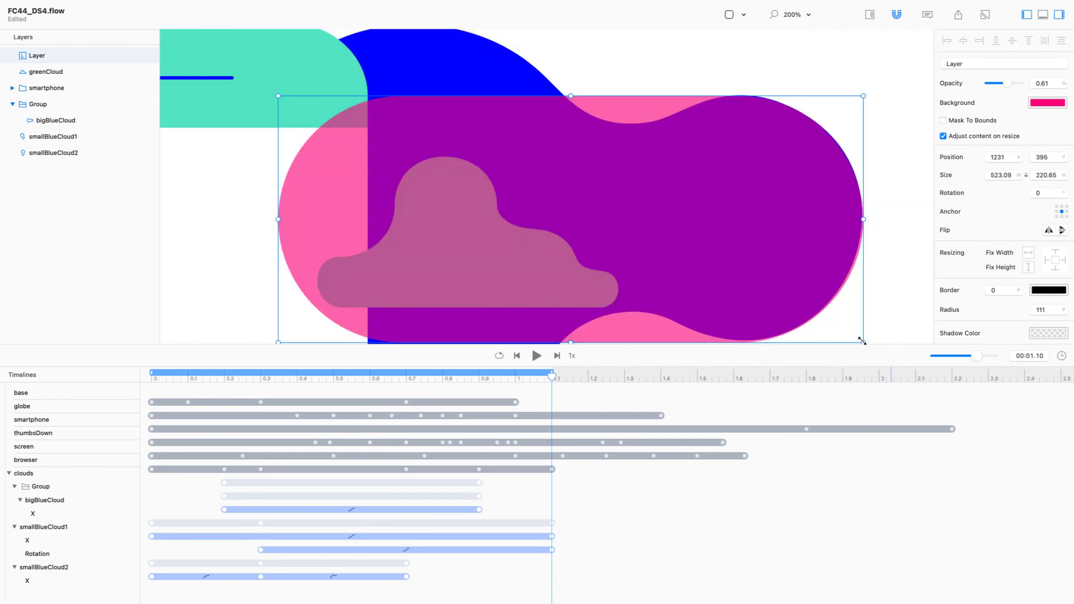
pyautogui.moveTo(863, 341); pyautogui.dragTo(861, 341)
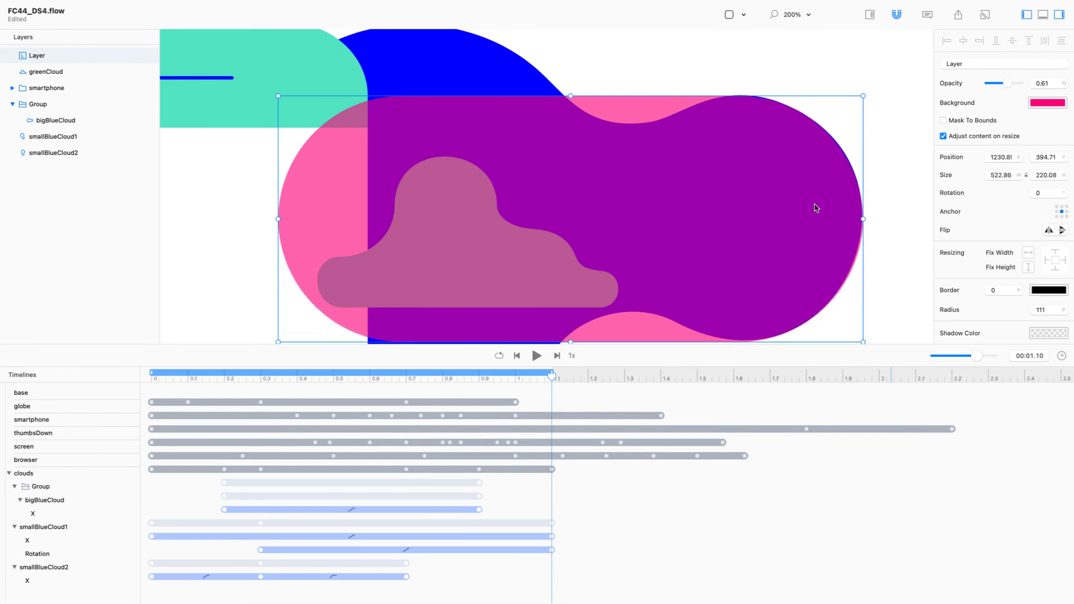
# Step: Set the pink layer's corner radius to 110
pyautogui.click(1046, 310)
pyautogui.press('Up')
pyautogui.press('Down')
pyautogui.press('Down')
pyautogui.press('Down')
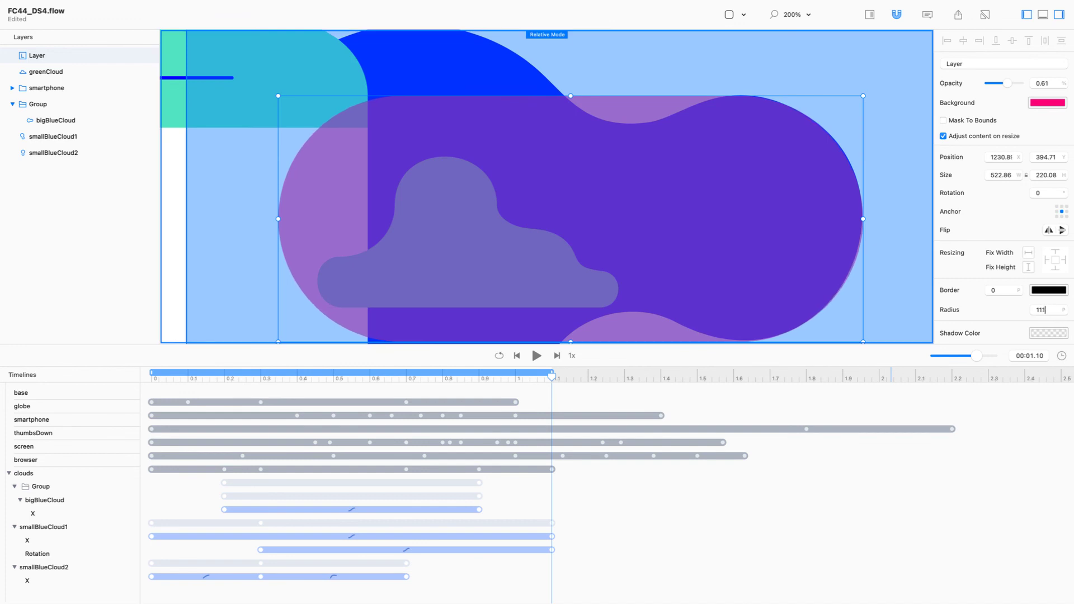
pyautogui.press('Up')
# Step: Align the pink layer with bigBlueCloud's small lobe by moving it to X 1230, Y 394
pyautogui.click(809, 211)
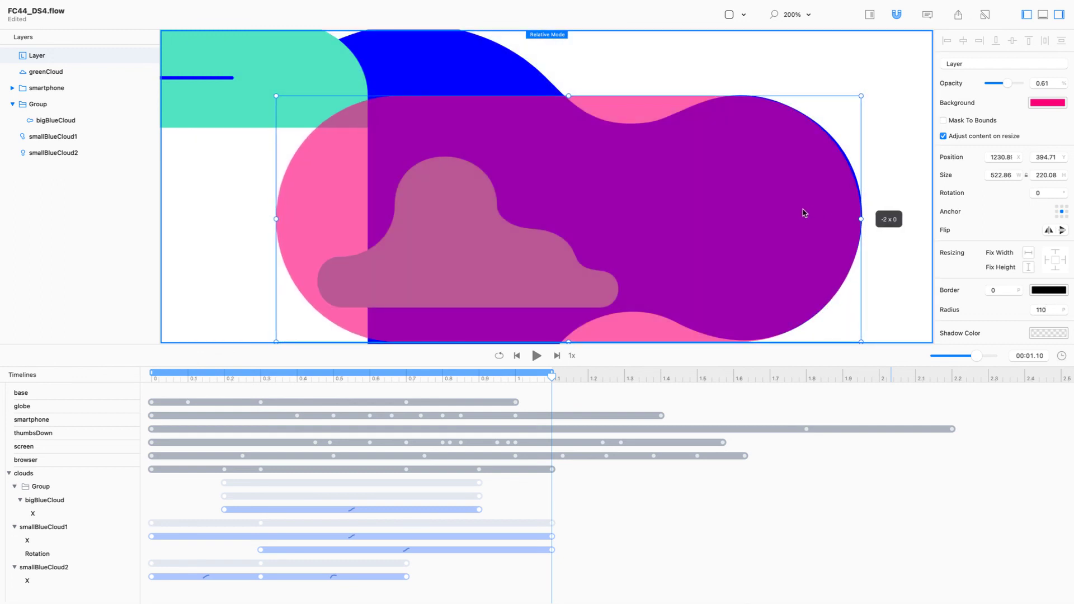
pyautogui.moveTo(806, 212); pyautogui.dragTo(805, 213)
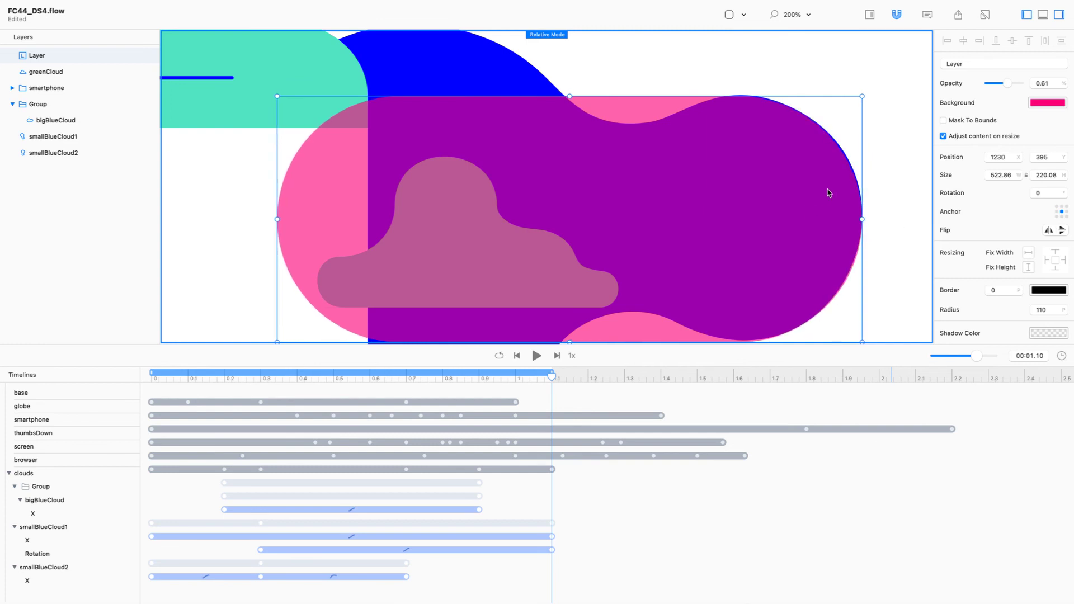
pyautogui.press('Up')
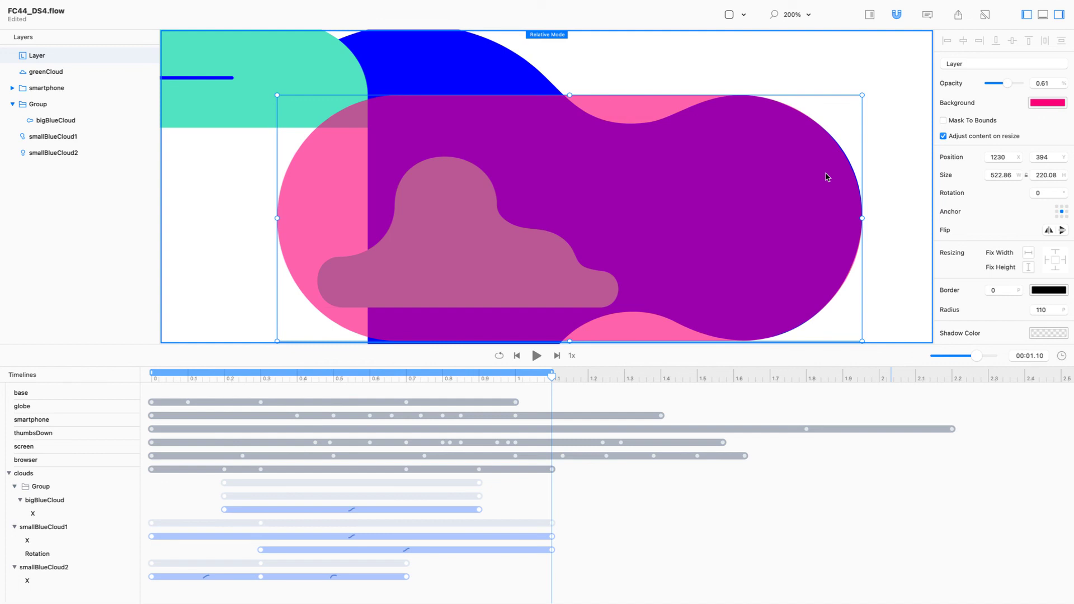
pyautogui.press('Up')
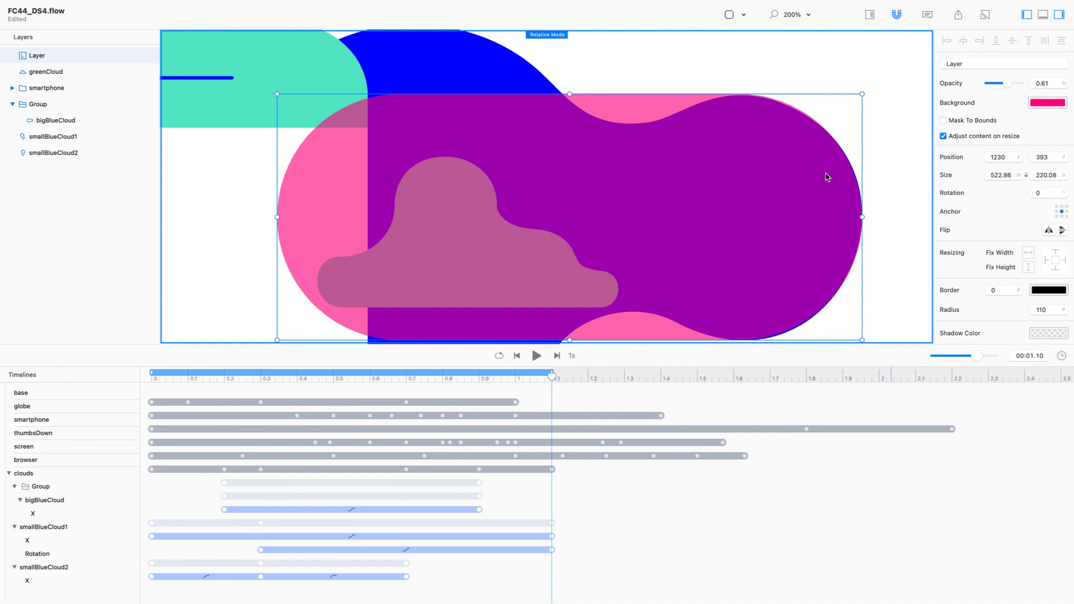
pyautogui.press('Down')
pyautogui.press('Right')
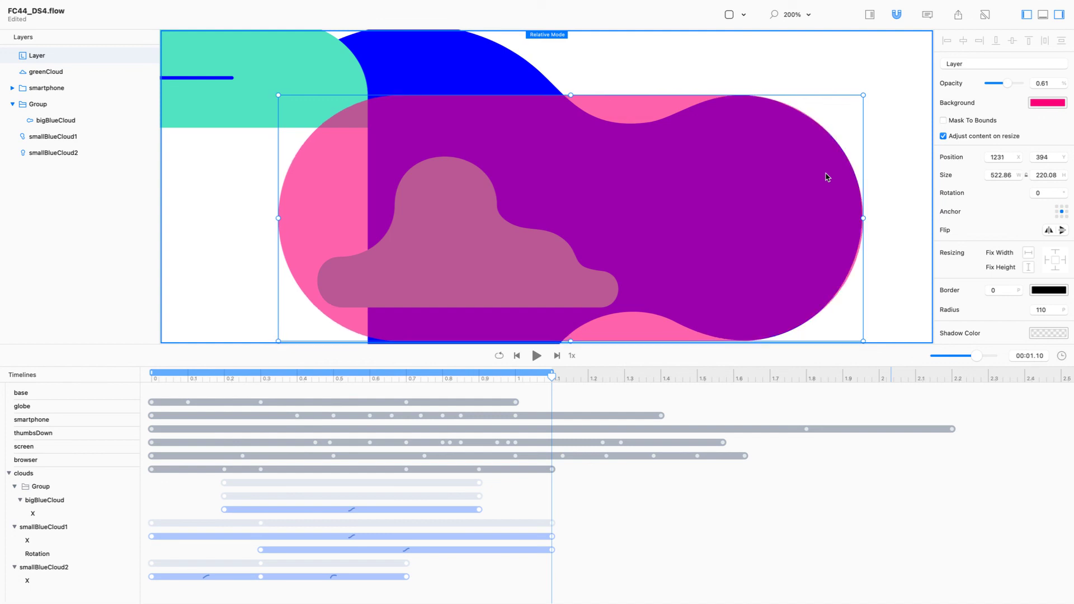
pyautogui.press('Left')
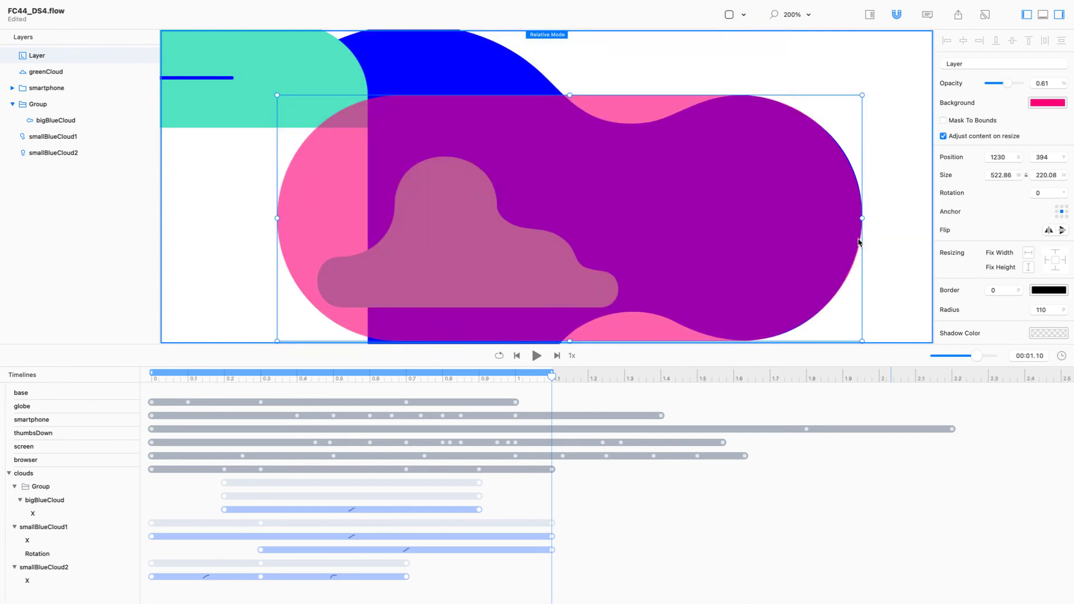
# Step: Restore the pink layer's opacity to 1 and deselect the layer
pyautogui.doubleClick(40, 59)
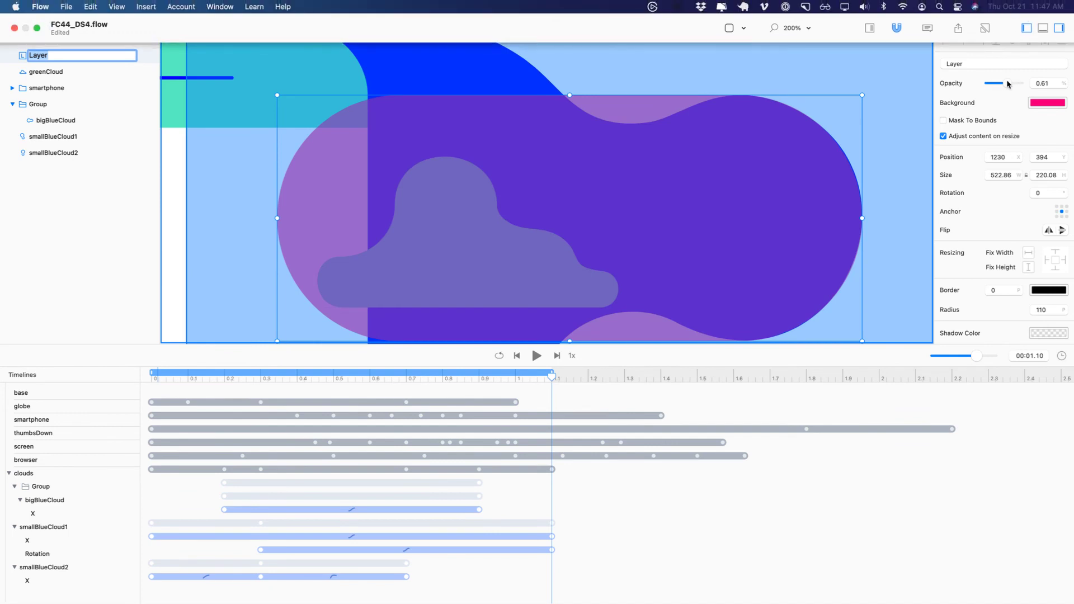
pyautogui.moveTo(1007, 84); pyautogui.dragTo(1023, 85)
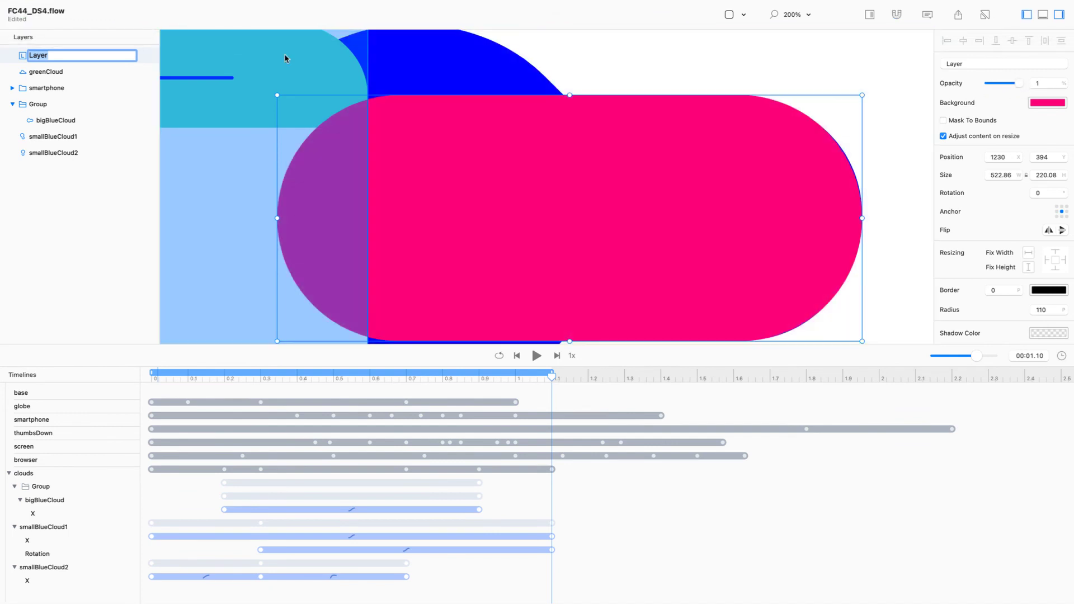
pyautogui.click(29, 180)
# Step: Nest greenCloud inside the pink layer and select the resulting group
pyautogui.moveTo(48, 75); pyautogui.dragTo(46, 58)
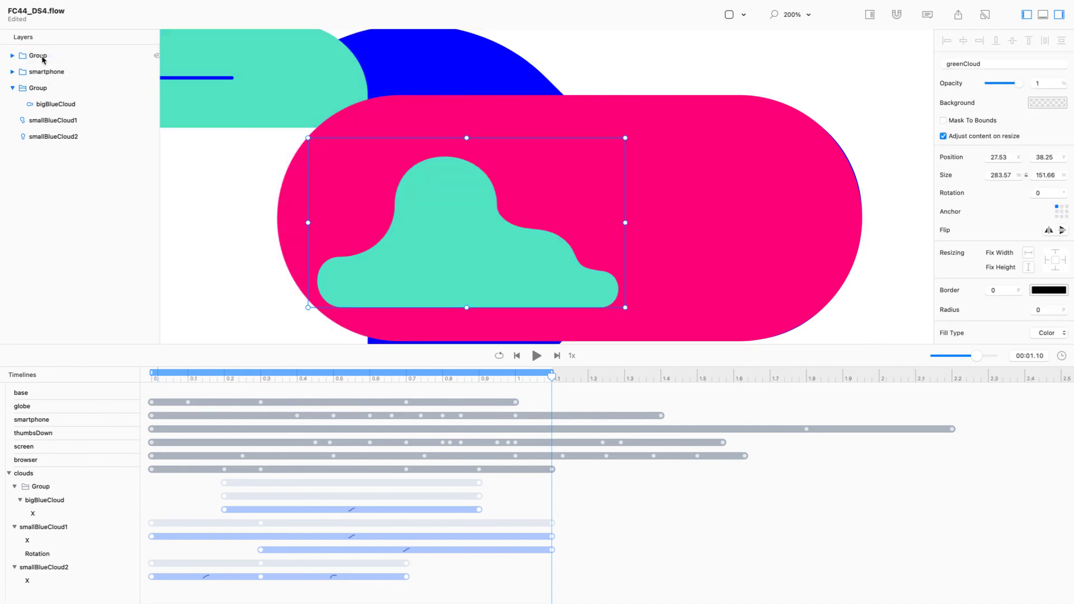
pyautogui.click(1048, 103)
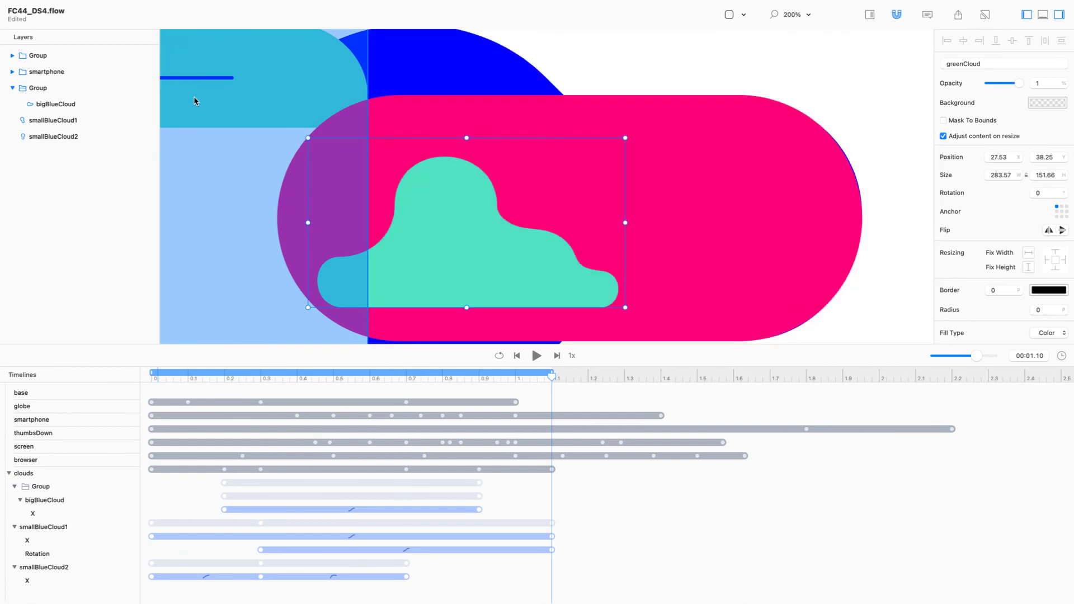
pyautogui.click(68, 57)
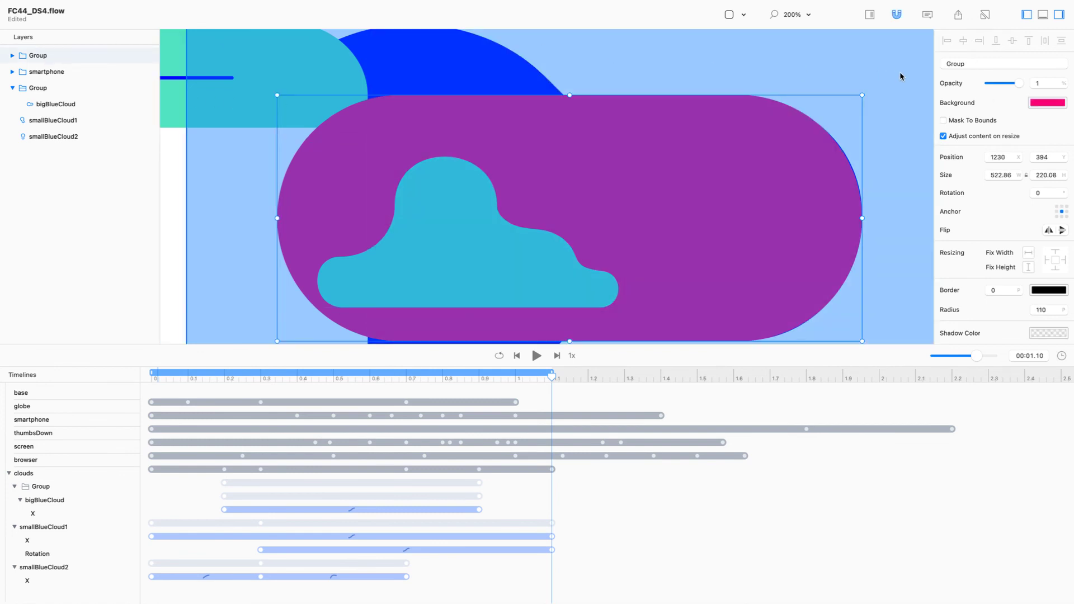
# Step: Make the greenCloud container group's background fully transparent by setting its colour opacity to 0%
pyautogui.click(1042, 106)
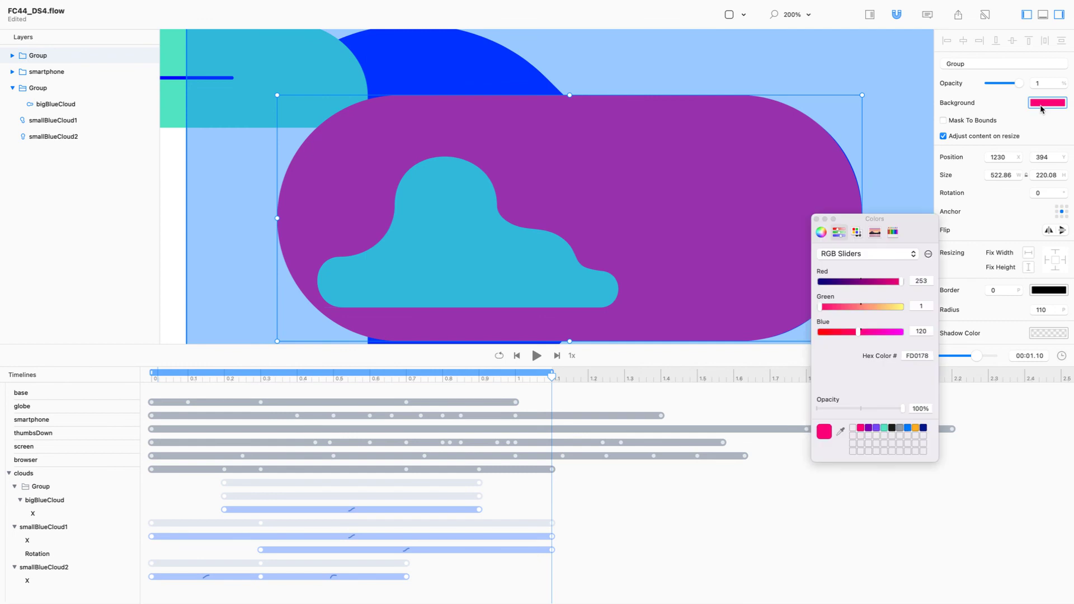
pyautogui.doubleClick(920, 408)
pyautogui.write('0')
pyautogui.press('Return')
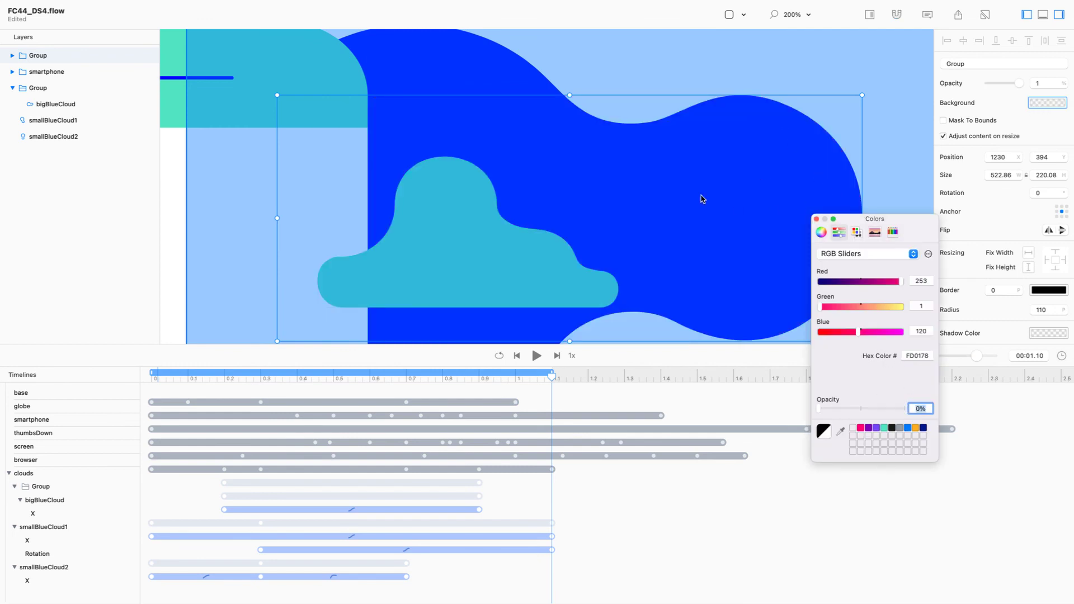
pyautogui.click(545, 40)
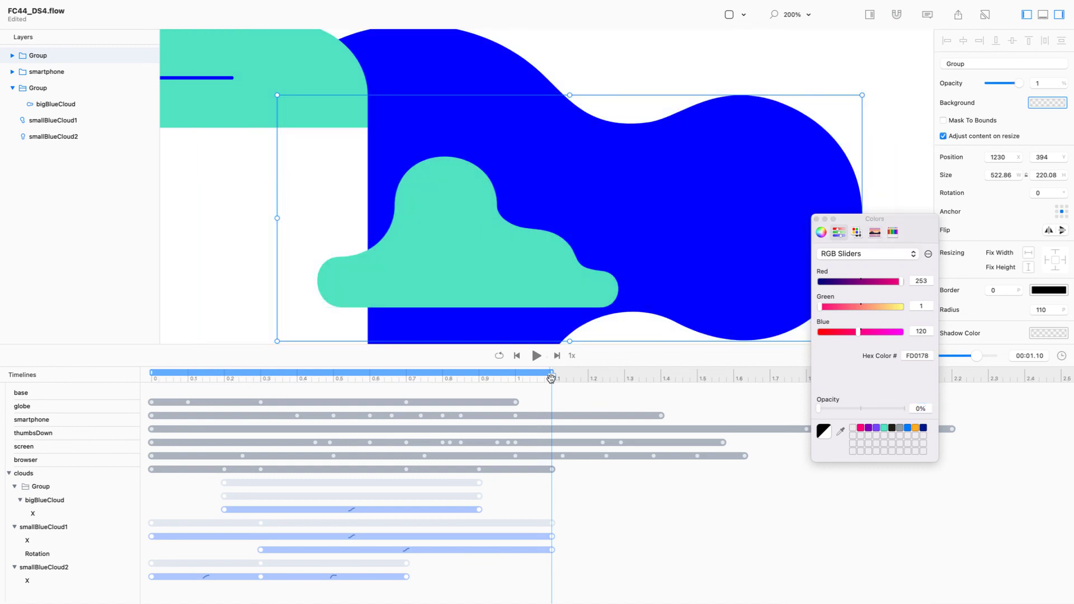
# Step: Set the playhead to time 0 and enable Mask To Bounds on the group containing greenCloud
pyautogui.moveTo(553, 379); pyautogui.dragTo(133, 370)
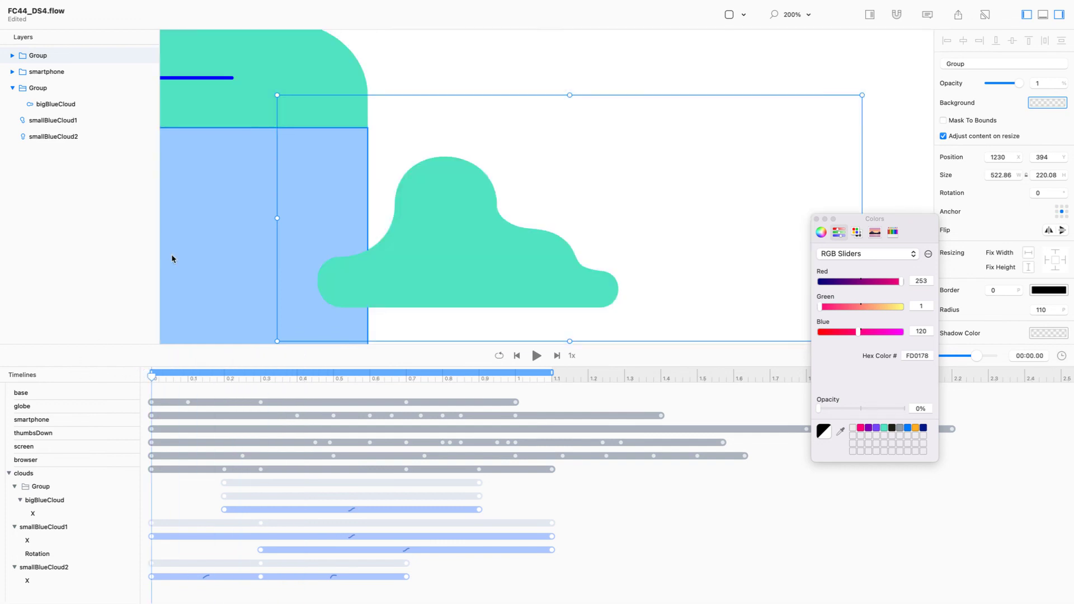
pyautogui.press('super+minus')
pyautogui.press('super+minus')
pyautogui.click(13, 56)
pyautogui.click(20, 70)
pyautogui.click(95, 55)
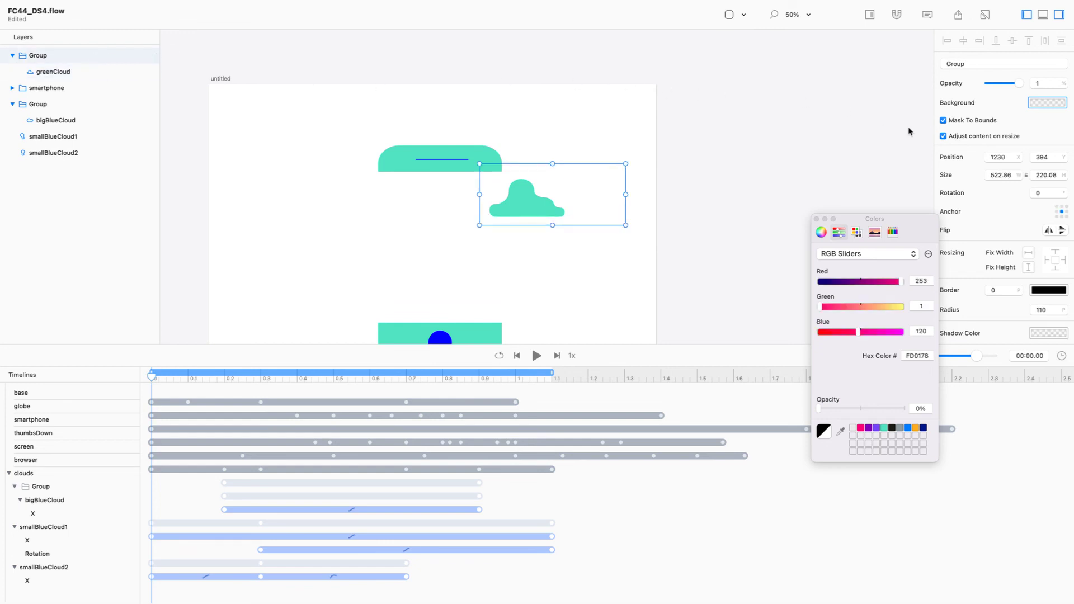
# Step: At time 0, move greenCloud horizontally beyond the right edge of its masking group and play the animation
pyautogui.click(61, 72)
pyautogui.moveTo(511, 194); pyautogui.dragTo(651, 205)
pyautogui.press('space')
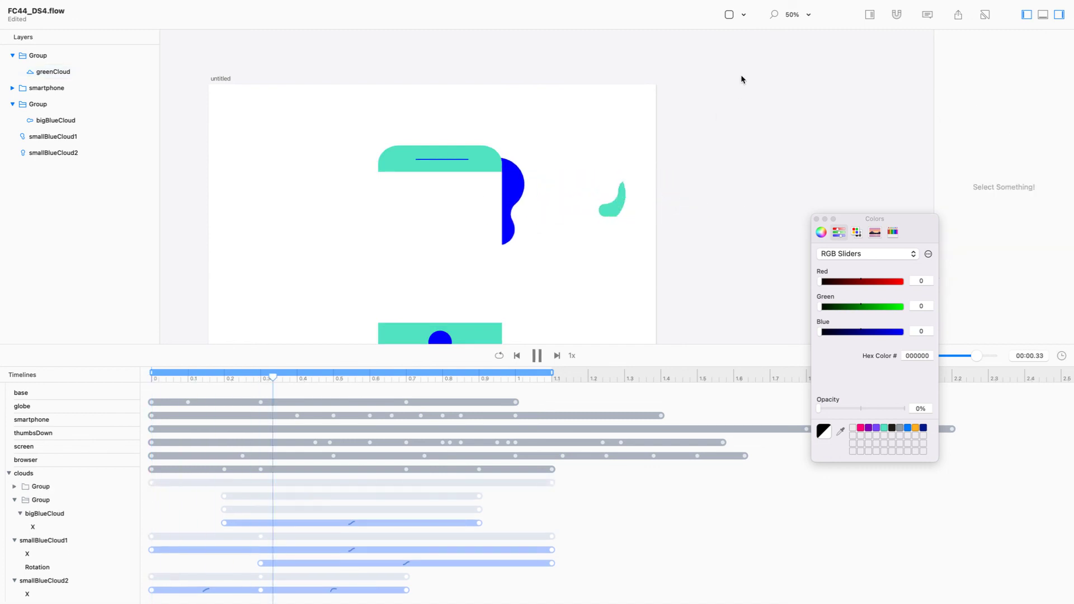
pyautogui.press('space')
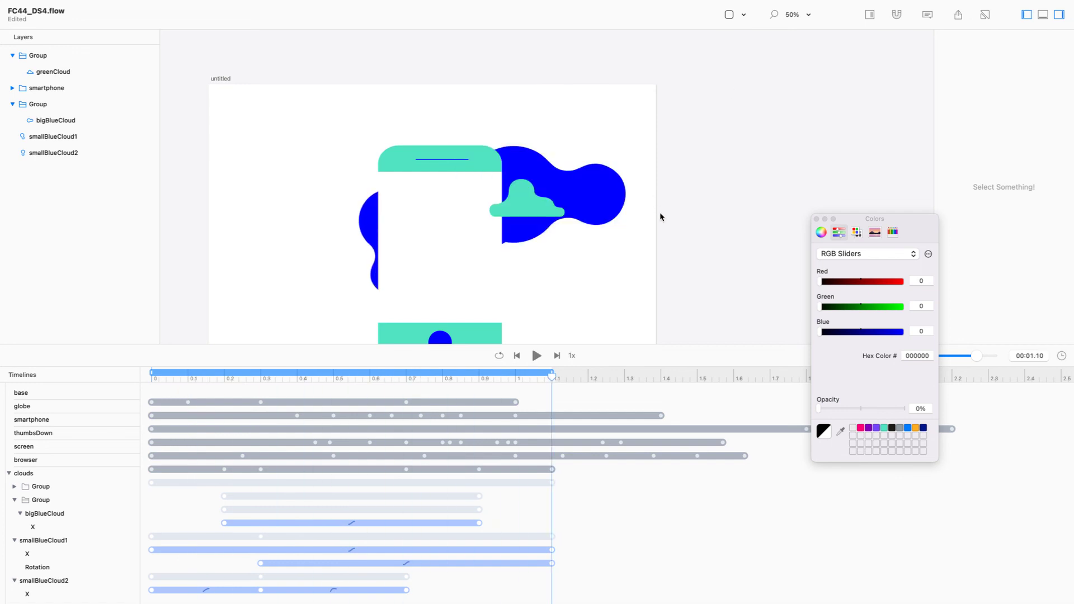
pyautogui.press('space')
# Step: Expand greenCloud's animated properties in the clouds timeline and delete its Y animation
pyautogui.click(15, 489)
pyautogui.click(21, 500)
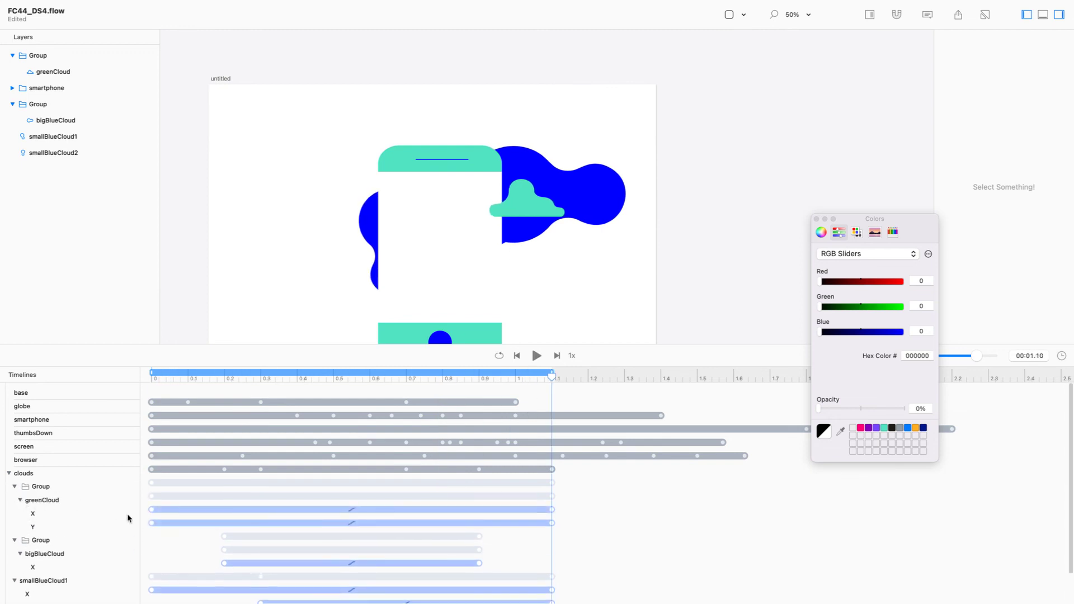
pyautogui.click(552, 523)
pyautogui.press('Delete')
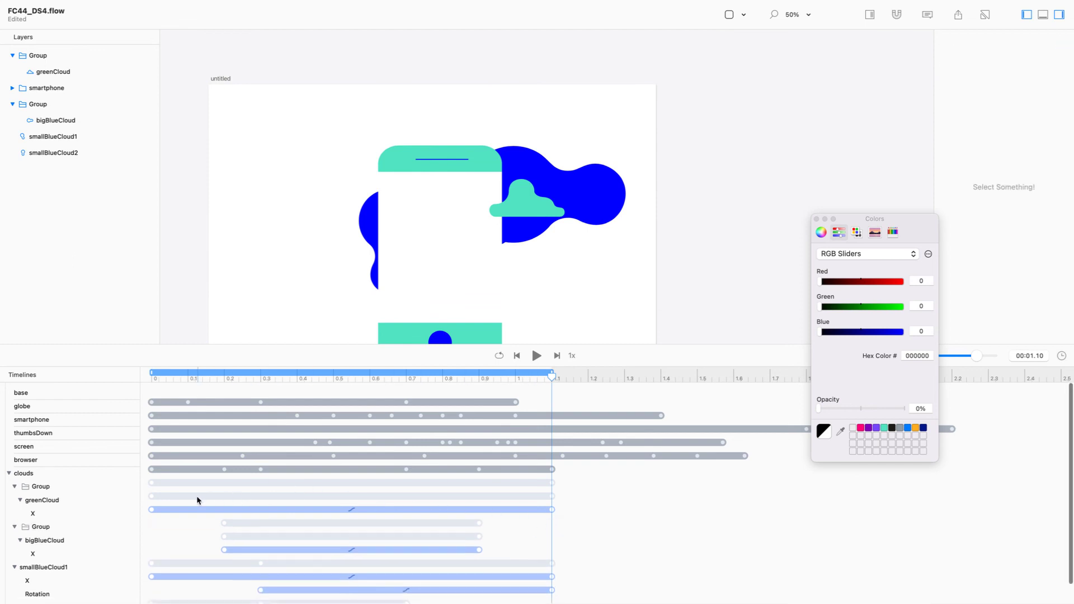
# Step: Retime greenCloud's X animation to run from 0.9 to 1.32 s, and check its end position
pyautogui.moveTo(152, 510); pyautogui.dragTo(399, 509)
pyautogui.moveTo(593, 499); pyautogui.dragTo(478, 515)
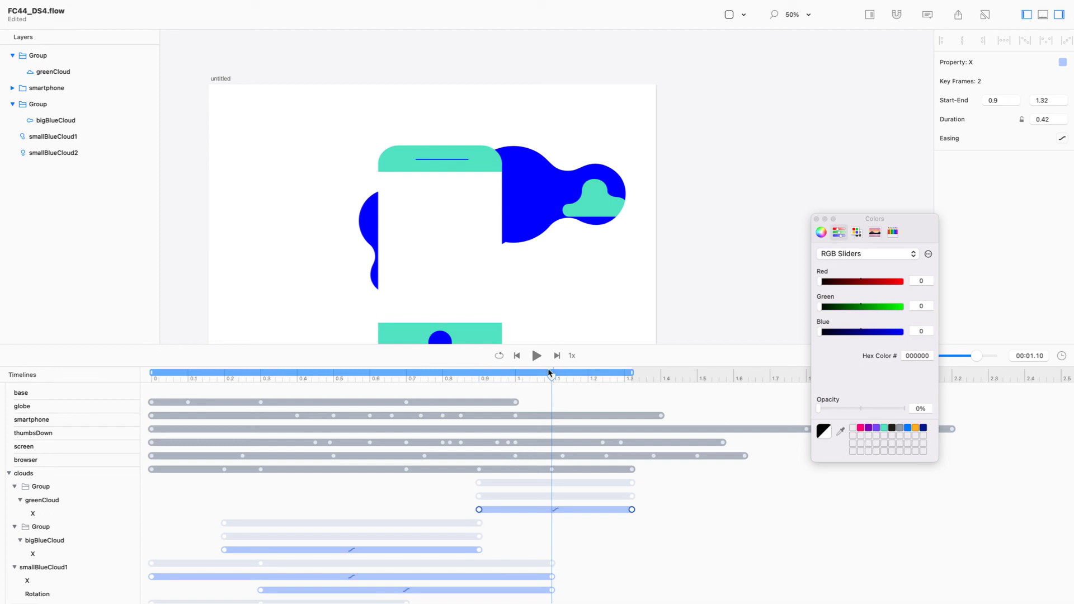
pyautogui.moveTo(553, 375); pyautogui.dragTo(653, 435)
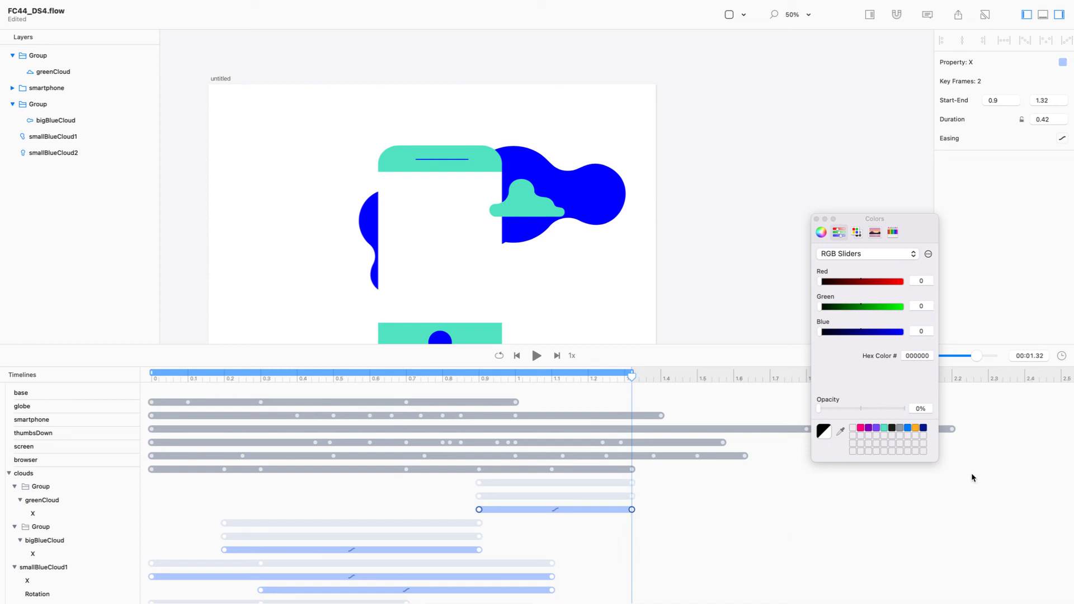
# Step: Extend greenCloud's X animation by moving only its end keyframe to 1.6 s, and play the timeline
pyautogui.moveTo(633, 510); pyautogui.dragTo(718, 509)
pyautogui.press('super+z')
pyautogui.click(651, 513)
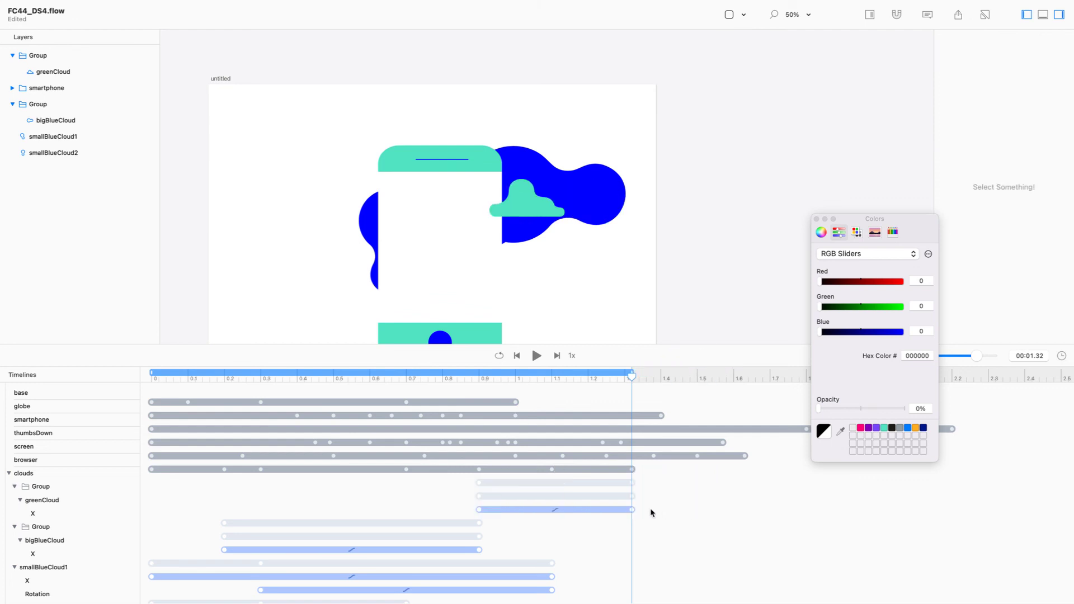
pyautogui.moveTo(633, 510); pyautogui.dragTo(734, 508)
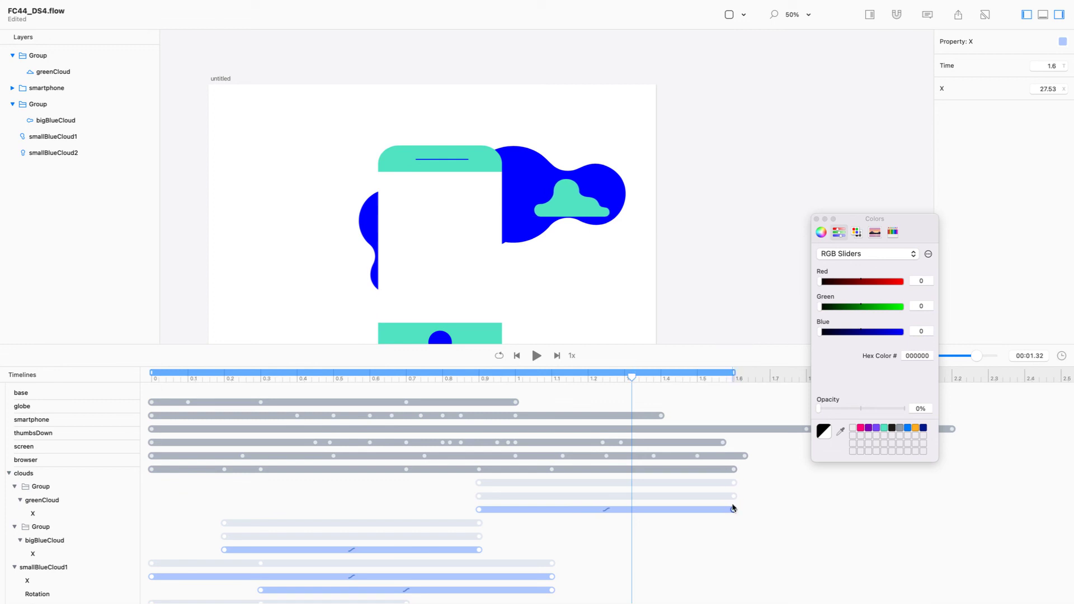
pyautogui.click(778, 99)
pyautogui.press('space')
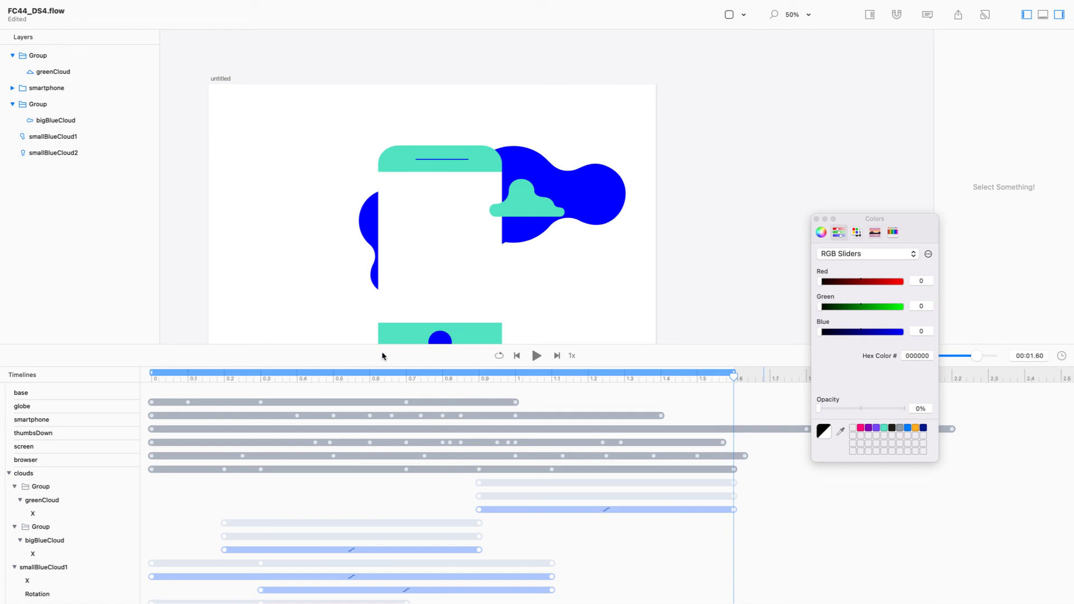
# Step: Close the colour picker, enlarge the canvas area, and replay the clouds animation, including at 0.25x speed
pyautogui.click(817, 219)
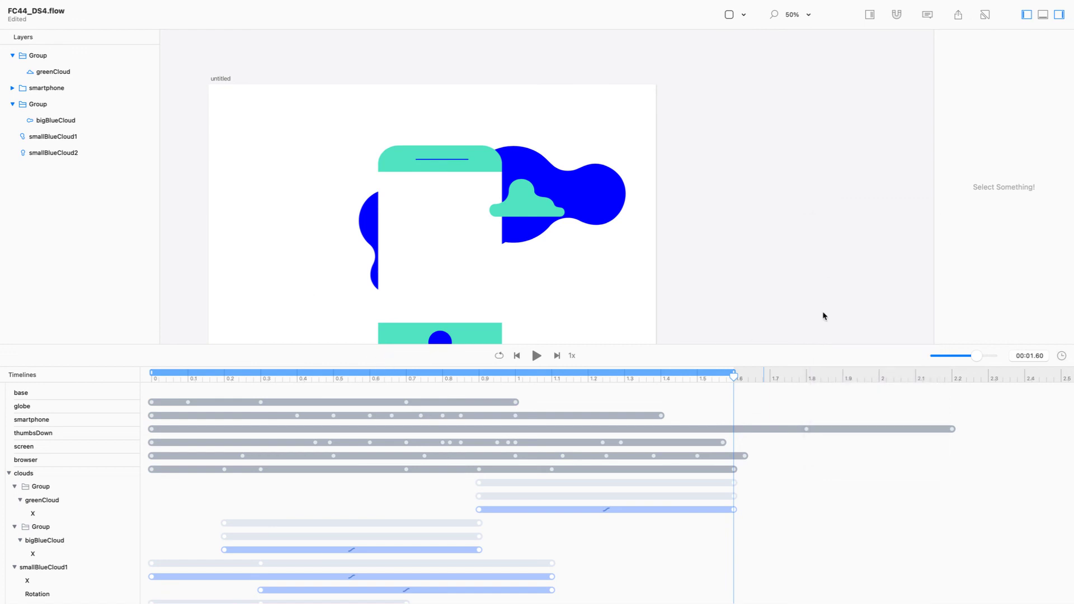
pyautogui.moveTo(817, 350); pyautogui.dragTo(843, 495)
pyautogui.press('space')
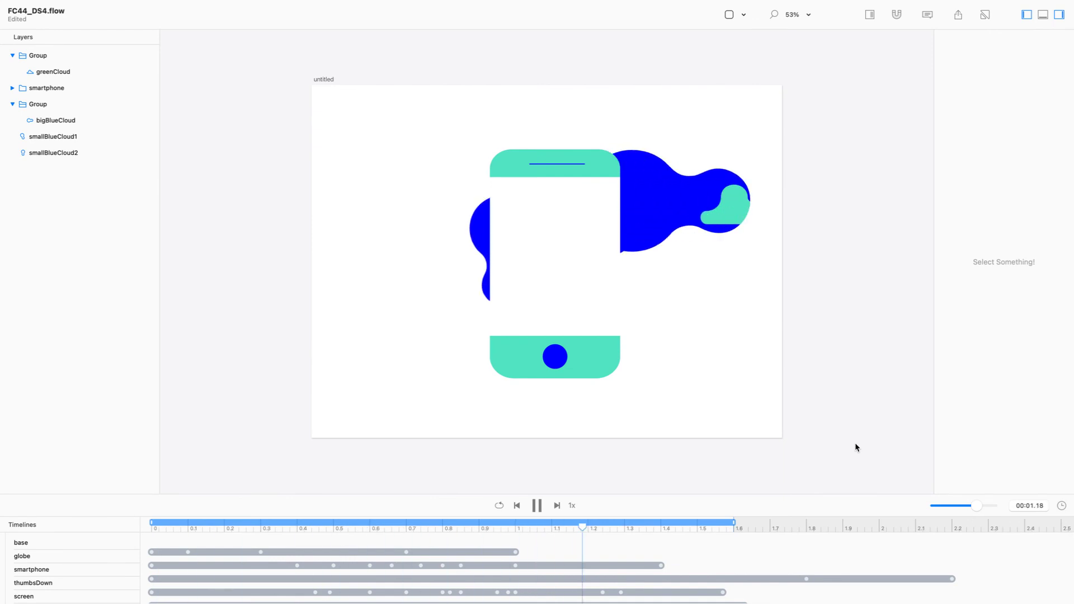
pyautogui.press('space')
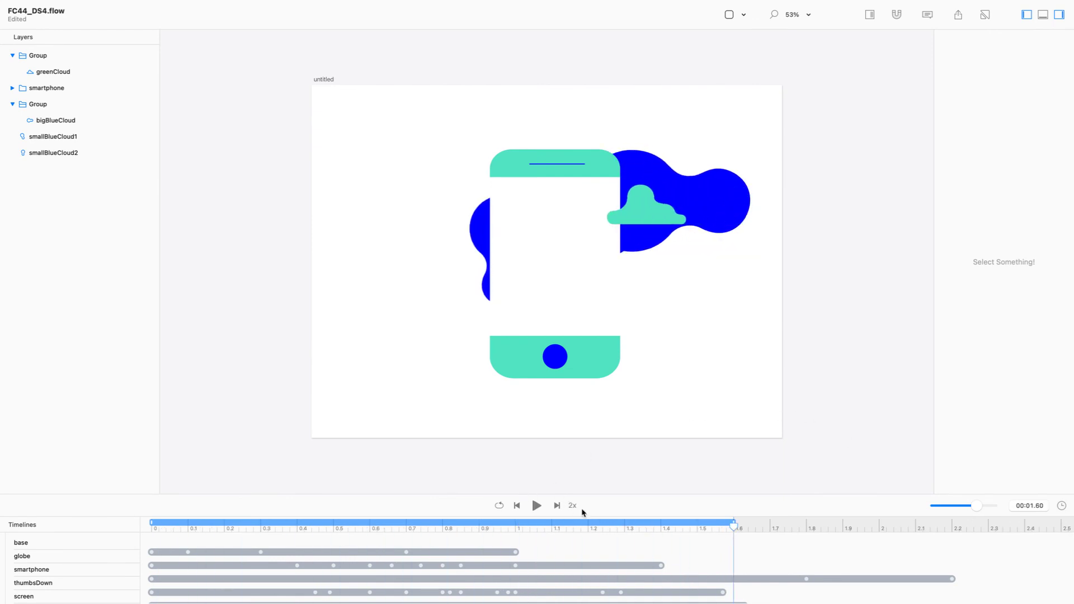
pyautogui.press('space')
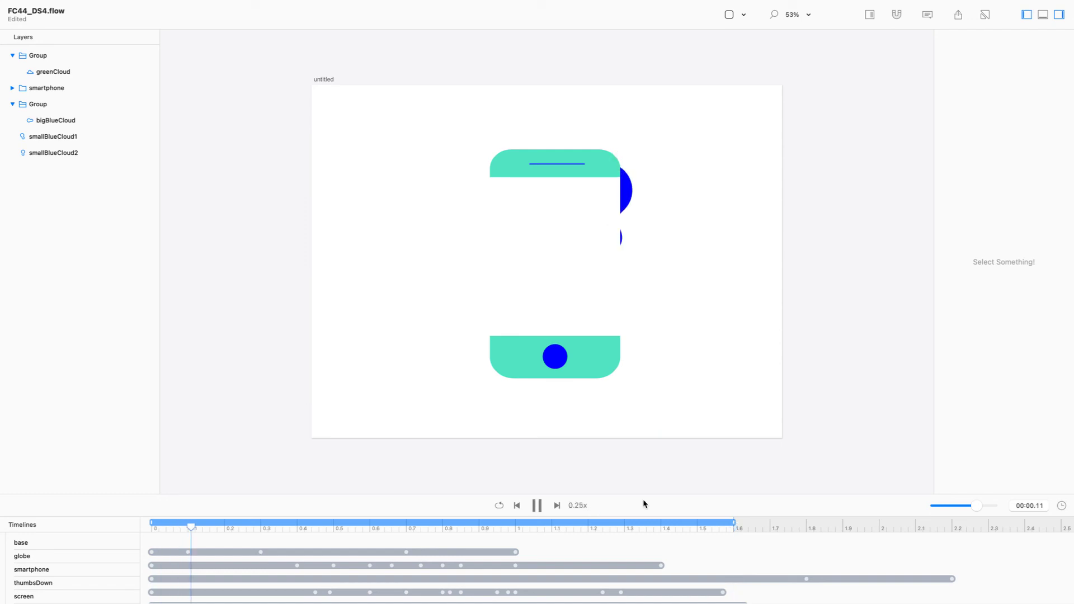